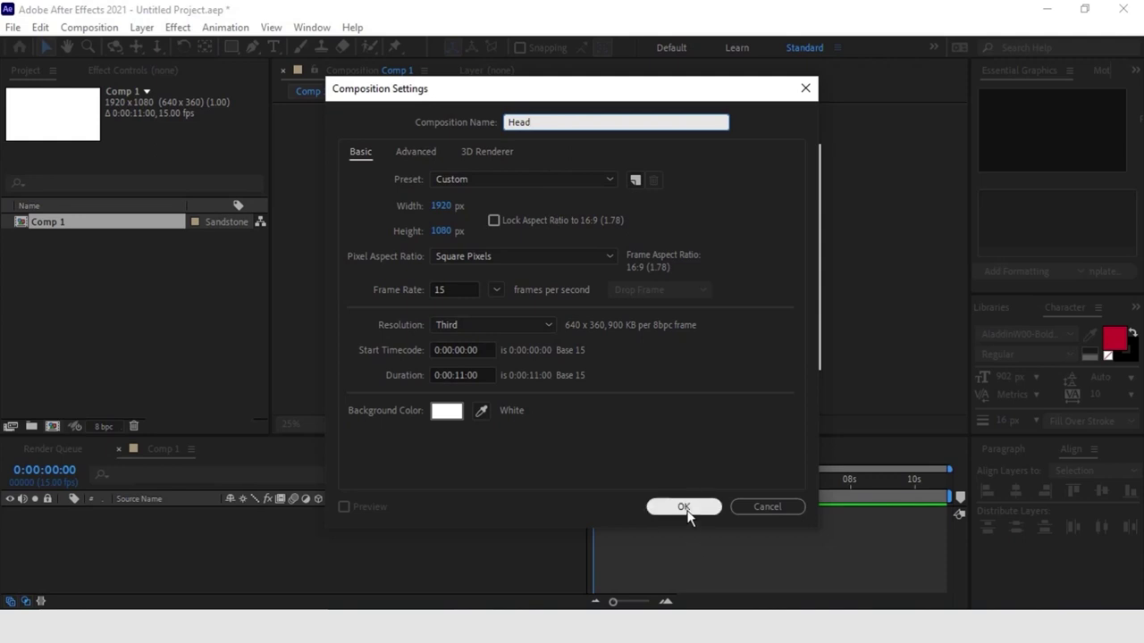
Step: Create a white solid filling the 1920 x 1080 px Head composition
{"action": "right_click", "coordinate": [110, 535]}
{"action": "mouse_move", "coordinate": [151, 332]}
{"action": "left_click", "coordinate": [358, 373]}
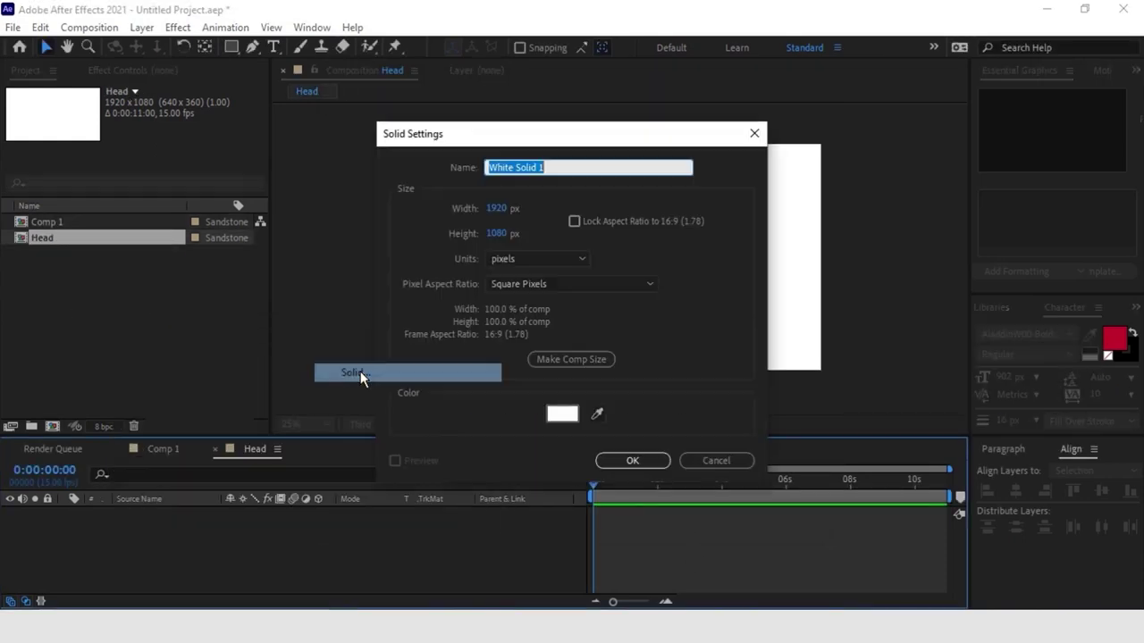
{"action": "left_click", "coordinate": [636, 461]}
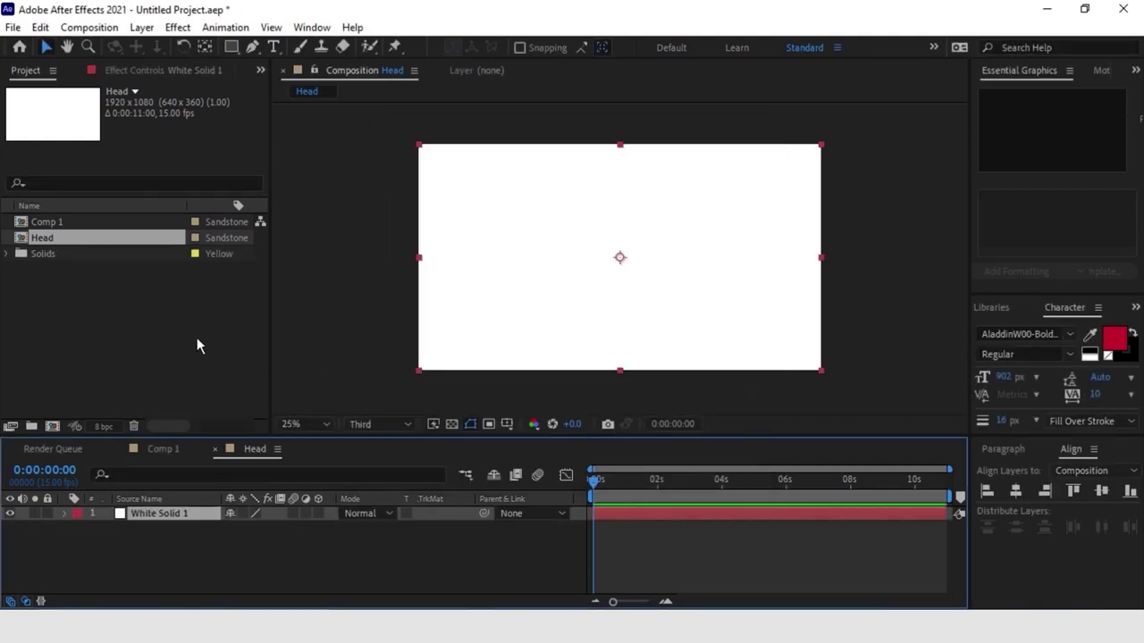
Step: Apply the Fill effect from the Generate group to the white solid and set its colour to turquoise 00FFD2
{"action": "left_click", "coordinate": [179, 28]}
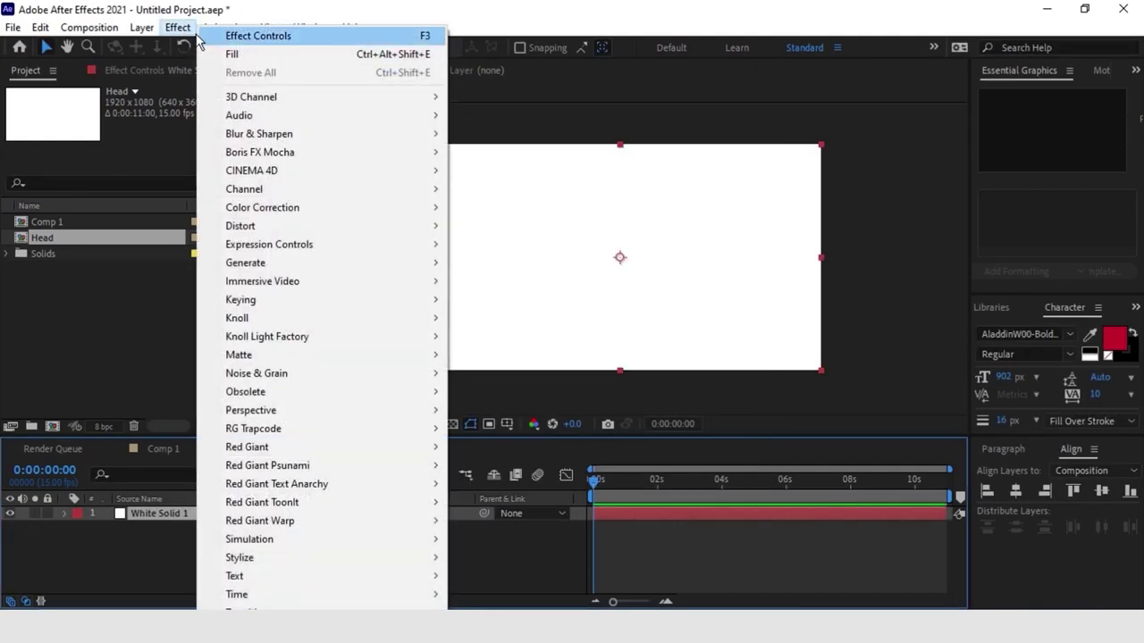
{"action": "mouse_move", "coordinate": [286, 262]}
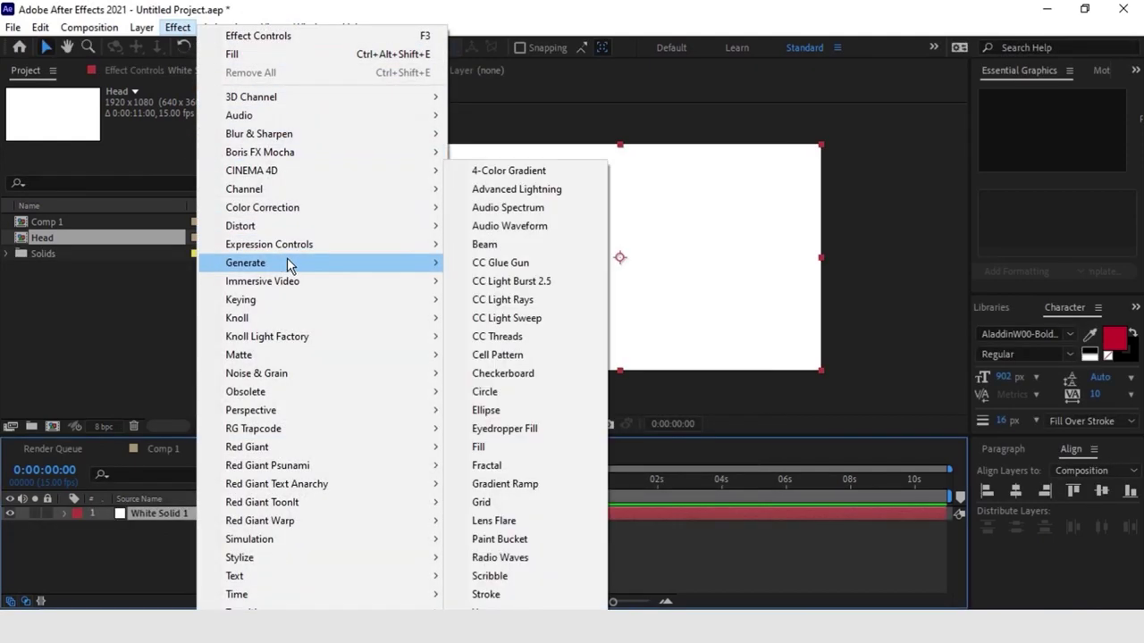
{"action": "left_click", "coordinate": [495, 445]}
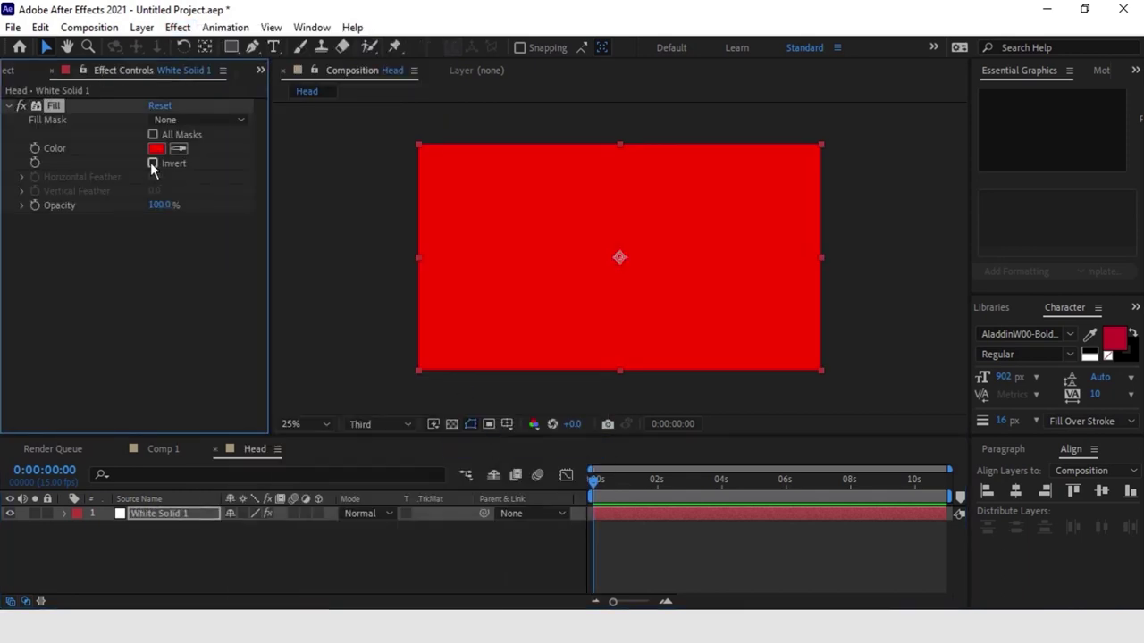
{"action": "left_click", "coordinate": [156, 149]}
{"action": "left_click", "coordinate": [313, 357]}
{"action": "left_click_drag", "start_coordinate": [314, 360], "coordinate": [312, 338]}
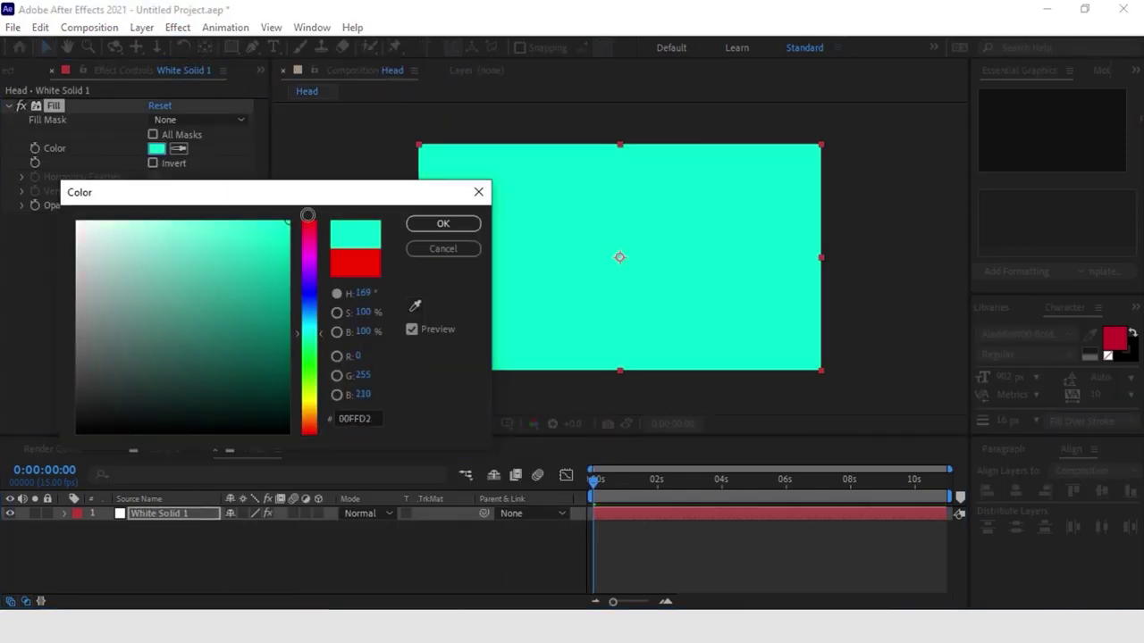
{"action": "left_click", "coordinate": [443, 223]}
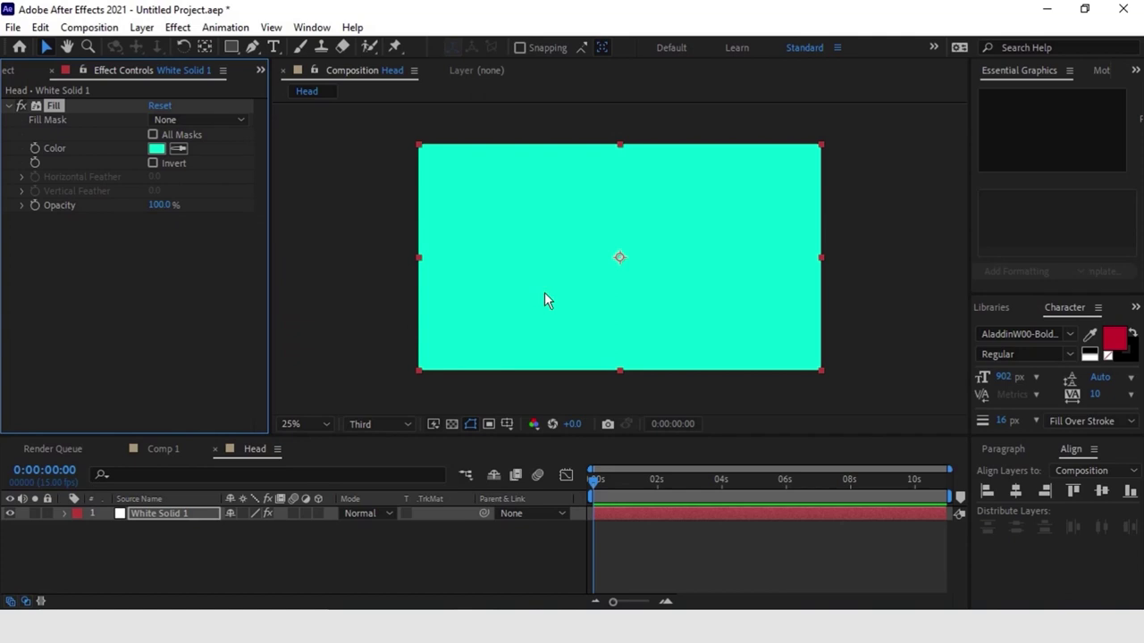
Step: Show the proportional grid and raise the turquoise solid until its lower edge meets the fourth grid line from the top edge
{"action": "left_click", "coordinate": [506, 423]}
{"action": "left_click", "coordinate": [539, 462]}
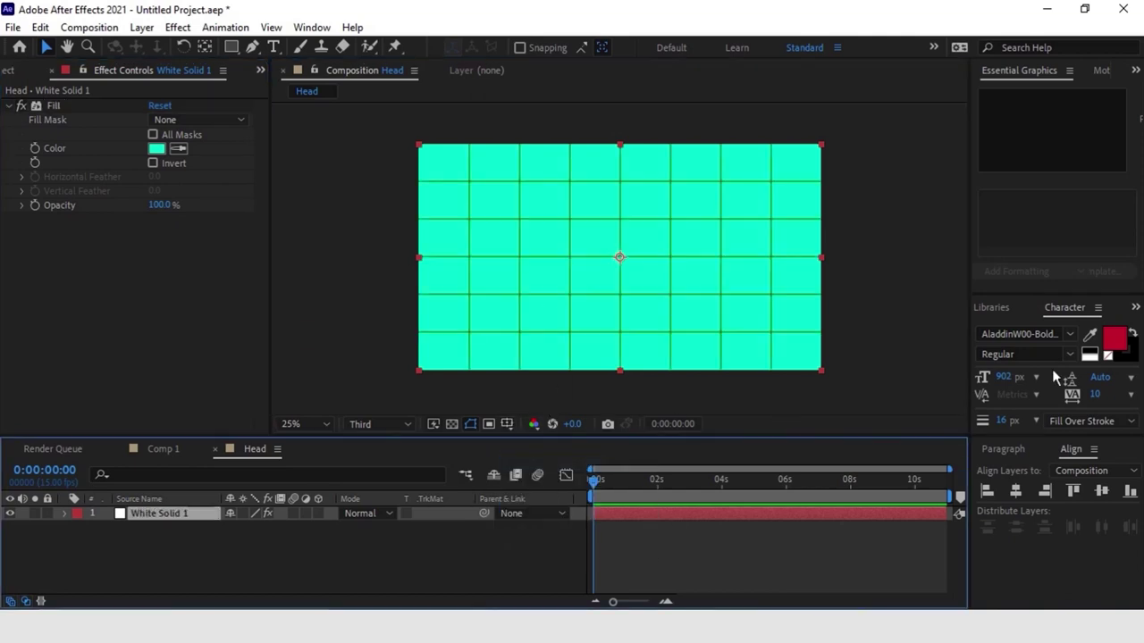
{"action": "key", "text": "shift+Up"}
{"action": "key", "text": "shift+Up"}
{"action": "key", "text": "shift+Up"}
{"action": "key", "text": "shift+Up"}
{"action": "key", "text": "shift+Up"}
{"action": "key", "text": "shift+Up"}
{"action": "key", "text": "shift+Up"}
{"action": "key", "text": "shift+Up"}
{"action": "key", "text": "shift+Up"}
{"action": "key", "text": "shift+Up"}
{"action": "key", "text": "shift+Up"}
{"action": "key", "text": "shift+Up"}
{"action": "key", "text": "shift+Up"}
{"action": "key", "text": "shift+Up"}
{"action": "key", "text": "shift+Up"}
{"action": "key", "text": "shift+Up"}
{"action": "key", "text": "shift+Up"}
{"action": "key", "text": "shift+Up"}
{"action": "key", "text": "shift+Up"}
{"action": "key", "text": "shift+Up"}
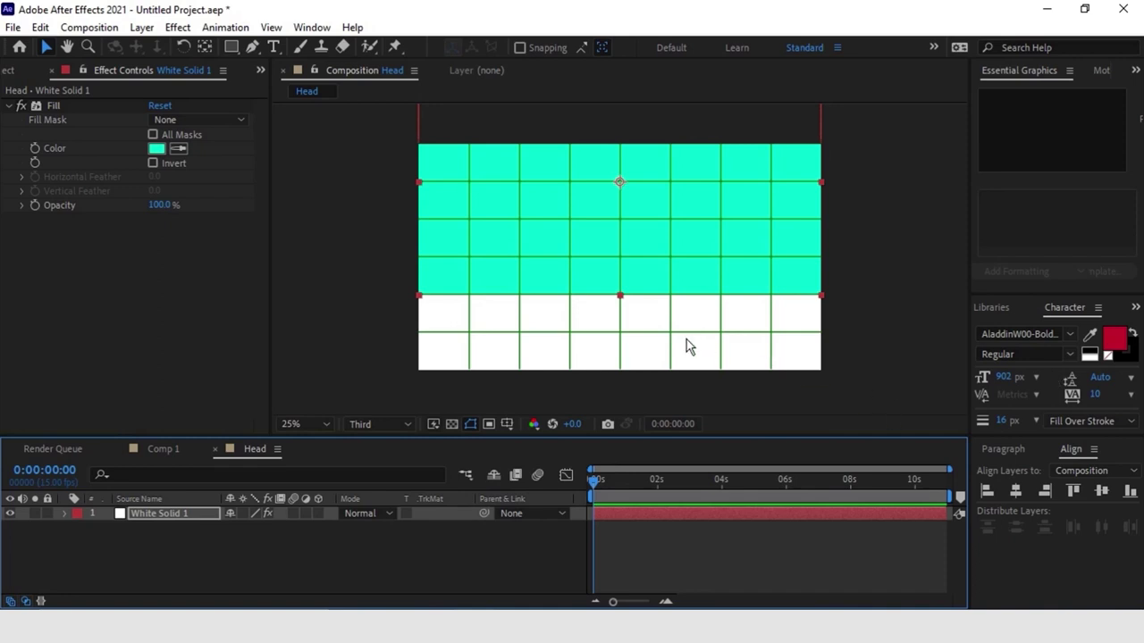
Step: Duplicate the turquoise solid and change the copy's Fill colour to dark teal 148D78
{"action": "left_click", "coordinate": [668, 515]}
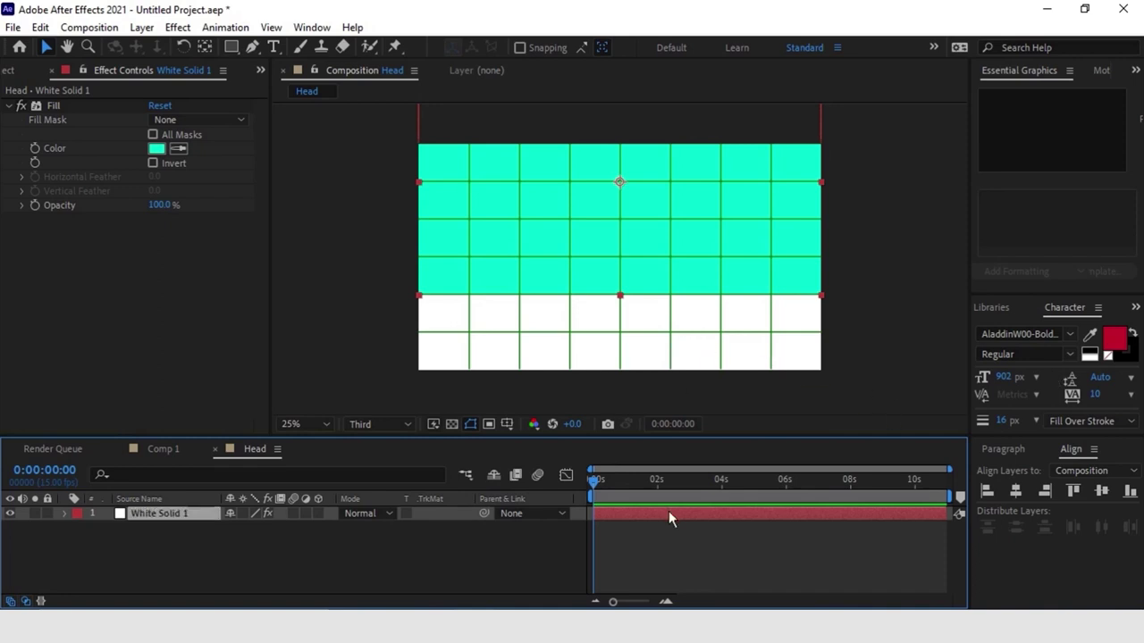
{"action": "key", "text": "ctrl+d"}
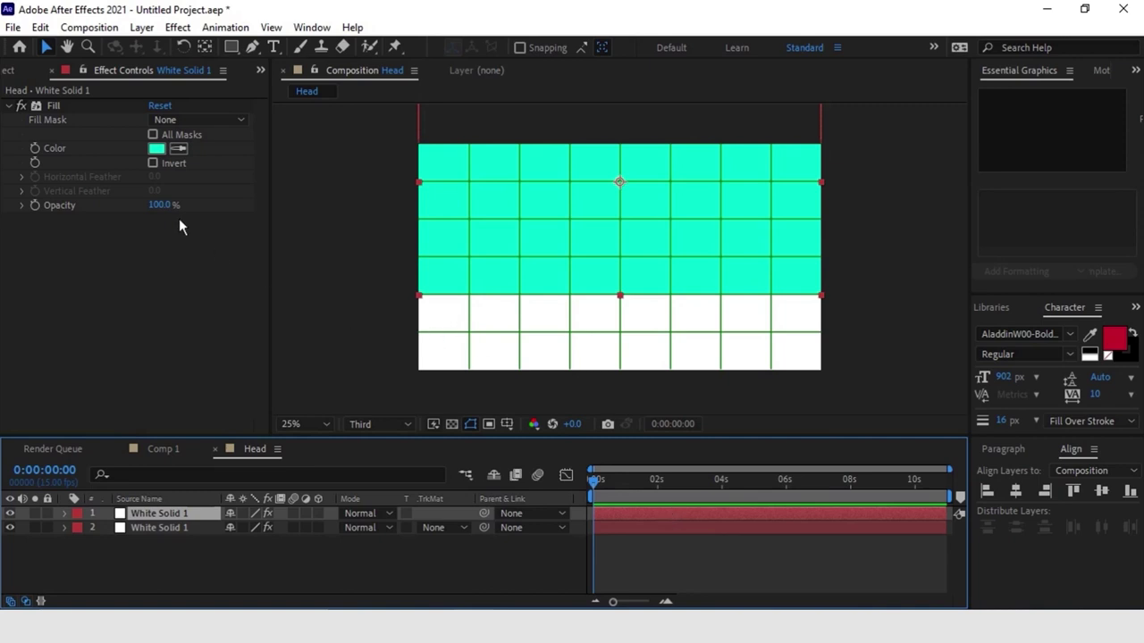
{"action": "left_click", "coordinate": [156, 148]}
{"action": "left_click", "coordinate": [258, 319]}
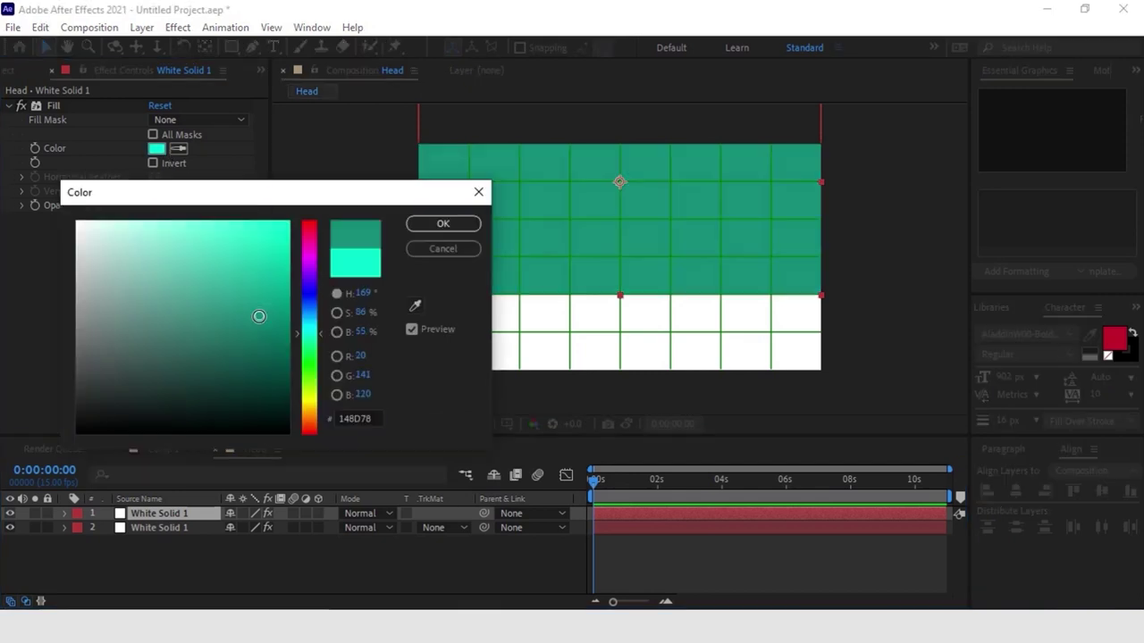
{"action": "left_click", "coordinate": [449, 225]}
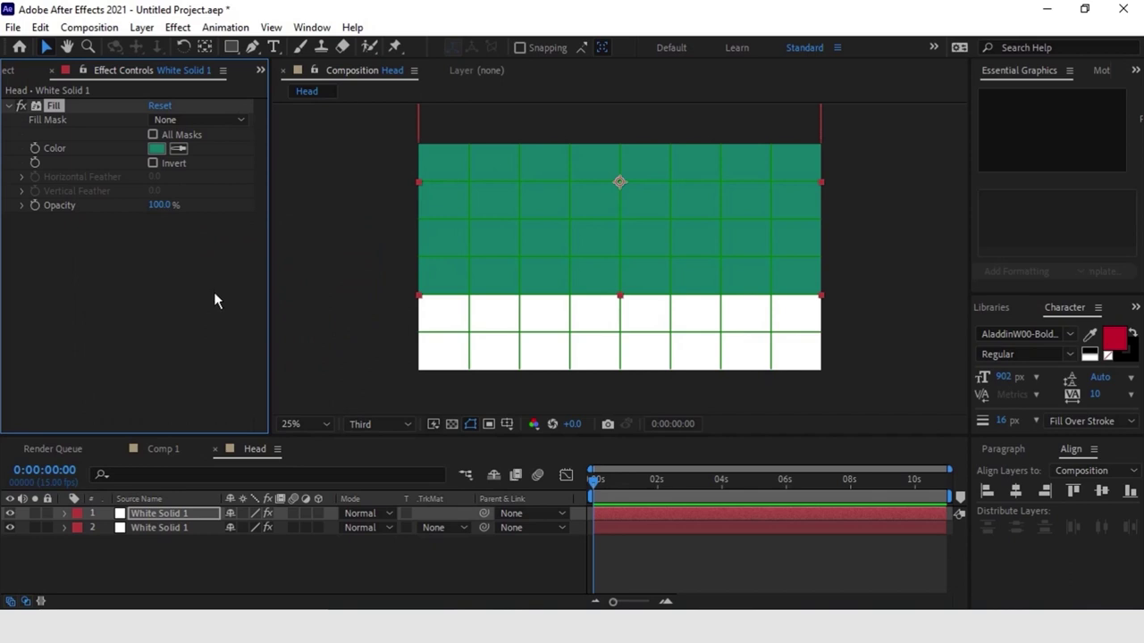
Step: Move the dark teal solid's anchor point to the middle of its bottom edge
{"action": "left_click", "coordinate": [203, 46]}
{"action": "left_click", "coordinate": [670, 513]}
{"action": "left_click_drag", "start_coordinate": [620, 184], "coordinate": [619, 296]}
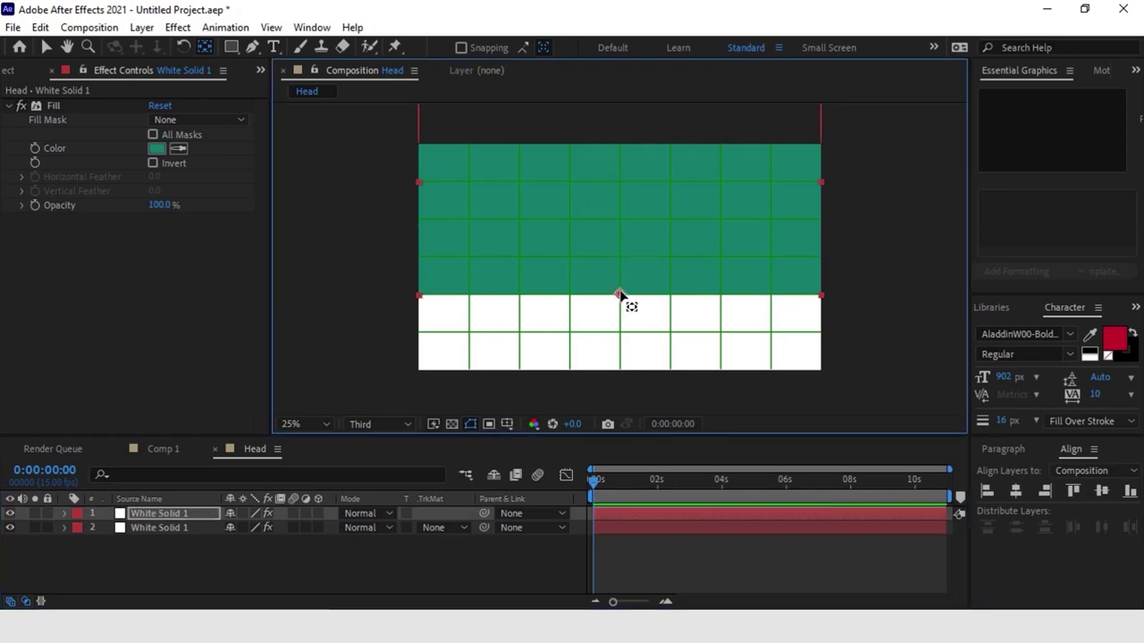
{"action": "key", "text": "v"}
{"action": "left_click", "coordinate": [633, 512]}
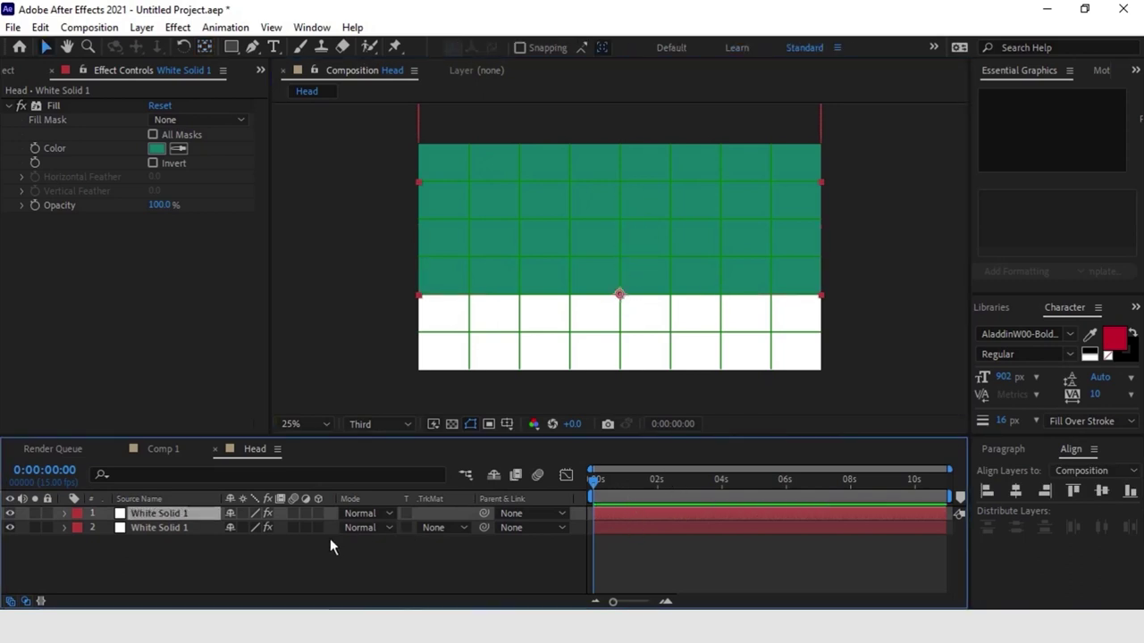
Step: Scale the dark teal solid to 100 by 5% with unlinked proportions and parent it to the turquoise solid
{"action": "key", "text": "s"}
{"action": "left_click", "coordinate": [230, 527]}
{"action": "mouse_move", "coordinate": [273, 528]}
{"action": "left_mouse_down"}
{"action": "mouse_move", "coordinate": [217, 534]}
{"action": "mouse_move", "coordinate": [267, 529]}
{"action": "left_mouse_up"}
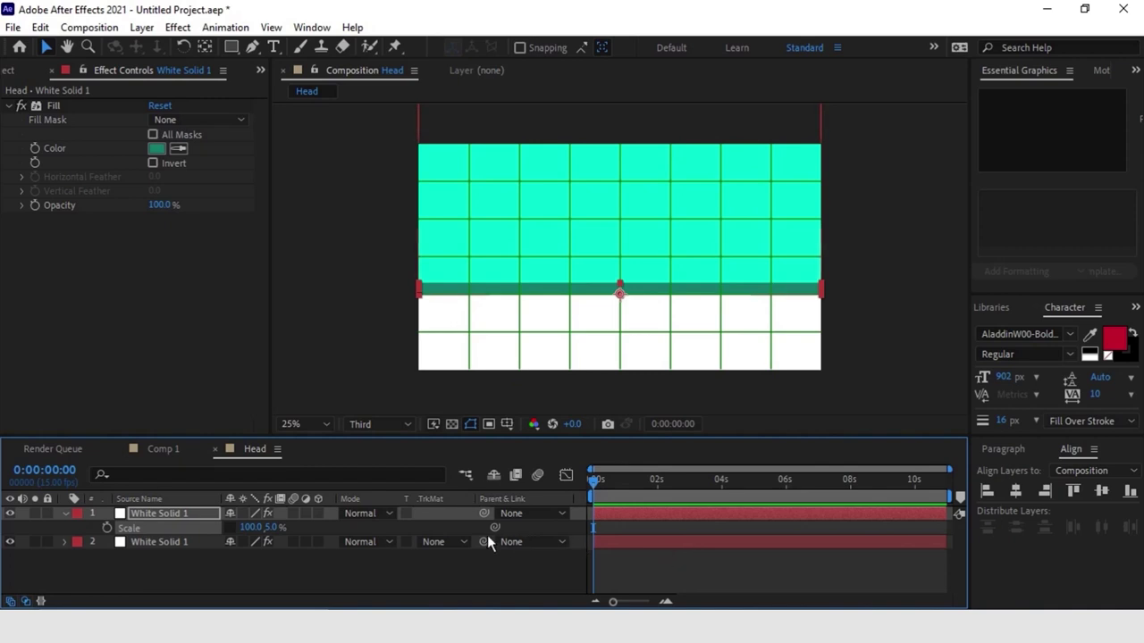
{"action": "left_click_drag", "start_coordinate": [483, 513], "coordinate": [199, 547]}
{"action": "left_click", "coordinate": [199, 547]}
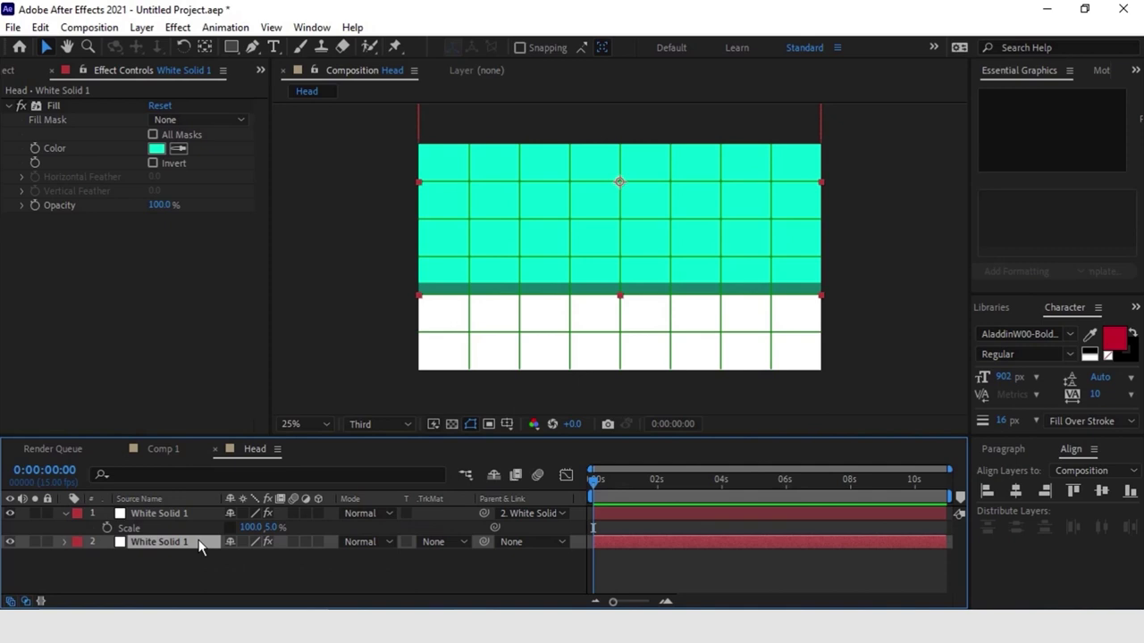
Step: Rename Comp 1 as Main and add the Head composition to it as a layer
{"action": "left_click", "coordinate": [170, 449]}
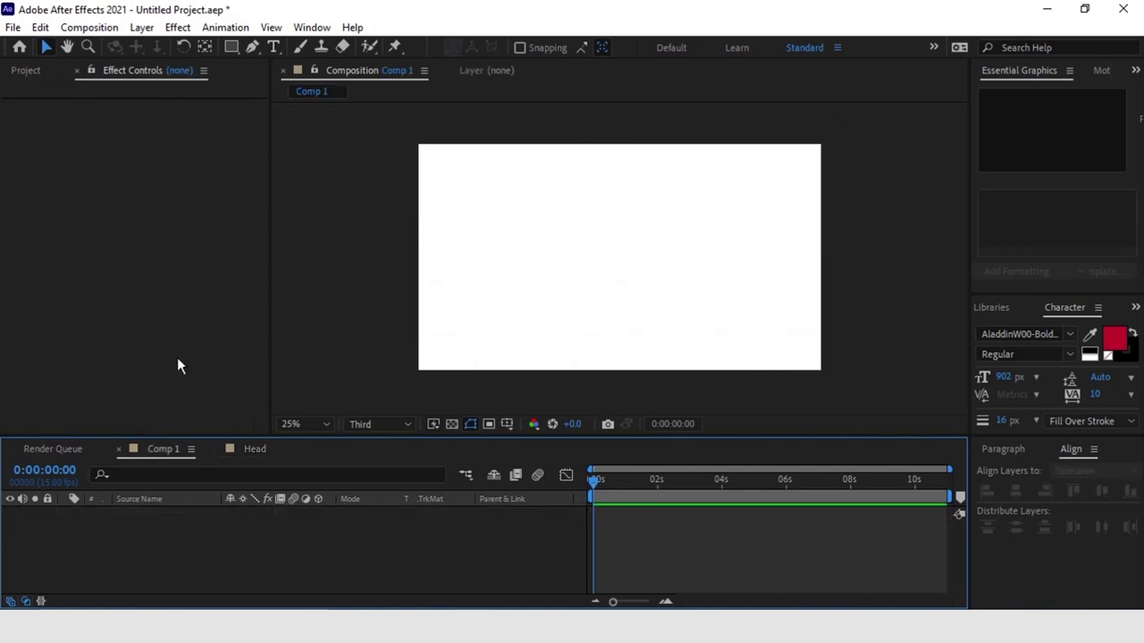
{"action": "left_click", "coordinate": [25, 69]}
{"action": "key", "text": "Return"}
{"action": "type", "text": "Main"}
{"action": "key", "text": "Return"}
{"action": "left_click_drag", "start_coordinate": [37, 223], "coordinate": [143, 534]}
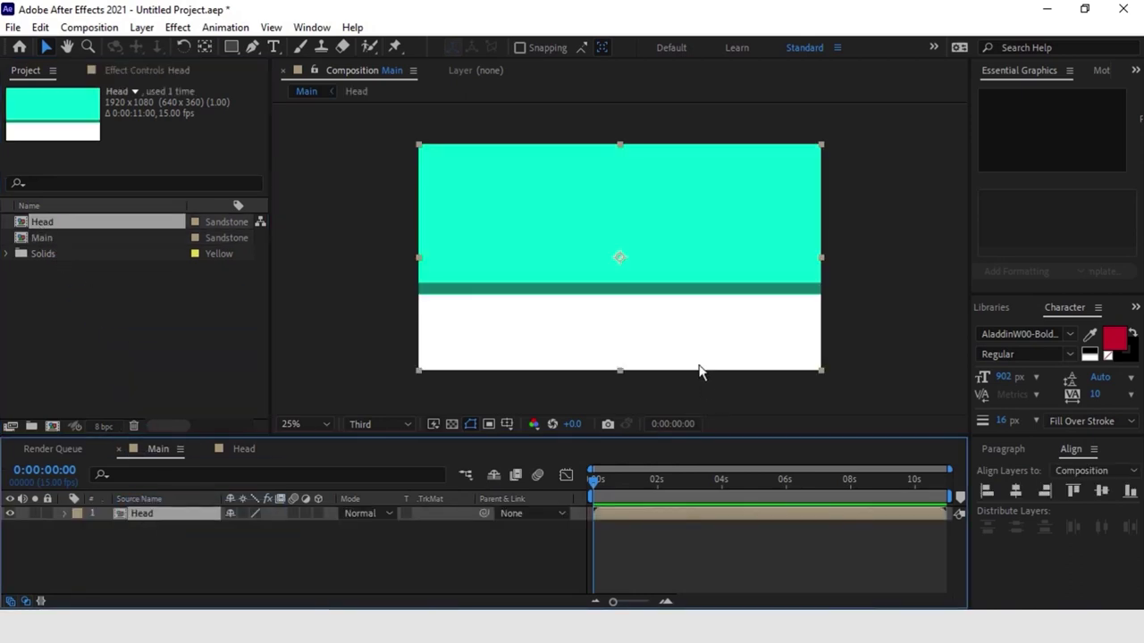
Step: Apply the CC Sphere effect to the Head layer with a radius of 247 and move the layer slightly upward
{"action": "left_click", "coordinate": [179, 28]}
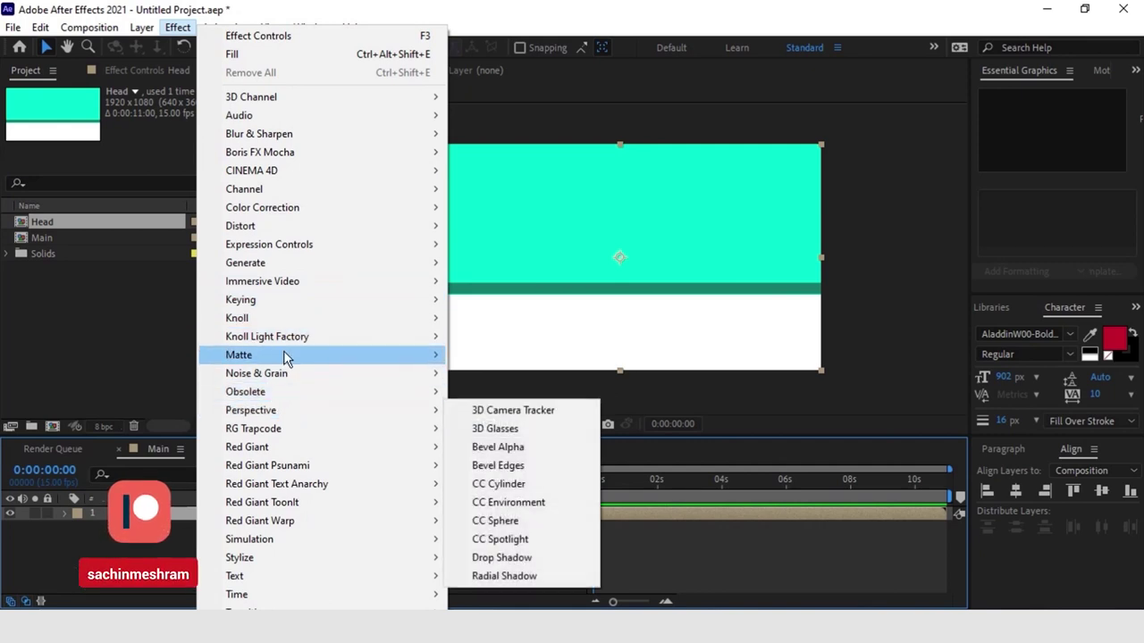
{"action": "mouse_move", "coordinate": [283, 411]}
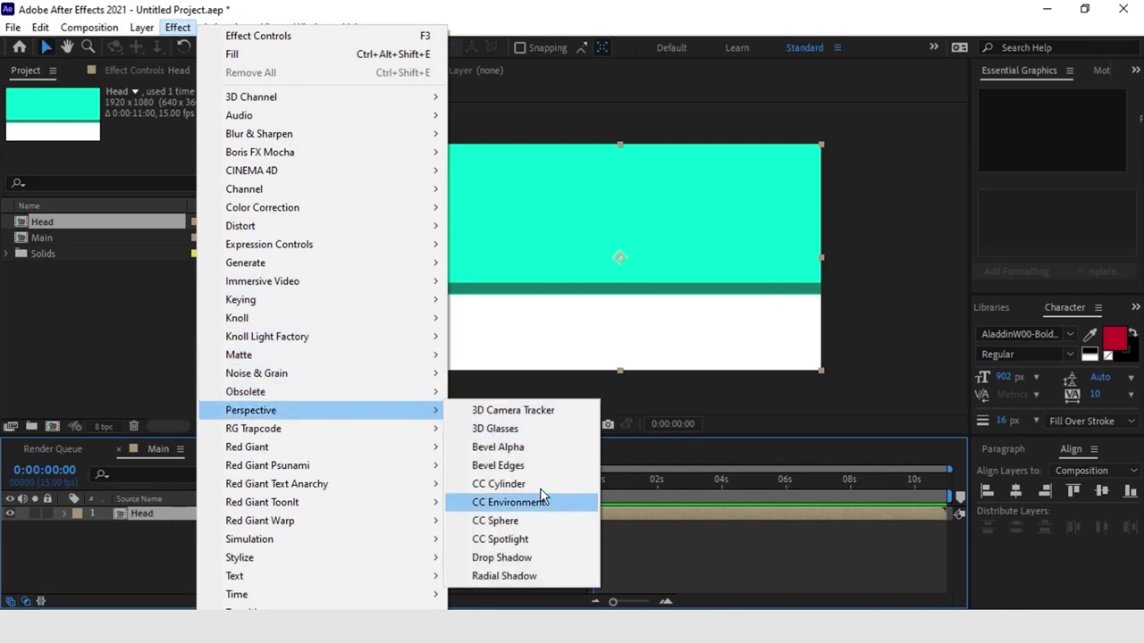
{"action": "left_click", "coordinate": [493, 526]}
{"action": "left_click_drag", "start_coordinate": [159, 133], "coordinate": [218, 167]}
{"action": "left_click", "coordinate": [675, 509]}
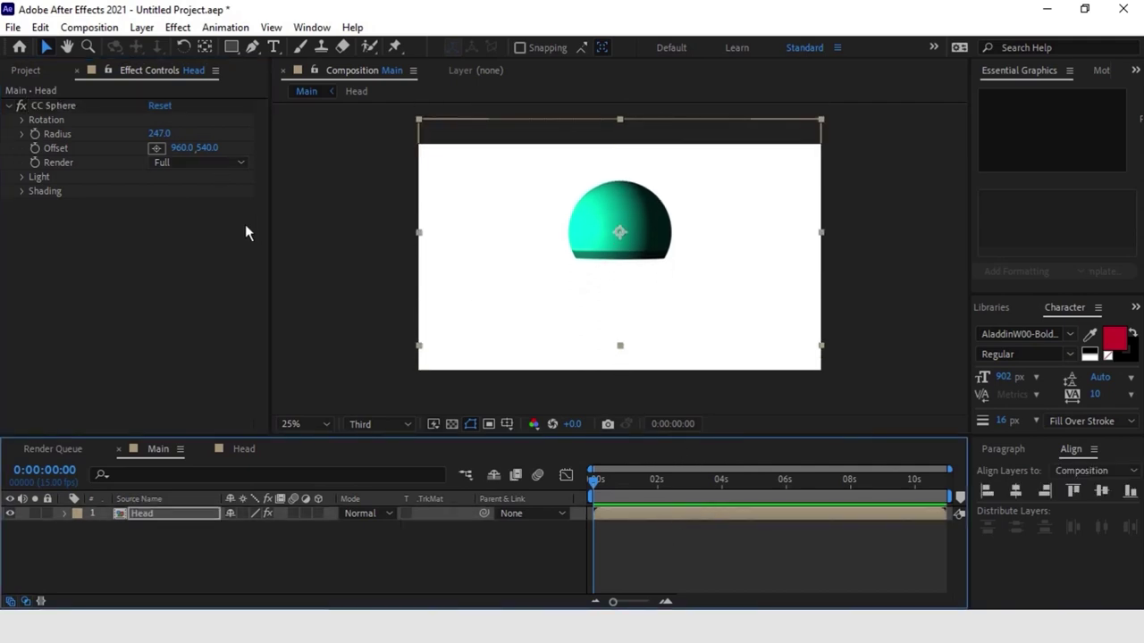
Step: Flatten the sphere's shading by setting Ambient to 100, Diffuse to 0 and Specular to 0
{"action": "left_click", "coordinate": [23, 190]}
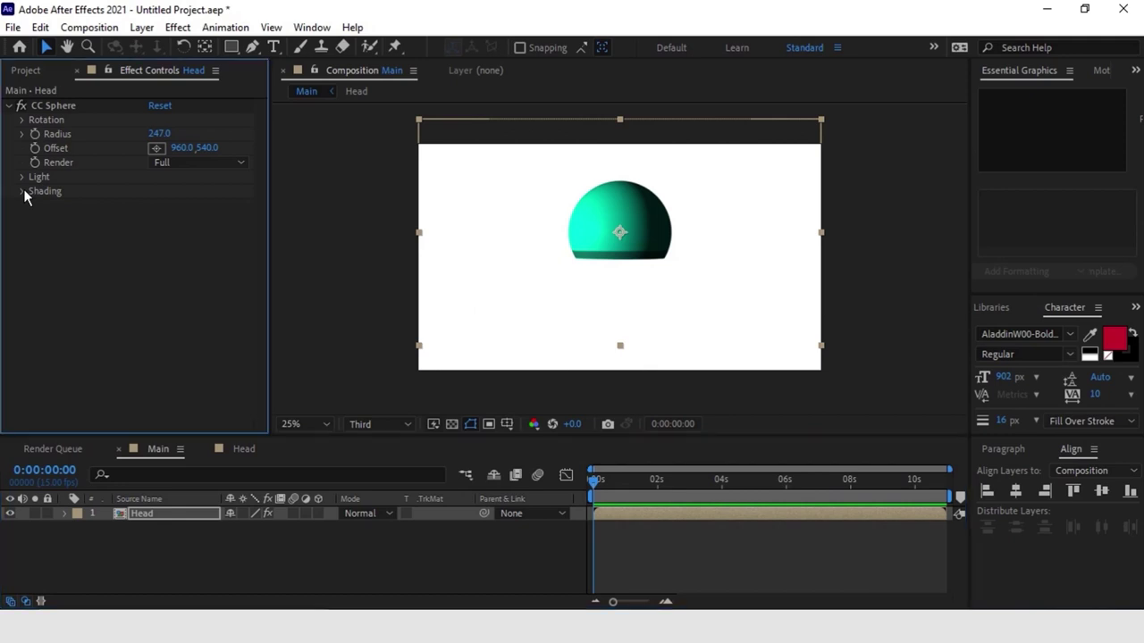
{"action": "left_click", "coordinate": [22, 191]}
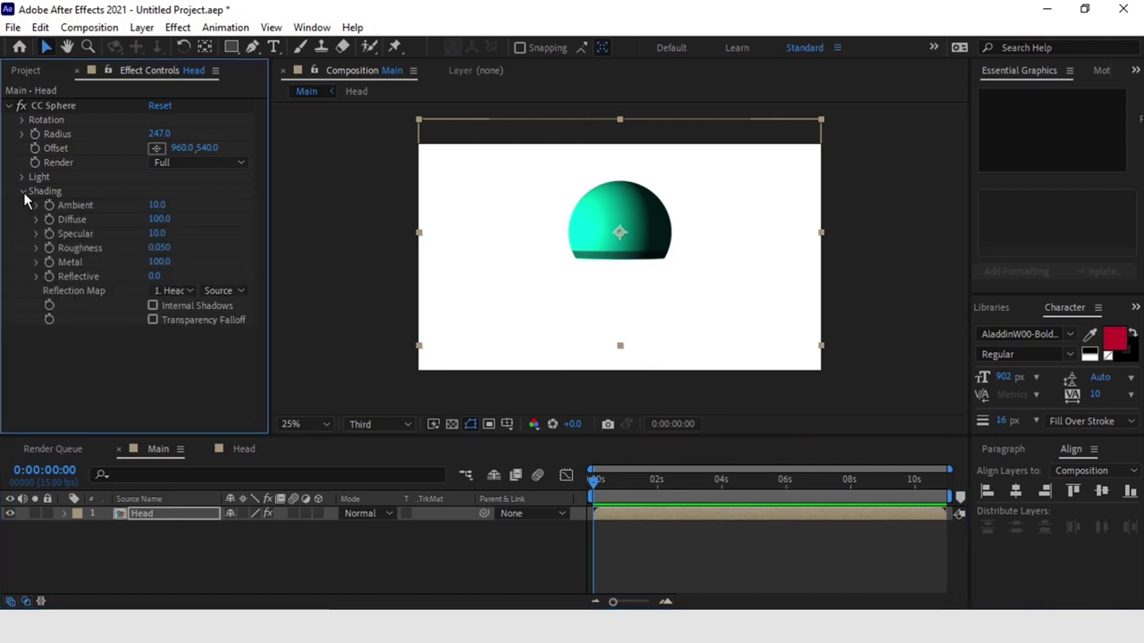
{"action": "mouse_move", "coordinate": [155, 205]}
{"action": "left_mouse_down"}
{"action": "mouse_move", "coordinate": [338, 223]}
{"action": "mouse_move", "coordinate": [285, 227]}
{"action": "mouse_move", "coordinate": [301, 228]}
{"action": "left_mouse_up"}
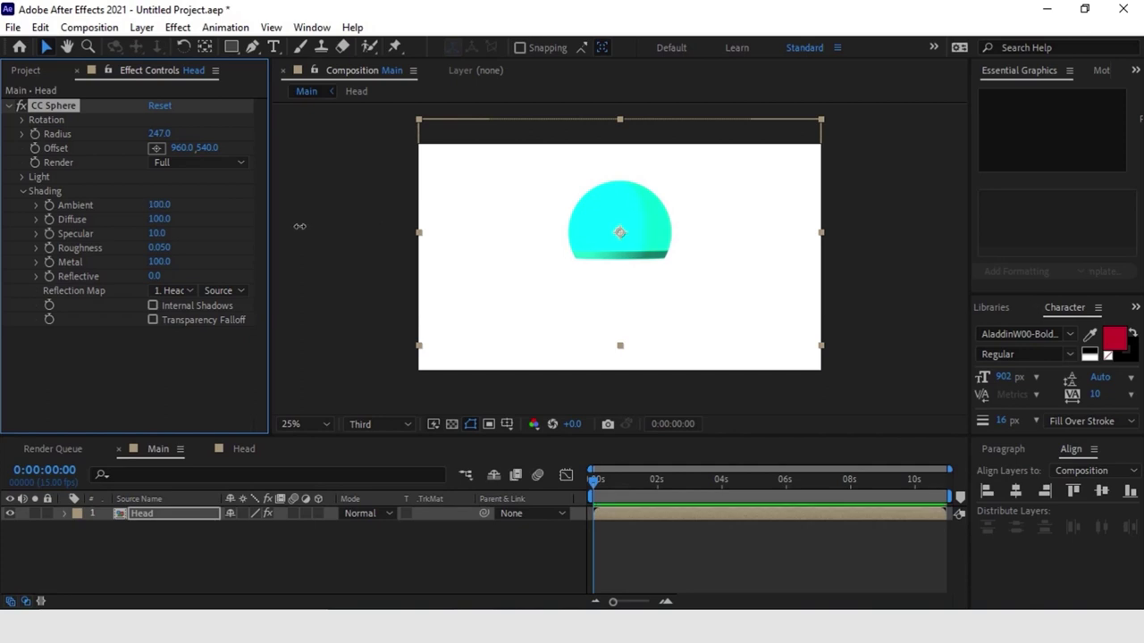
{"action": "mouse_move", "coordinate": [158, 219]}
{"action": "left_mouse_down"}
{"action": "mouse_move", "coordinate": [79, 231]}
{"action": "mouse_move", "coordinate": [127, 243]}
{"action": "left_mouse_up"}
{"action": "left_click", "coordinate": [630, 538]}
{"action": "left_click", "coordinate": [628, 515]}
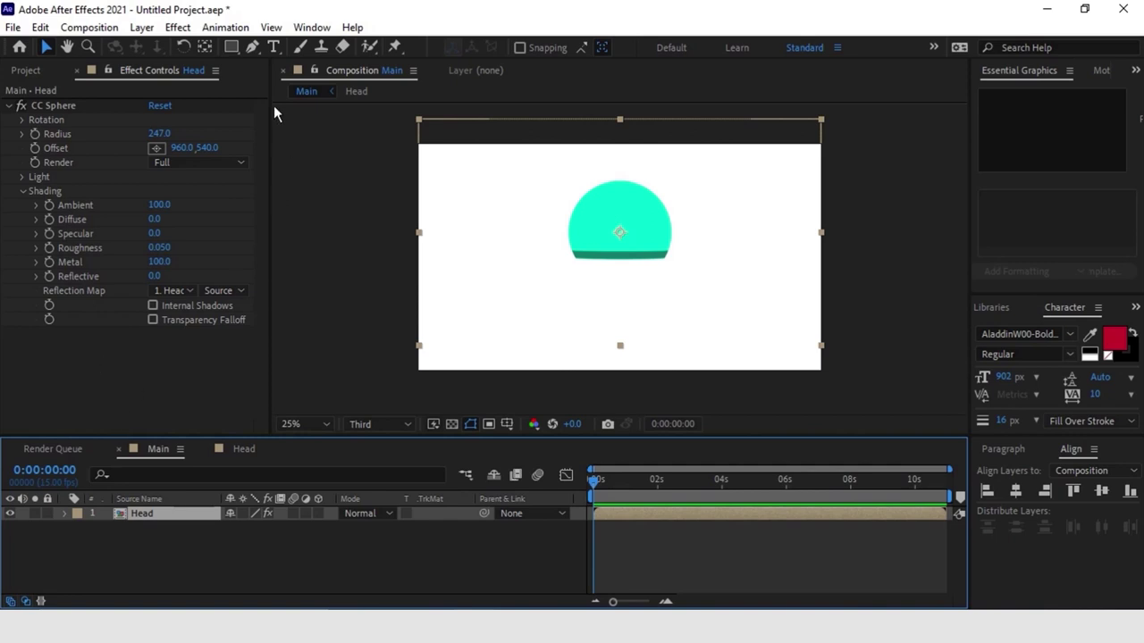
Step: Draw a small ellipse shape of about 96 x 100 px on the left half of the turquoise head
{"action": "left_click", "coordinate": [231, 46]}
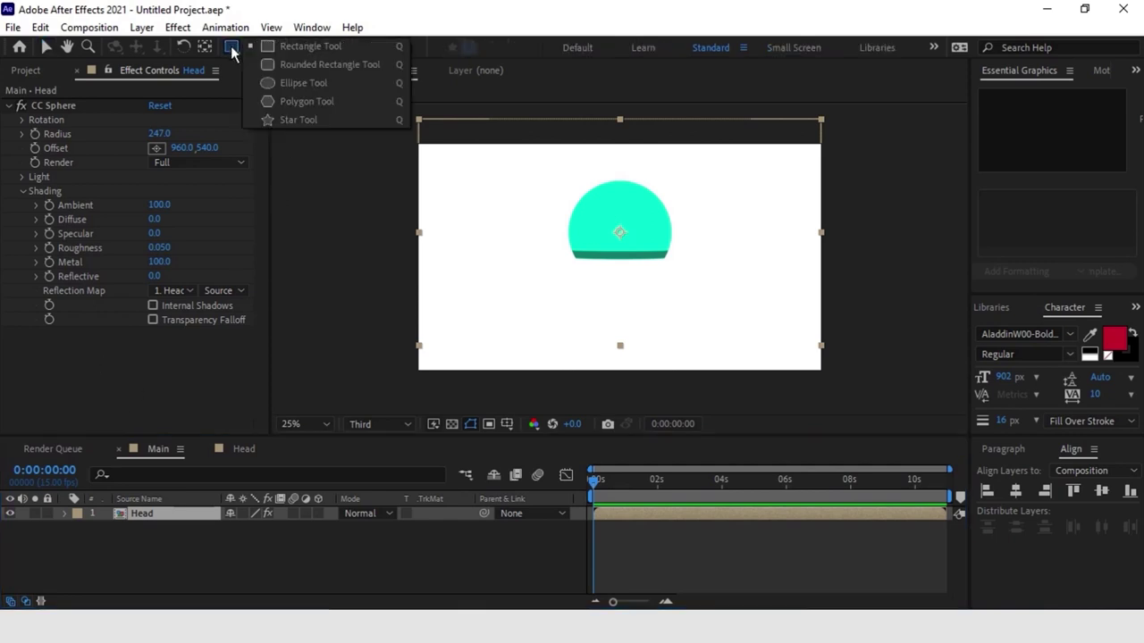
{"action": "left_click", "coordinate": [284, 83]}
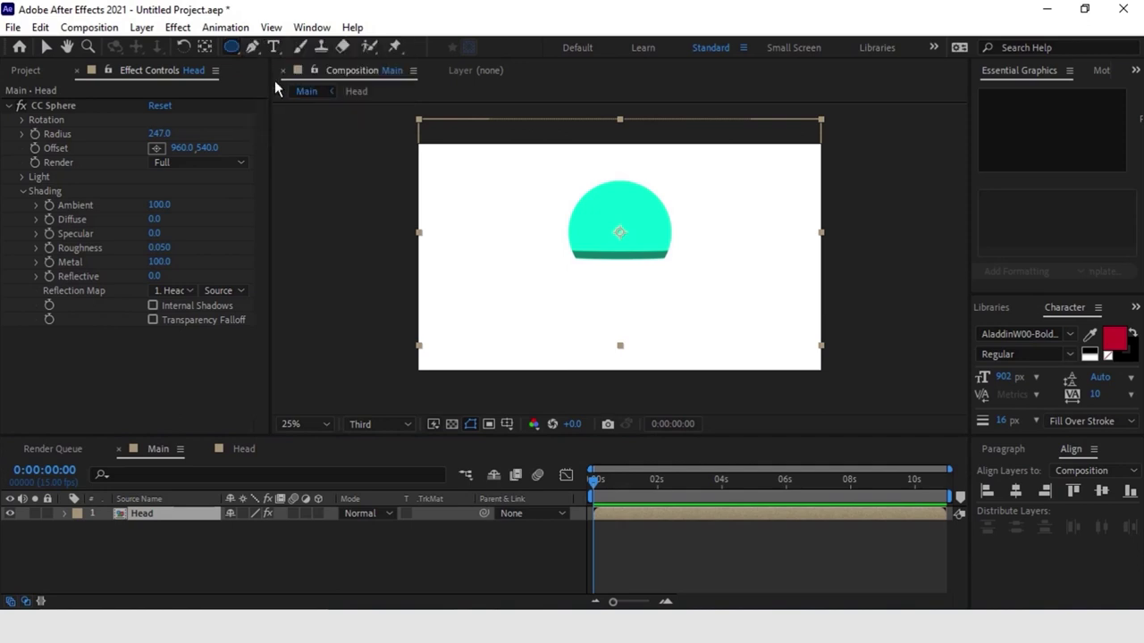
{"action": "left_click_drag", "start_coordinate": [594, 214], "coordinate": [615, 233]}
{"action": "key", "text": "v"}
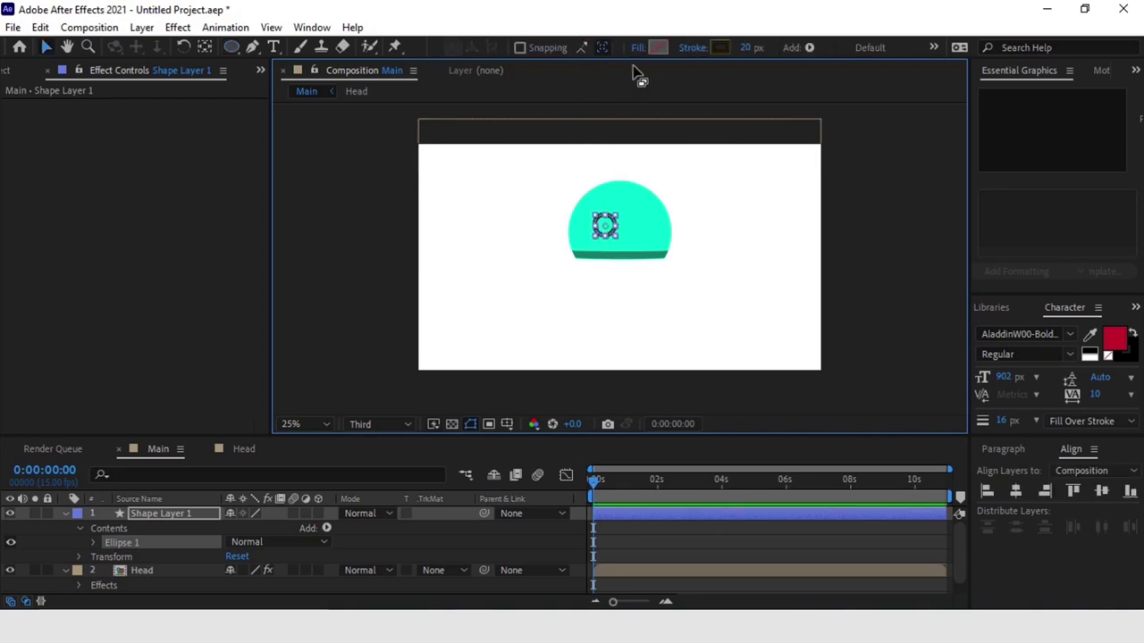
Step: Give the small ellipse a solid white fill (FFFFFF) and no stroke
{"action": "left_click", "coordinate": [657, 47]}
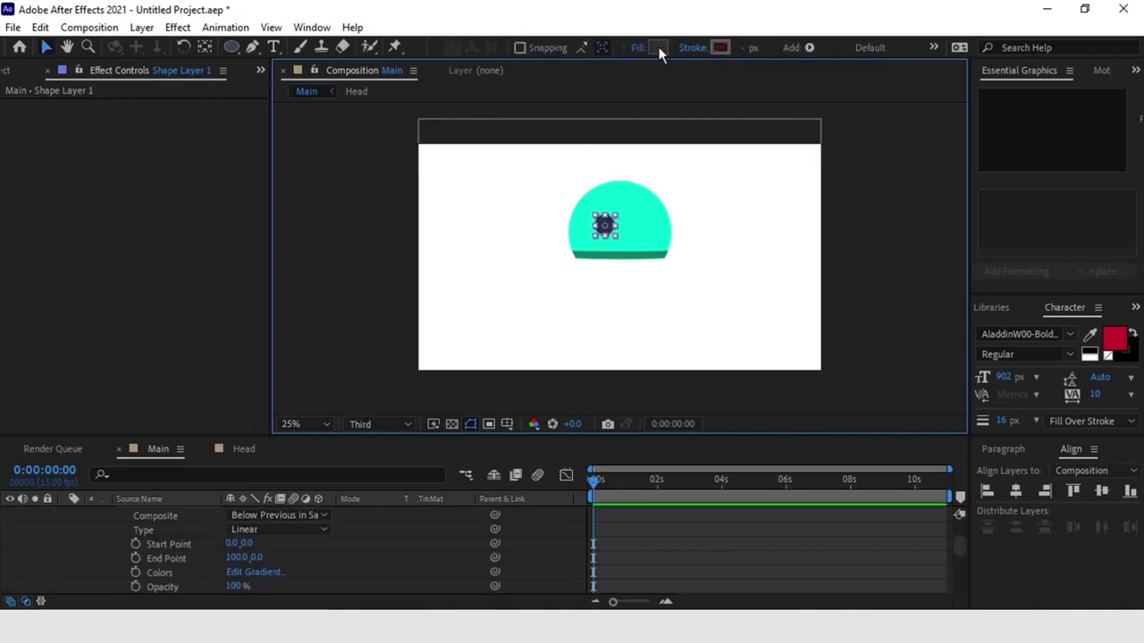
{"action": "left_click_drag", "start_coordinate": [85, 225], "coordinate": [77, 221]}
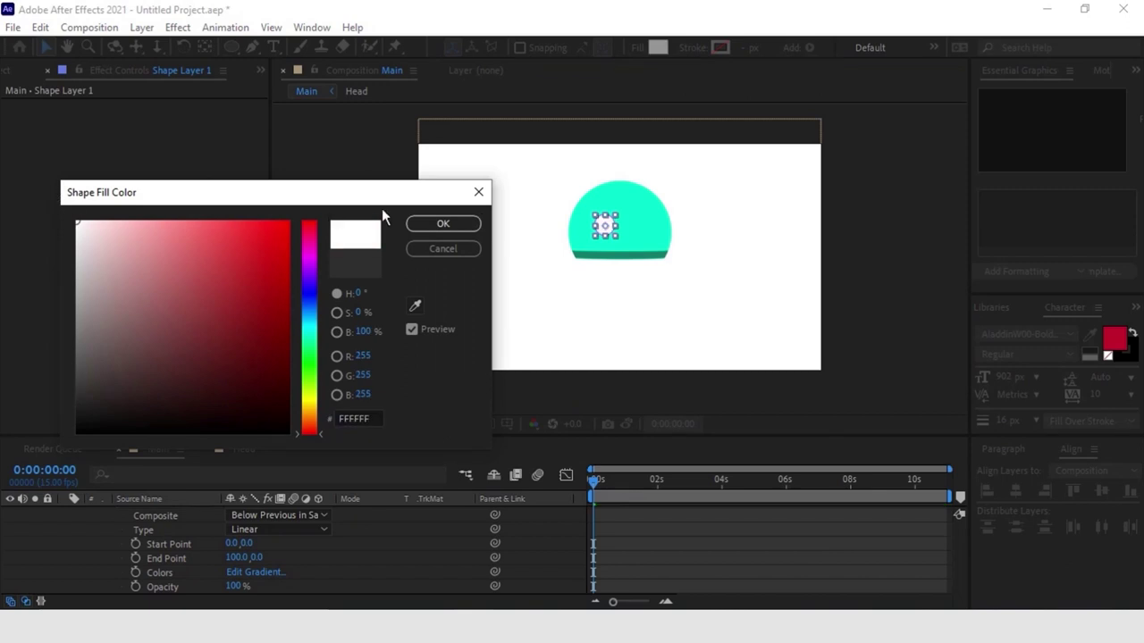
{"action": "left_click", "coordinate": [441, 225]}
Step: Convert the small ellipse's path on Shape Layer 1 to a Bezier path
{"action": "key", "text": "slash"}
{"action": "left_click_drag", "start_coordinate": [584, 191], "coordinate": [556, 396]}
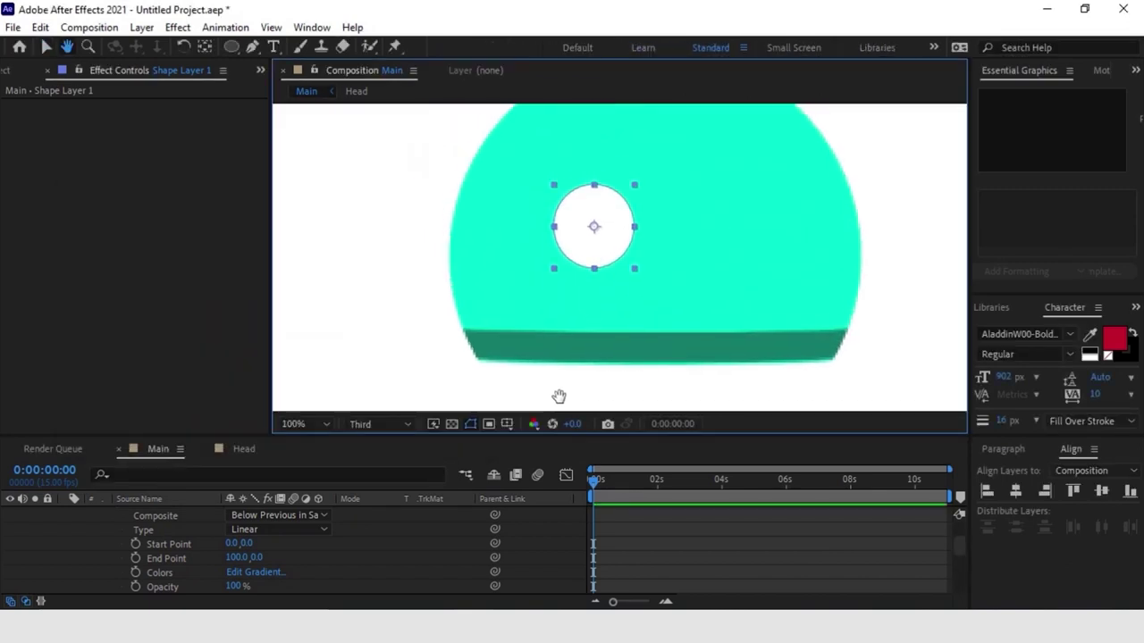
{"action": "scroll", "coordinate": [179, 545], "scroll_direction": "up", "scroll_amount": 3}
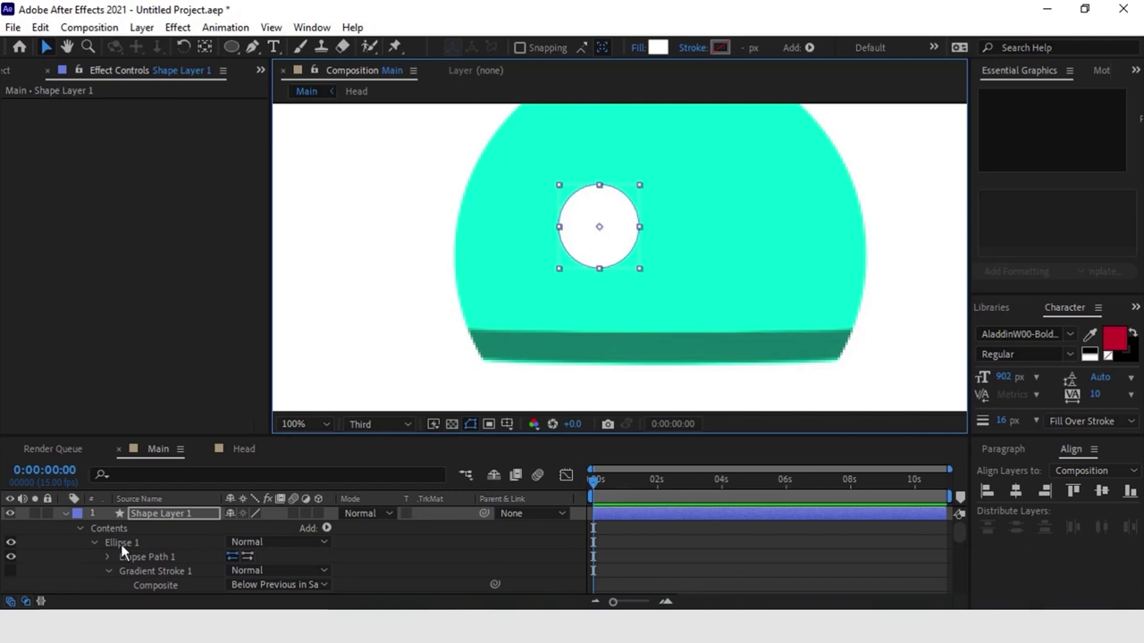
{"action": "left_click", "coordinate": [121, 543]}
{"action": "right_click", "coordinate": [138, 557]}
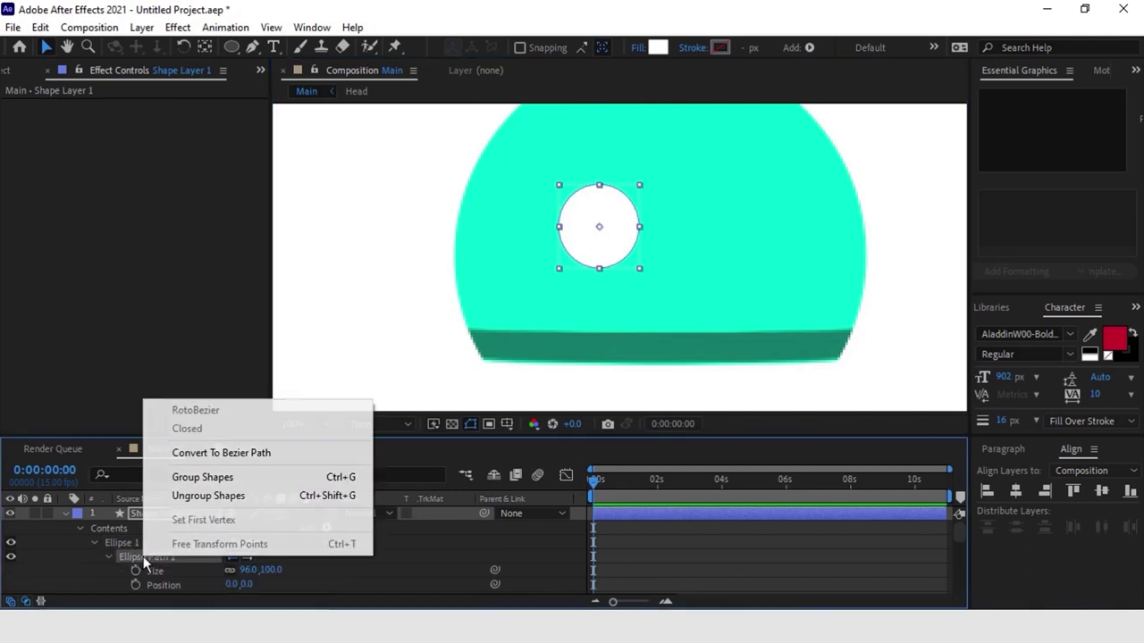
{"action": "left_click", "coordinate": [234, 454]}
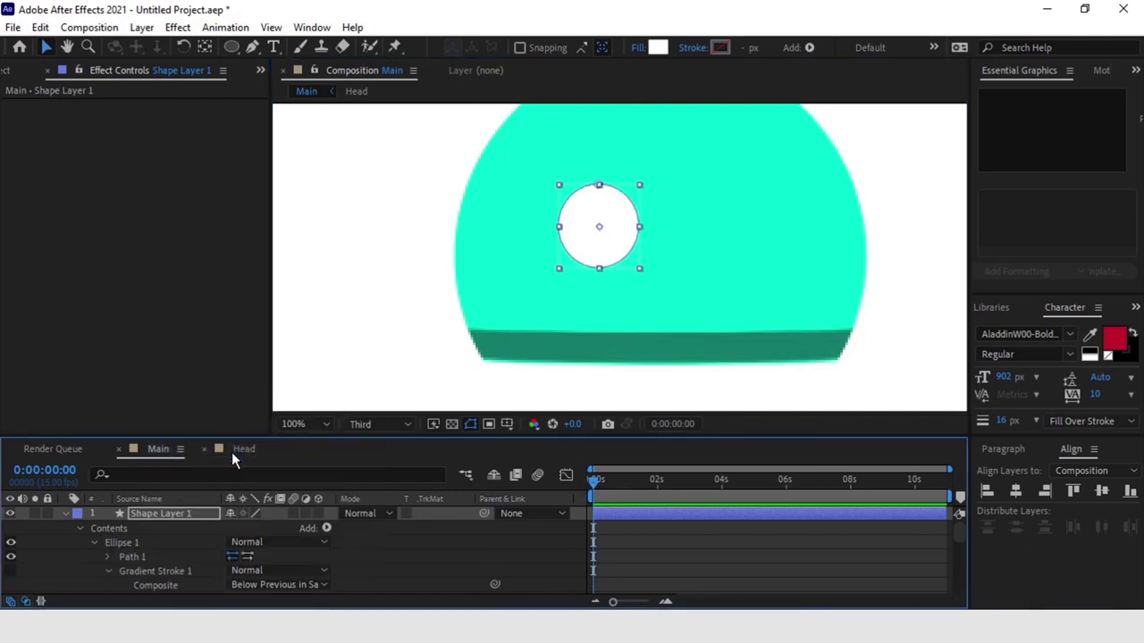
Step: Flatten the underside of the white ellipse by raising its bottom path point
{"action": "left_click", "coordinate": [253, 46]}
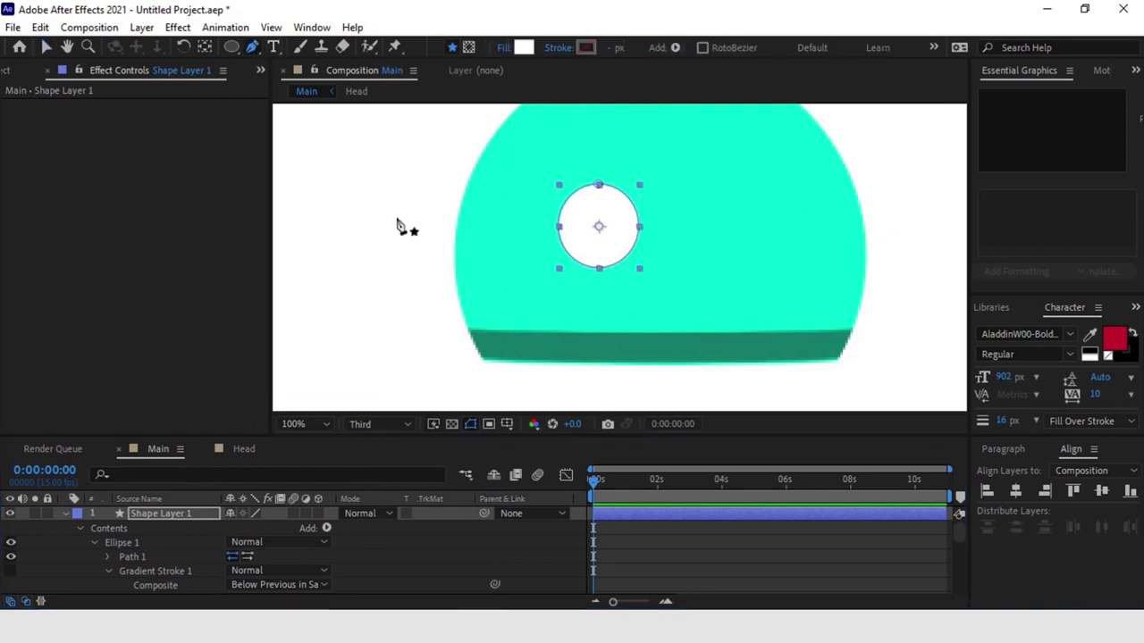
{"action": "left_click", "coordinate": [599, 268]}
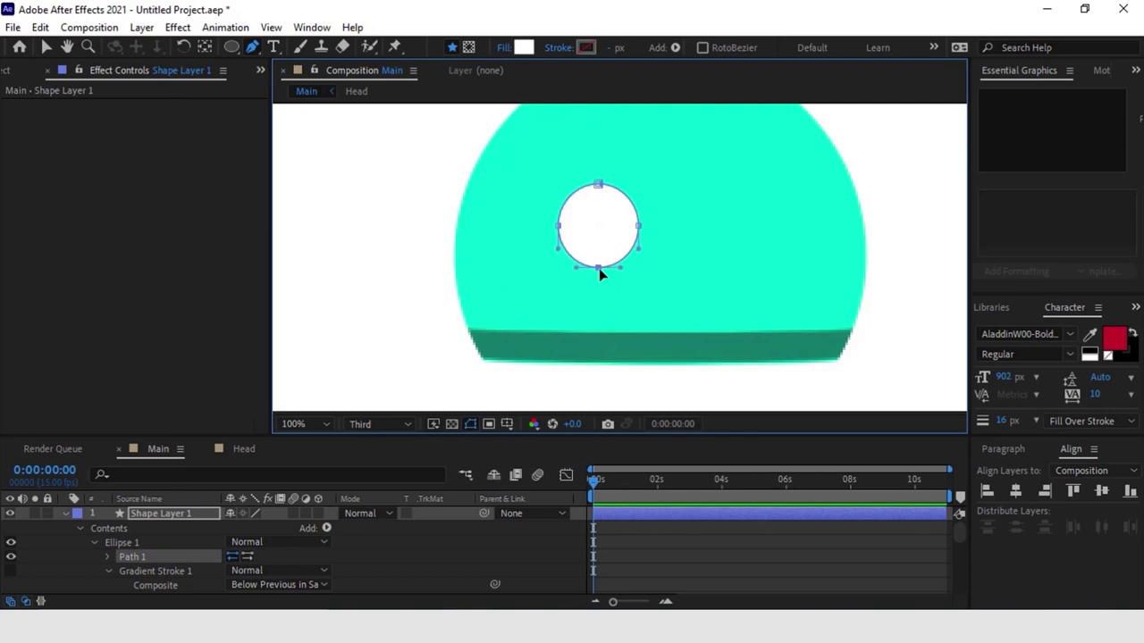
{"action": "left_click_drag", "start_coordinate": [599, 268], "coordinate": [599, 241]}
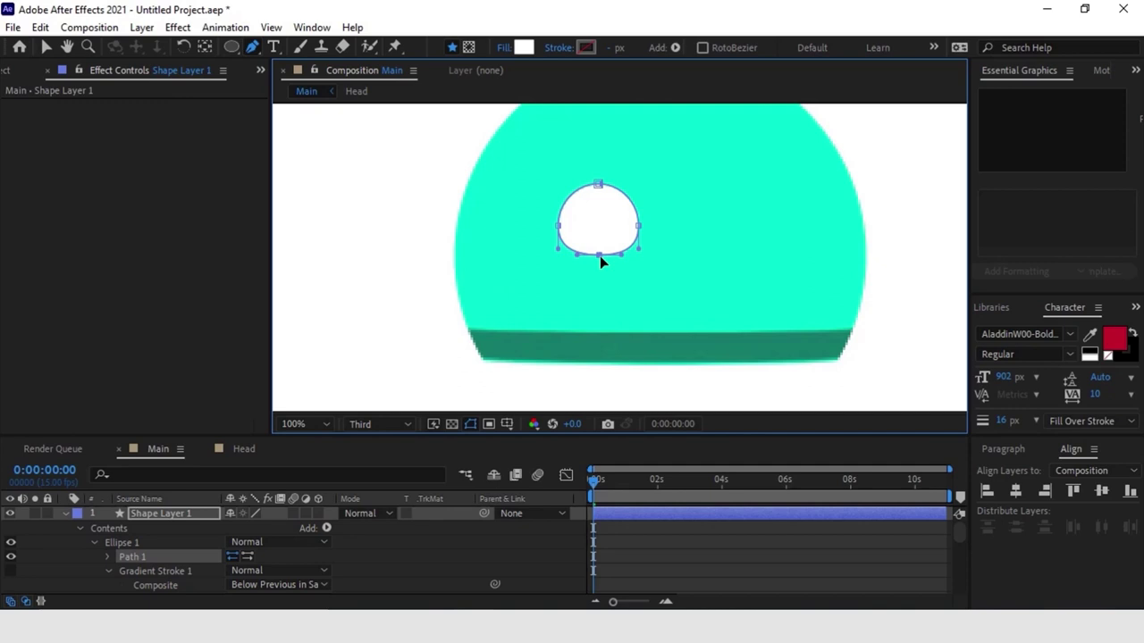
Step: Duplicate the Ellipse 1 group and shrink the copy's path about its centre to form a pupil inside the white eye
{"action": "left_click", "coordinate": [122, 542]}
{"action": "left_click", "coordinate": [94, 542]}
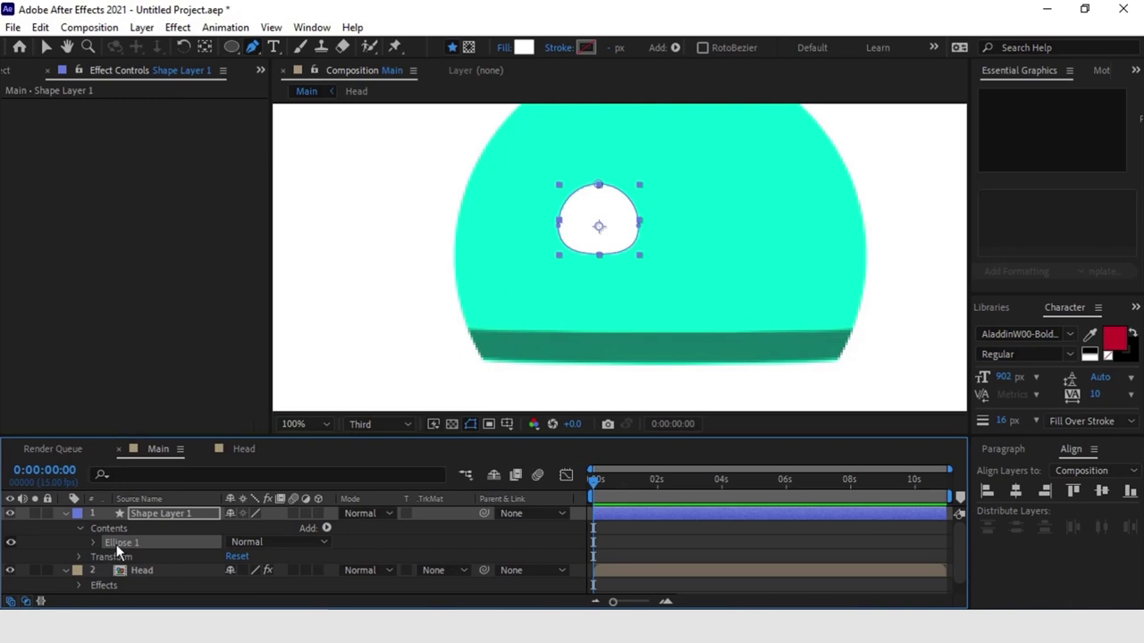
{"action": "key", "text": "ctrl+d"}
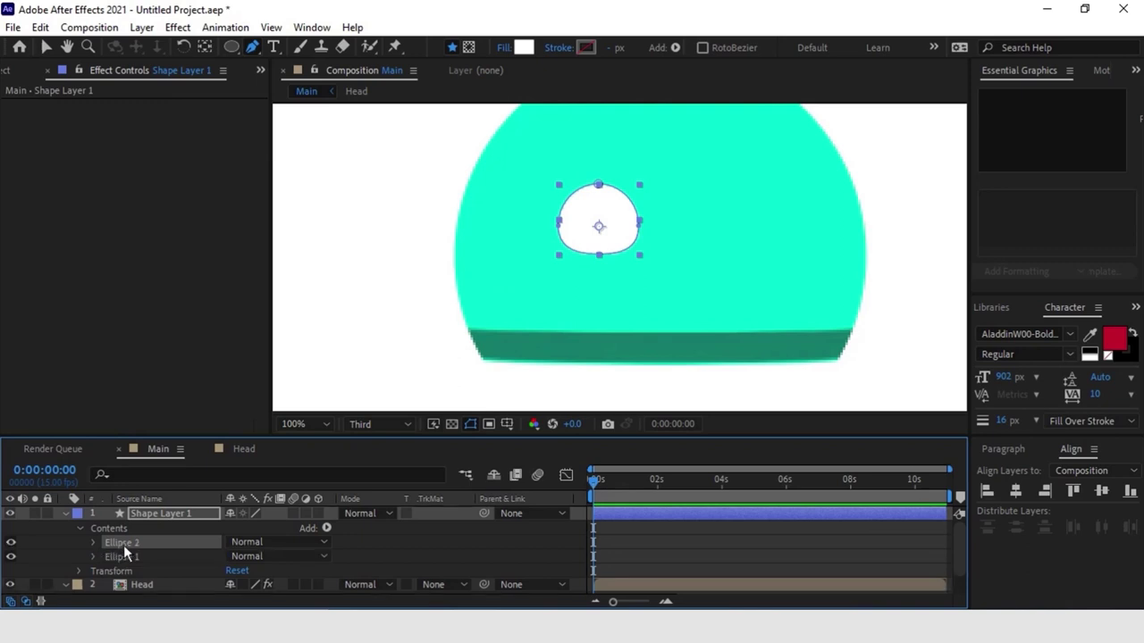
{"action": "key", "text": "v"}
{"action": "left_click", "coordinate": [630, 248]}
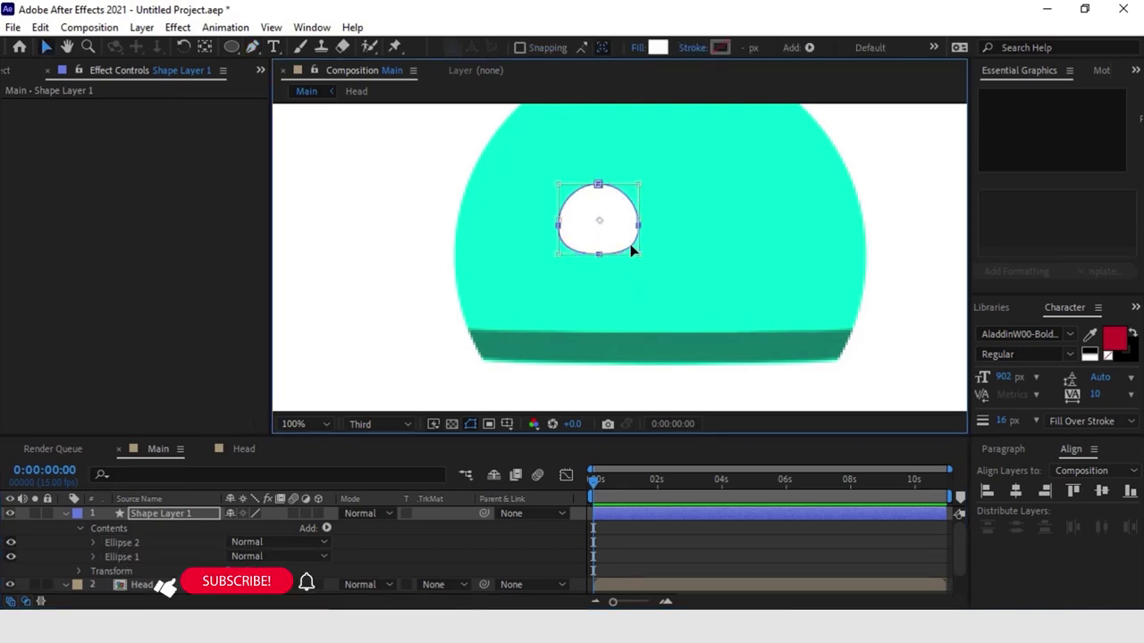
{"action": "left_click_drag", "start_coordinate": [638, 254], "coordinate": [621, 242]}
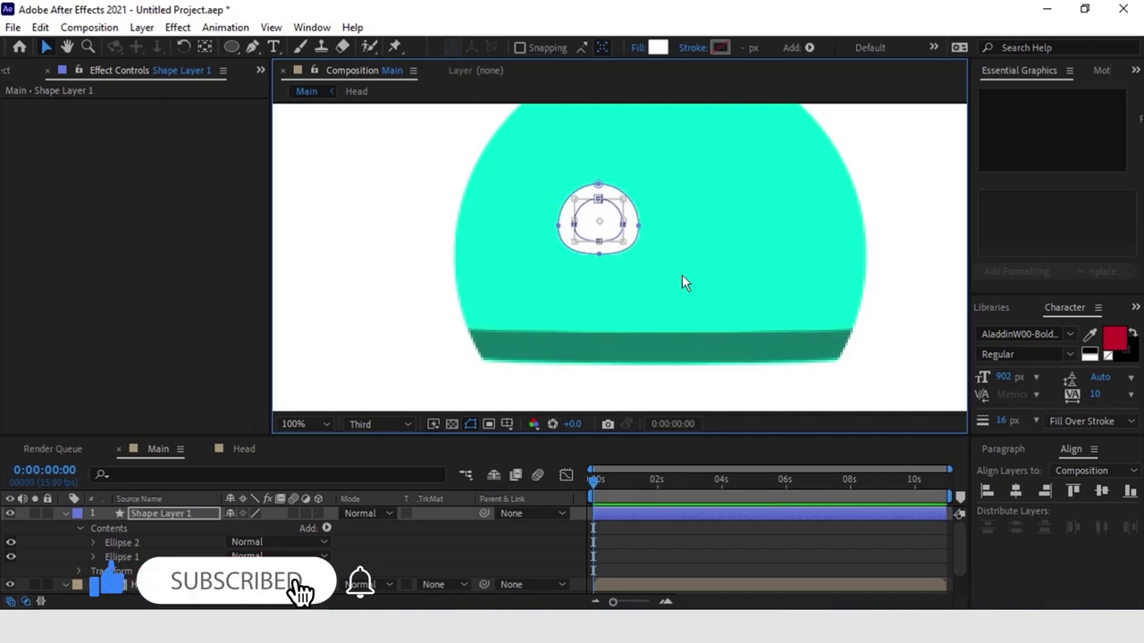
Step: Fill the smaller inner ellipse with black and place it low inside the white eye
{"action": "left_click", "coordinate": [658, 48]}
{"action": "left_click_drag", "start_coordinate": [167, 369], "coordinate": [71, 418]}
{"action": "left_click", "coordinate": [464, 223]}
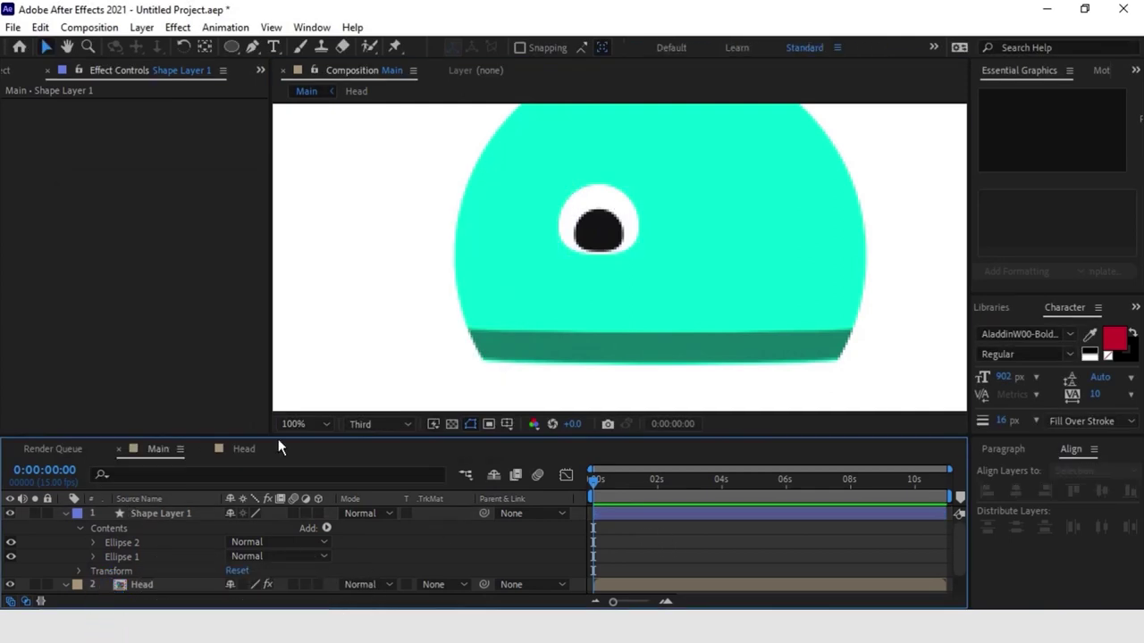
Step: Rename Shape Layer 1 as LEye and collapse its properties
{"action": "key", "text": "comma"}
{"action": "key", "text": "comma"}
{"action": "key", "text": "comma"}
{"action": "key", "text": "comma"}
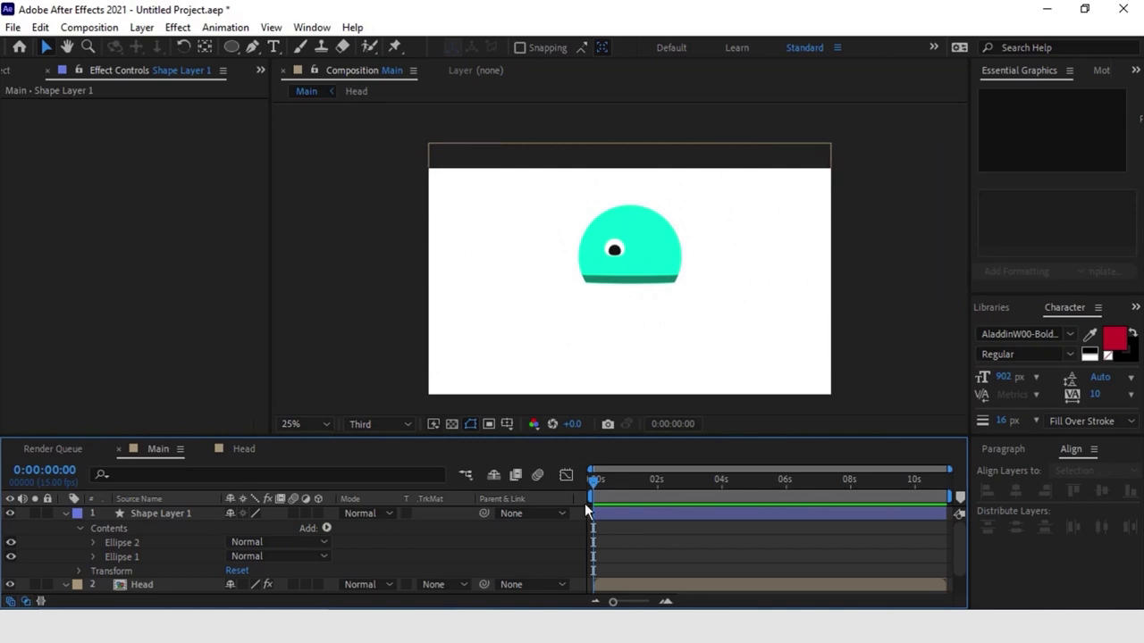
{"action": "left_click", "coordinate": [606, 512]}
{"action": "key", "text": "Return"}
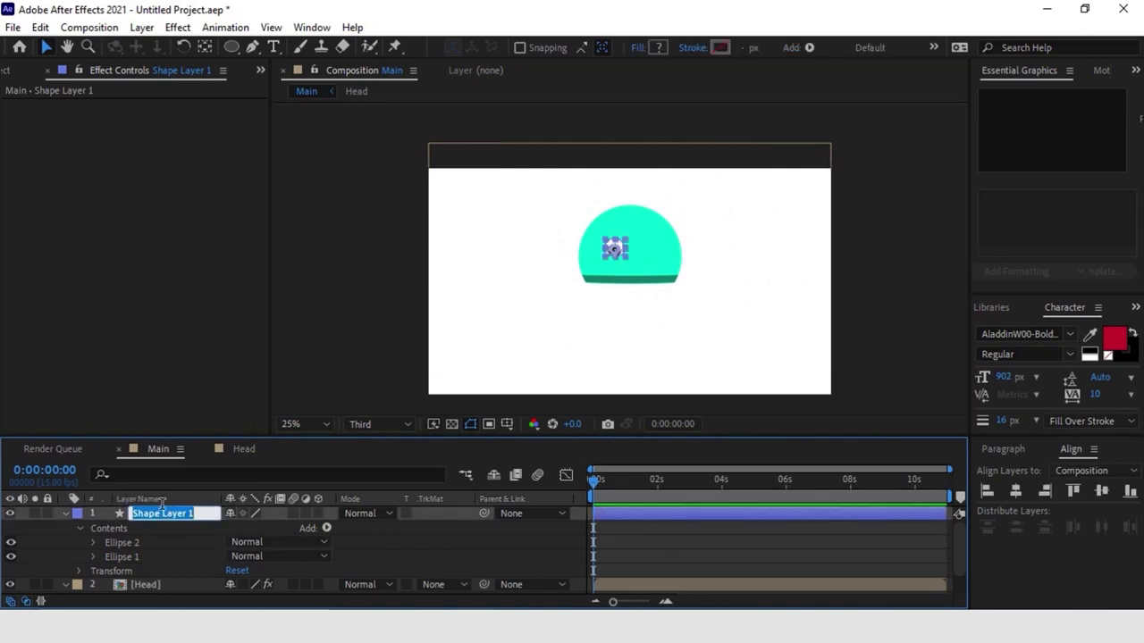
{"action": "type", "text": "LEye"}
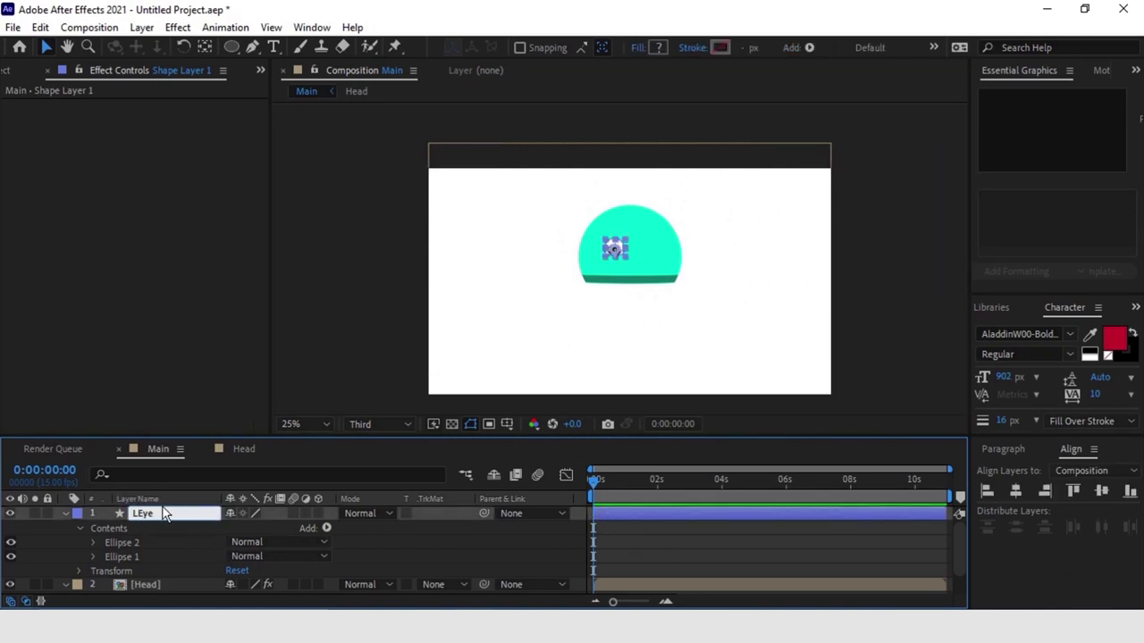
{"action": "key", "text": "Return"}
{"action": "left_click", "coordinate": [65, 514]}
Step: Duplicate the LEye layer and set the two eyes side by side about the head's vertical centre, with the safe-area guides shown
{"action": "key", "text": "apostrophe"}
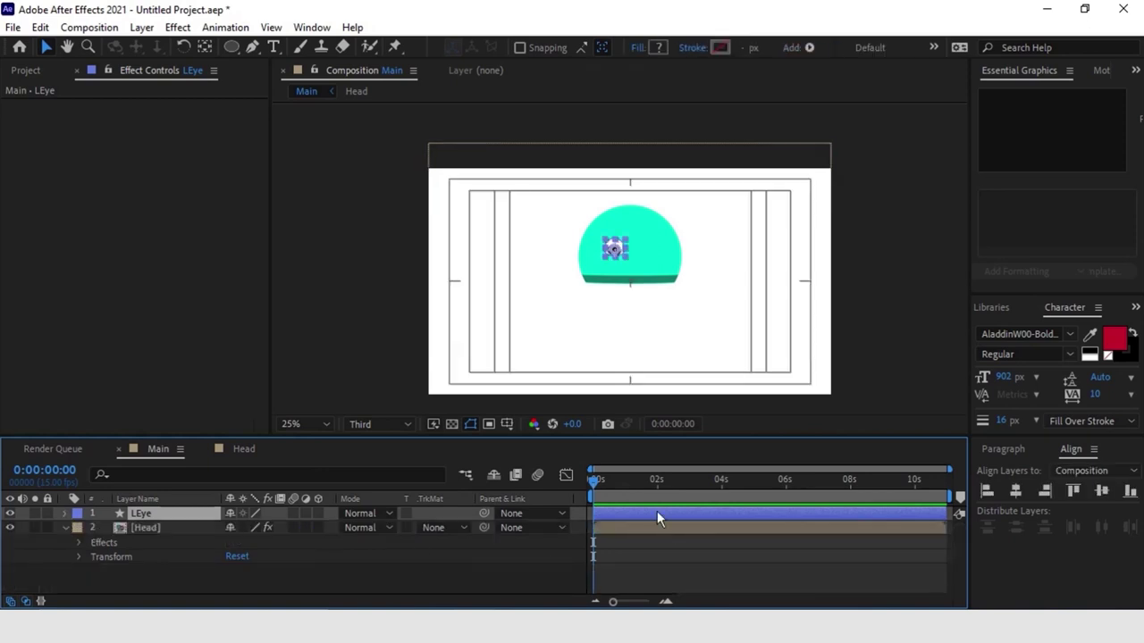
{"action": "key", "text": "ctrl+d"}
{"action": "key", "text": "shift+Right"}
{"action": "key", "text": "shift+Right"}
{"action": "key", "text": "shift+Right"}
{"action": "key", "text": "shift+Right"}
{"action": "key", "text": "shift+Right"}
{"action": "key", "text": "shift+Right"}
{"action": "key", "text": "shift+Right"}
{"action": "key", "text": "shift+Right"}
{"action": "key", "text": "shift+Right"}
{"action": "key", "text": "shift+Right"}
{"action": "key", "text": "shift+Right"}
{"action": "key", "text": "shift+Right"}
{"action": "key", "text": "shift+Right"}
{"action": "key", "text": "shift+Right"}
{"action": "key", "text": "shift+Right"}
{"action": "key", "text": "shift+Right"}
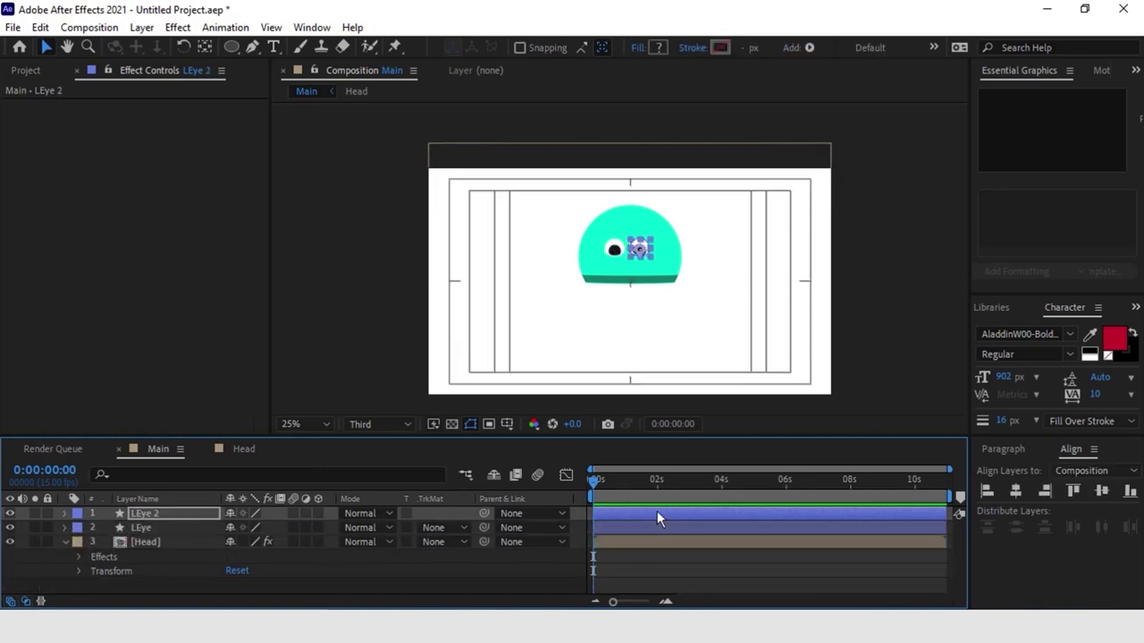
{"action": "key", "text": "slash"}
Step: Rename the duplicated eye layer as REye and parent it to LEye
{"action": "key", "text": "Return"}
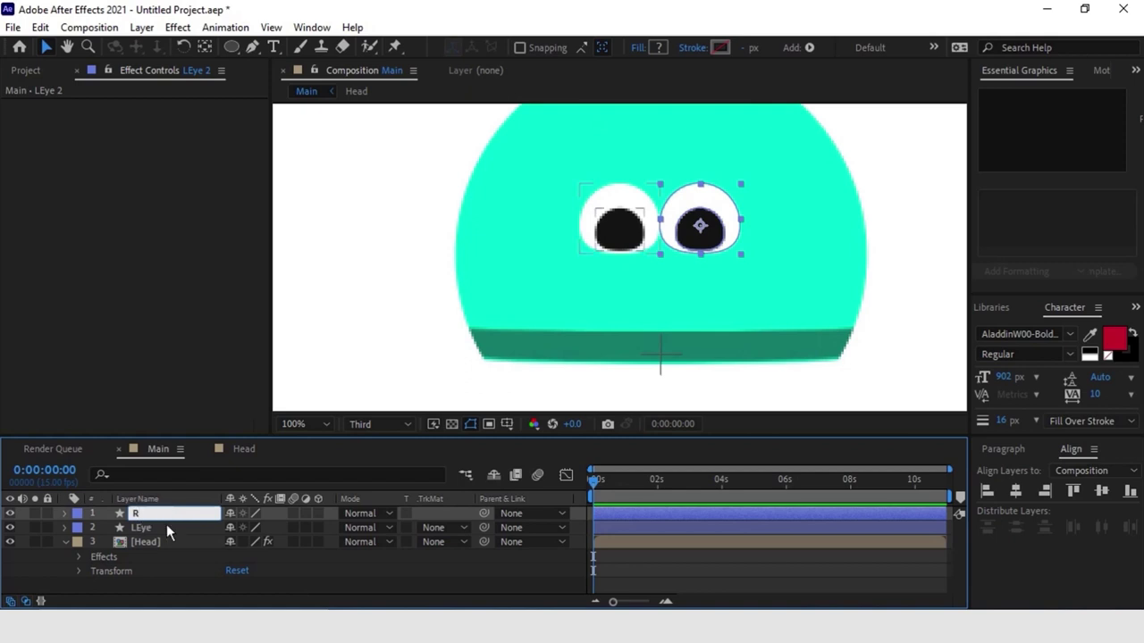
{"action": "key", "text": "Return"}
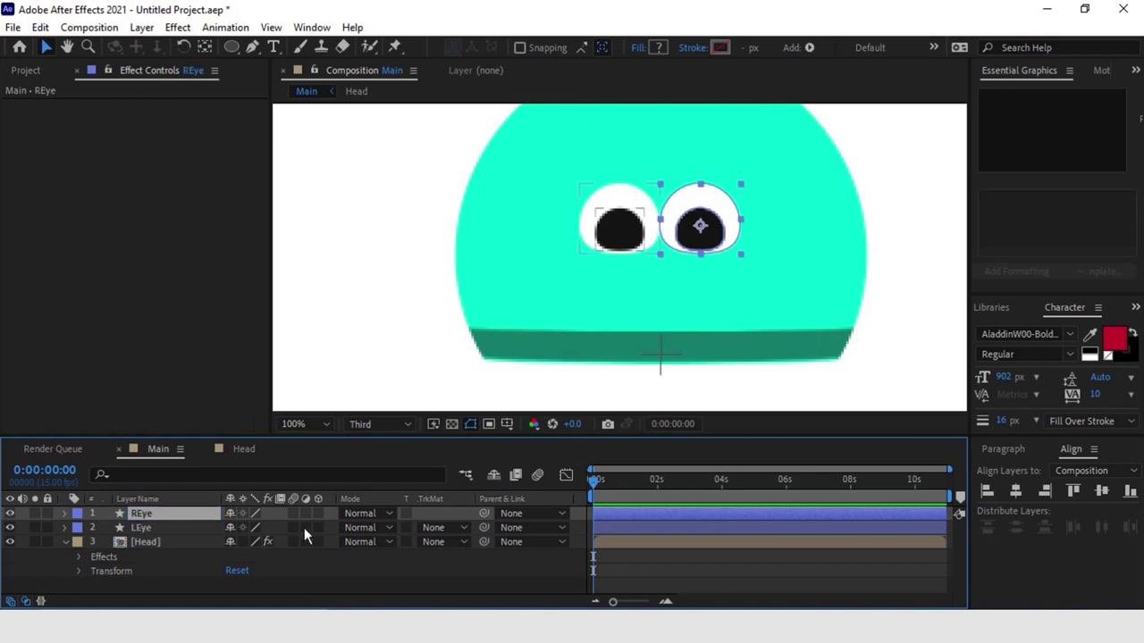
{"action": "left_click_drag", "start_coordinate": [483, 513], "coordinate": [173, 527]}
Step: Create a 1920 x 1080 composition named Eyes and move the LEye and REye layers into it from Main
{"action": "left_click", "coordinate": [174, 527]}
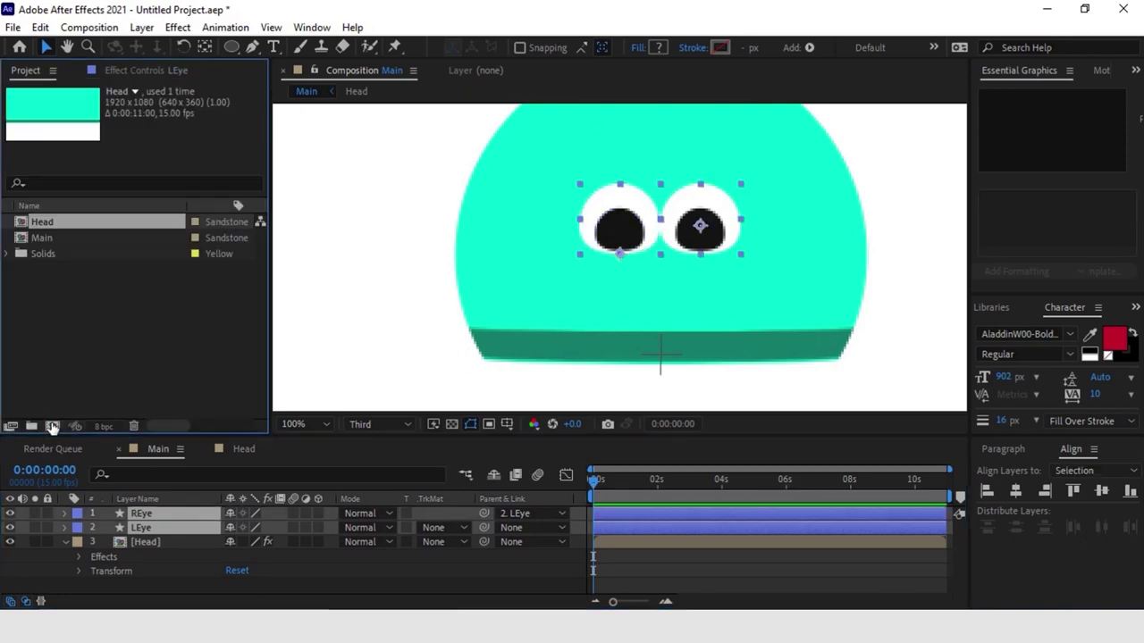
{"action": "left_click", "coordinate": [52, 426]}
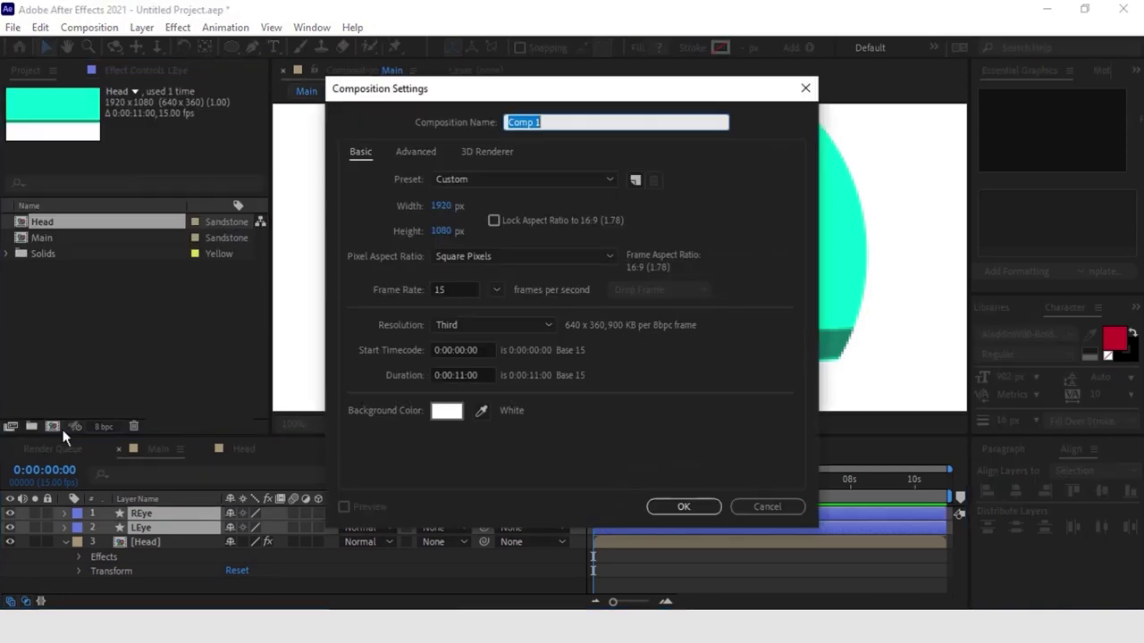
{"action": "type", "text": "E"}
{"action": "key", "text": "Return"}
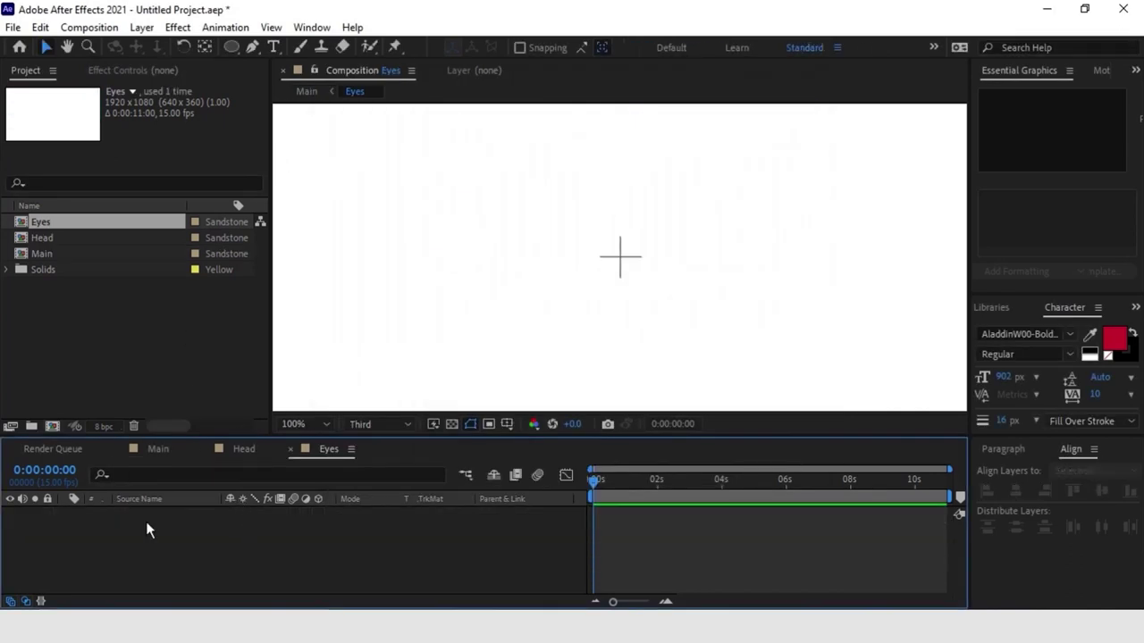
{"action": "key", "text": "ctrl+v"}
Step: Duplicate the Head layer in the Main composition and replace the copy's source with the Eyes composition
{"action": "left_click", "coordinate": [194, 450]}
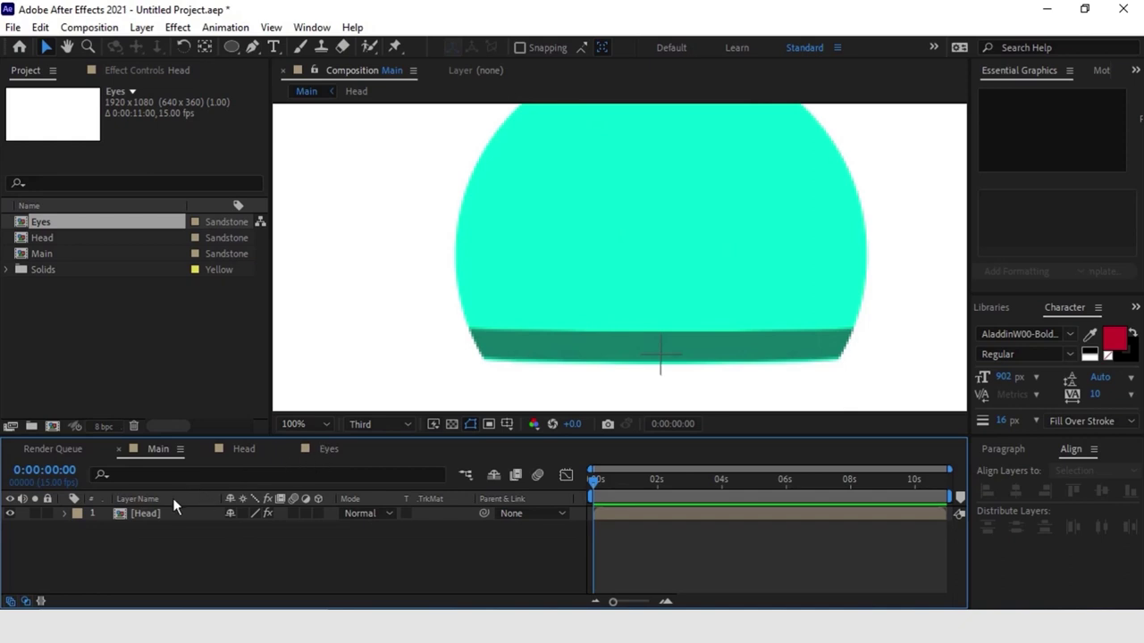
{"action": "left_click", "coordinate": [154, 515]}
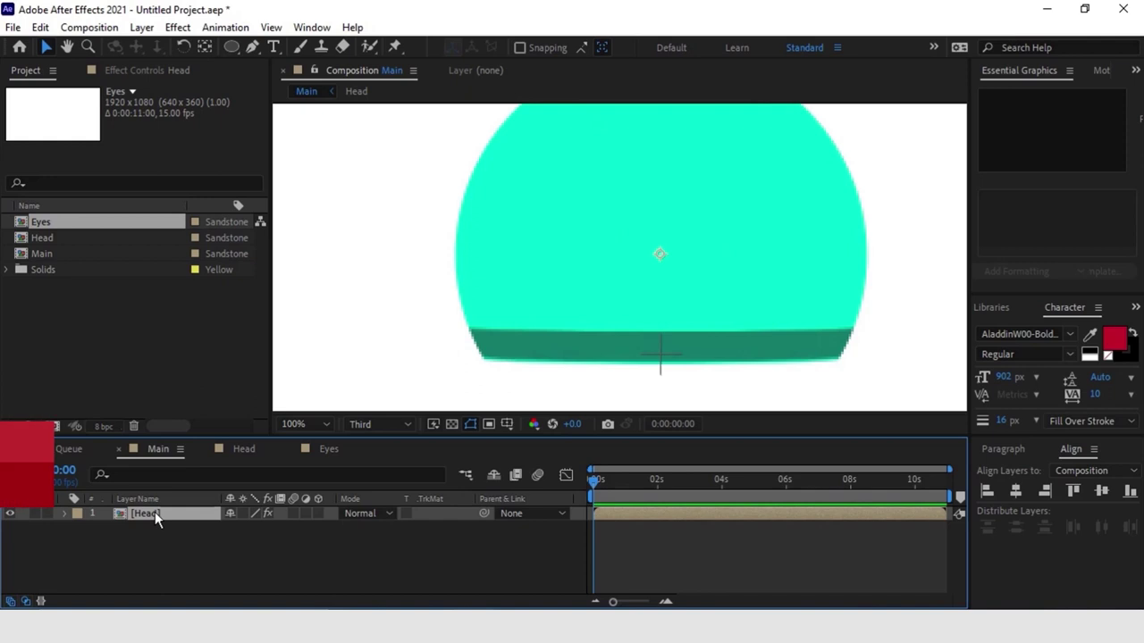
{"action": "key", "text": "ctrl+d"}
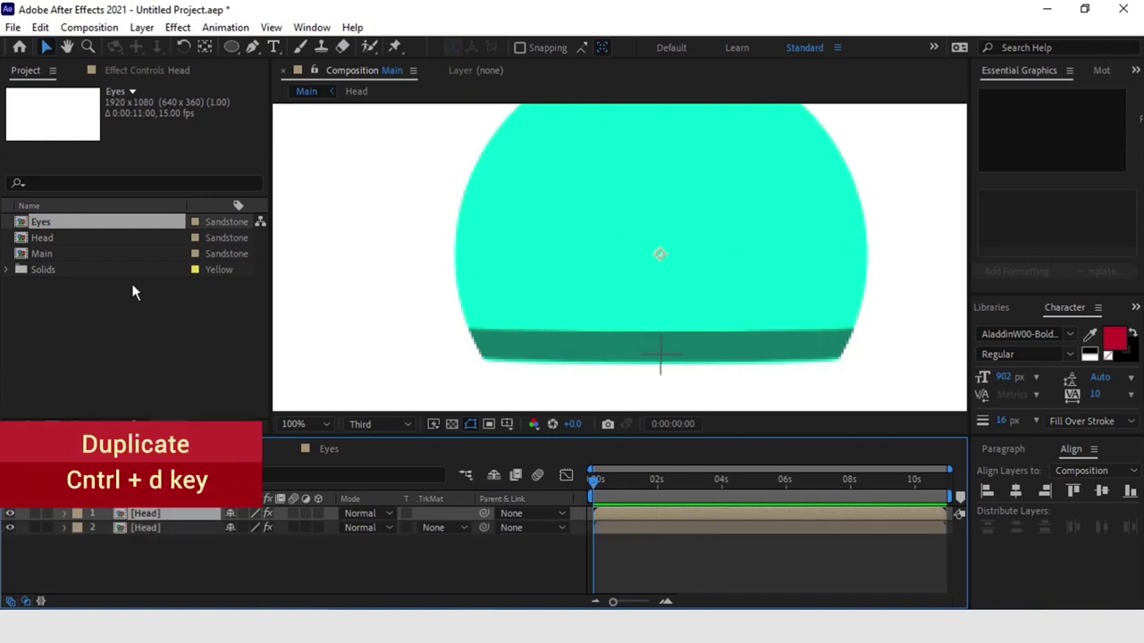
{"action": "left_click_drag", "start_coordinate": [42, 220], "coordinate": [149, 517]}
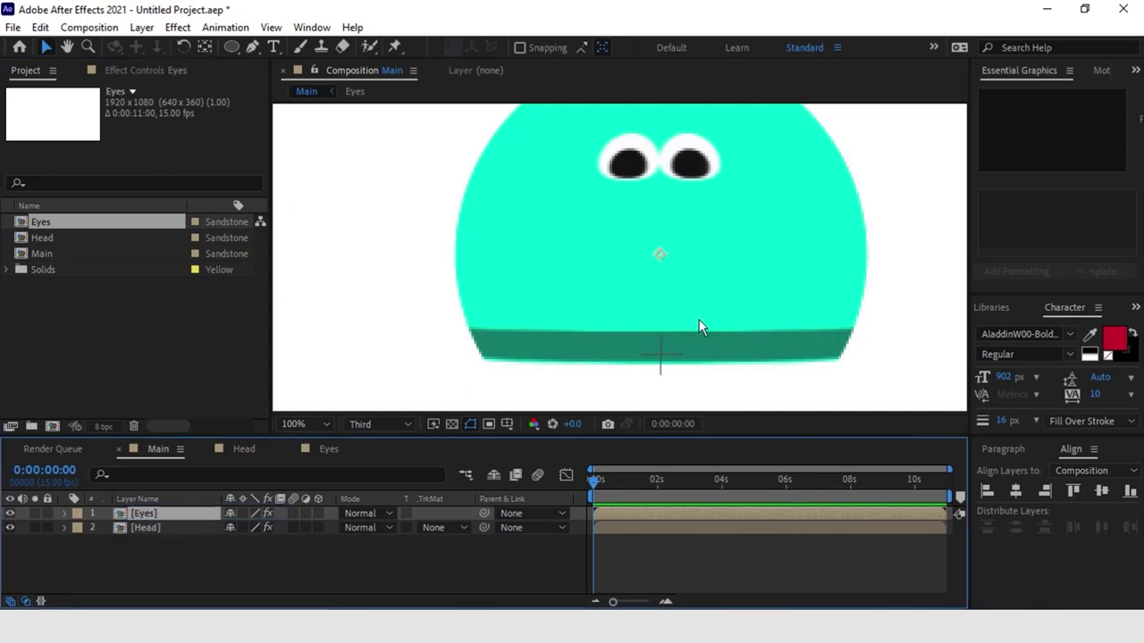
Step: Add a null object to the Main composition and move it straight up to the top of the head
{"action": "key", "text": "comma"}
{"action": "key", "text": "s"}
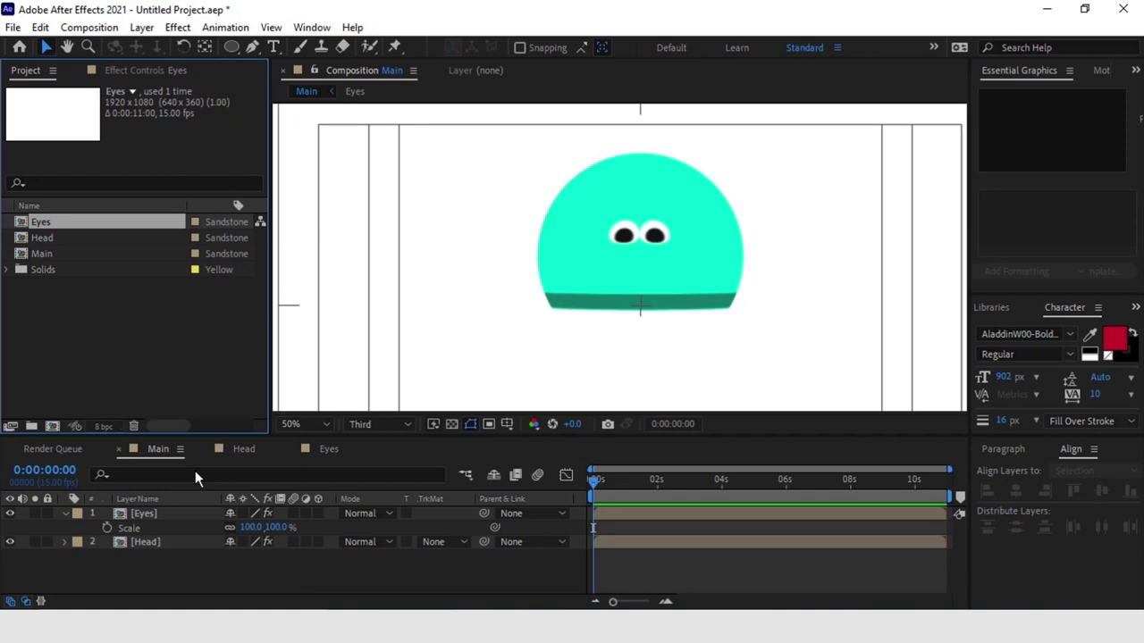
{"action": "left_click", "coordinate": [218, 557]}
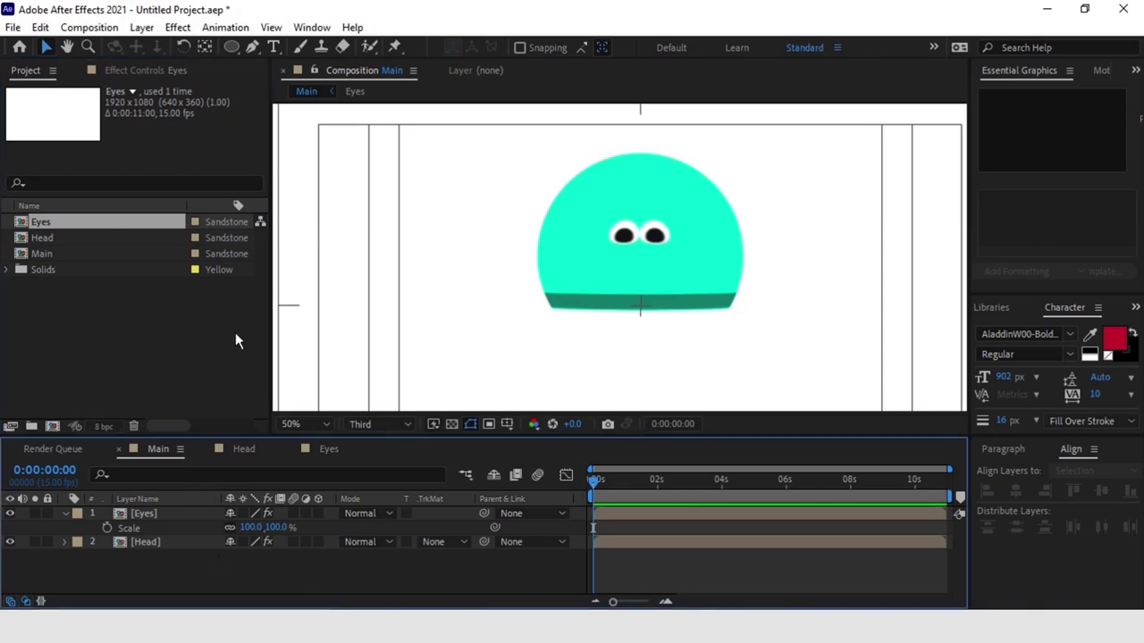
{"action": "left_click", "coordinate": [141, 26]}
{"action": "mouse_move", "coordinate": [319, 45]}
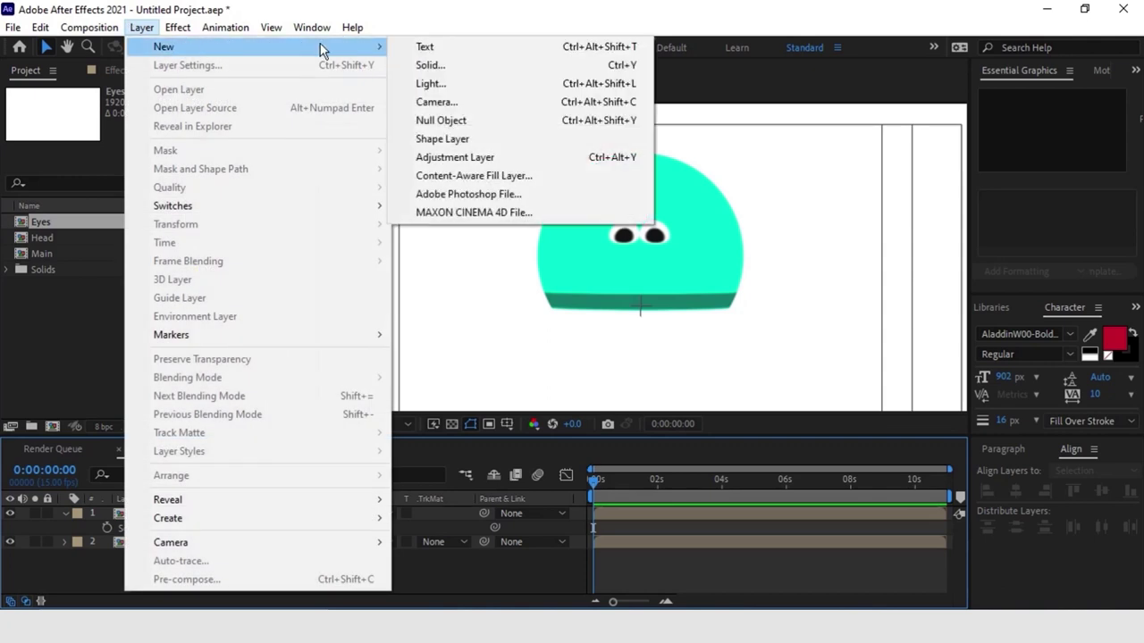
{"action": "left_click", "coordinate": [440, 120]}
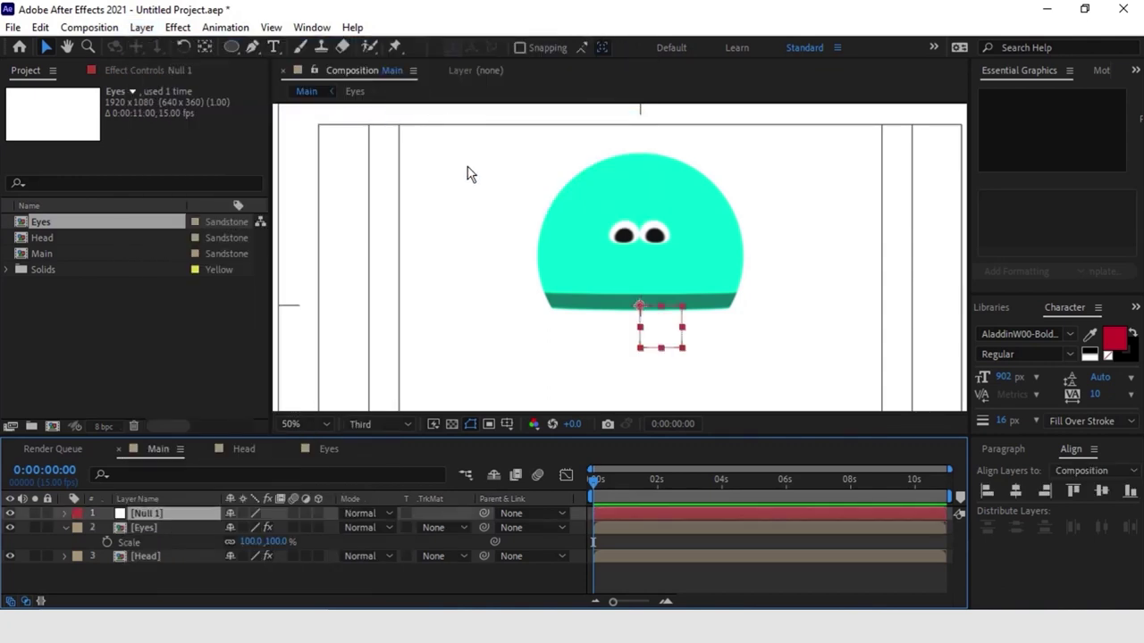
{"action": "key", "text": "shift+Up"}
{"action": "key", "text": "shift+Up"}
{"action": "key", "text": "shift+Up"}
{"action": "key", "text": "shift+Up"}
{"action": "key", "text": "shift+Up"}
{"action": "key", "text": "shift+Up"}
{"action": "key", "text": "shift+Up"}
{"action": "key", "text": "shift+Up"}
{"action": "key", "text": "shift+Up"}
{"action": "key", "text": "shift+Up"}
{"action": "key", "text": "shift+Up"}
{"action": "key", "text": "shift+Up"}
{"action": "key", "text": "shift+Up"}
{"action": "key", "text": "shift+Up"}
{"action": "key", "text": "shift+Up"}
{"action": "key", "text": "shift+Up"}
{"action": "key", "text": "shift+Up"}
{"action": "key", "text": "shift+Up"}
{"action": "key", "text": "shift+Up"}
{"action": "key", "text": "shift+Up"}
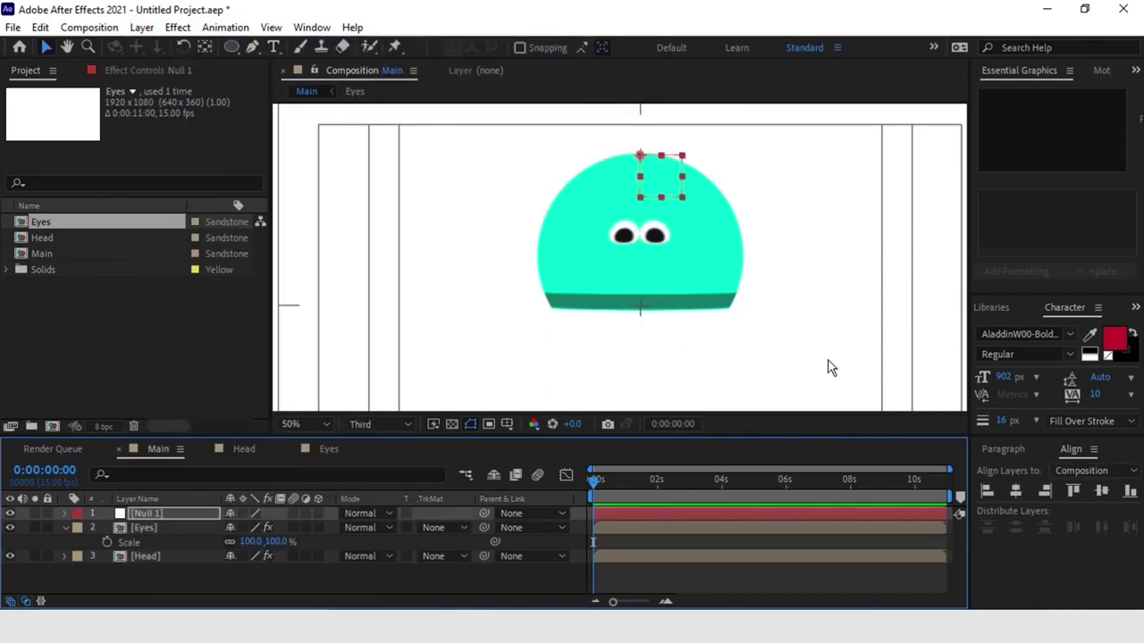
Step: Rename the null layer as NullHead and parent the Eyes and Head layers to it
{"action": "key", "text": "Return"}
{"action": "type", "text": "NullHead"}
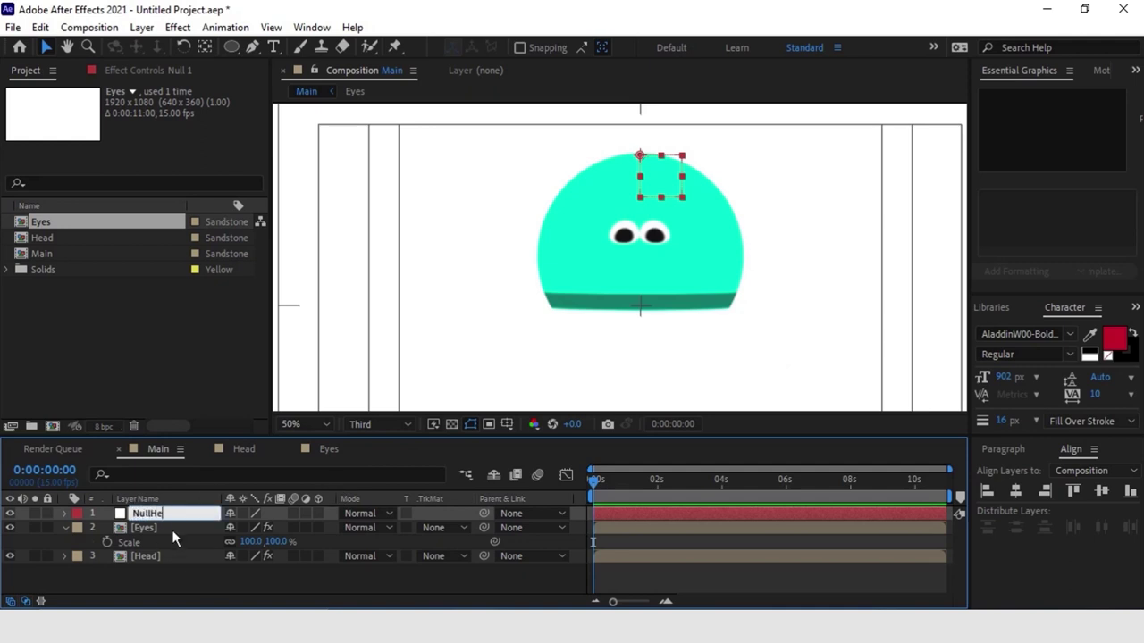
{"action": "key", "text": "Return"}
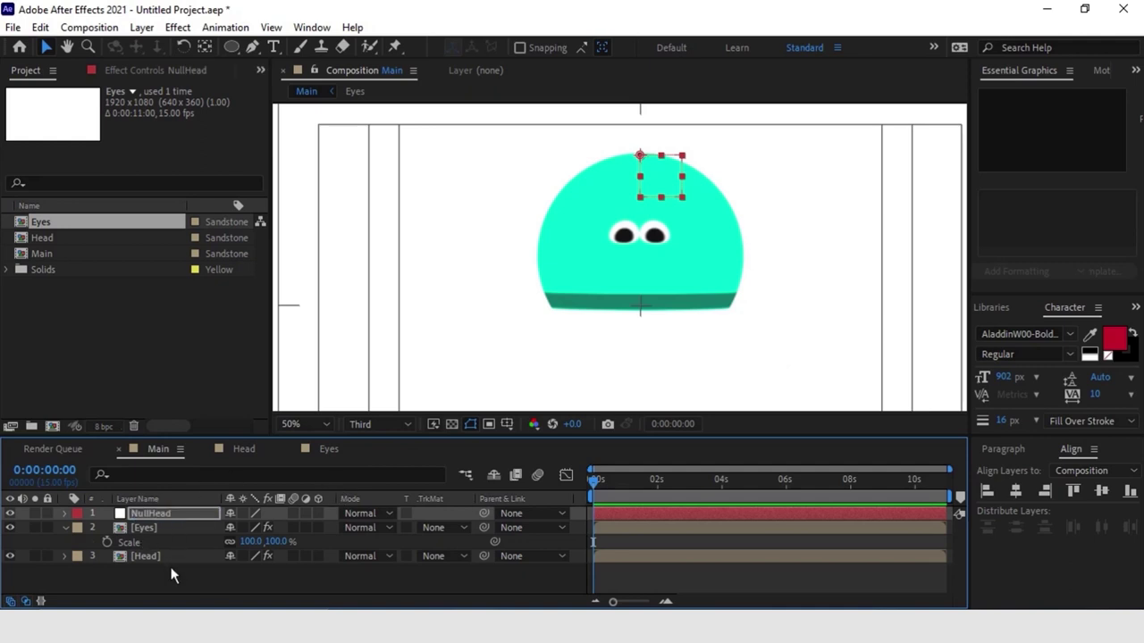
{"action": "left_click", "coordinate": [164, 559]}
{"action": "left_click", "coordinate": [157, 528], "text": "ctrl"}
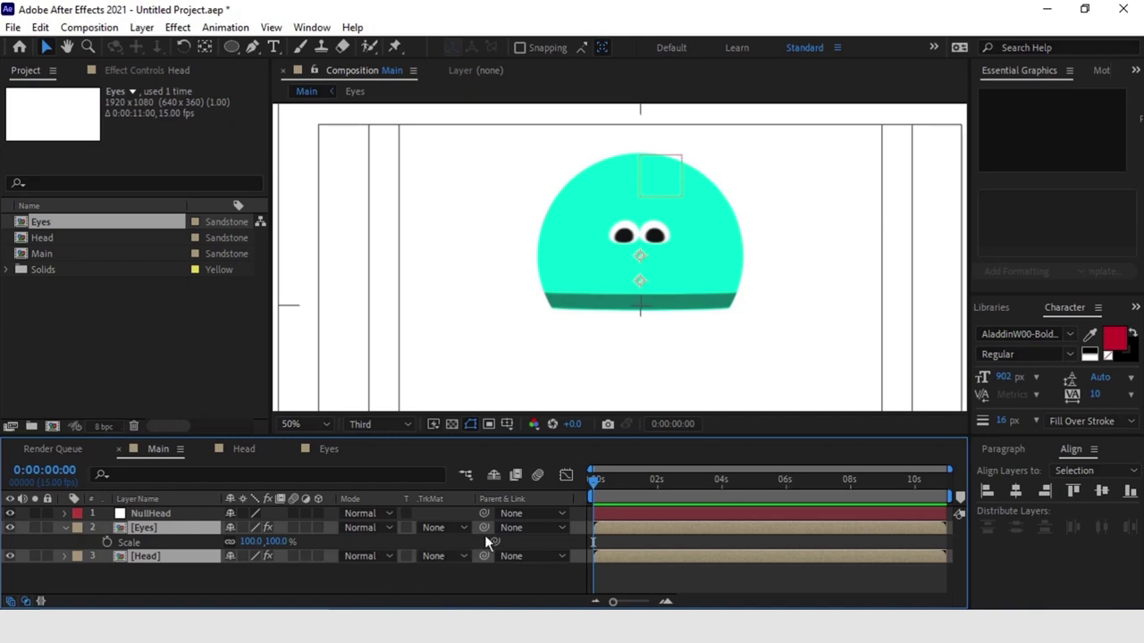
{"action": "left_click_drag", "start_coordinate": [483, 527], "coordinate": [150, 515]}
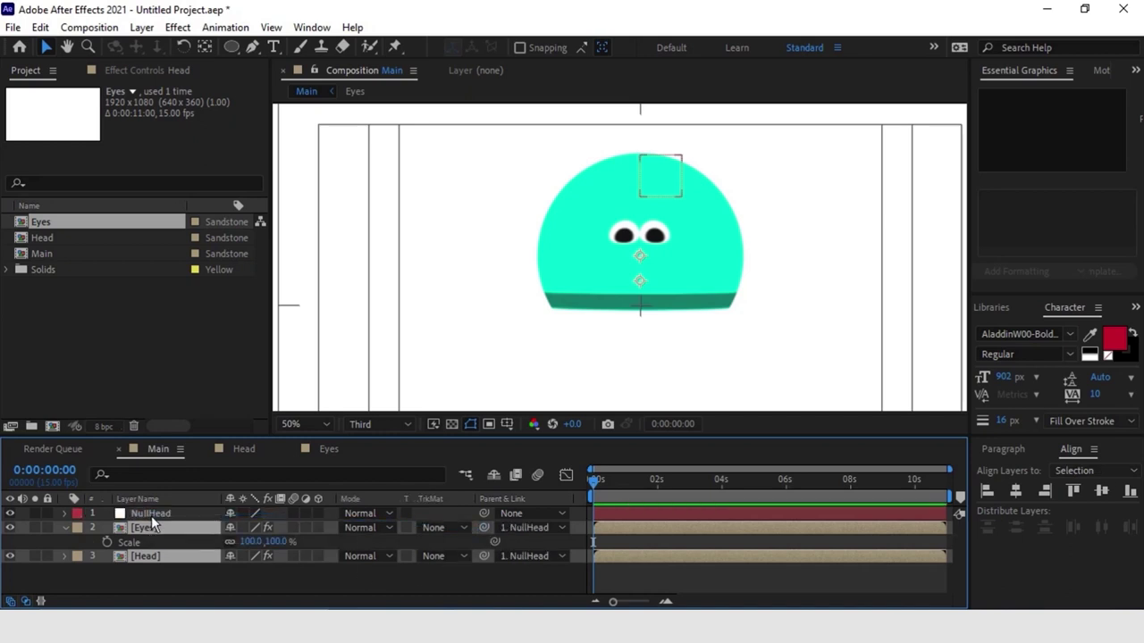
{"action": "left_click", "coordinate": [151, 515]}
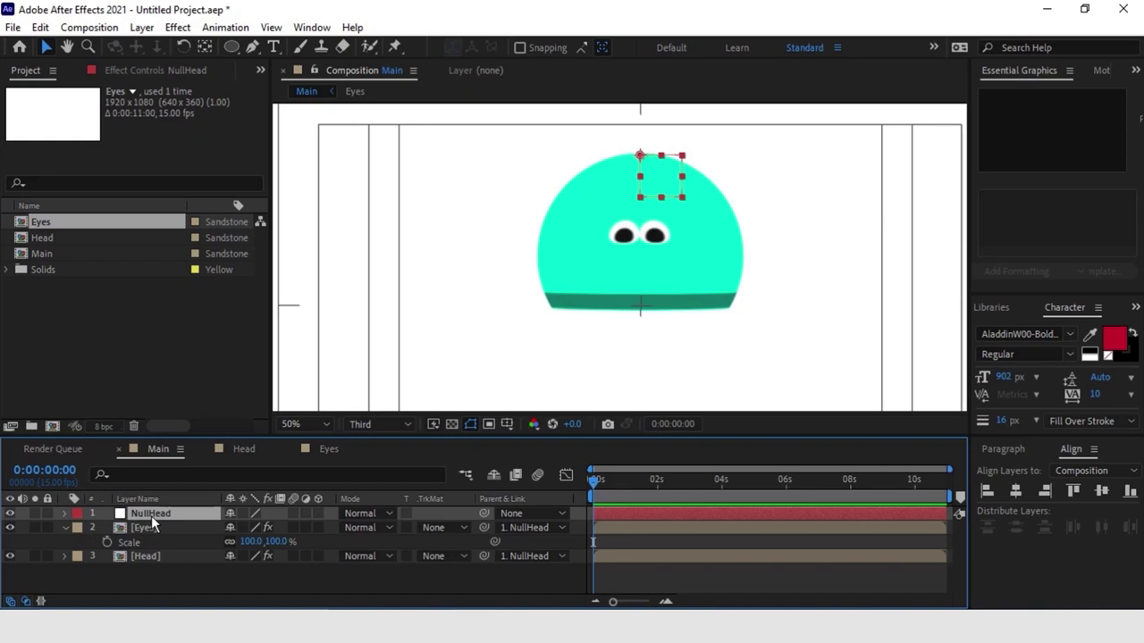
Step: Create a 1920 x 1080 composition named Tentacle1 and display the Proportional Grid in its view
{"action": "left_click", "coordinate": [55, 426]}
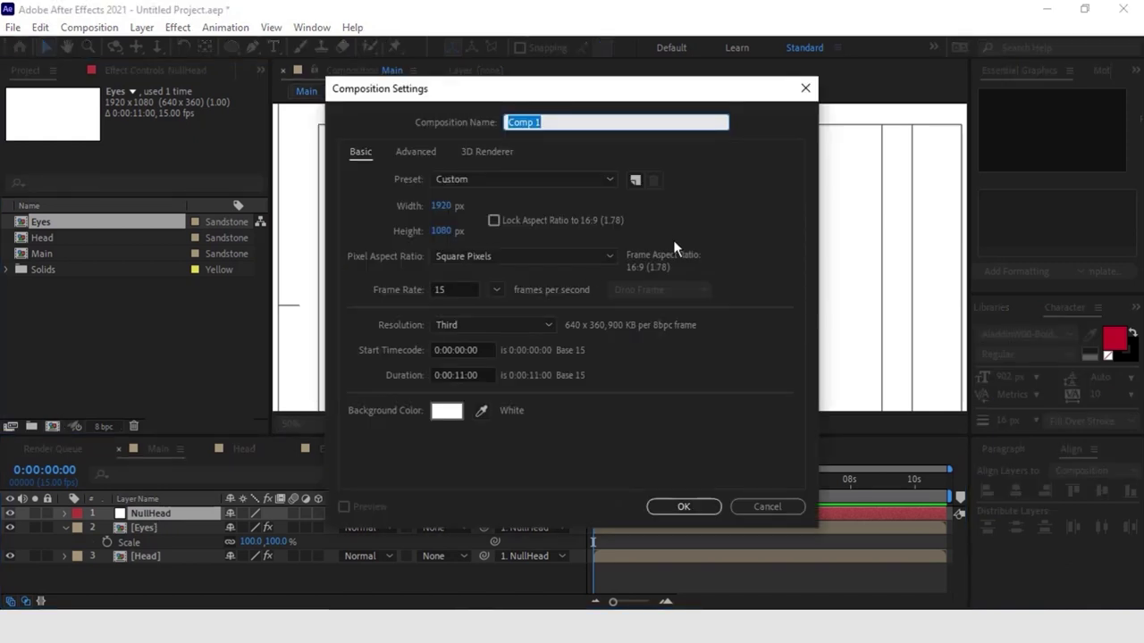
{"action": "type", "text": "Tentacle1"}
{"action": "key", "text": "Return"}
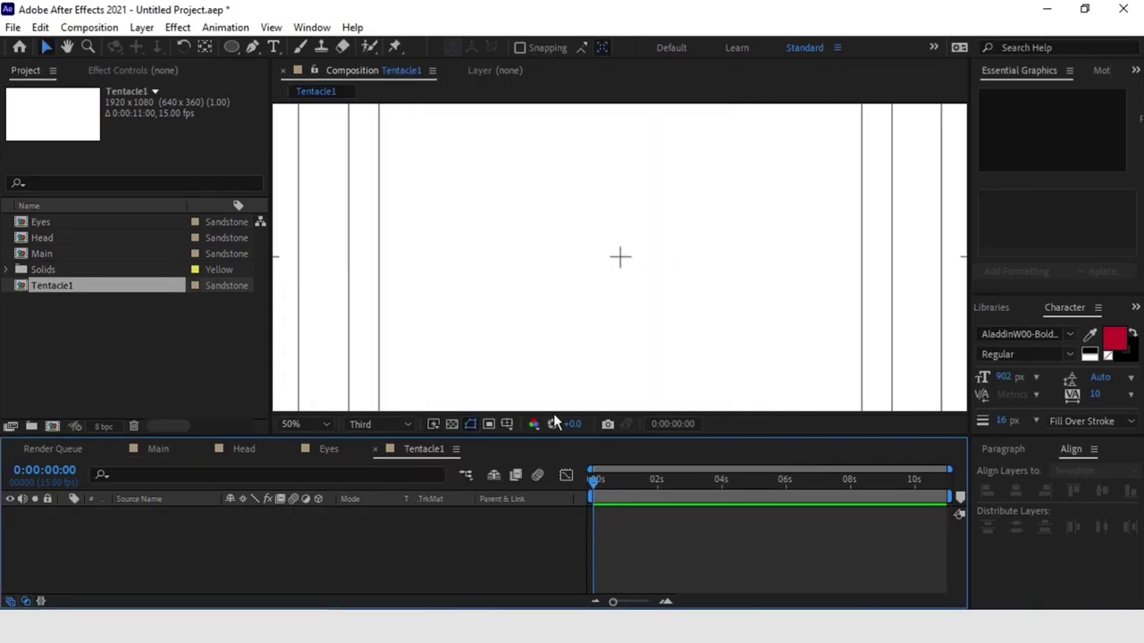
{"action": "left_click", "coordinate": [507, 424]}
{"action": "left_click", "coordinate": [554, 462]}
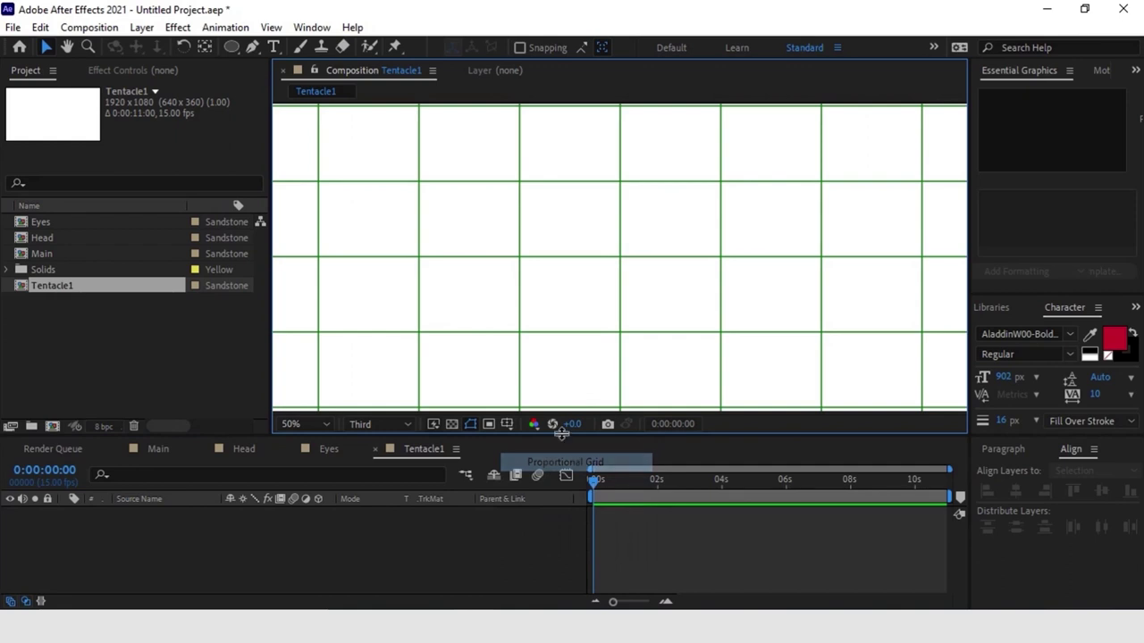
Step: Draw a straight vertical line through the centre of the Tentacle1 composition with the Pen tool and set its stroke width to 50 px
{"action": "key", "text": "comma"}
{"action": "key", "text": "comma"}
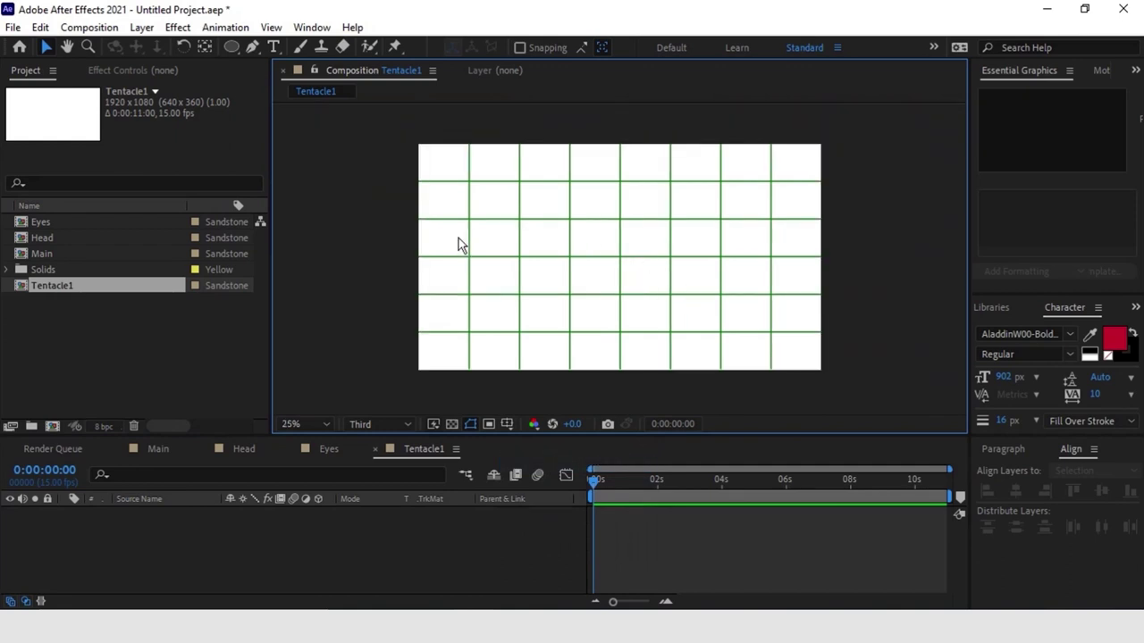
{"action": "left_click", "coordinate": [249, 50]}
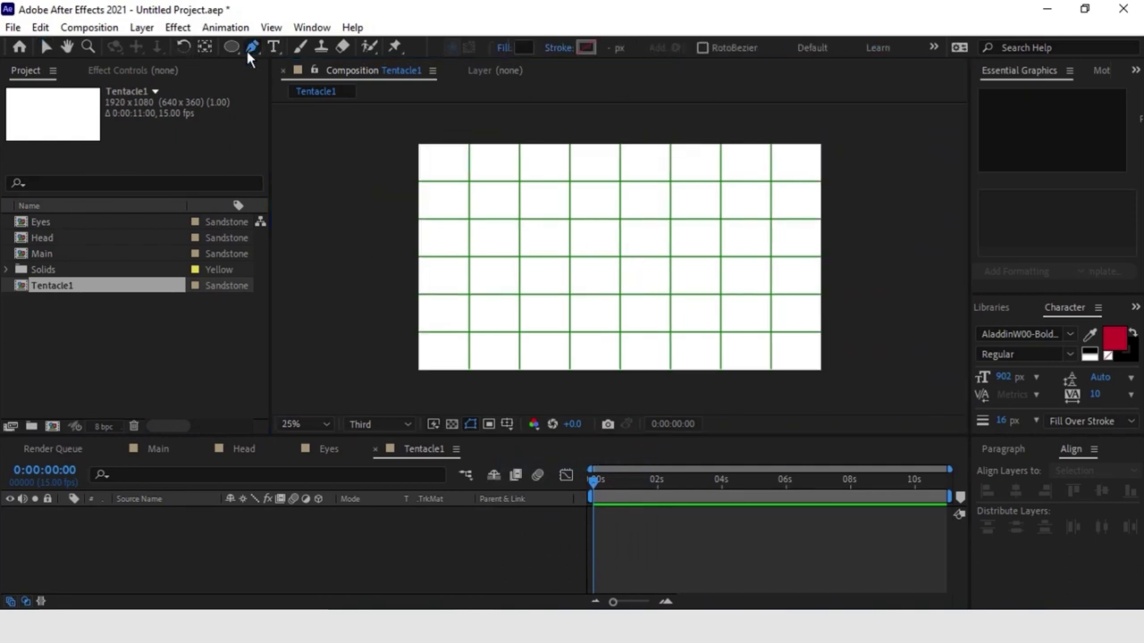
{"action": "left_click", "coordinate": [620, 217]}
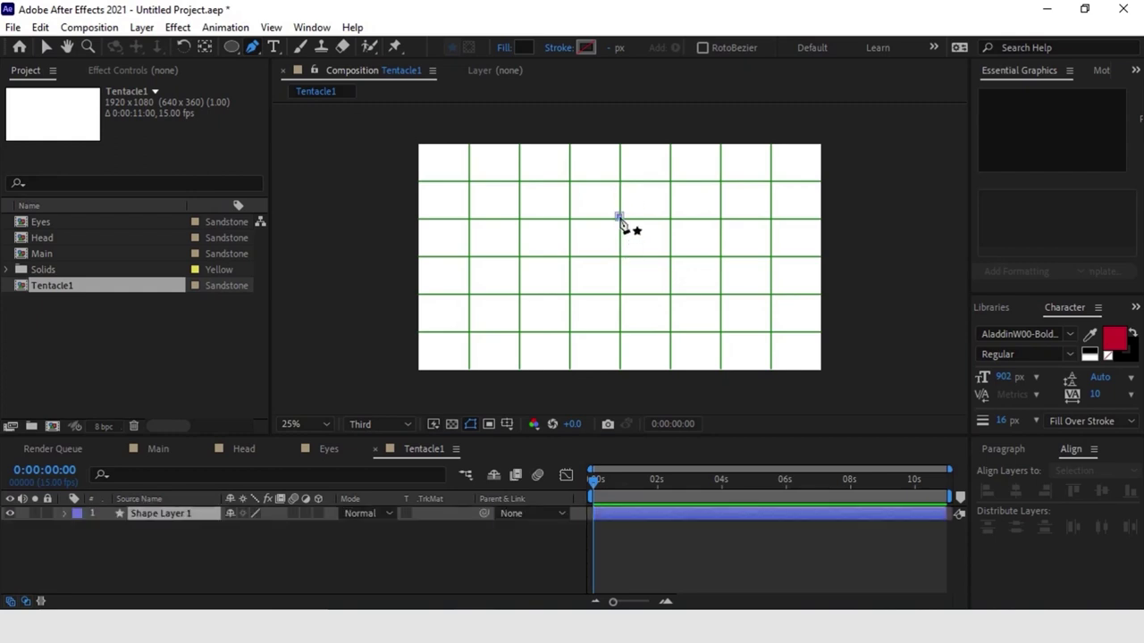
{"action": "left_click", "coordinate": [620, 302]}
{"action": "left_click_drag", "start_coordinate": [602, 49], "coordinate": [649, 51]}
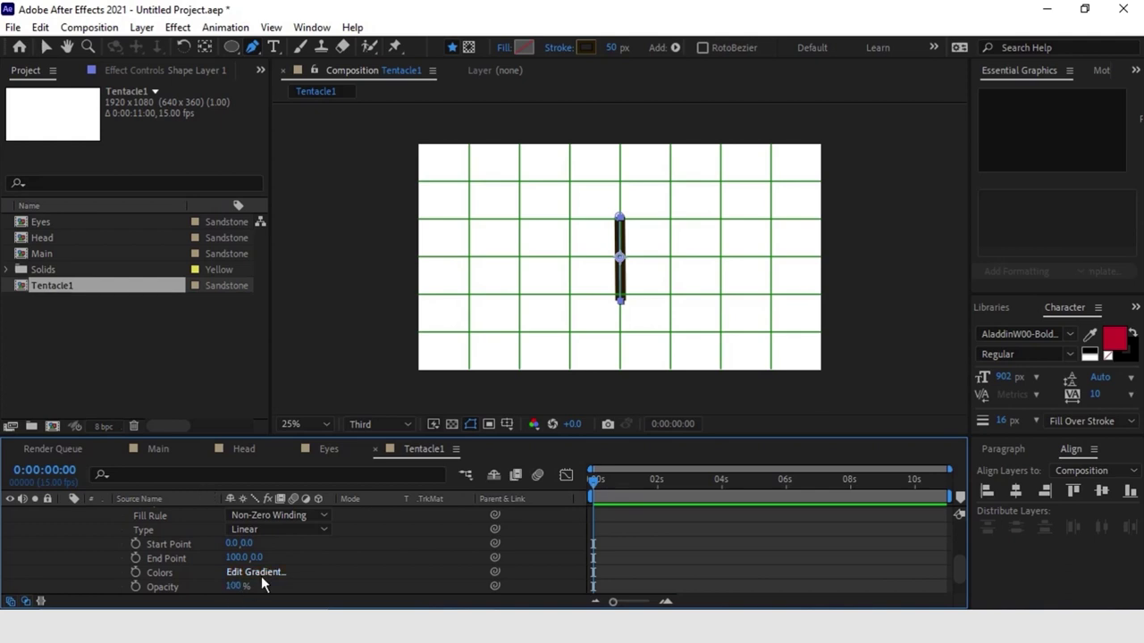
Step: Set the line cap of the vertical line's Stroke 1 to Round Cap
{"action": "scroll", "coordinate": [289, 560], "scroll_direction": "down", "scroll_amount": 2}
{"action": "scroll", "coordinate": [273, 562], "scroll_direction": "up", "scroll_amount": 3}
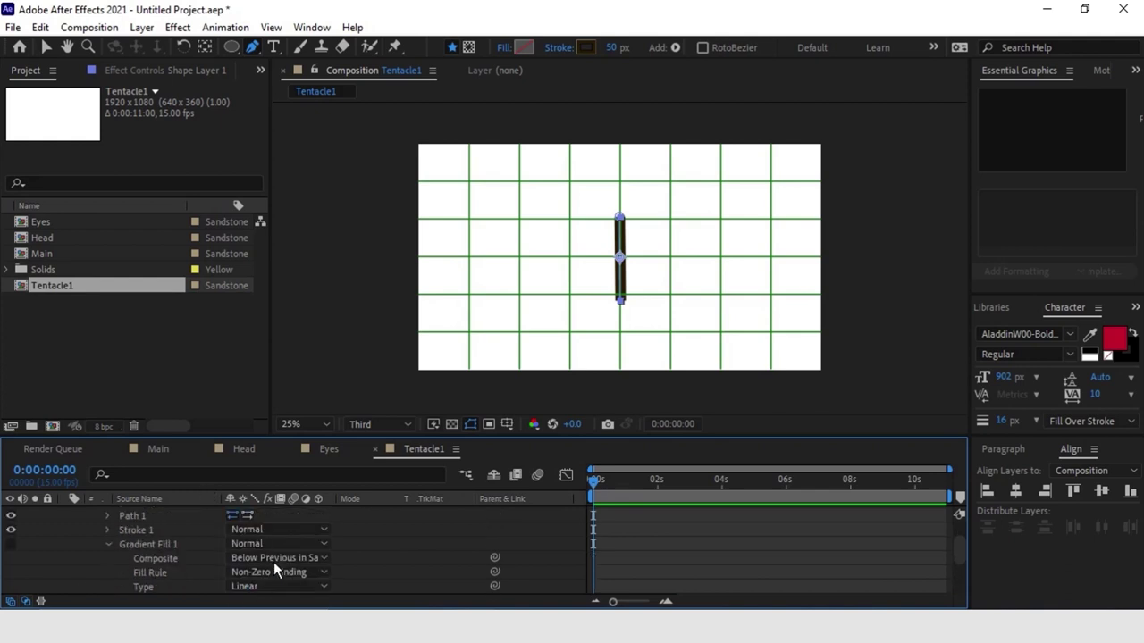
{"action": "left_click", "coordinate": [107, 531]}
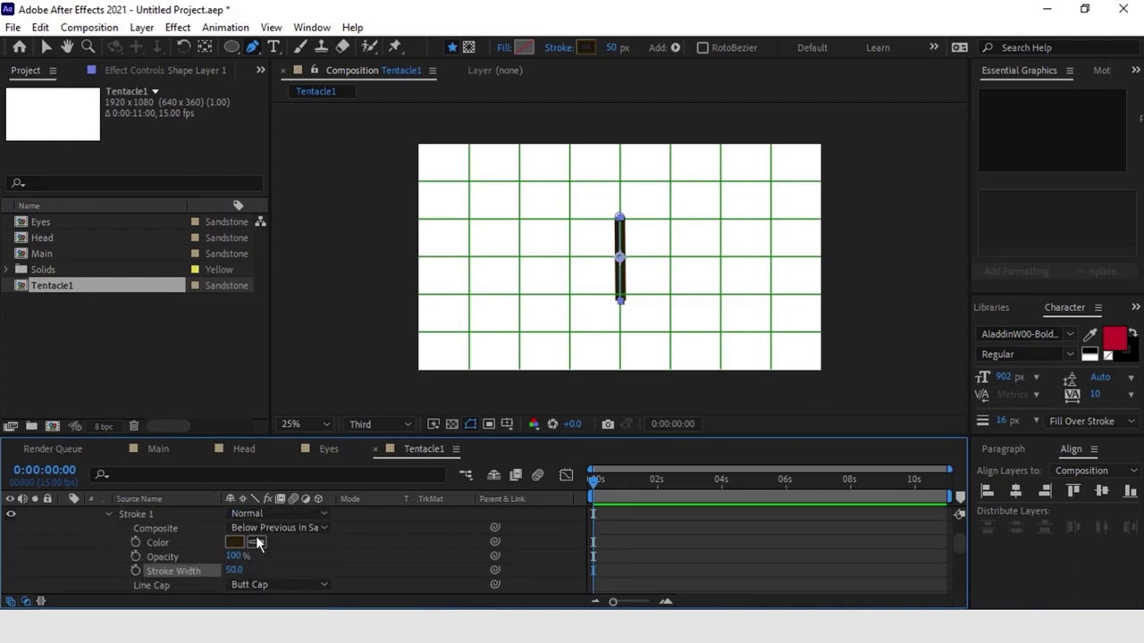
{"action": "scroll", "coordinate": [314, 547], "scroll_direction": "down", "scroll_amount": 2}
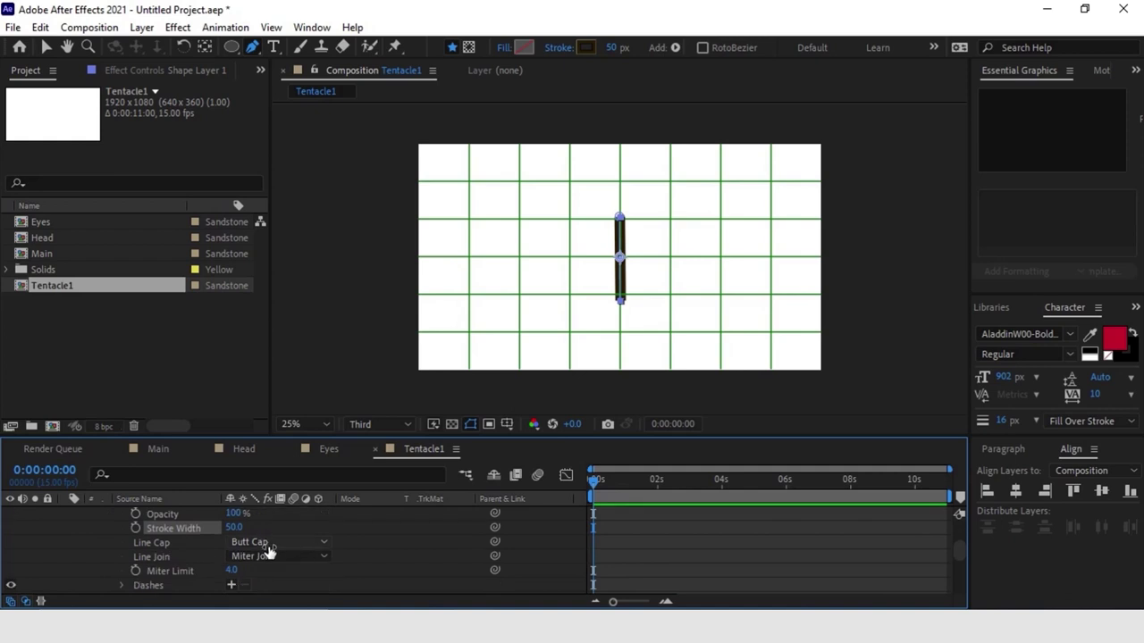
{"action": "left_click", "coordinate": [268, 545]}
{"action": "left_click", "coordinate": [272, 582]}
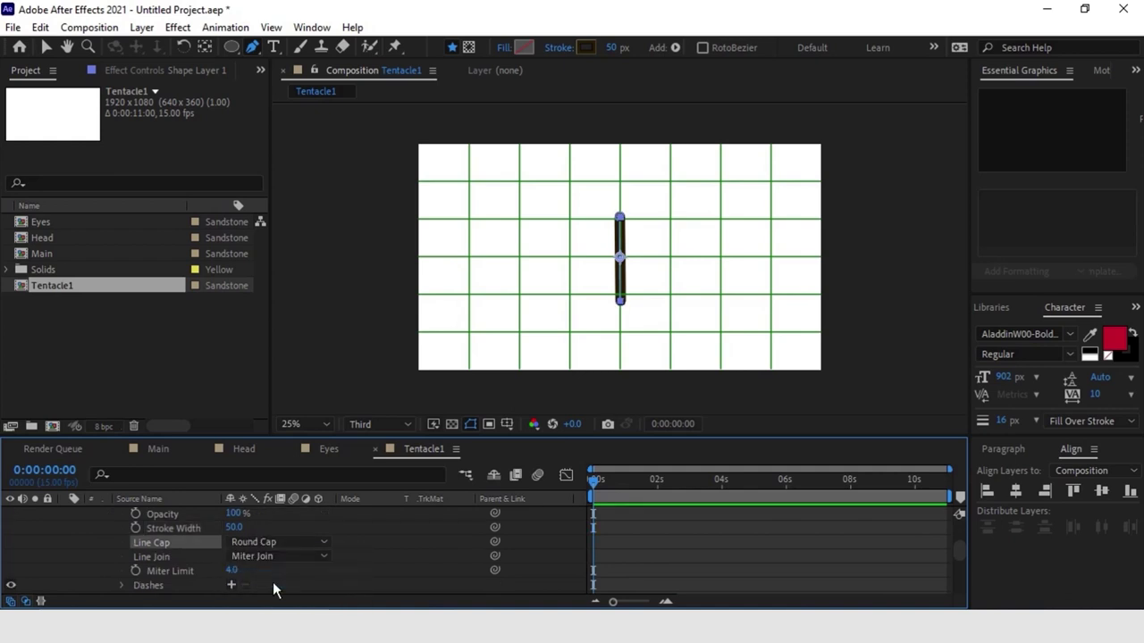
Step: Change the line's stroke color to bright blue 0336F4
{"action": "left_click", "coordinate": [585, 47]}
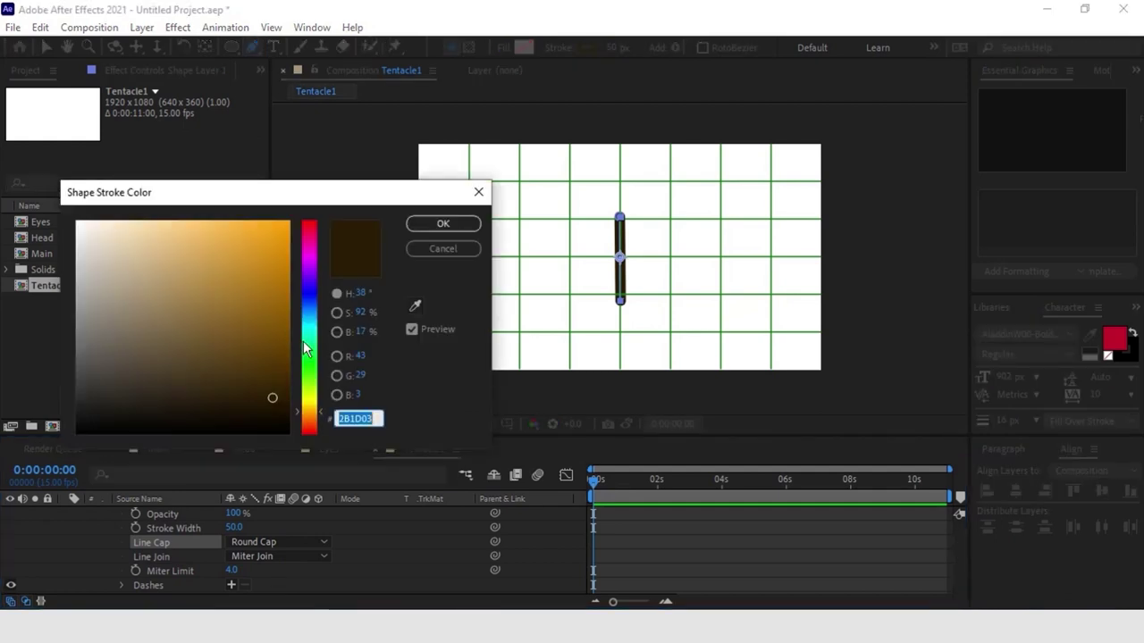
{"action": "left_click", "coordinate": [309, 299]}
{"action": "left_click", "coordinate": [286, 230]}
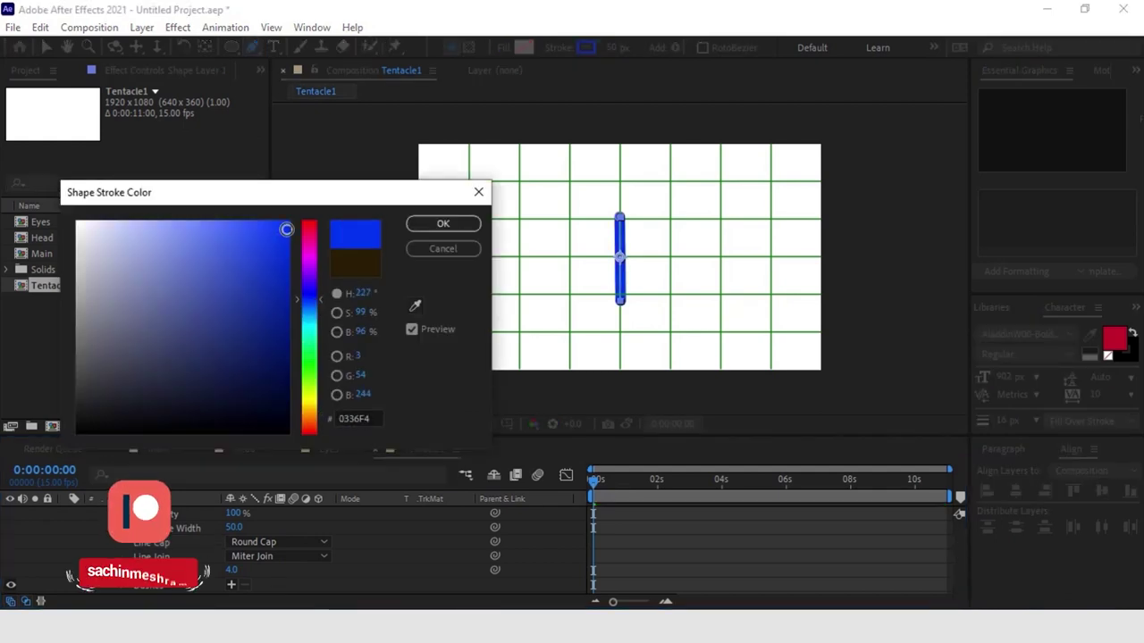
{"action": "left_click", "coordinate": [443, 223]}
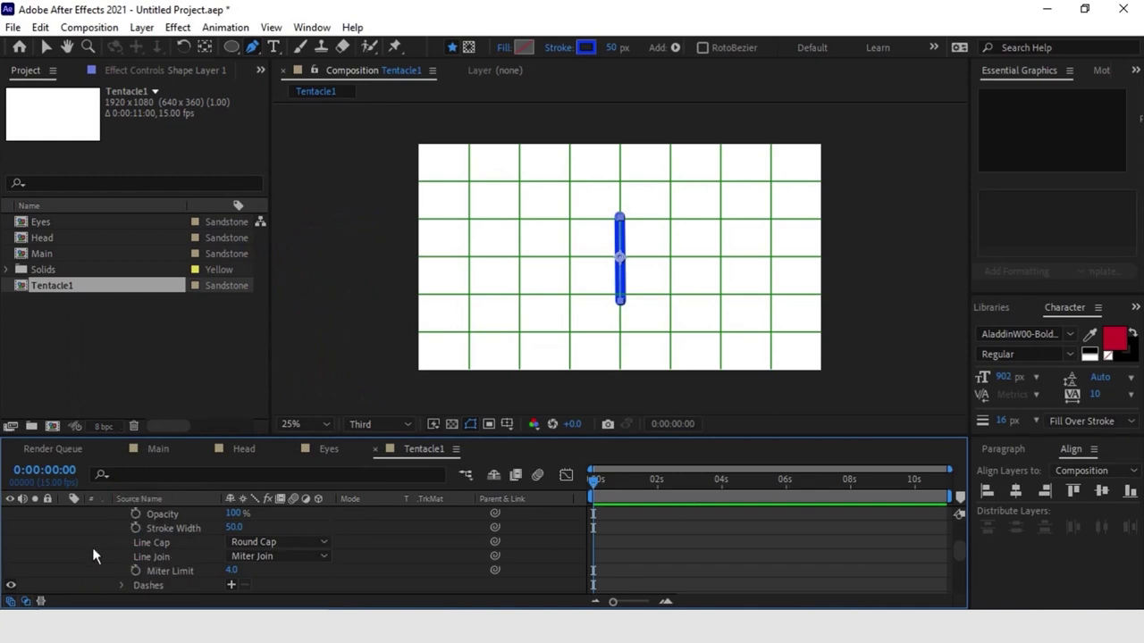
Step: Taper the line's stroke with Start Length 100%, End Length 15%, End Width 61% and Start Ease 62%
{"action": "scroll", "coordinate": [148, 541], "scroll_direction": "down", "scroll_amount": 3}
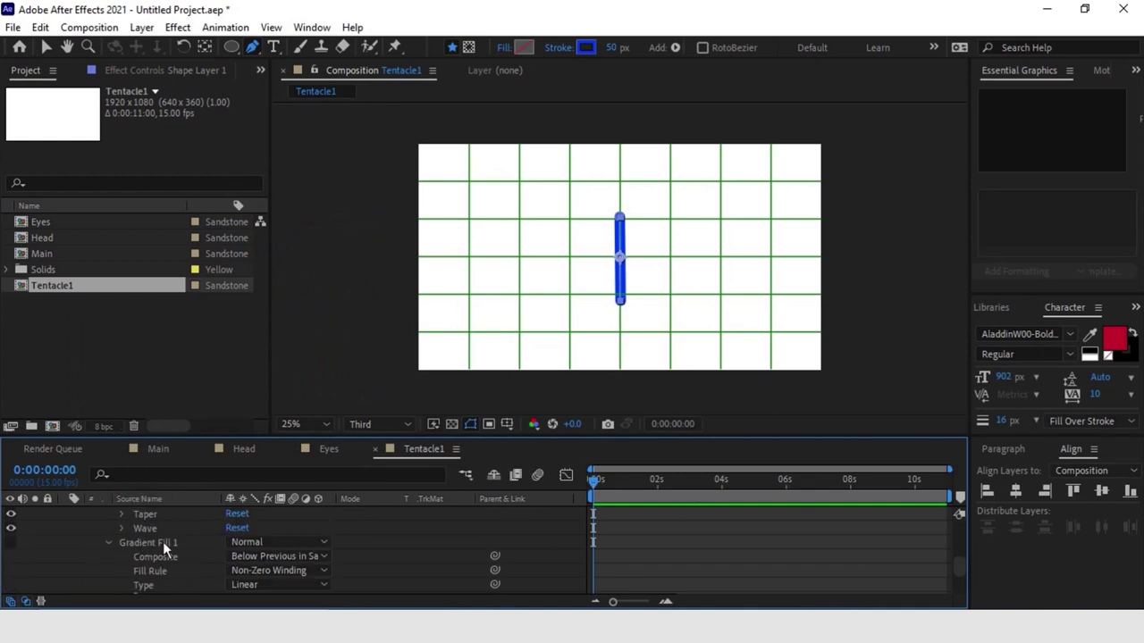
{"action": "left_click", "coordinate": [123, 515]}
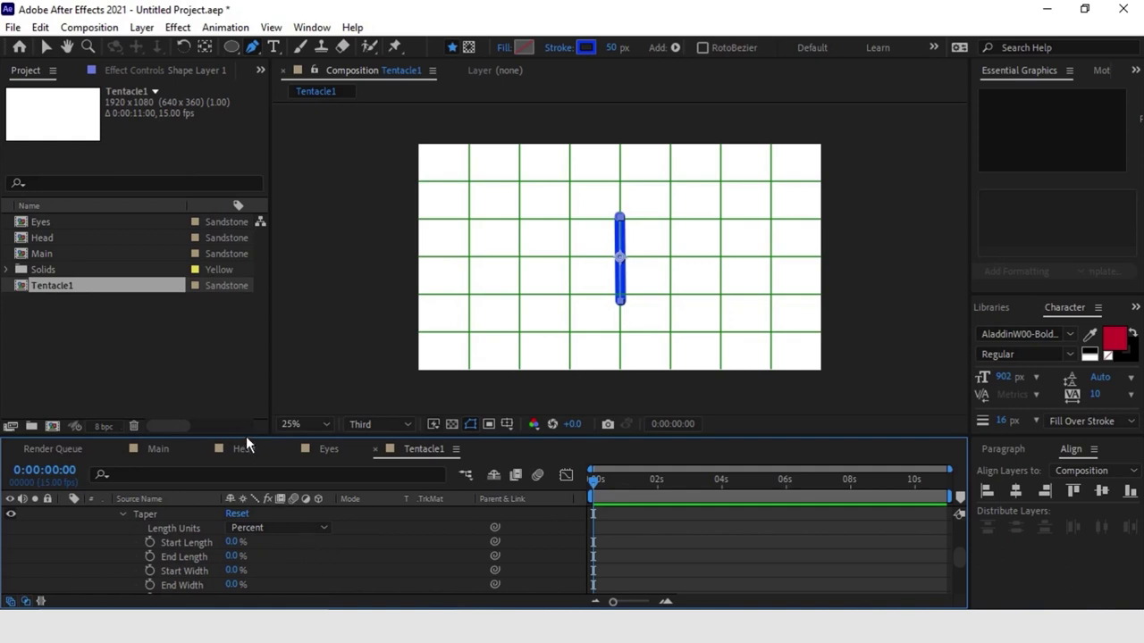
{"action": "left_click_drag", "start_coordinate": [246, 436], "coordinate": [252, 372]}
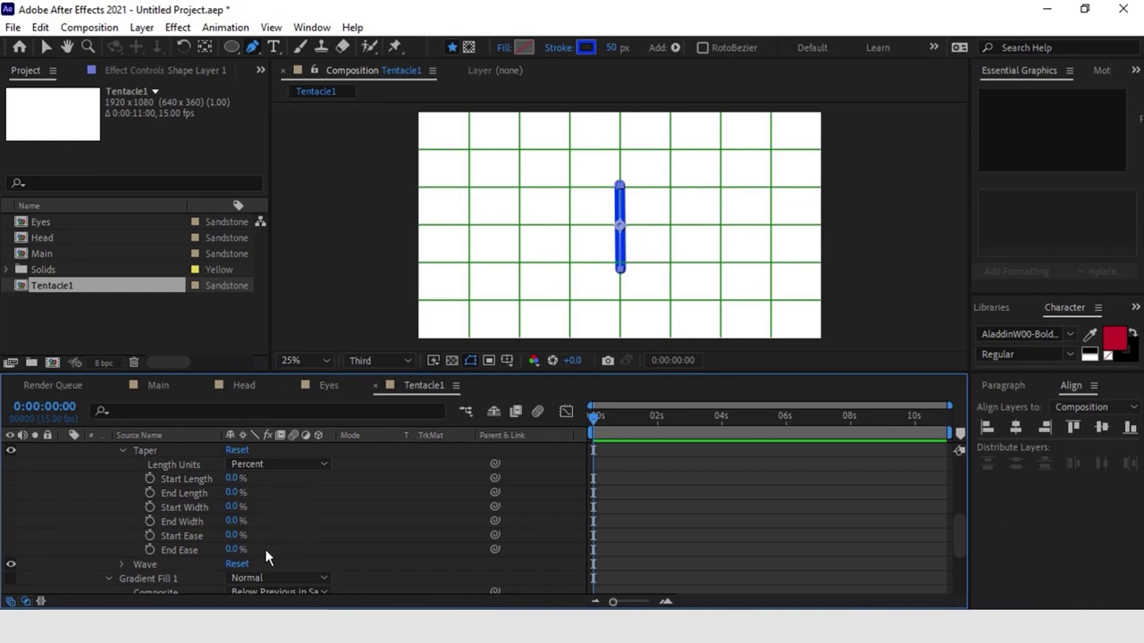
{"action": "left_click_drag", "start_coordinate": [234, 478], "coordinate": [319, 478]}
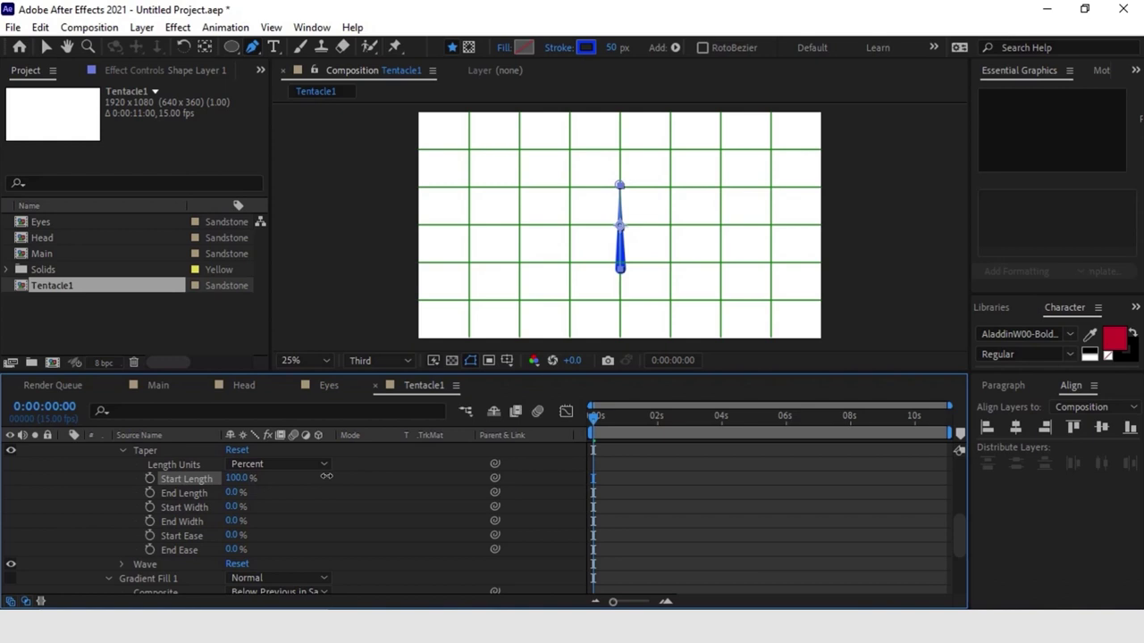
{"action": "mouse_move", "coordinate": [232, 493]}
{"action": "left_mouse_down"}
{"action": "mouse_move", "coordinate": [245, 493]}
{"action": "mouse_move", "coordinate": [230, 506]}
{"action": "mouse_move", "coordinate": [235, 523]}
{"action": "mouse_move", "coordinate": [296, 522]}
{"action": "mouse_move", "coordinate": [295, 540]}
{"action": "mouse_move", "coordinate": [280, 539]}
{"action": "mouse_move", "coordinate": [294, 557]}
{"action": "mouse_move", "coordinate": [327, 551]}
{"action": "mouse_move", "coordinate": [218, 501]}
{"action": "mouse_move", "coordinate": [230, 501]}
{"action": "mouse_move", "coordinate": [228, 521]}
{"action": "mouse_move", "coordinate": [213, 537]}
{"action": "mouse_move", "coordinate": [261, 537]}
{"action": "left_mouse_up"}
{"action": "left_click", "coordinate": [659, 517]}
Step: Duplicate Shape Layer 1 and set the copy's stroke color to dark grey 222222
{"action": "scroll", "coordinate": [83, 482], "scroll_direction": "up", "scroll_amount": 3}
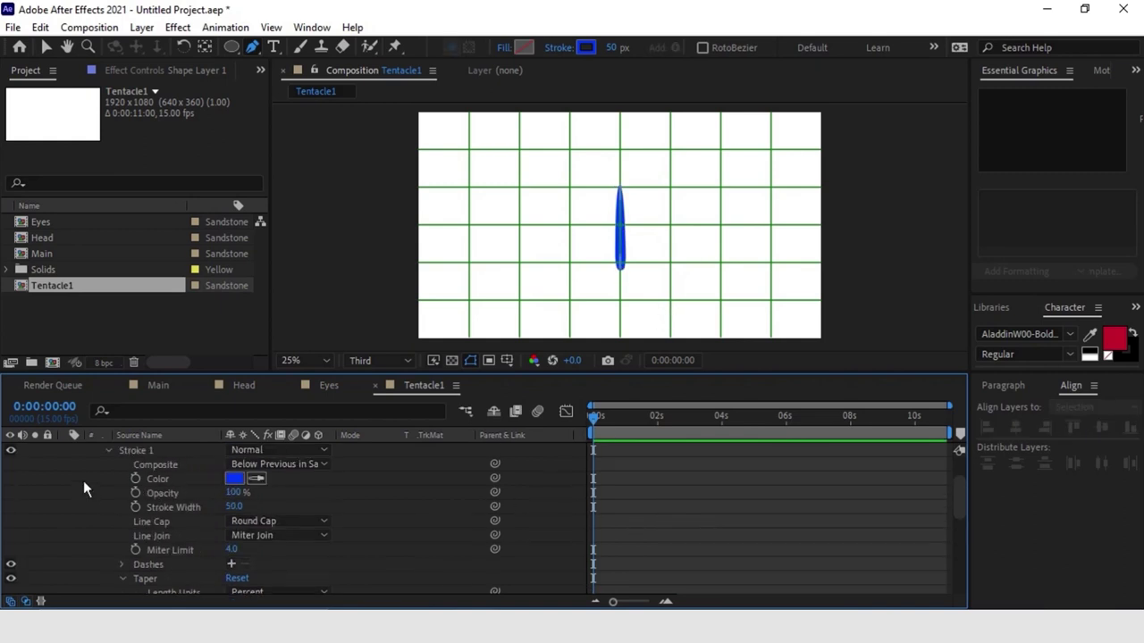
{"action": "scroll", "coordinate": [101, 460], "scroll_direction": "up", "scroll_amount": 2}
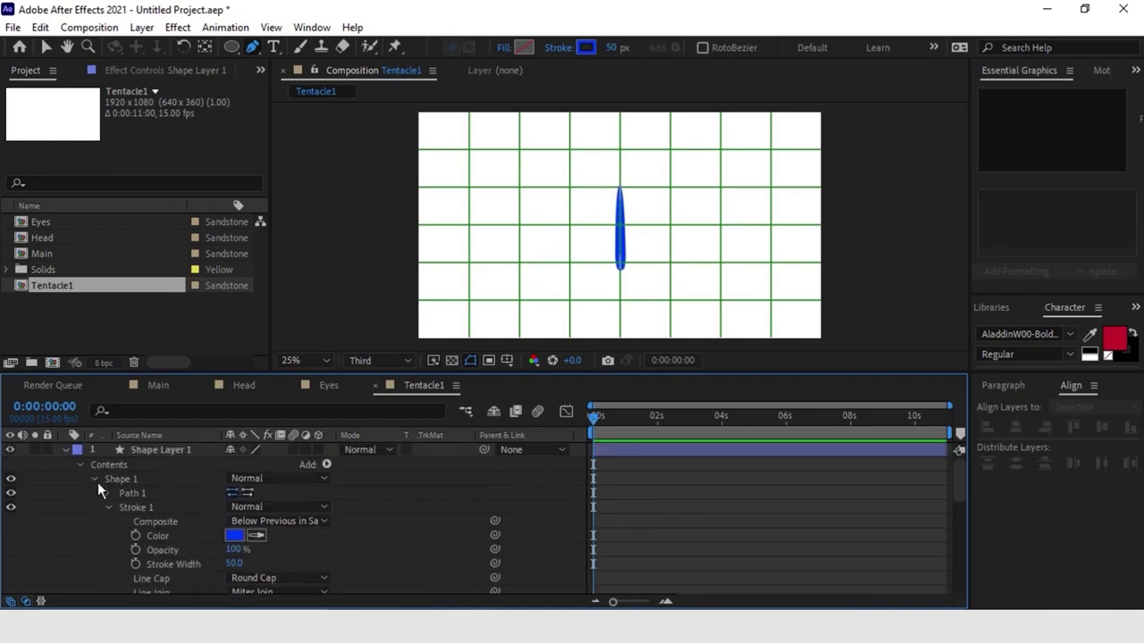
{"action": "left_click", "coordinate": [65, 450]}
{"action": "left_click", "coordinate": [161, 449]}
{"action": "key", "text": "v"}
{"action": "key", "text": "ctrl+d"}
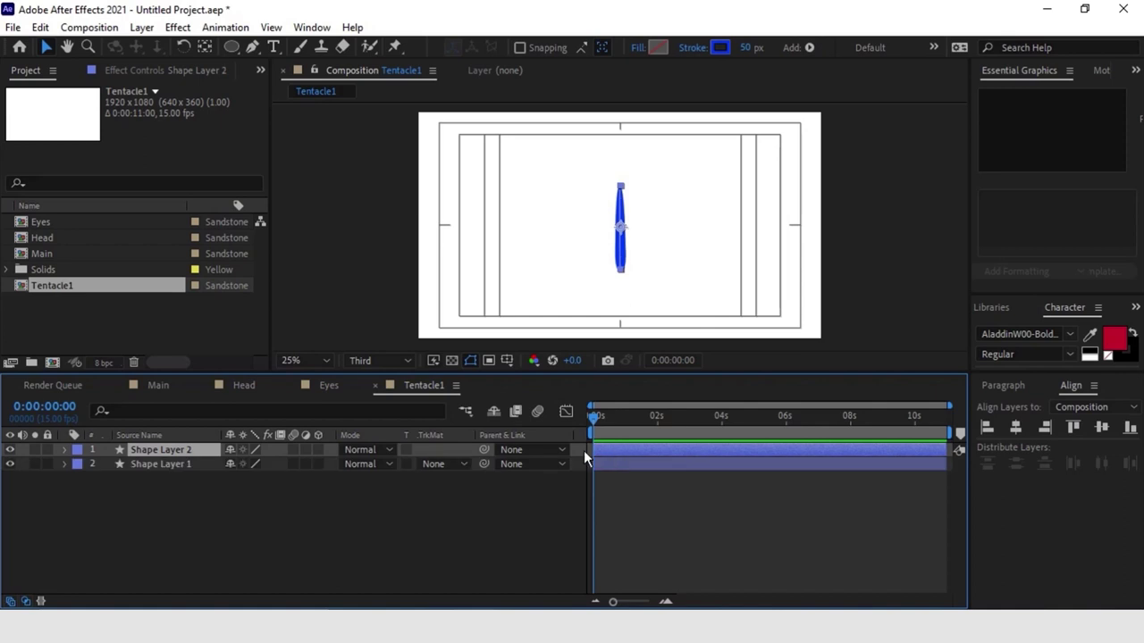
{"action": "left_click", "coordinate": [719, 47]}
{"action": "left_click_drag", "start_coordinate": [126, 380], "coordinate": [56, 406]}
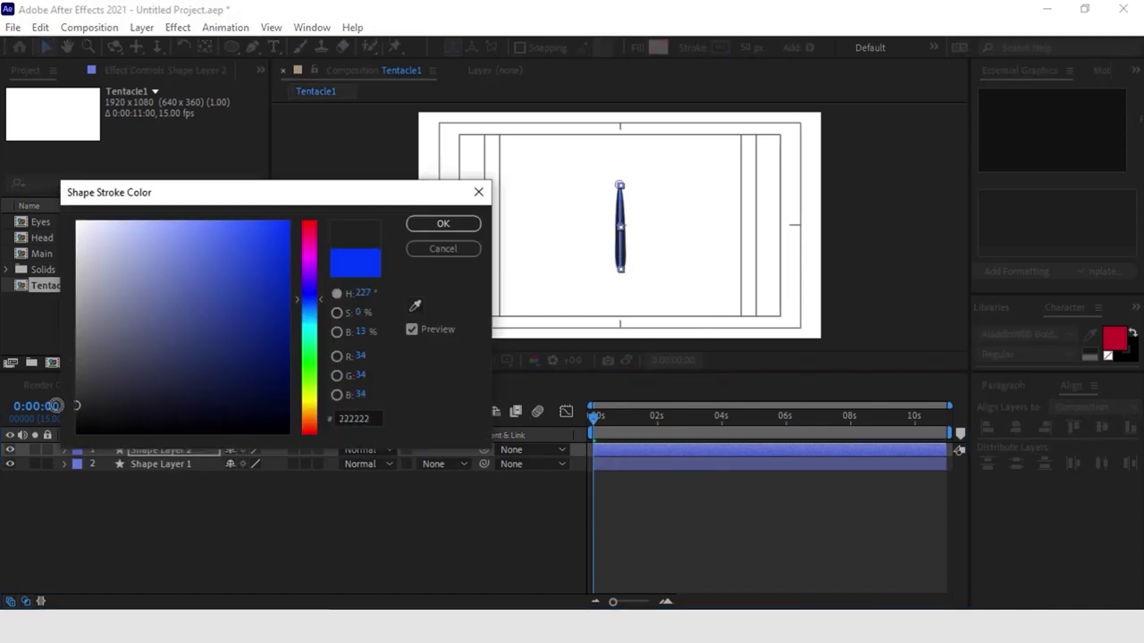
{"action": "left_click", "coordinate": [472, 224]}
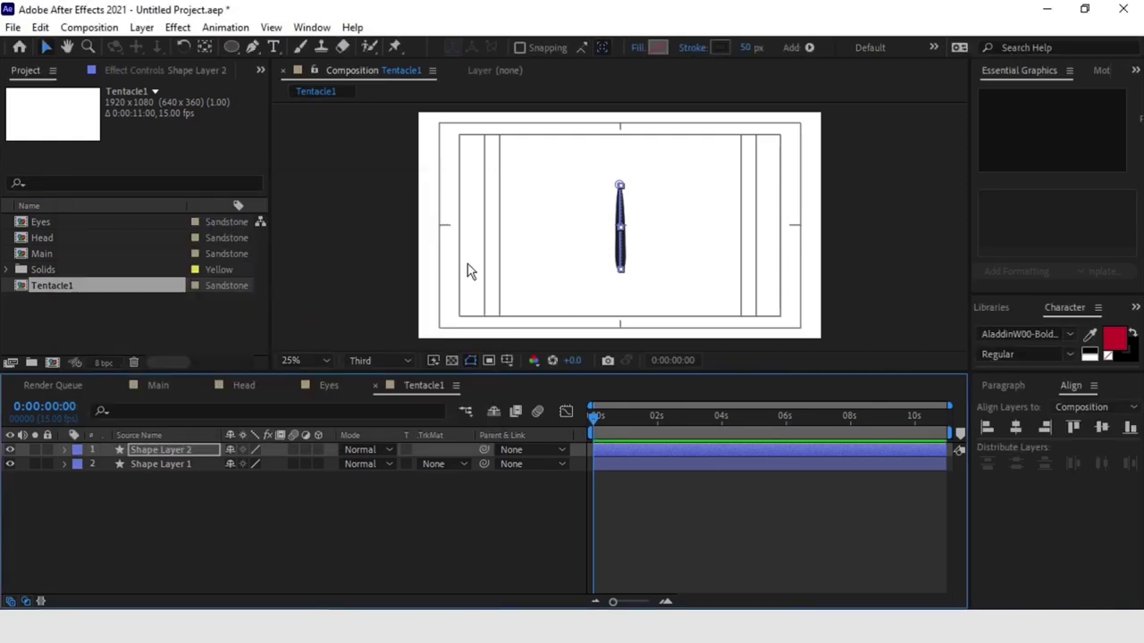
{"action": "left_click", "coordinate": [714, 546]}
Step: Draw a small rectangular mask on Shape Layer 2 around the tentacle's upper tip so only that part stays dark
{"action": "left_click", "coordinate": [646, 451]}
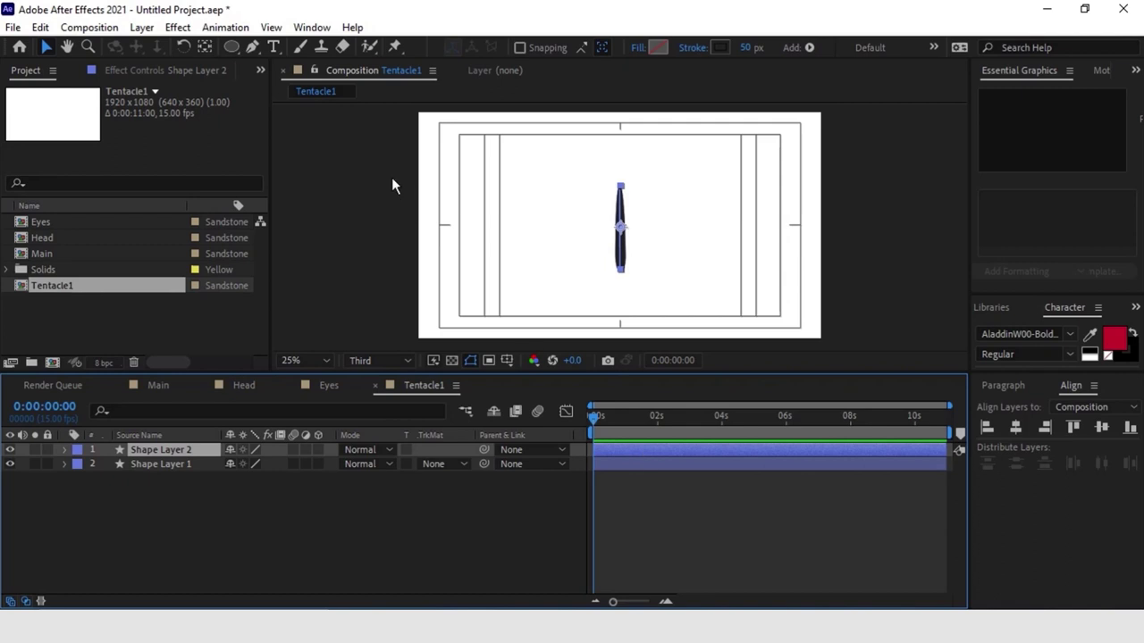
{"action": "left_click", "coordinate": [228, 46]}
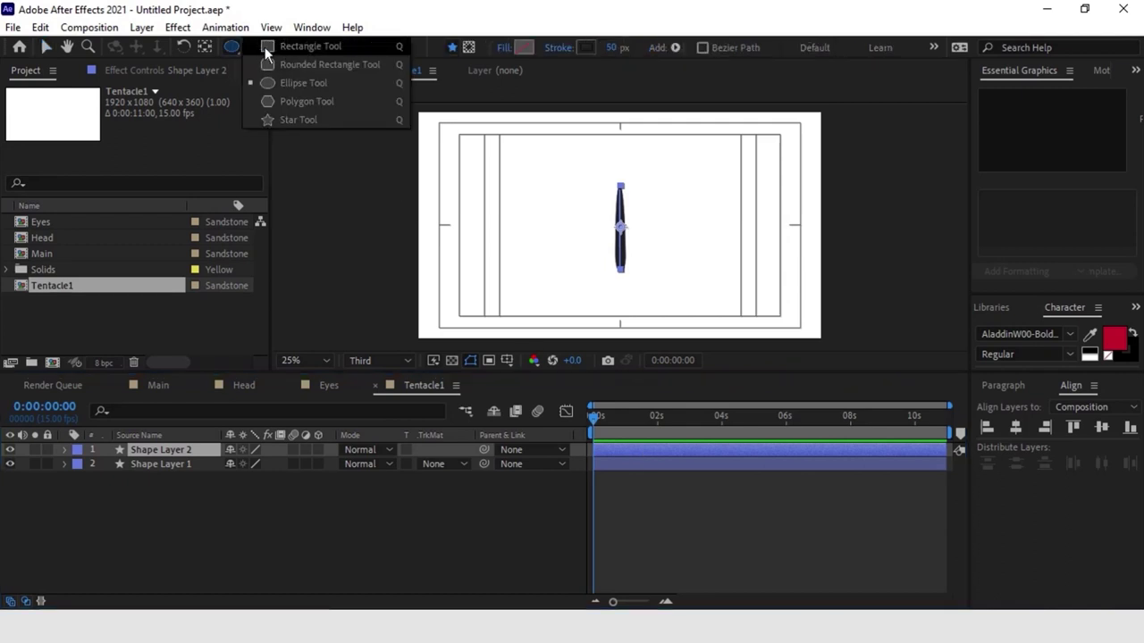
{"action": "left_click", "coordinate": [268, 46]}
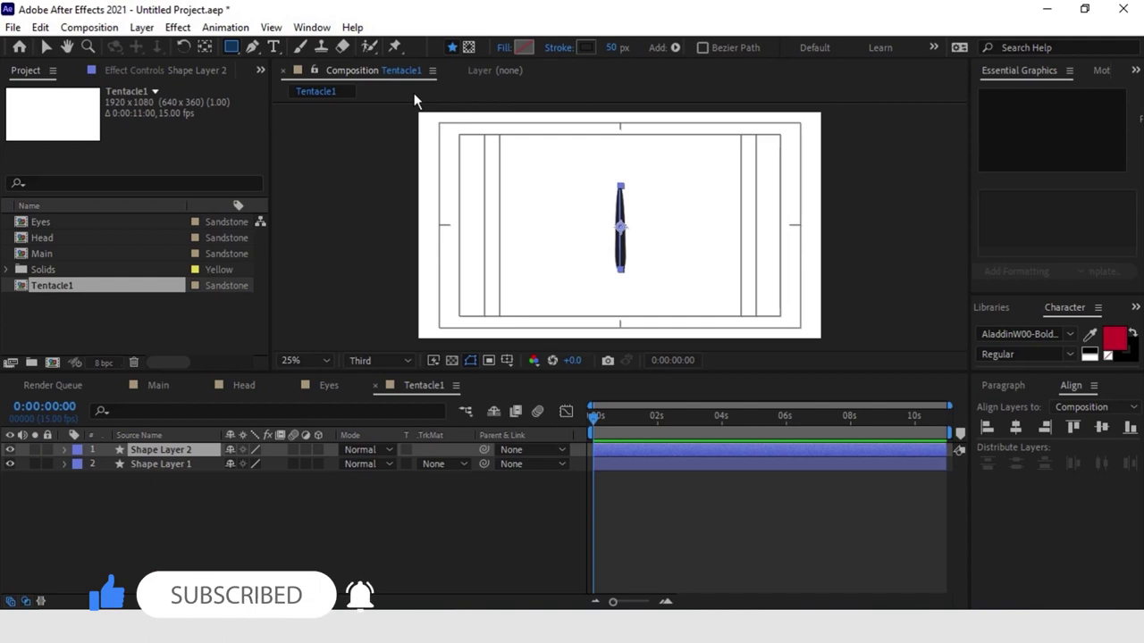
{"action": "left_click", "coordinate": [470, 48]}
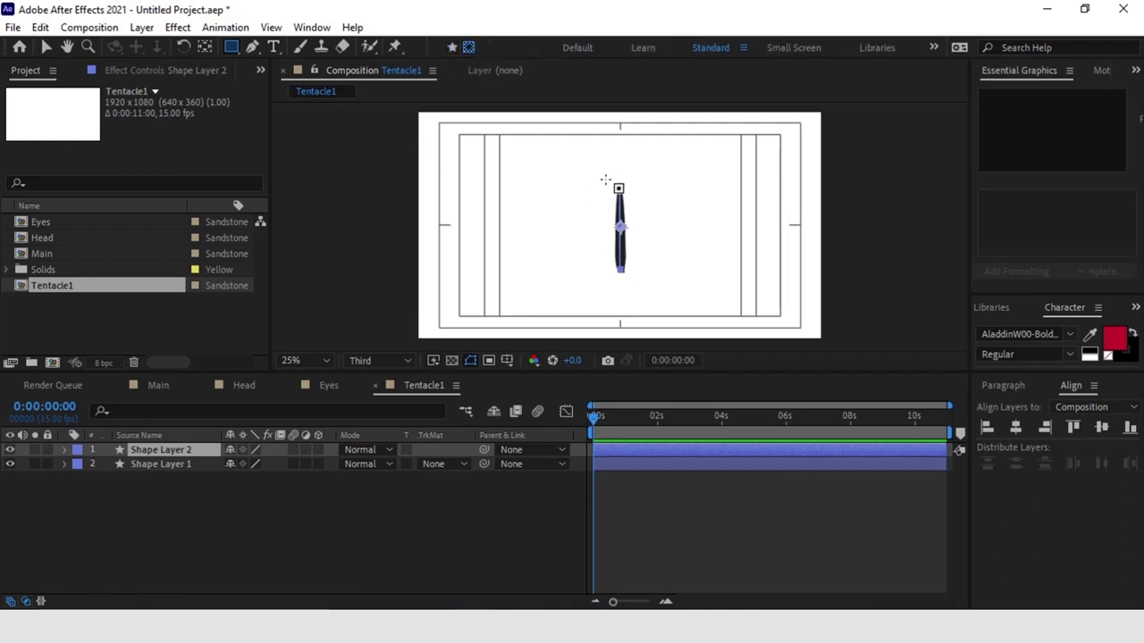
{"action": "left_click_drag", "start_coordinate": [604, 180], "coordinate": [633, 207]}
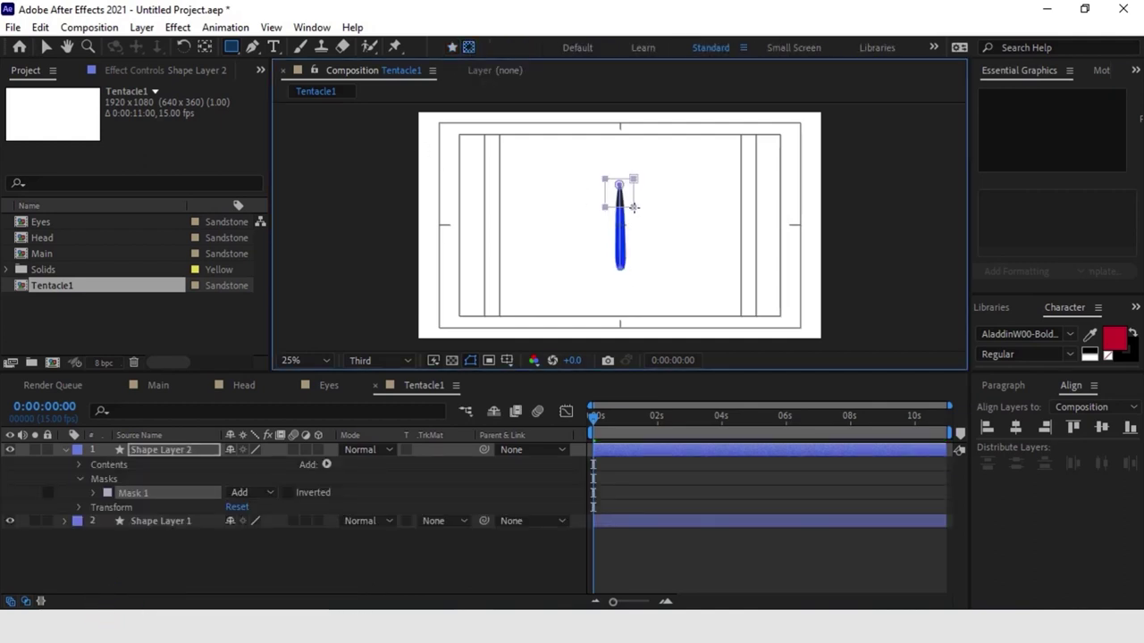
{"action": "left_click", "coordinate": [641, 505]}
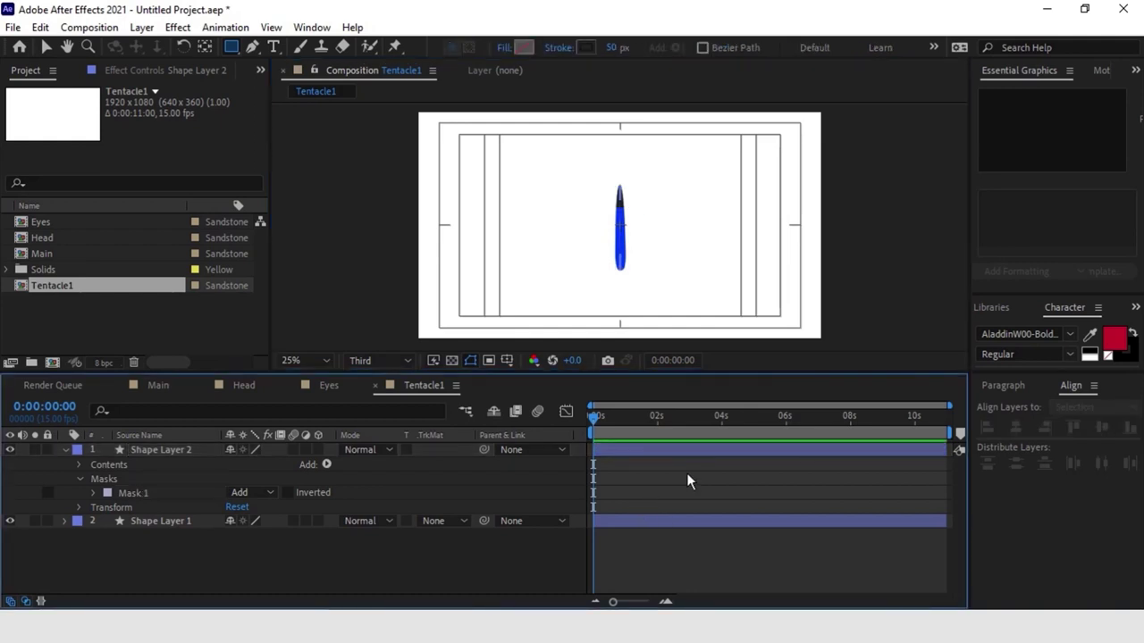
{"action": "key", "text": "v"}
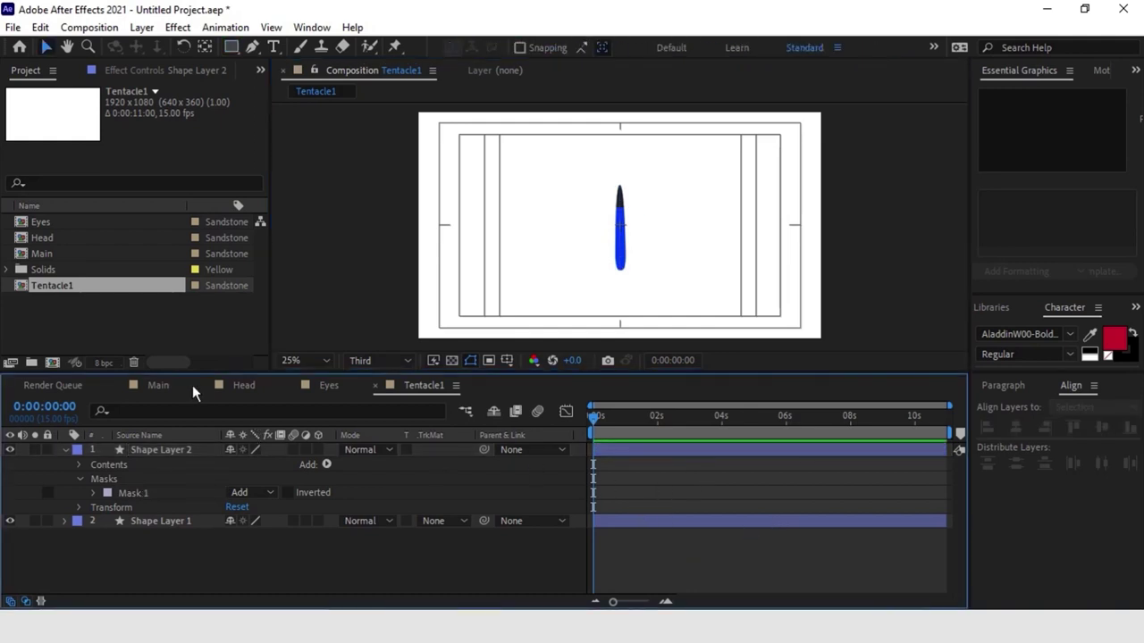
Step: Return to the Main composition, duplicate the Tentacle1 composition as Tentacle2, and open the copy
{"action": "left_click", "coordinate": [158, 385]}
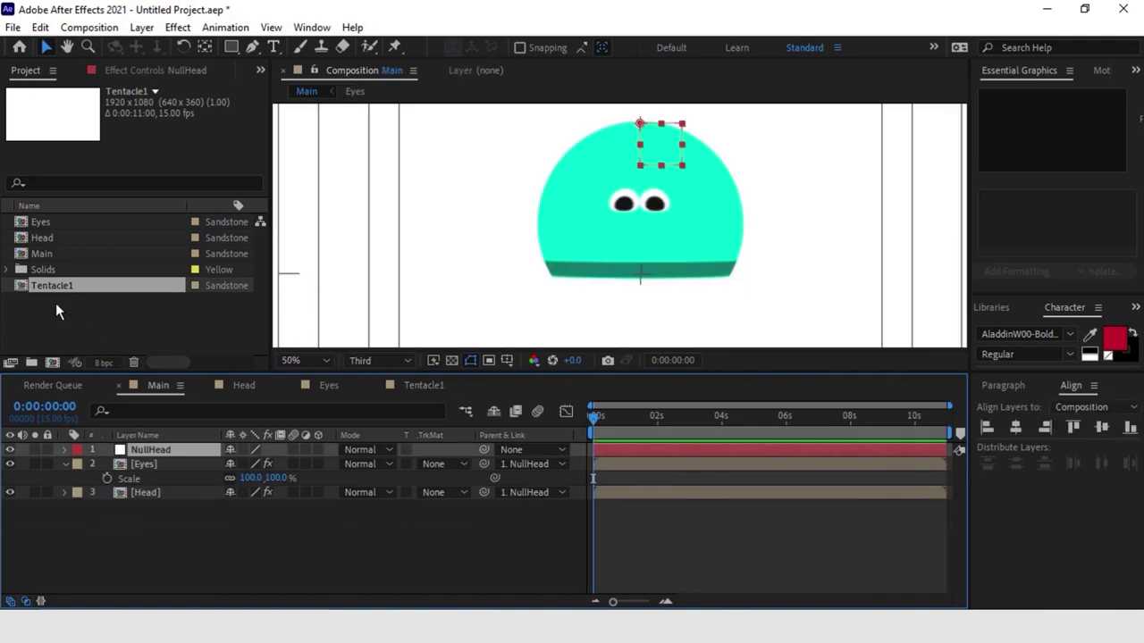
{"action": "left_click", "coordinate": [55, 303]}
{"action": "left_click", "coordinate": [50, 284]}
{"action": "key", "text": "ctrl+d"}
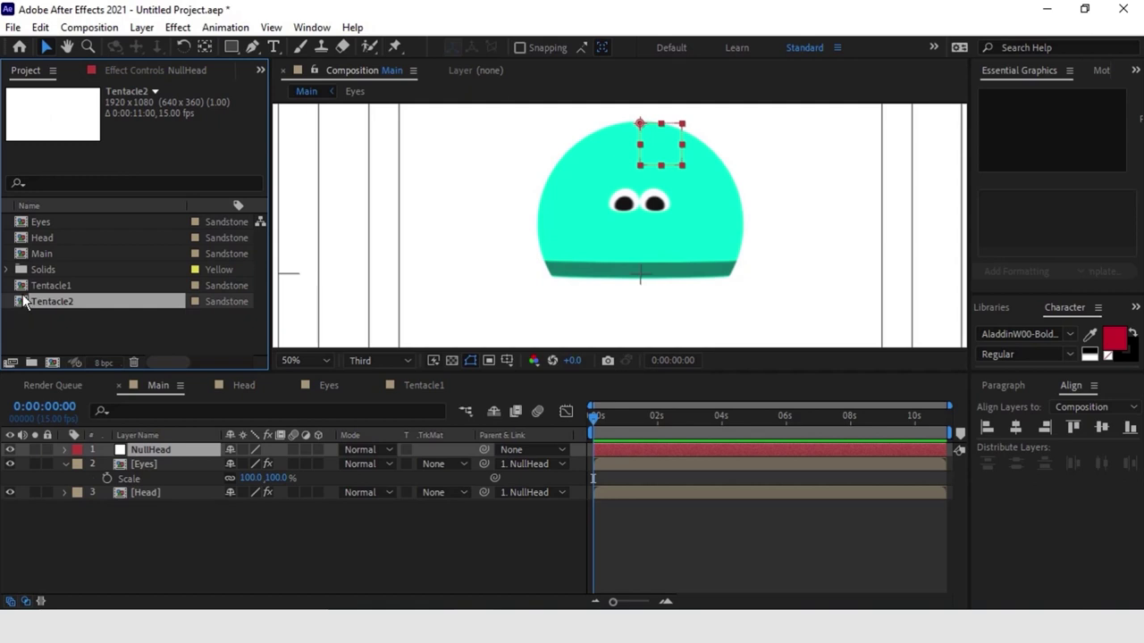
{"action": "double_click", "coordinate": [27, 302]}
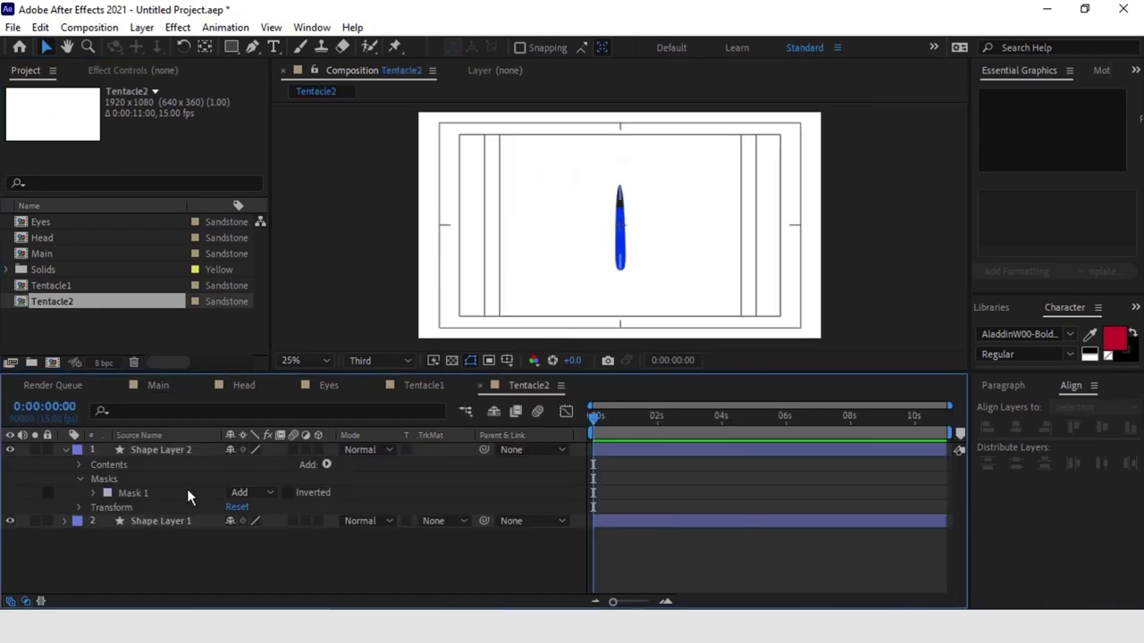
Step: Shorten the blue tentacle on Shape Layer 1 by moving its lower path point up to just below the composition's centre
{"action": "left_click", "coordinate": [164, 520]}
{"action": "key", "text": "g"}
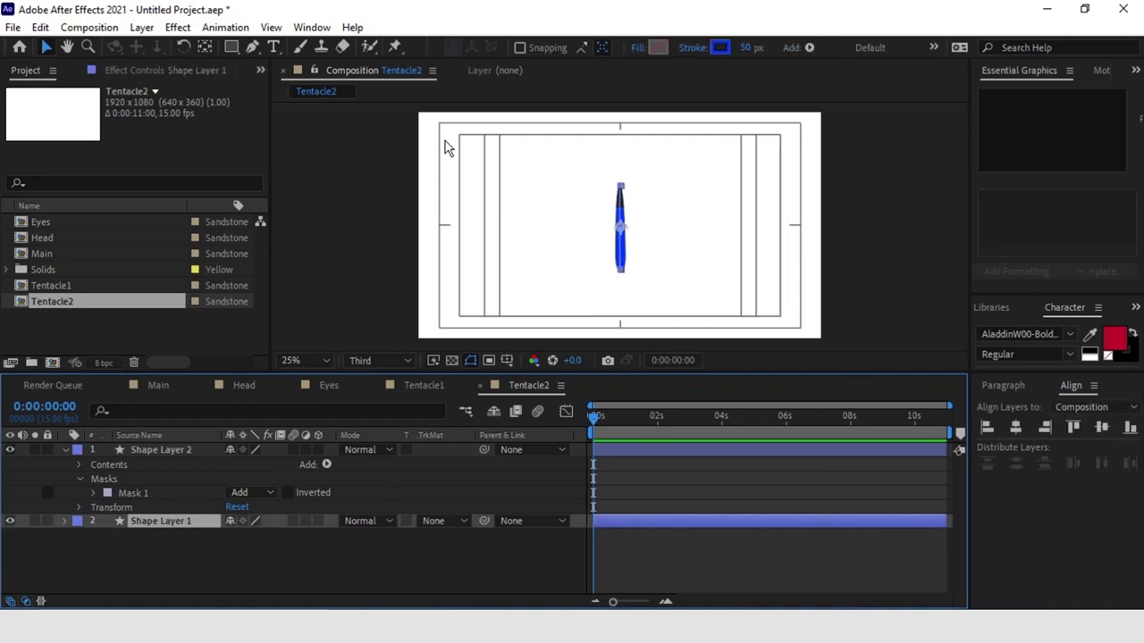
{"action": "left_click", "coordinate": [619, 274]}
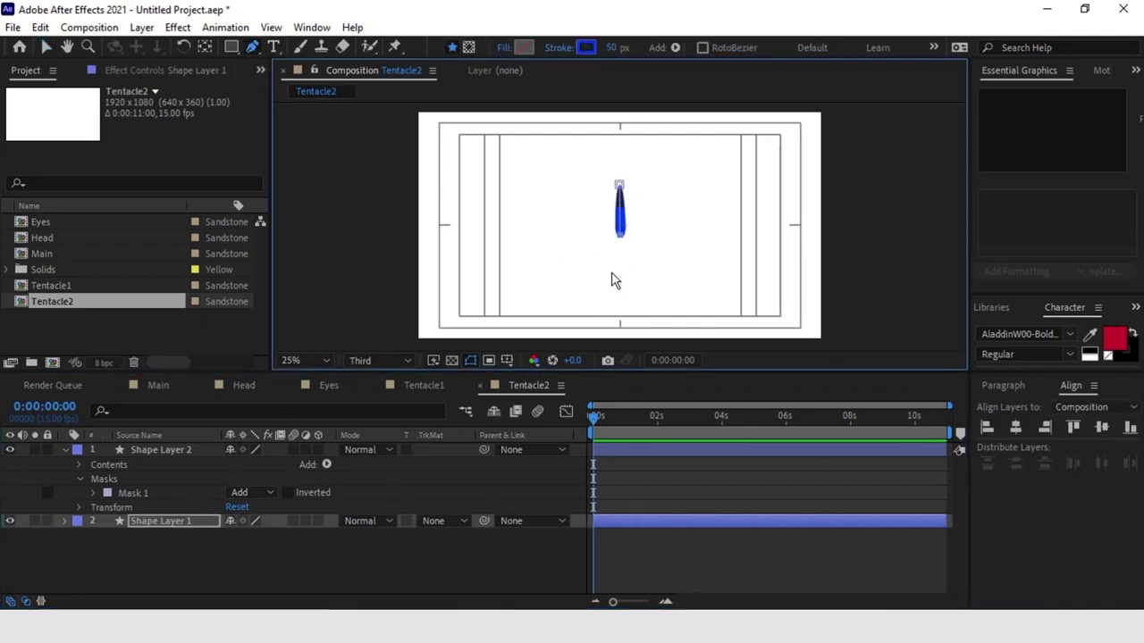
Step: Set the taper End Width of Shape Layer 1's stroke to 25% in Tentacle2
{"action": "left_click", "coordinate": [63, 521]}
{"action": "scroll", "coordinate": [180, 557], "scroll_direction": "down", "scroll_amount": 3}
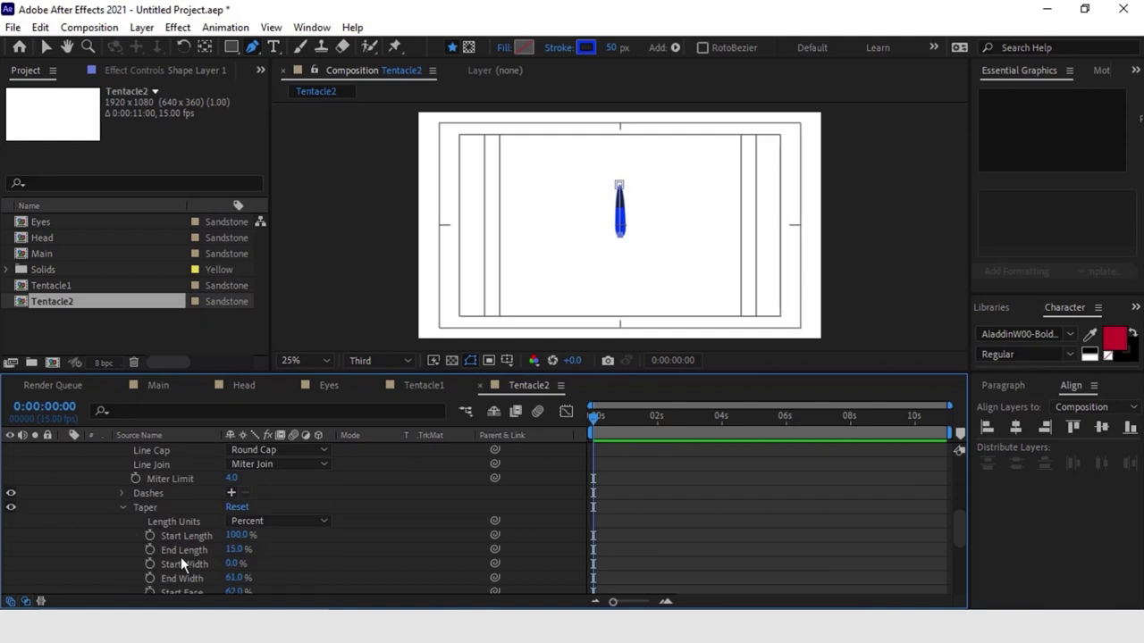
{"action": "left_click_drag", "start_coordinate": [230, 577], "coordinate": [210, 579]}
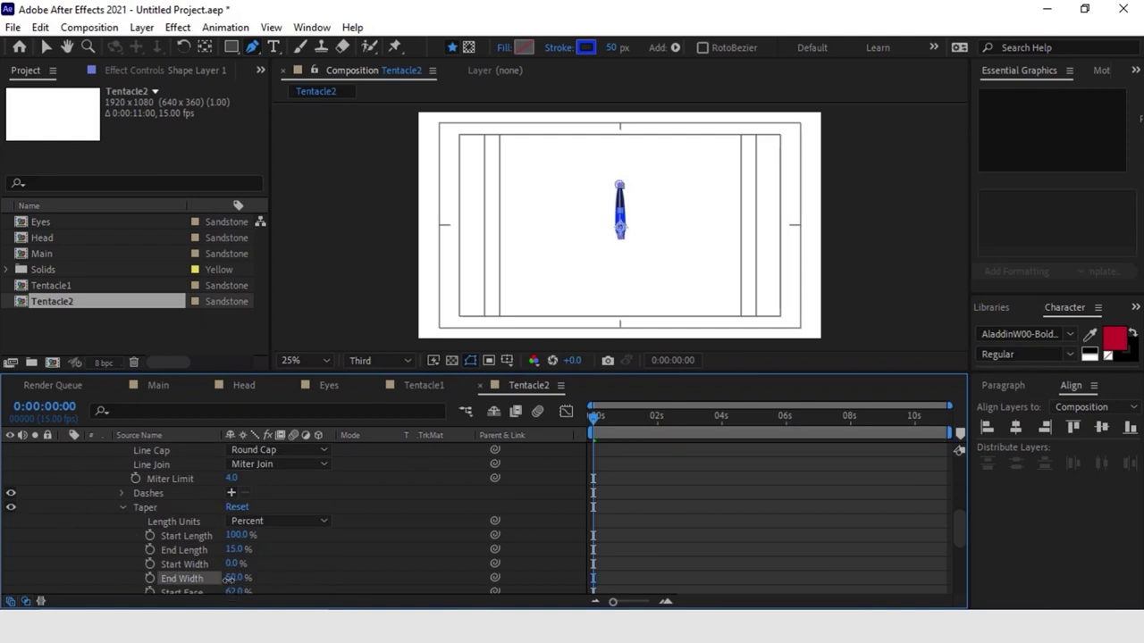
{"action": "left_click", "coordinate": [358, 531]}
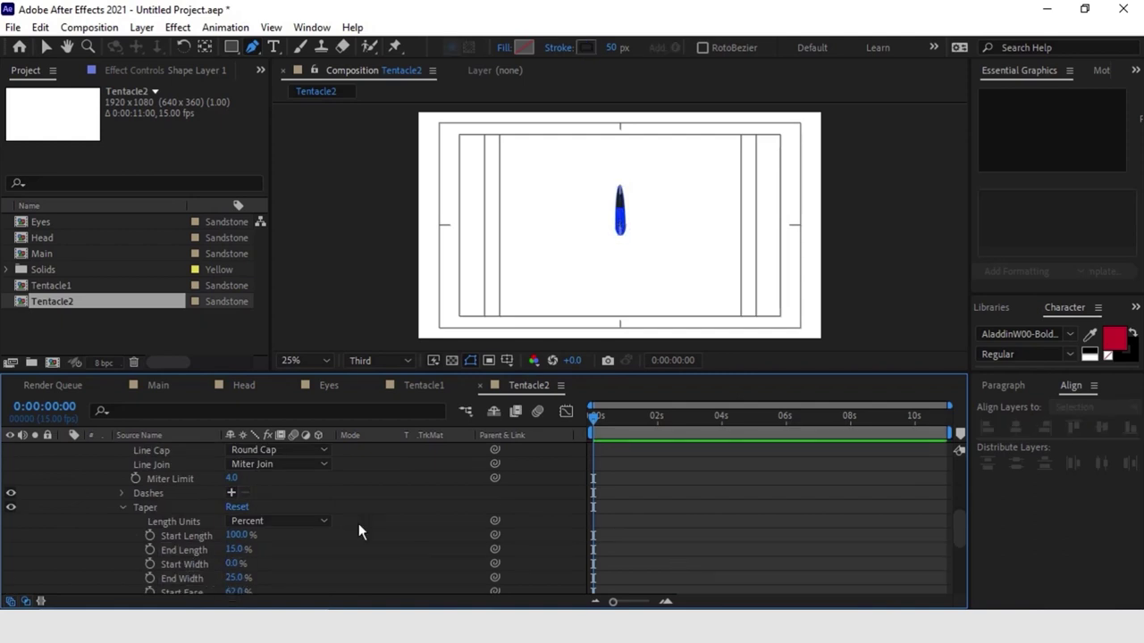
Step: Set the taper End Length of Shape Layer 1's stroke to 13% and collapse both shape layers
{"action": "left_click_drag", "start_coordinate": [244, 555], "coordinate": [776, 528]}
{"action": "scroll", "coordinate": [288, 570], "scroll_direction": "down", "scroll_amount": 2}
{"action": "left_click", "coordinate": [776, 528]}
{"action": "scroll", "coordinate": [184, 510], "scroll_direction": "up", "scroll_amount": 5}
{"action": "scroll", "coordinate": [294, 515], "scroll_direction": "down", "scroll_amount": 3}
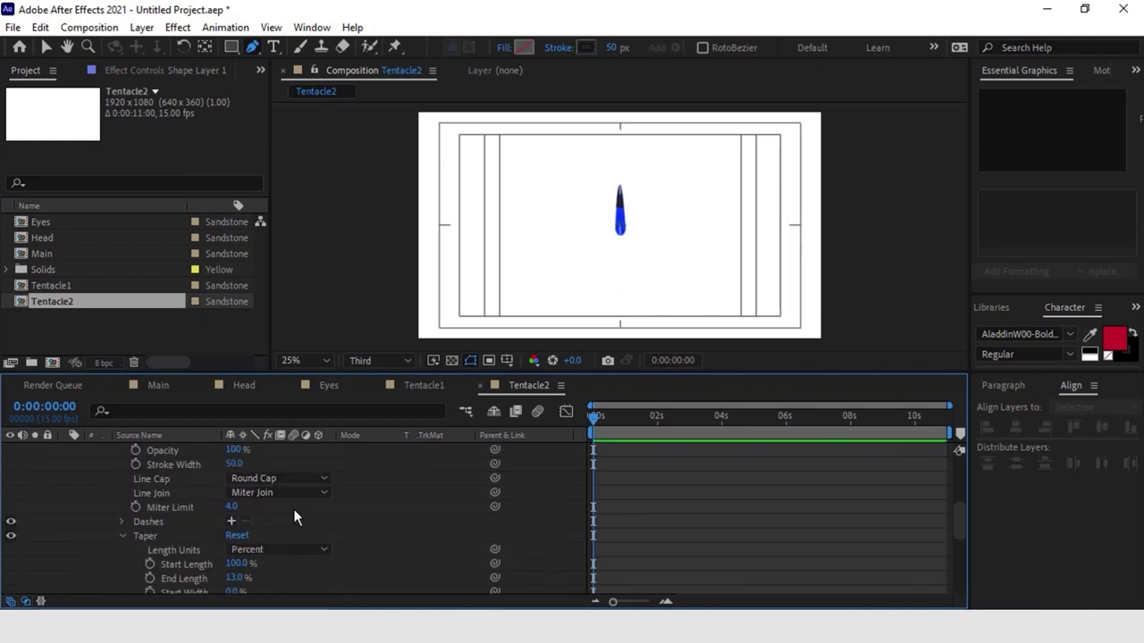
{"action": "left_click", "coordinate": [322, 523]}
{"action": "scroll", "coordinate": [56, 490], "scroll_direction": "up", "scroll_amount": 10}
{"action": "left_click", "coordinate": [64, 521]}
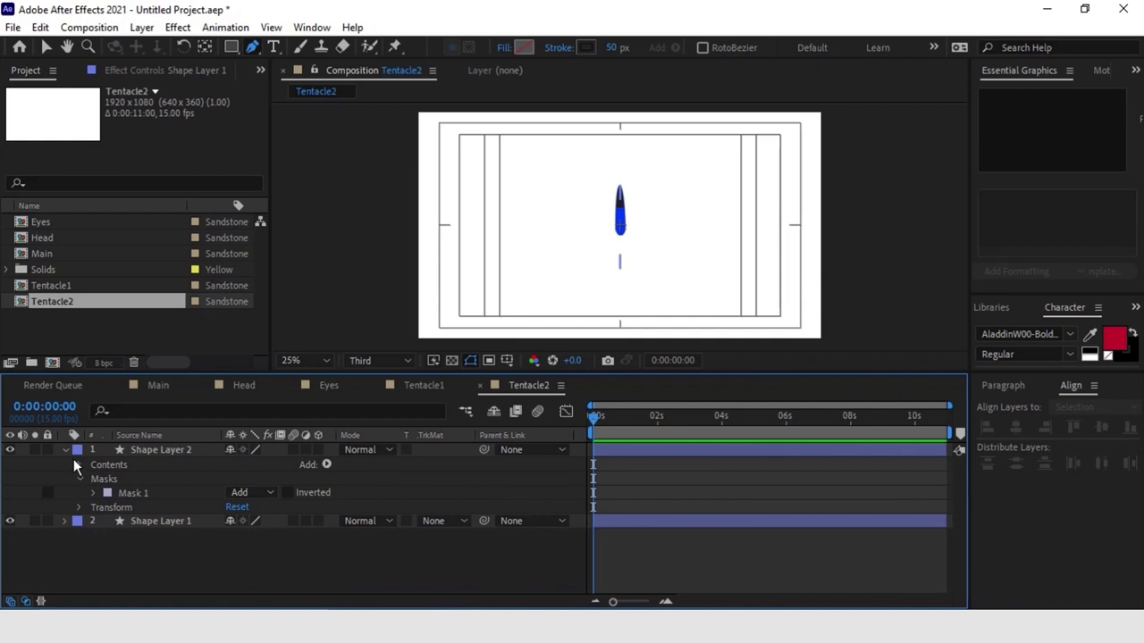
{"action": "left_click", "coordinate": [65, 449]}
Step: Switch to the Main composition and add the Tentacle1 composition as a layer beneath Head
{"action": "left_click", "coordinate": [158, 385]}
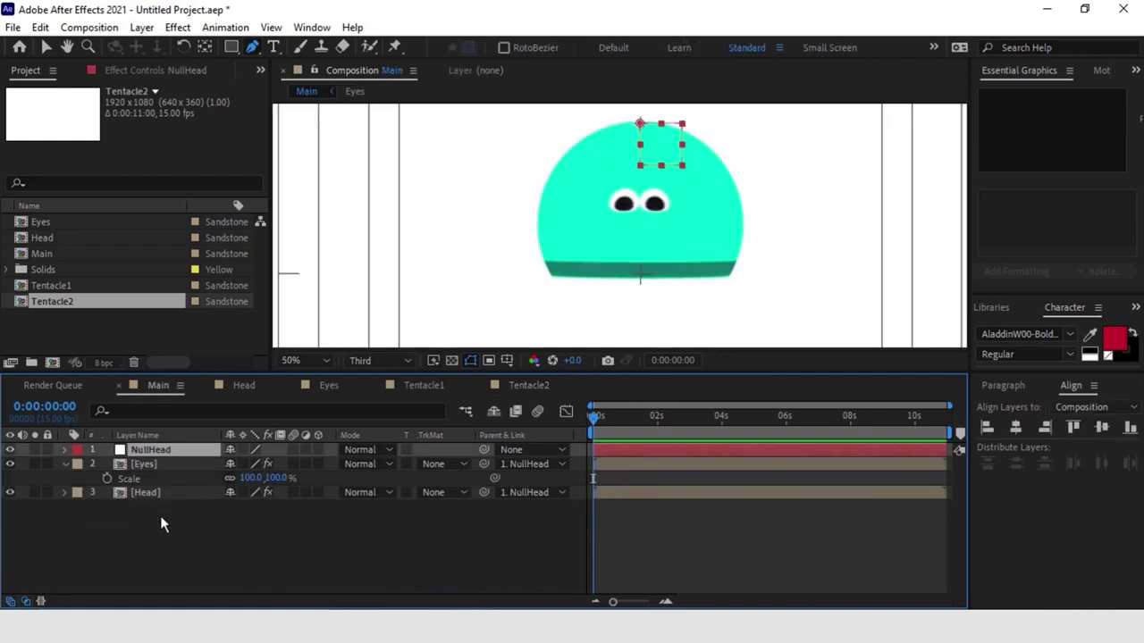
{"action": "left_click", "coordinate": [160, 516]}
{"action": "left_click_drag", "start_coordinate": [72, 286], "coordinate": [140, 502]}
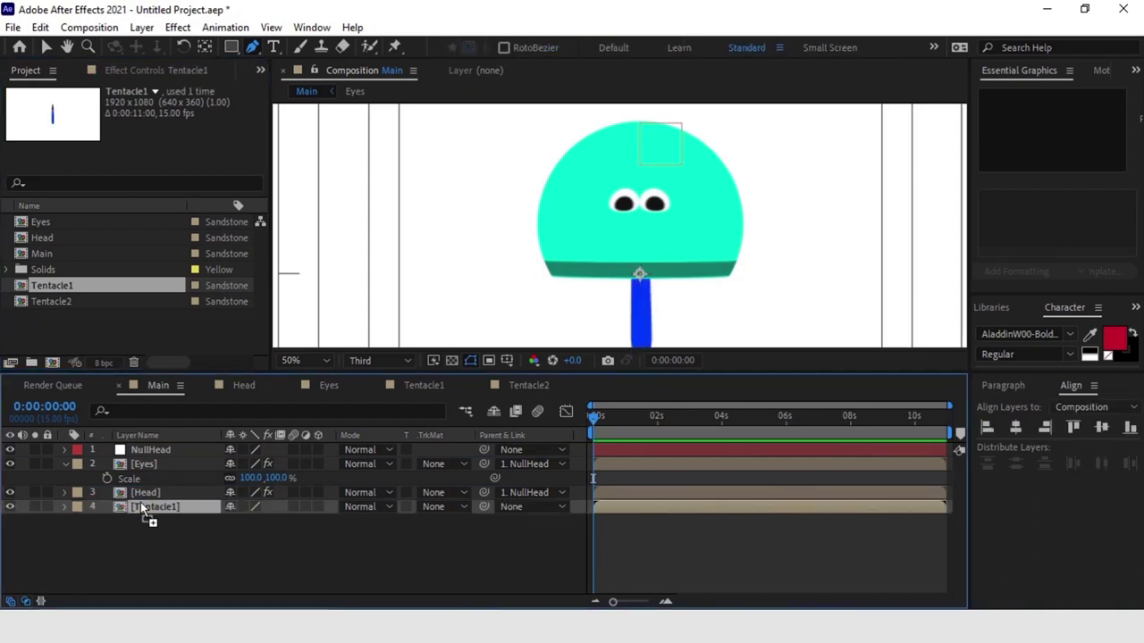
{"action": "key", "text": "comma"}
{"action": "key", "text": "comma"}
{"action": "key", "text": "v"}
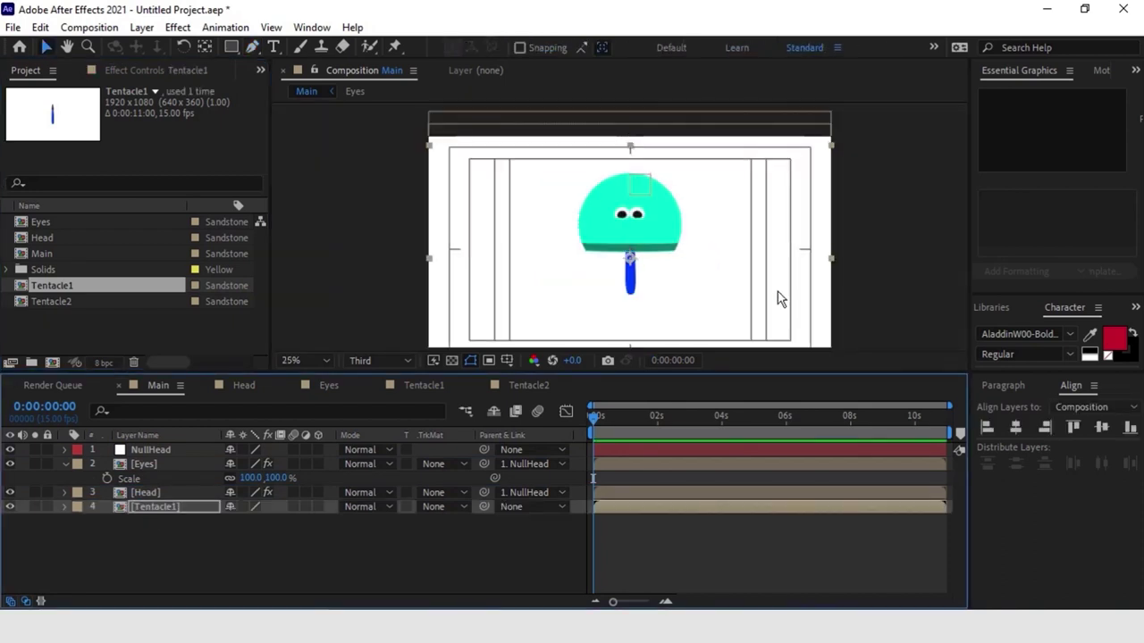
Step: Lower the Tentacle1 layer until its dark upper tip meets the underside of the head, and duplicate the layer
{"action": "key", "text": "shift+Down"}
{"action": "key", "text": "shift+Down"}
{"action": "key", "text": "shift+Down"}
{"action": "key", "text": "shift+Down"}
{"action": "key", "text": "shift+Down"}
{"action": "key", "text": "shift+Down"}
{"action": "key", "text": "shift+Down"}
{"action": "key", "text": "shift+Down"}
{"action": "key", "text": "shift+Down"}
{"action": "key", "text": "shift+Down"}
{"action": "left_click", "coordinate": [632, 509]}
{"action": "key", "text": "ctrl+d"}
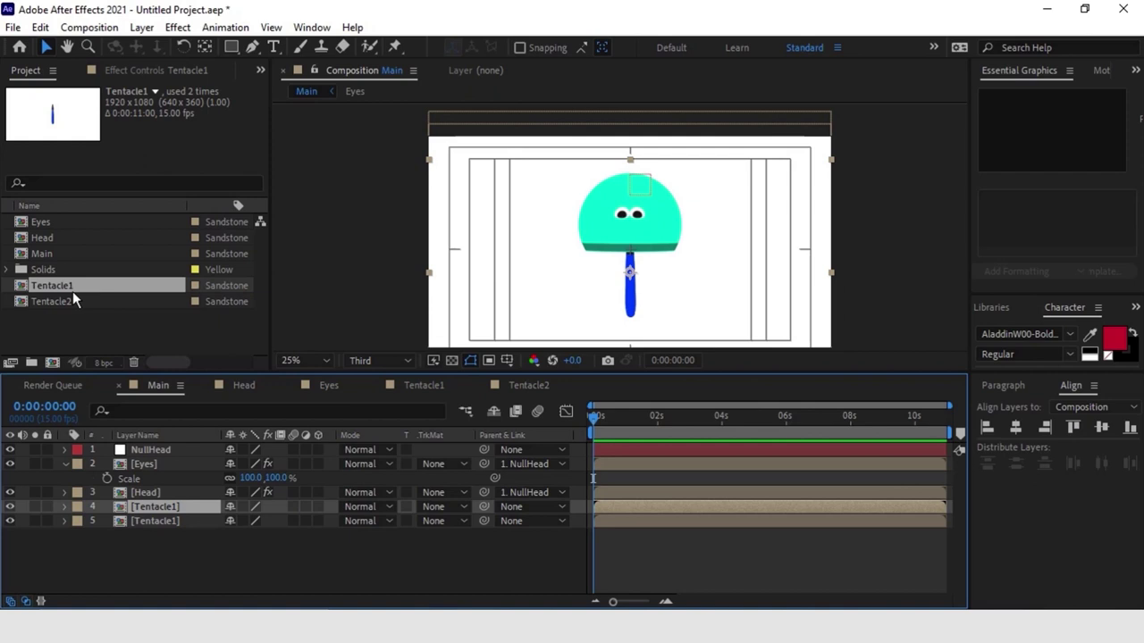
Step: Add Tentacle2 below the Tentacle1 layers, just left of the centre tentacle, and place a duplicate on the right
{"action": "left_click_drag", "start_coordinate": [64, 301], "coordinate": [182, 561]}
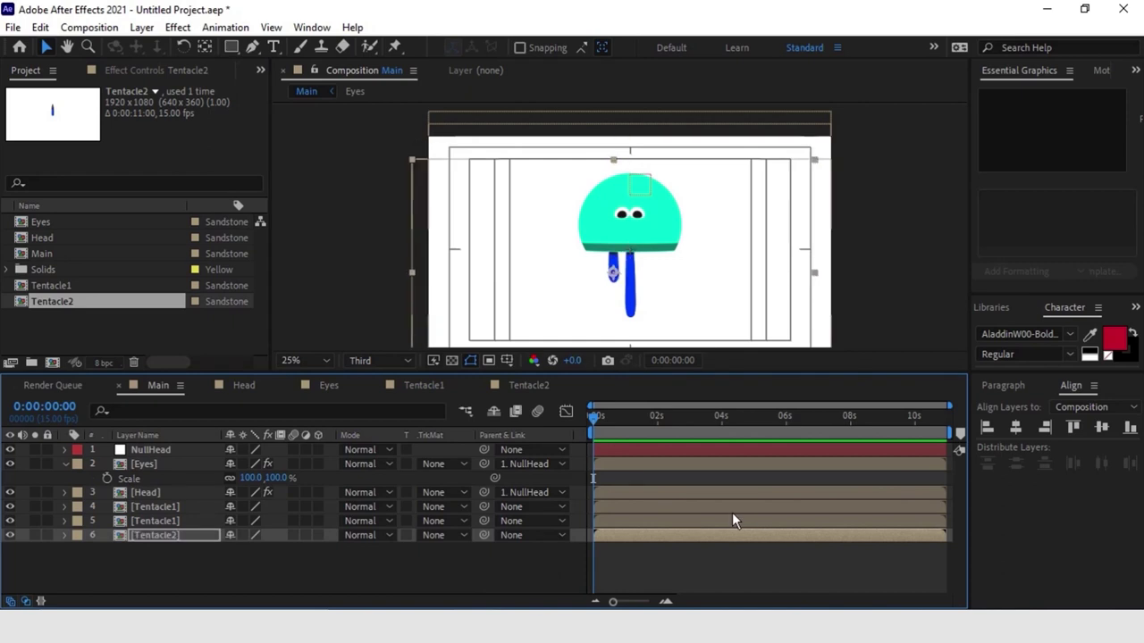
{"action": "key", "text": "ctrl+d"}
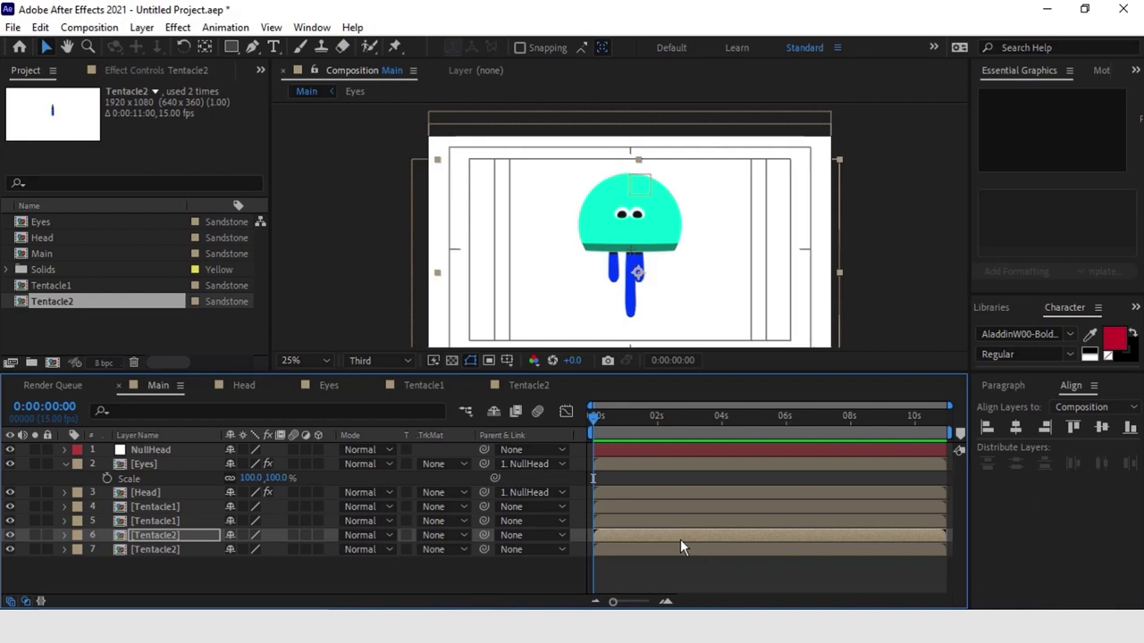
Step: Rename the left short tentacle layer as Tentacle2a and the right one as Tentacle2b
{"action": "right_click", "coordinate": [179, 536]}
{"action": "left_click", "coordinate": [214, 576]}
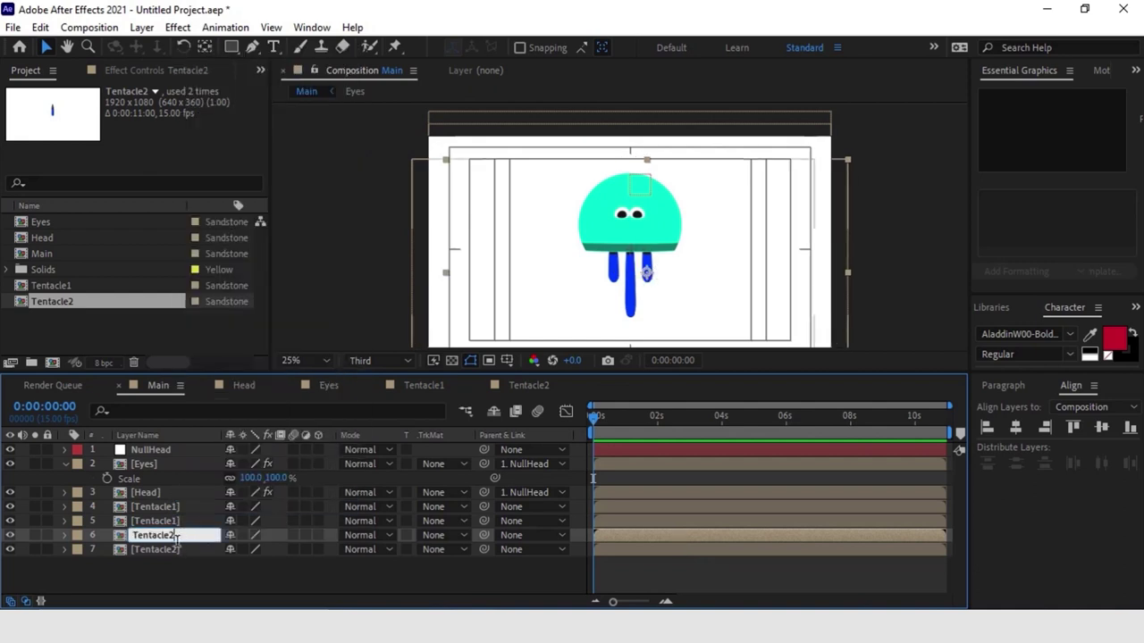
{"action": "key", "text": "Return"}
{"action": "right_click", "coordinate": [178, 548]}
{"action": "left_click", "coordinate": [214, 98]}
{"action": "type", "text": "a"}
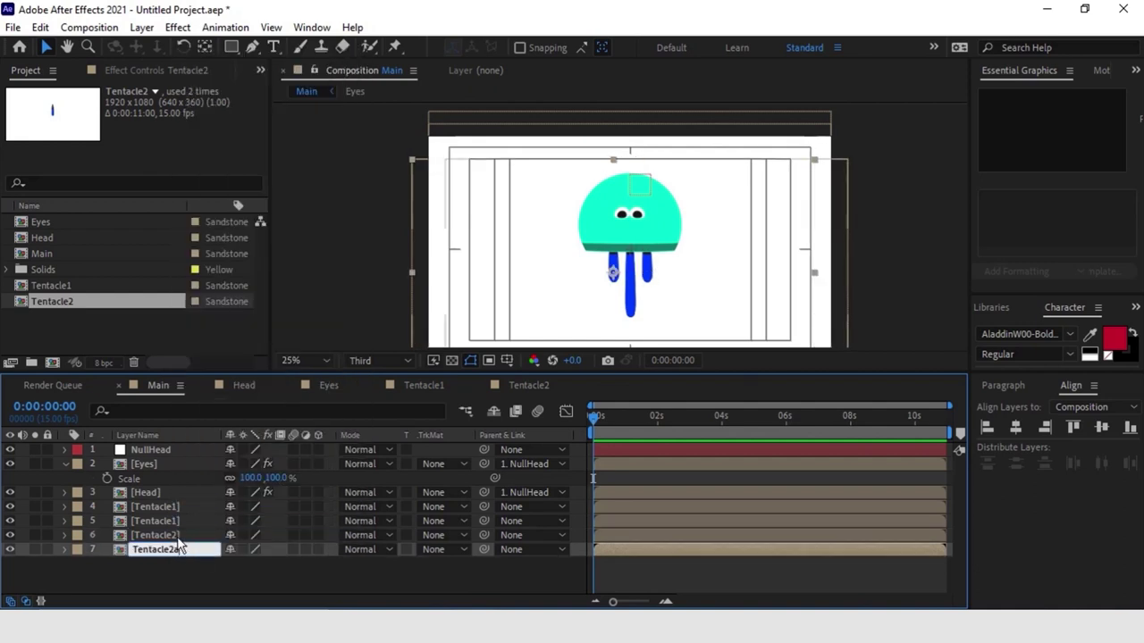
{"action": "key", "text": "Return"}
{"action": "right_click", "coordinate": [179, 535]}
{"action": "left_click", "coordinate": [214, 509]}
{"action": "type", "text": "b"}
{"action": "key", "text": "Return"}
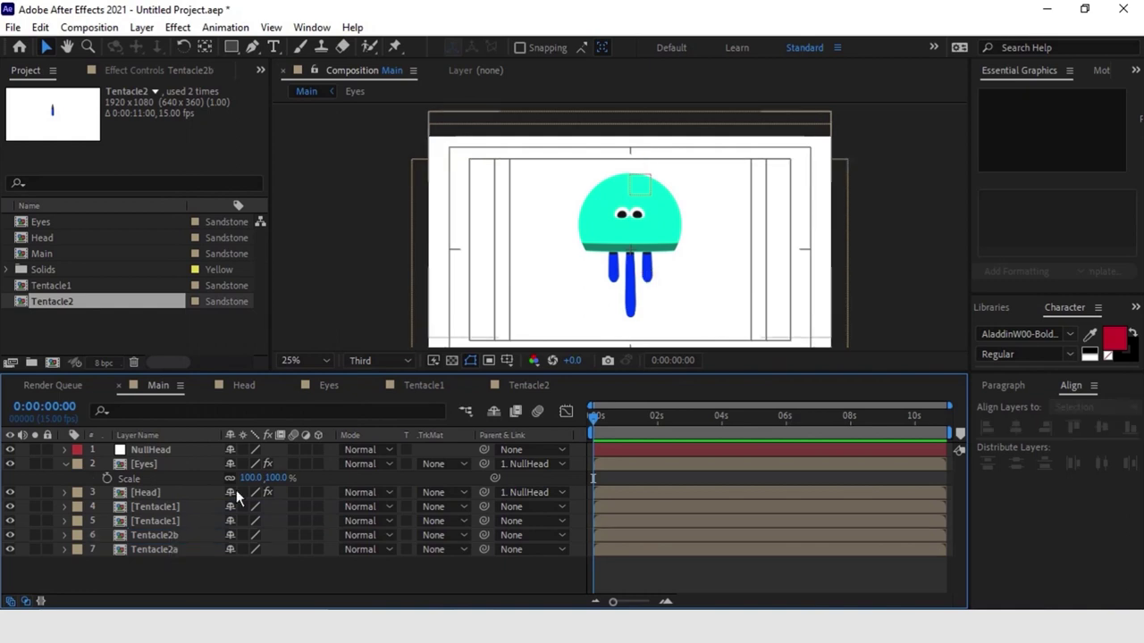
Step: Create a null object named Null Tentacle and place it in the layer stack directly below Head
{"action": "left_click", "coordinate": [136, 28]}
{"action": "mouse_move", "coordinate": [180, 46]}
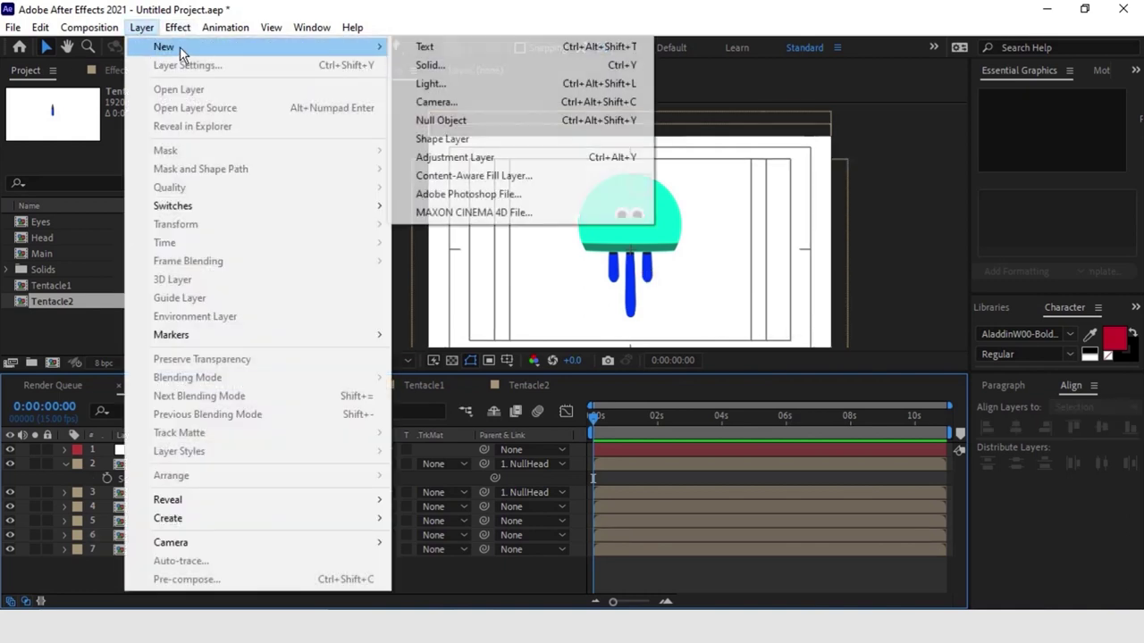
{"action": "left_click", "coordinate": [440, 120]}
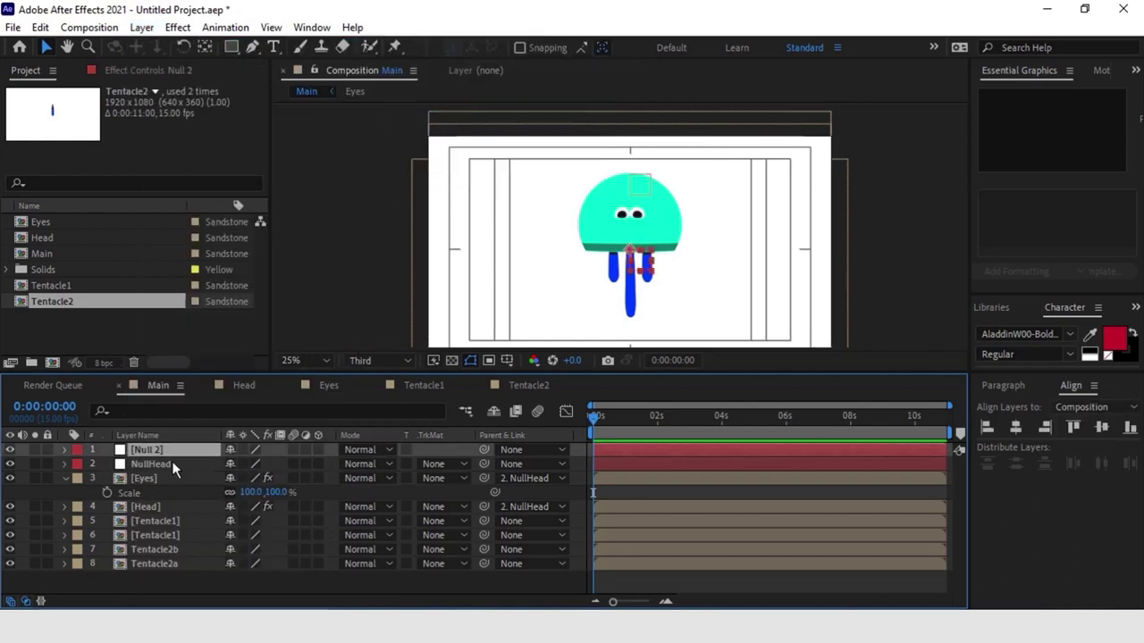
{"action": "left_click_drag", "start_coordinate": [146, 452], "coordinate": [155, 511]}
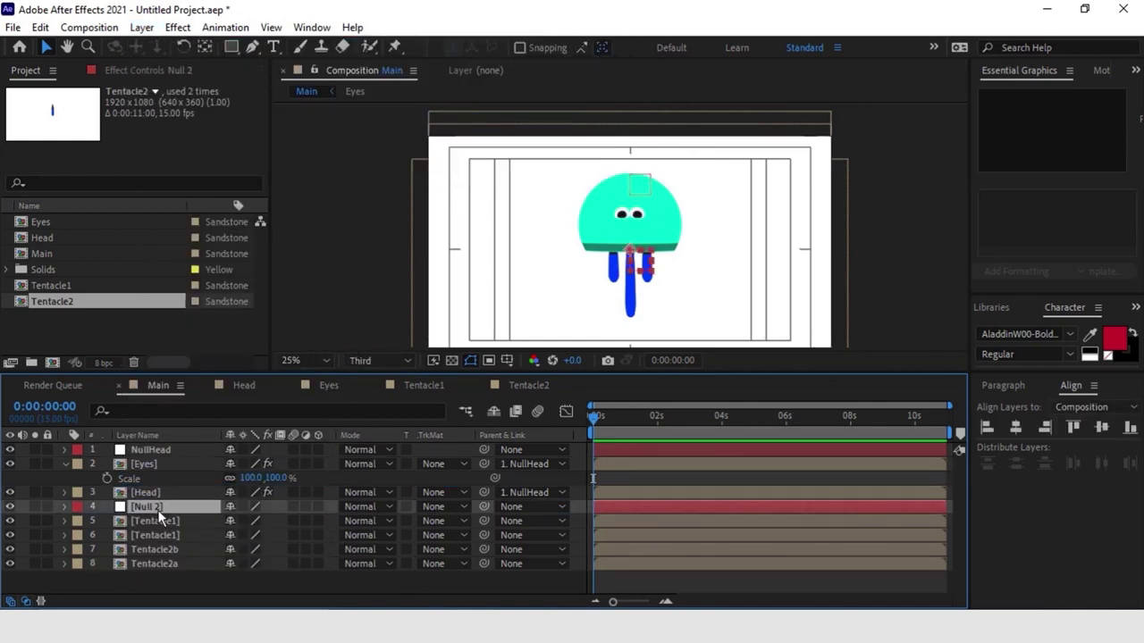
{"action": "key", "text": "Return"}
{"action": "key", "text": "BackSpace"}
{"action": "type", "text": "Tentacle"}
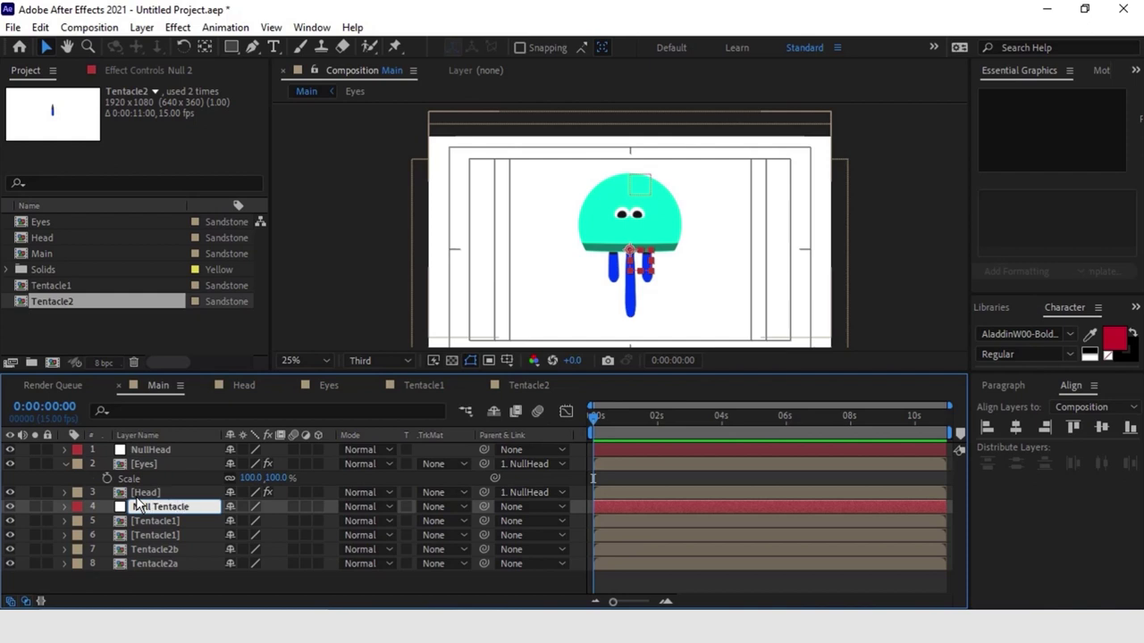
{"action": "key", "text": "Return"}
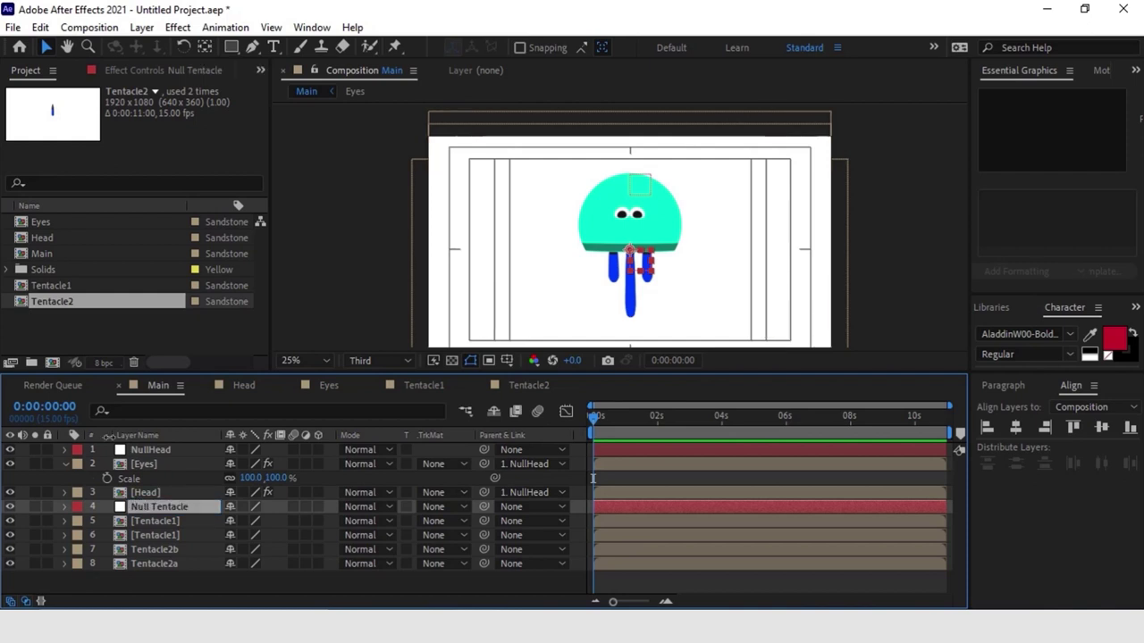
Step: Move Null Tentacle straight up from the composition's centre to near the top of the head
{"action": "left_click", "coordinate": [641, 506]}
{"action": "key", "text": "shift+Up"}
{"action": "key", "text": "shift+Up"}
{"action": "key", "text": "shift+Up"}
{"action": "key", "text": "shift+Up"}
{"action": "key", "text": "shift+Up"}
{"action": "key", "text": "shift+Up"}
{"action": "key", "text": "shift+Up"}
{"action": "key", "text": "shift+Up"}
{"action": "key", "text": "shift+Up"}
{"action": "key", "text": "shift+Up"}
{"action": "key", "text": "shift+Up"}
{"action": "key", "text": "shift+Up"}
{"action": "key", "text": "shift+Up"}
{"action": "key", "text": "shift+Up"}
{"action": "key", "text": "shift+Up"}
{"action": "key", "text": "shift+Up"}
{"action": "key", "text": "shift+Up"}
{"action": "key", "text": "shift+Up"}
{"action": "key", "text": "shift+Up"}
{"action": "key", "text": "shift+Up"}
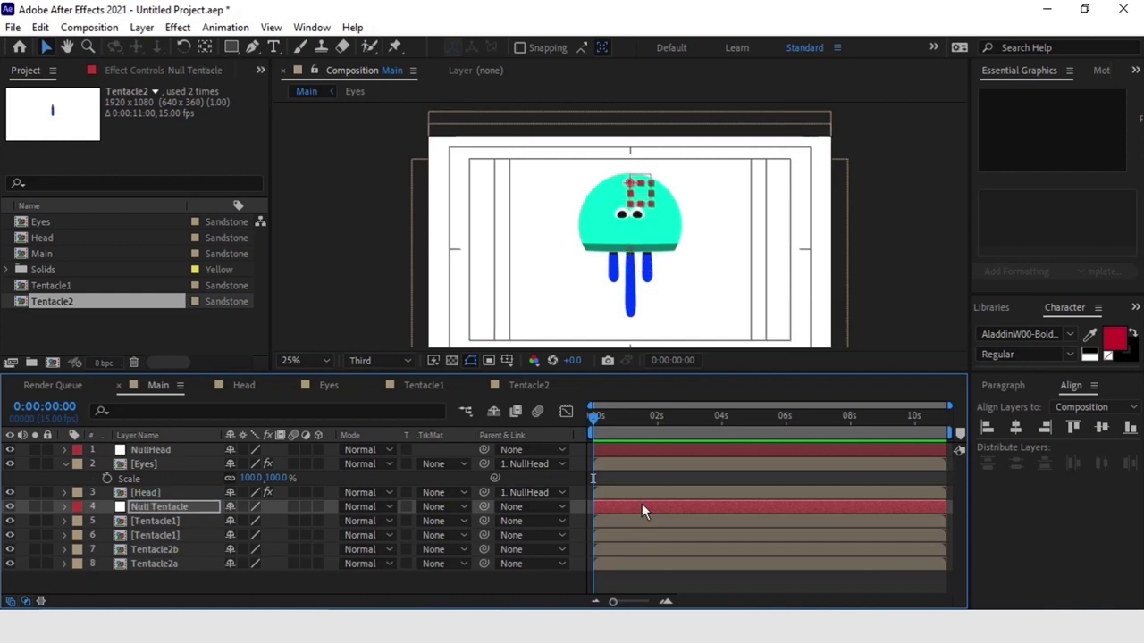
Step: Parent both Tentacle1 layers, Tentacle2b and Tentacle2a to Null Tentacle
{"action": "left_click", "coordinate": [151, 562]}
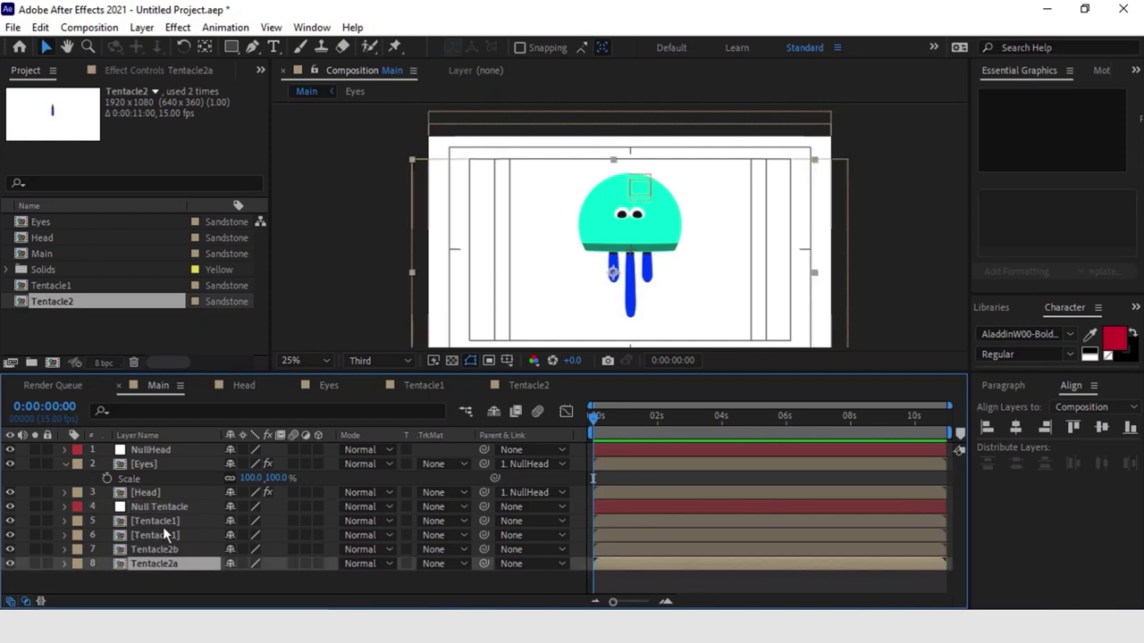
{"action": "left_click", "coordinate": [165, 522], "text": "shift"}
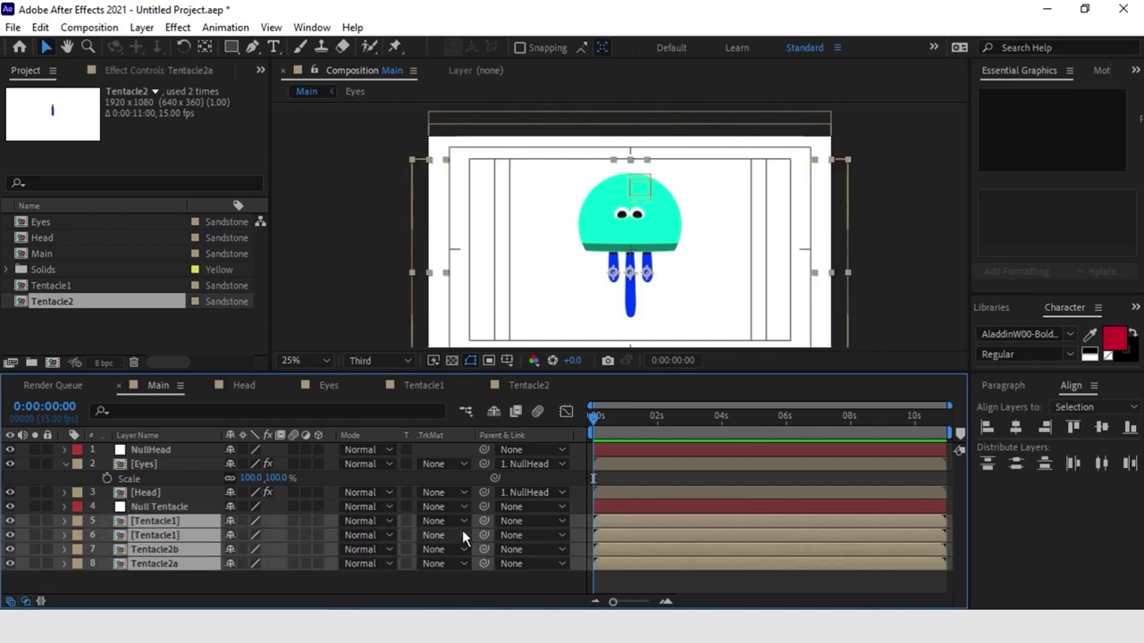
{"action": "left_click_drag", "start_coordinate": [487, 517], "coordinate": [190, 505]}
{"action": "left_click", "coordinate": [190, 505]}
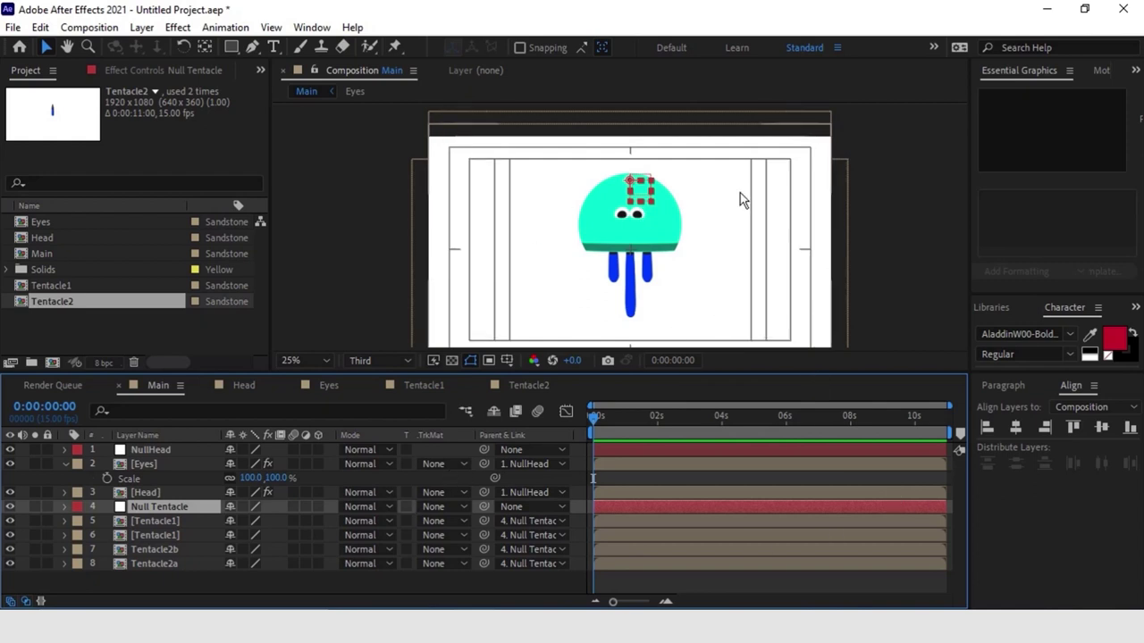
Step: Select NullHead and reveal its separate X and Y position properties
{"action": "left_click", "coordinate": [746, 477]}
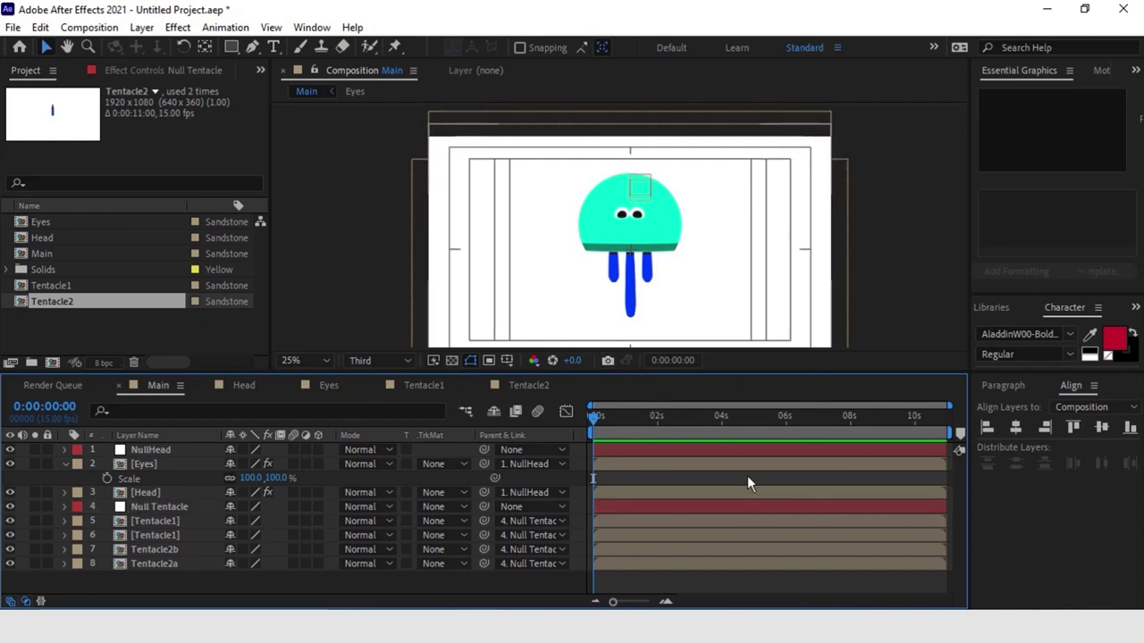
{"action": "left_click", "coordinate": [663, 450]}
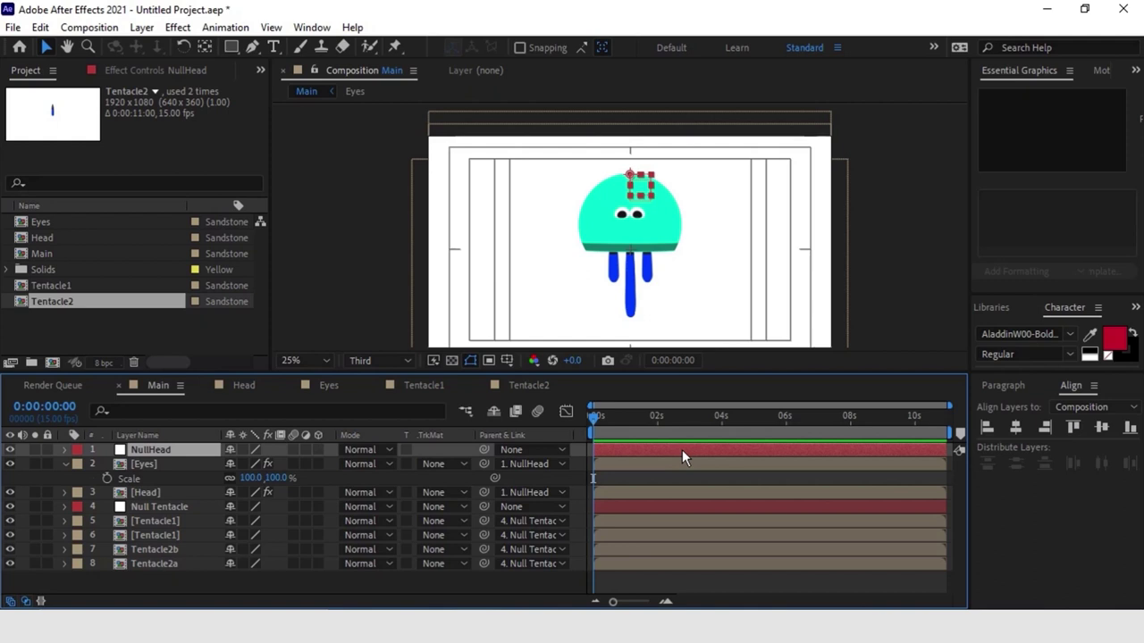
{"action": "key", "text": "p"}
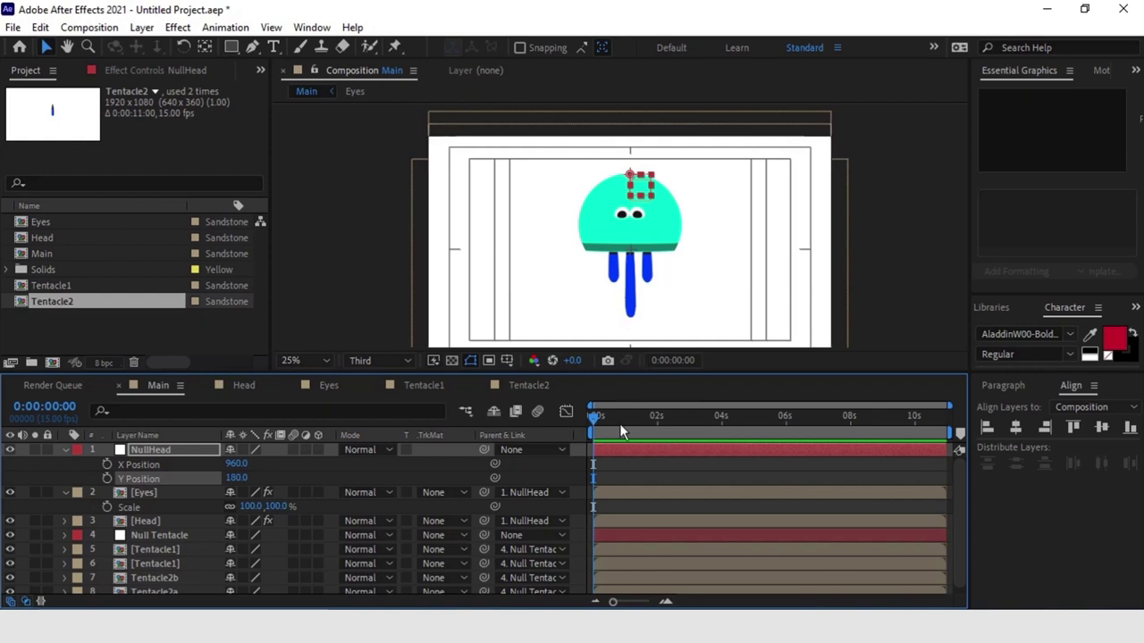
Step: Start the work area at 0:00:02:00 and place numbered composition markers about half a second apart up to 0:00:04:01
{"action": "left_click_drag", "start_coordinate": [601, 421], "coordinate": [658, 429]}
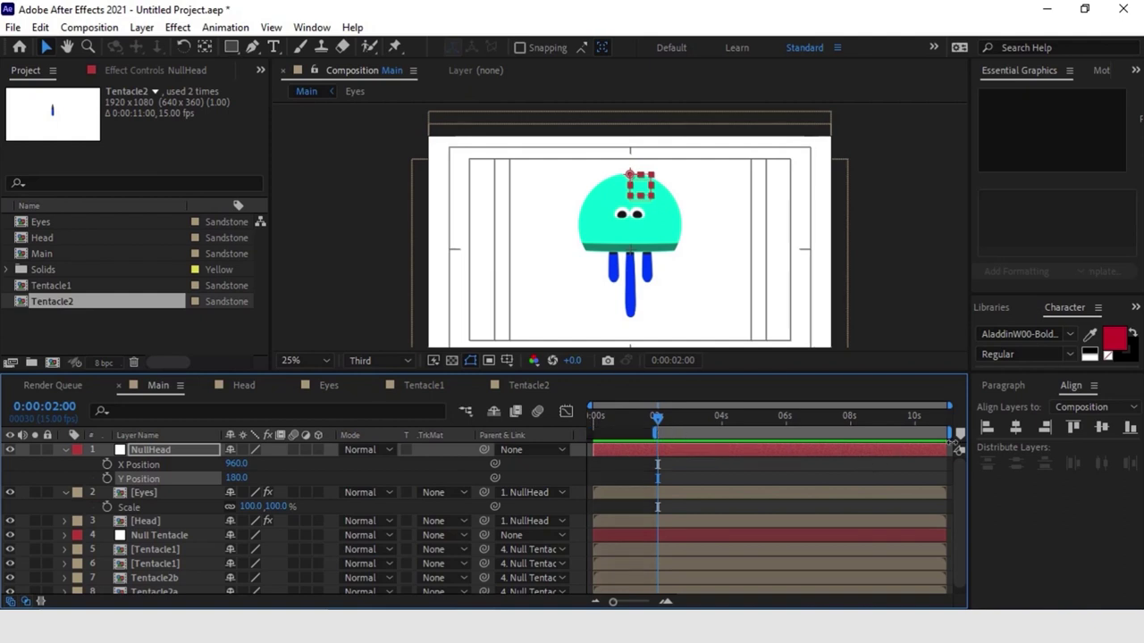
{"action": "key", "text": "b"}
{"action": "key", "text": "space"}
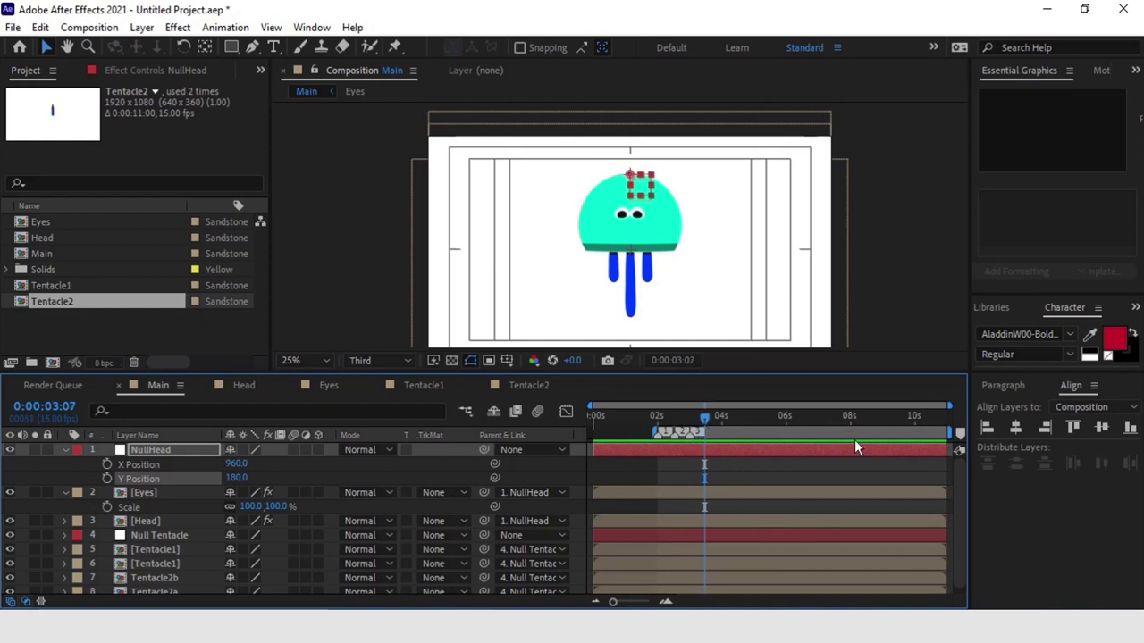
{"action": "key", "text": "KP_Multiply"}
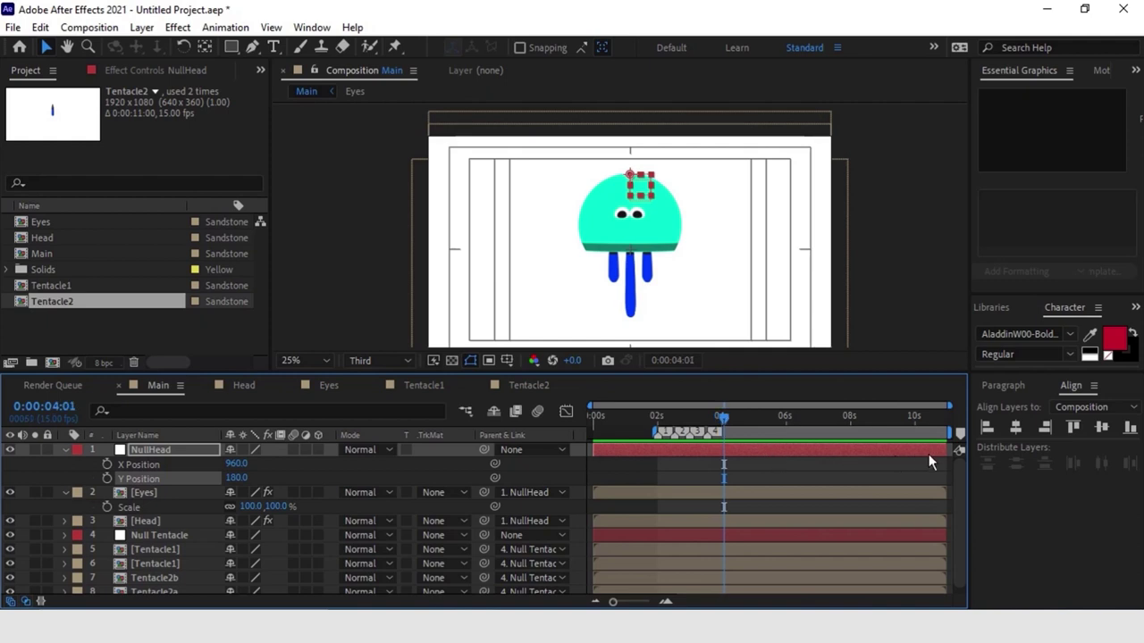
Step: End the work area just after 0:00:04:01, at the fifth marker
{"action": "left_click_drag", "start_coordinate": [963, 435], "coordinate": [757, 453]}
{"action": "scroll", "coordinate": [751, 459], "scroll_direction": "up", "scroll_amount": 5}
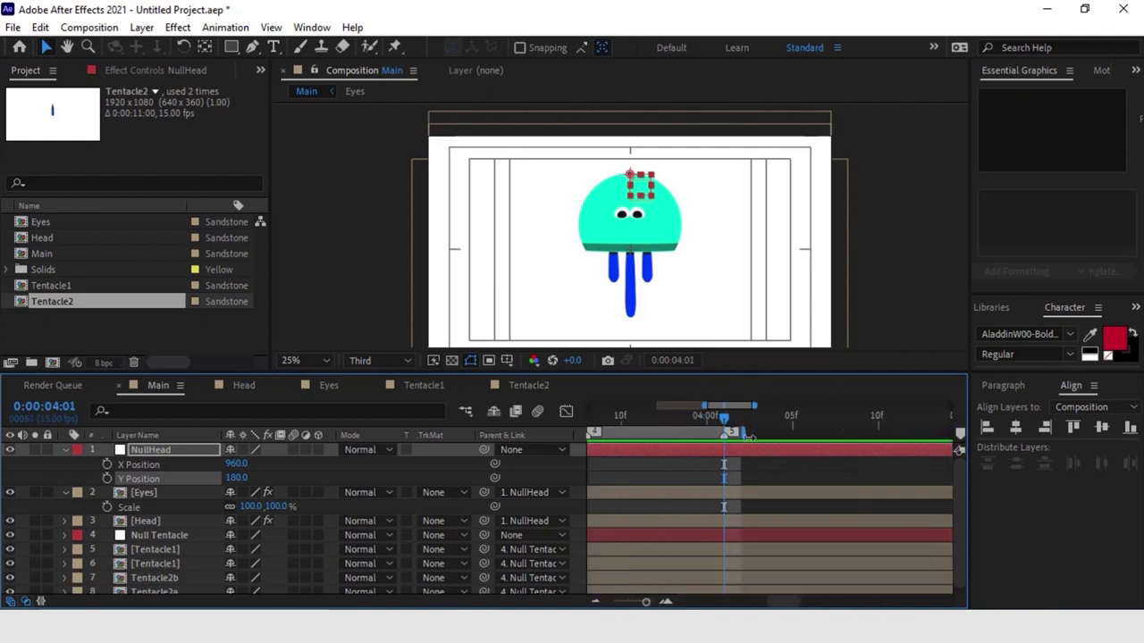
{"action": "scroll", "coordinate": [726, 456], "scroll_direction": "down", "scroll_amount": 5}
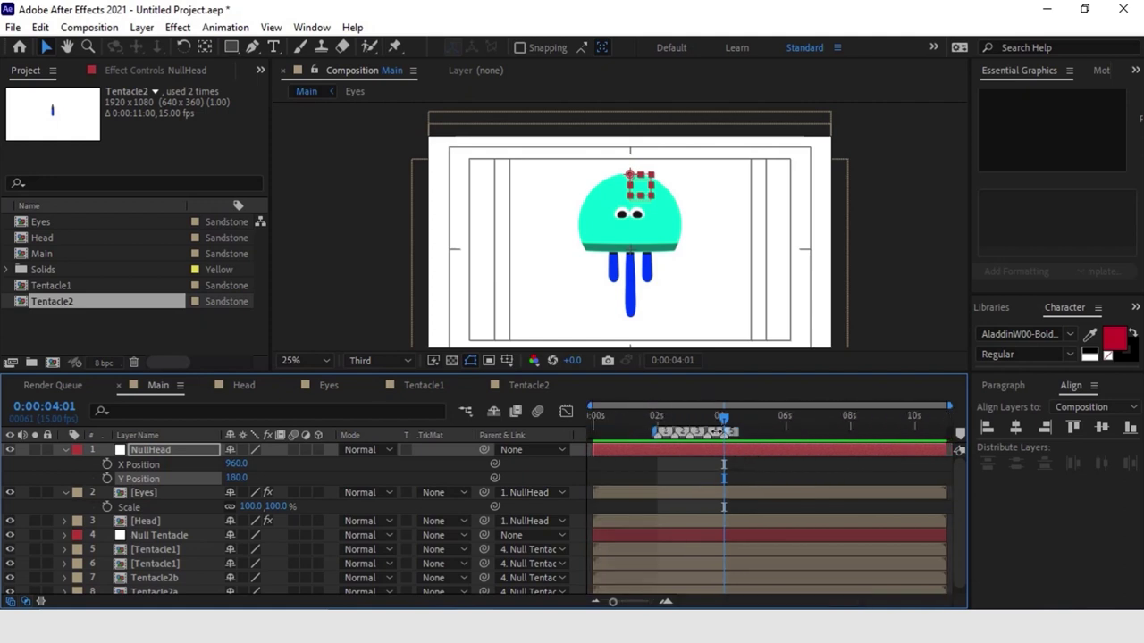
{"action": "left_click", "coordinate": [63, 409], "text": "ctrl"}
{"action": "left_click", "coordinate": [63, 409], "text": "ctrl"}
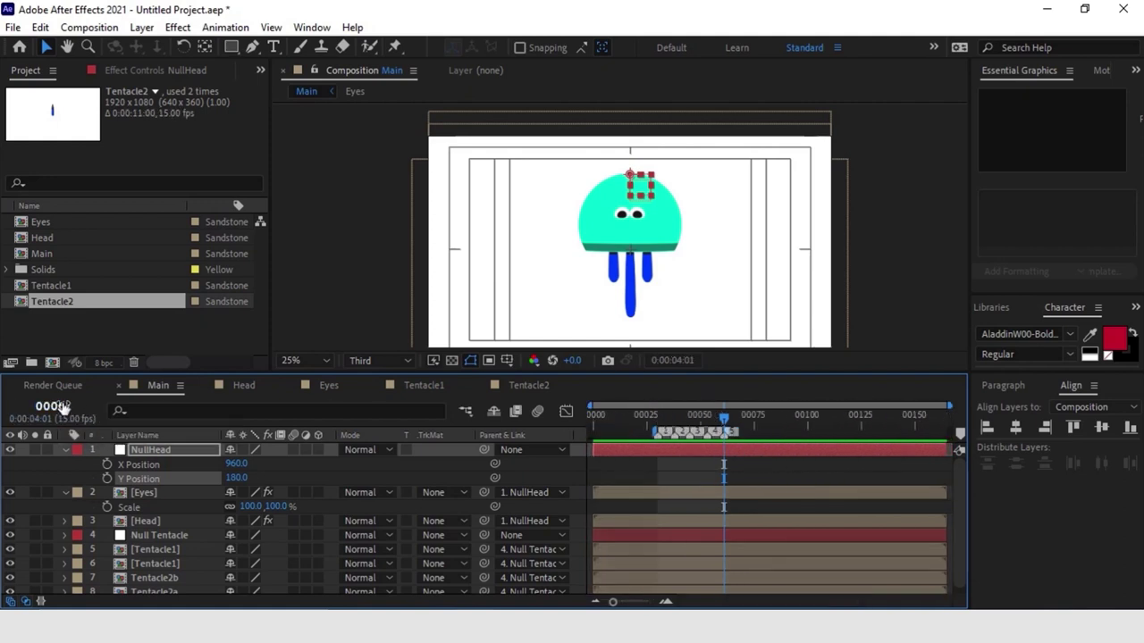
Step: Step back from 0:00:02:00 and place composition markers 6 to 8 at about half-second intervals before it
{"action": "left_click", "coordinate": [655, 416]}
{"action": "key", "text": "Page_Up"}
{"action": "key", "text": "Page_Up"}
{"action": "key", "text": "Page_Up"}
{"action": "key", "text": "Page_Up"}
{"action": "key", "text": "Page_Up"}
{"action": "key", "text": "Page_Up"}
{"action": "key", "text": "Page_Up"}
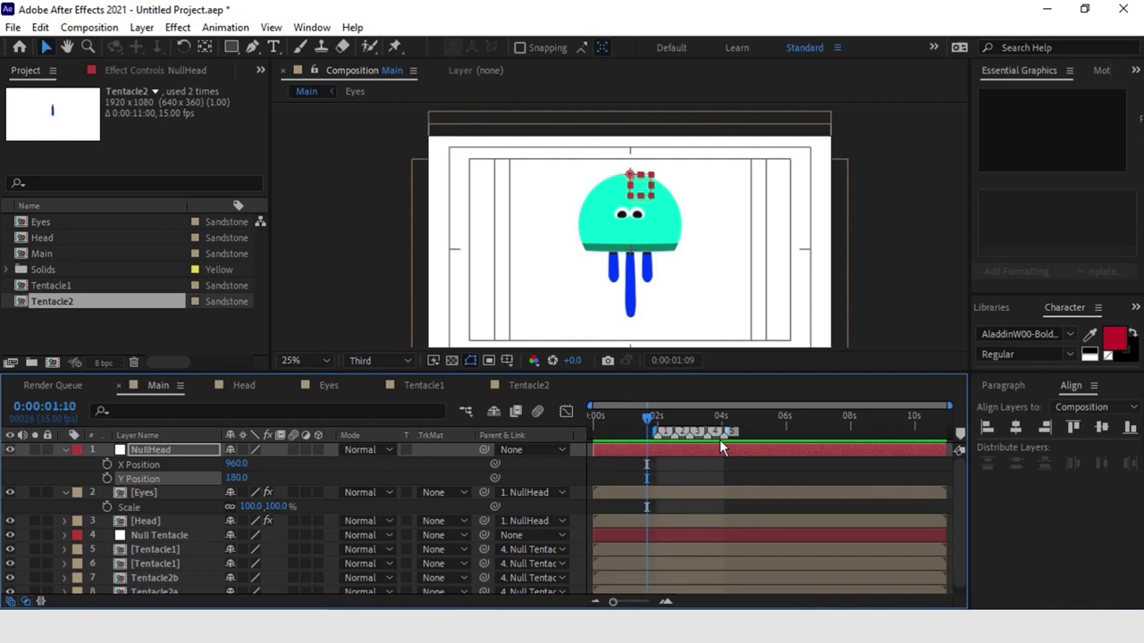
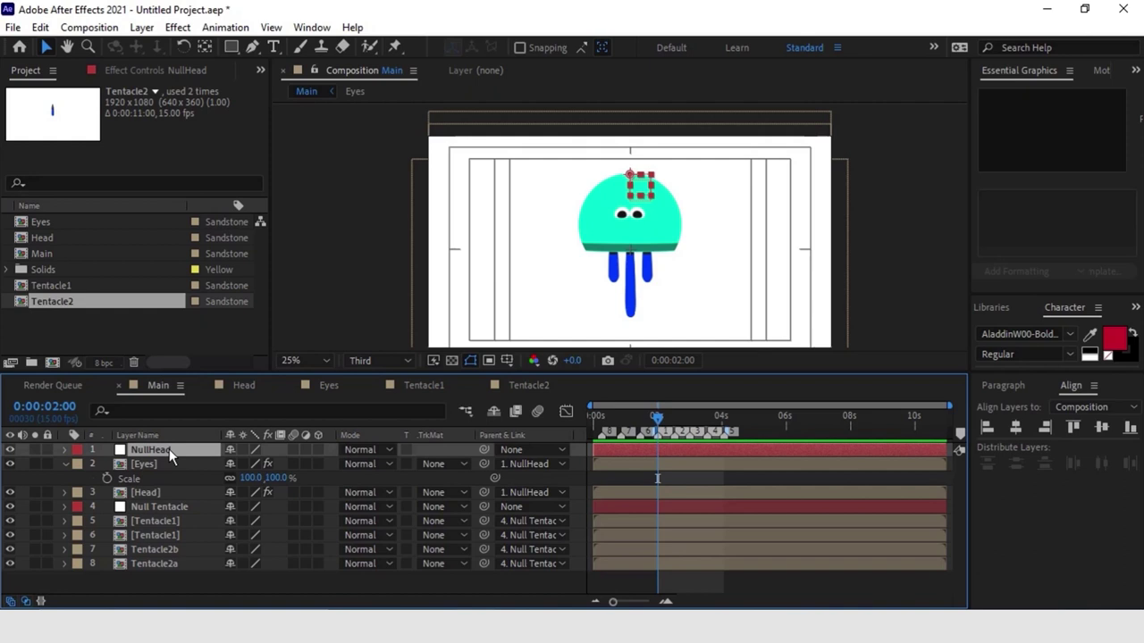
Step: Separate NullHead's Position into X and Y dimensions and select its Y Position
{"action": "key", "text": "p"}
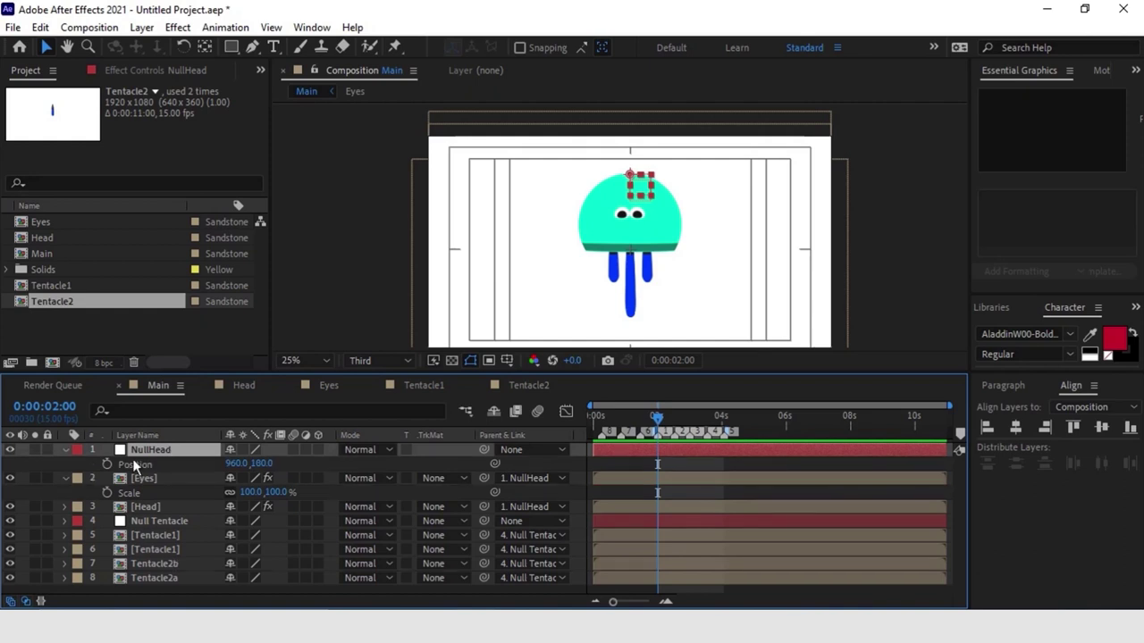
{"action": "left_click", "coordinate": [135, 464]}
{"action": "right_click", "coordinate": [134, 464]}
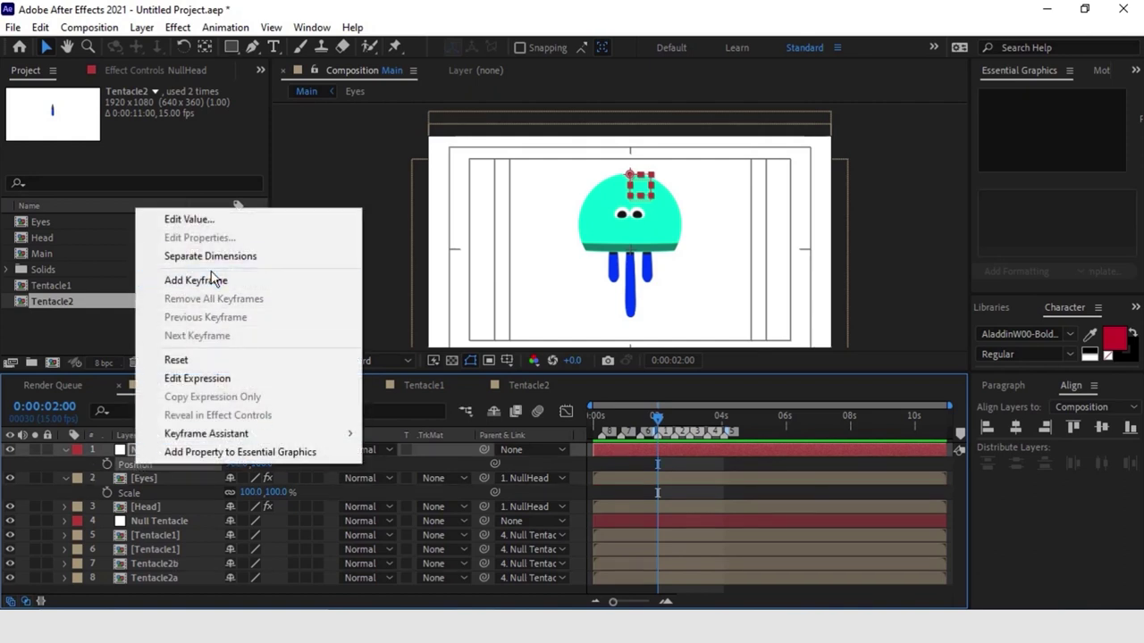
{"action": "left_click", "coordinate": [173, 257]}
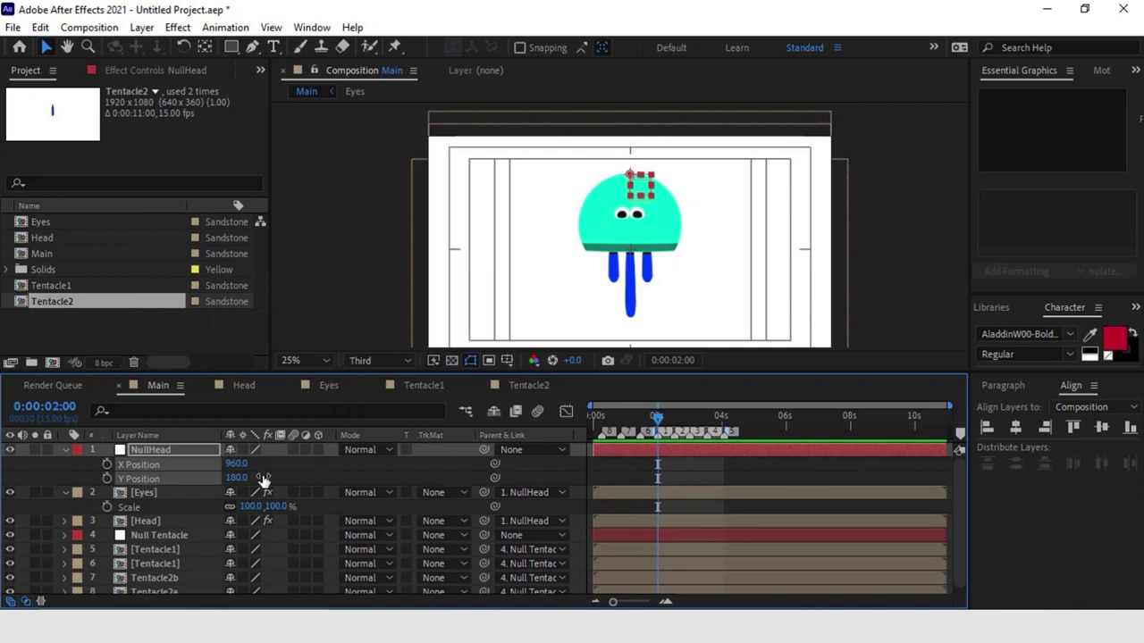
{"action": "left_click", "coordinate": [295, 482]}
{"action": "left_click", "coordinate": [146, 480]}
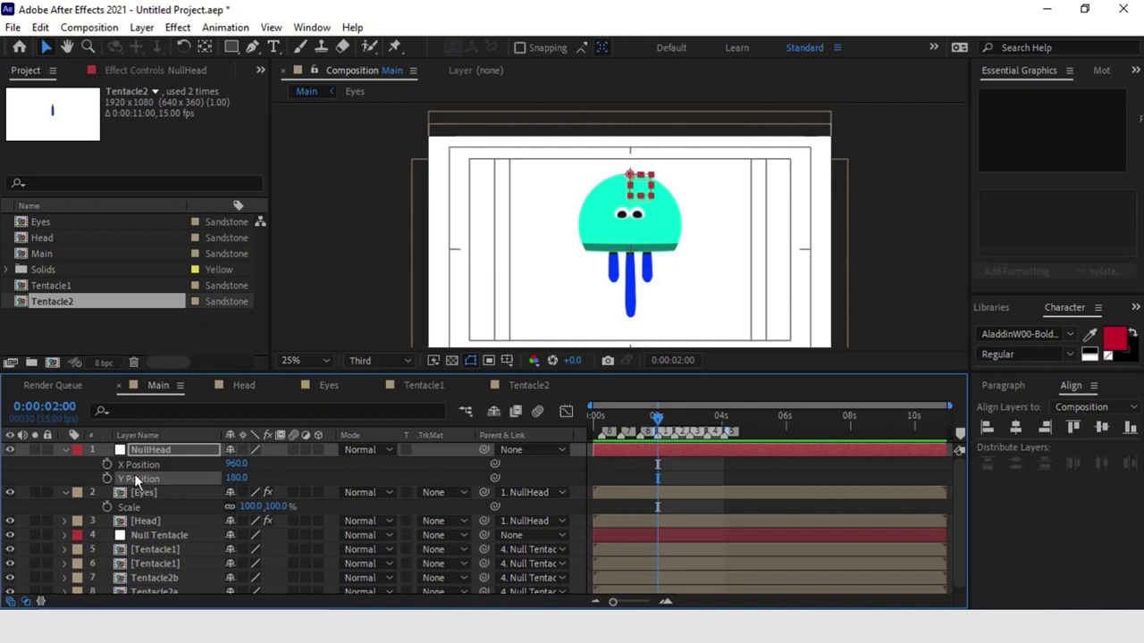
Step: Keyframe NullHead's Y Position at 0:00:02:00 and add a second keyframe with Y Position 340 at 0:00:02:08
{"action": "left_click", "coordinate": [107, 479]}
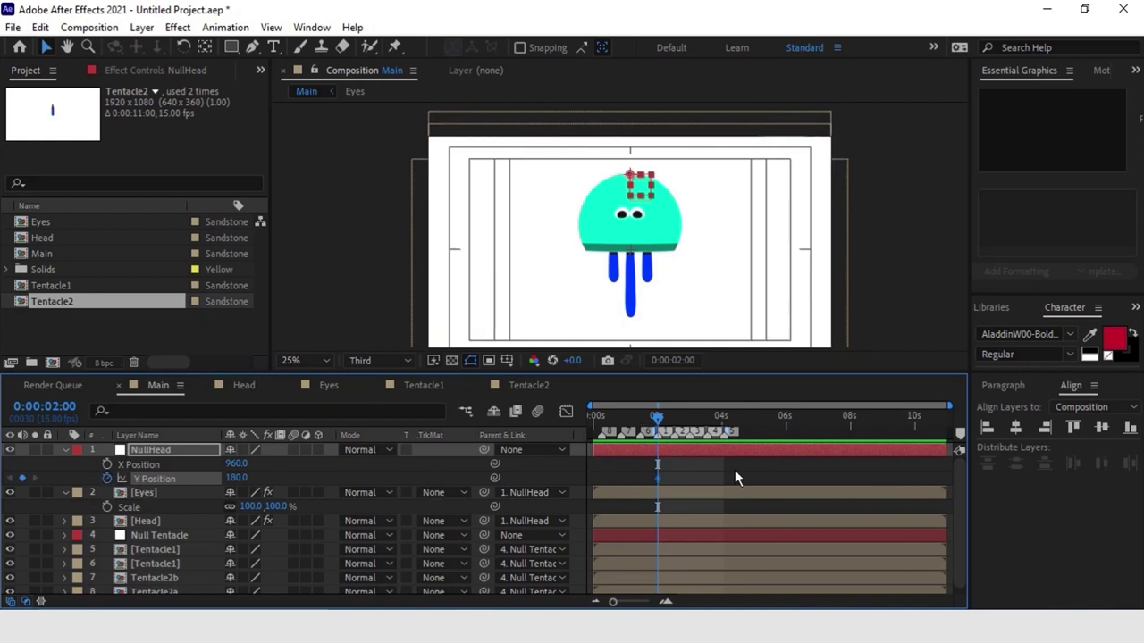
{"action": "left_click_drag", "start_coordinate": [657, 418], "coordinate": [674, 420]}
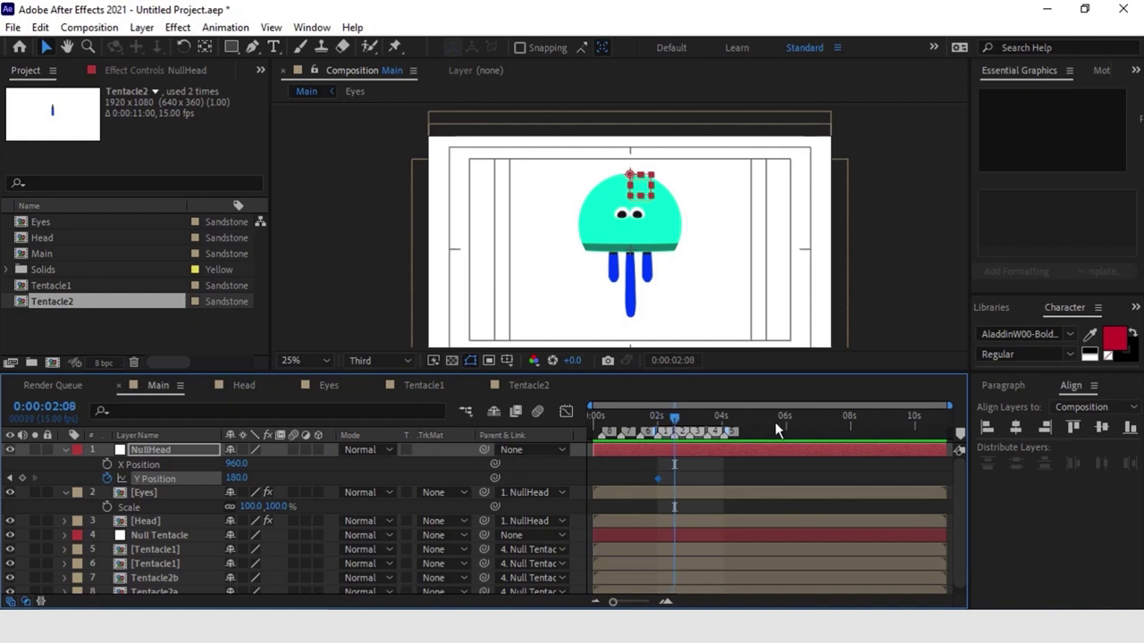
{"action": "key", "text": "shift+Down"}
{"action": "key", "text": "shift+Down"}
{"action": "key", "text": "shift+Down"}
{"action": "key", "text": "shift+Down"}
{"action": "key", "text": "shift+Down"}
{"action": "key", "text": "shift+Down"}
{"action": "key", "text": "shift+Down"}
{"action": "key", "text": "shift+Down"}
{"action": "key", "text": "shift+Down"}
{"action": "key", "text": "shift+Down"}
{"action": "key", "text": "shift+Down"}
{"action": "key", "text": "shift+Down"}
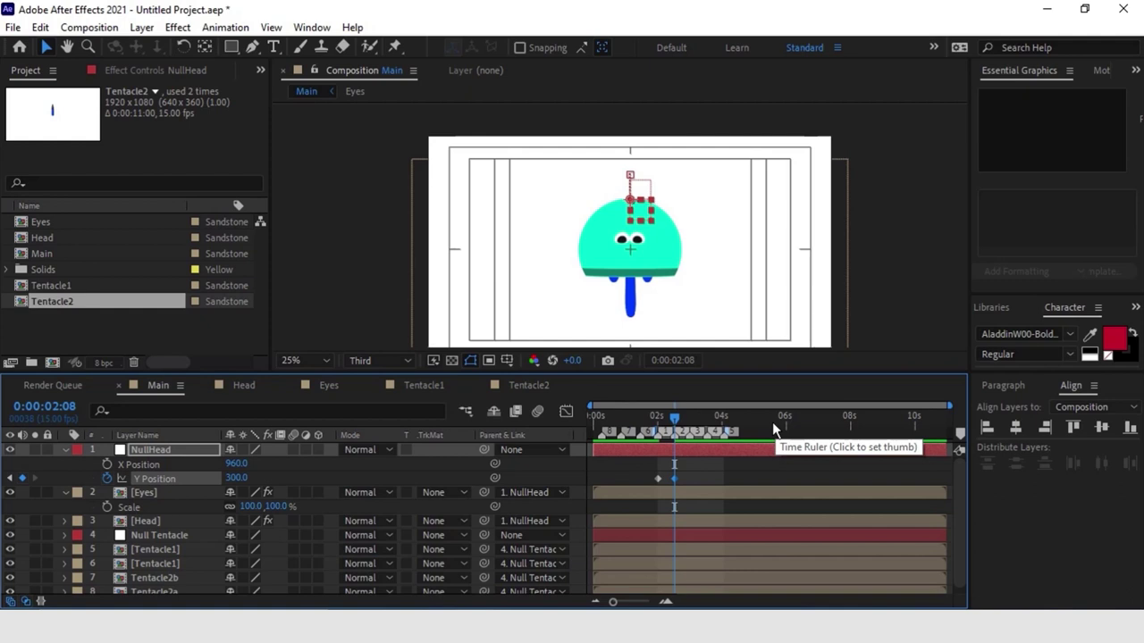
{"action": "key", "text": "shift+Down"}
{"action": "key", "text": "shift+Down"}
{"action": "key", "text": "shift+Down"}
{"action": "key", "text": "shift+Down"}
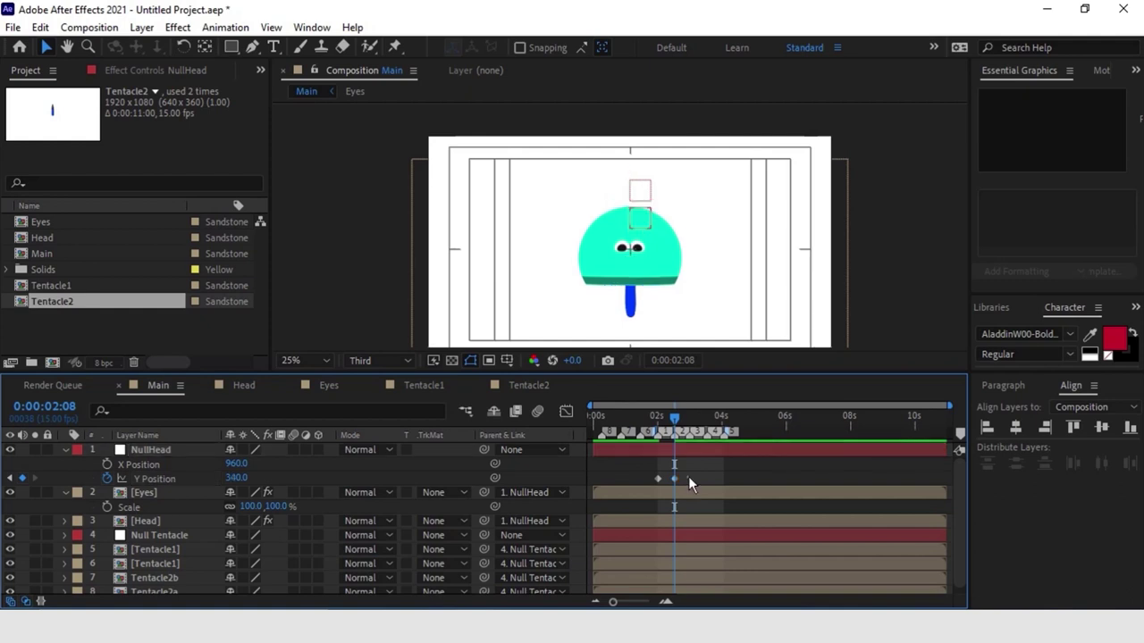
Step: Add the expression loopOut("pingpong") to NullHead's Y Position and preview the motion
{"action": "left_click", "coordinate": [656, 480]}
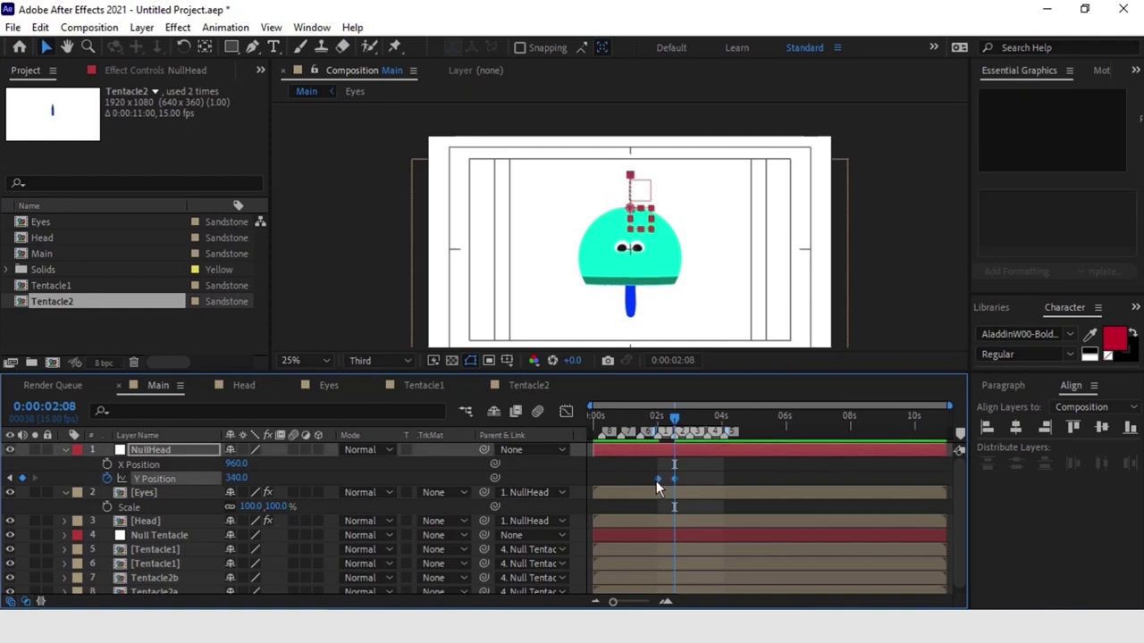
{"action": "left_click", "coordinate": [107, 479], "text": "alt"}
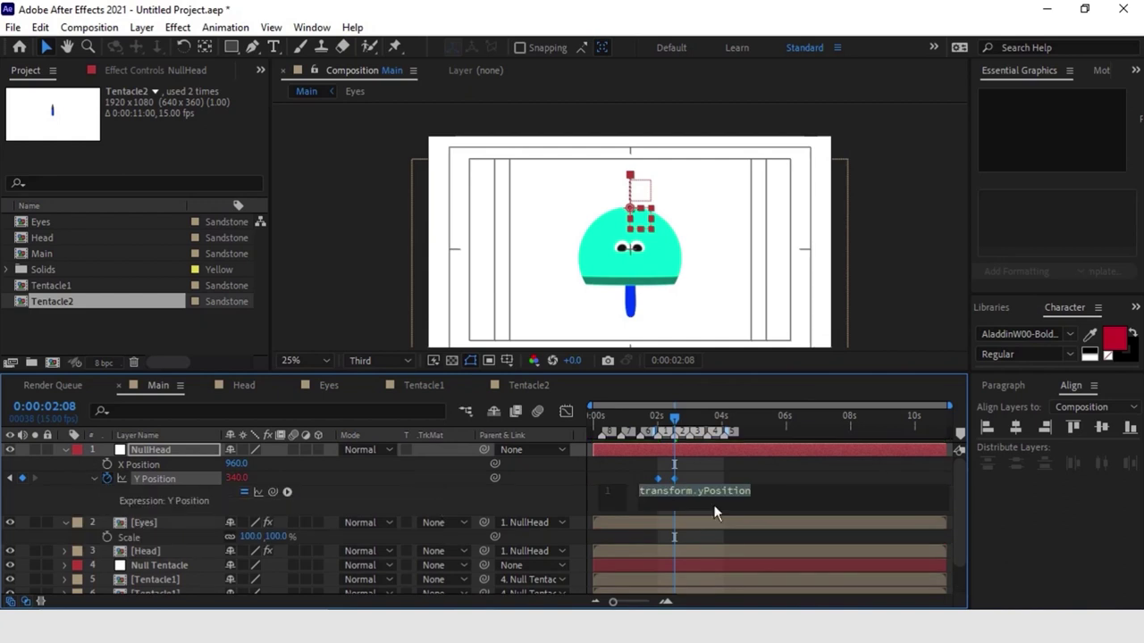
{"action": "type", "text": "loo"}
{"action": "key", "text": "Down"}
{"action": "key", "text": "Down"}
{"action": "key", "text": "Down"}
{"action": "key", "text": "Return"}
{"action": "type", "text": "\""}
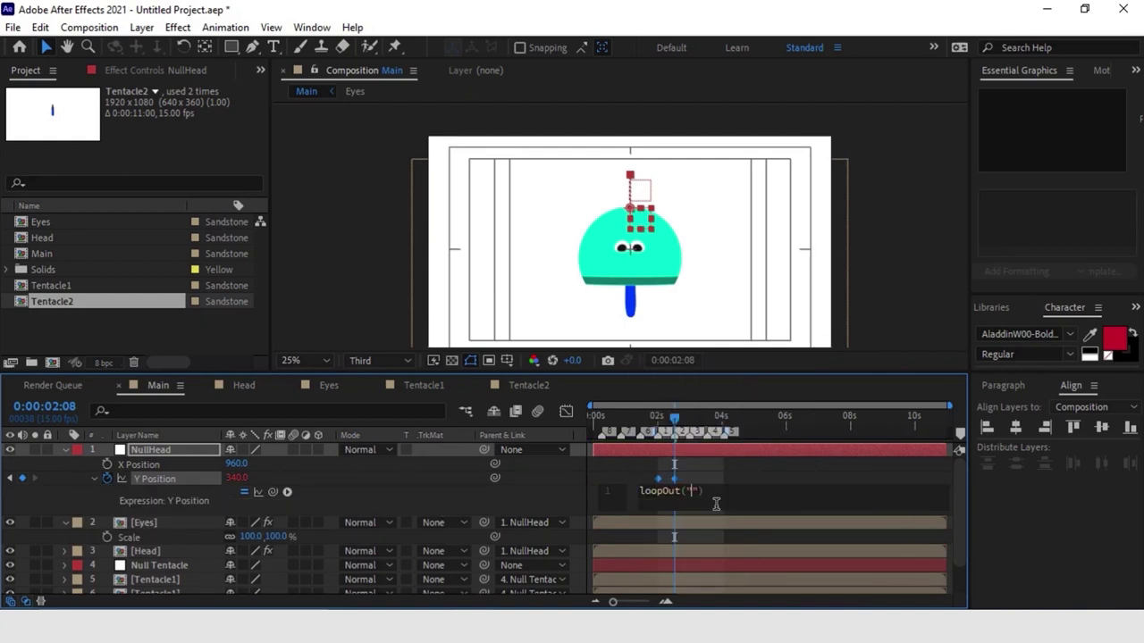
{"action": "left_click", "coordinate": [737, 547]}
{"action": "left_click", "coordinate": [787, 478]}
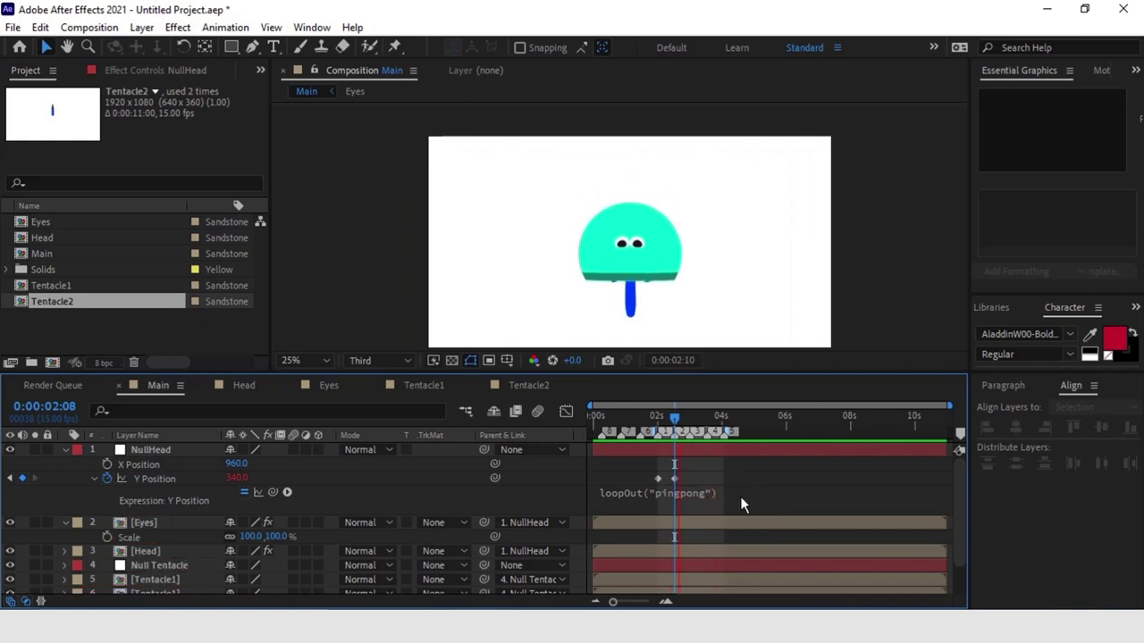
{"action": "key", "text": "space"}
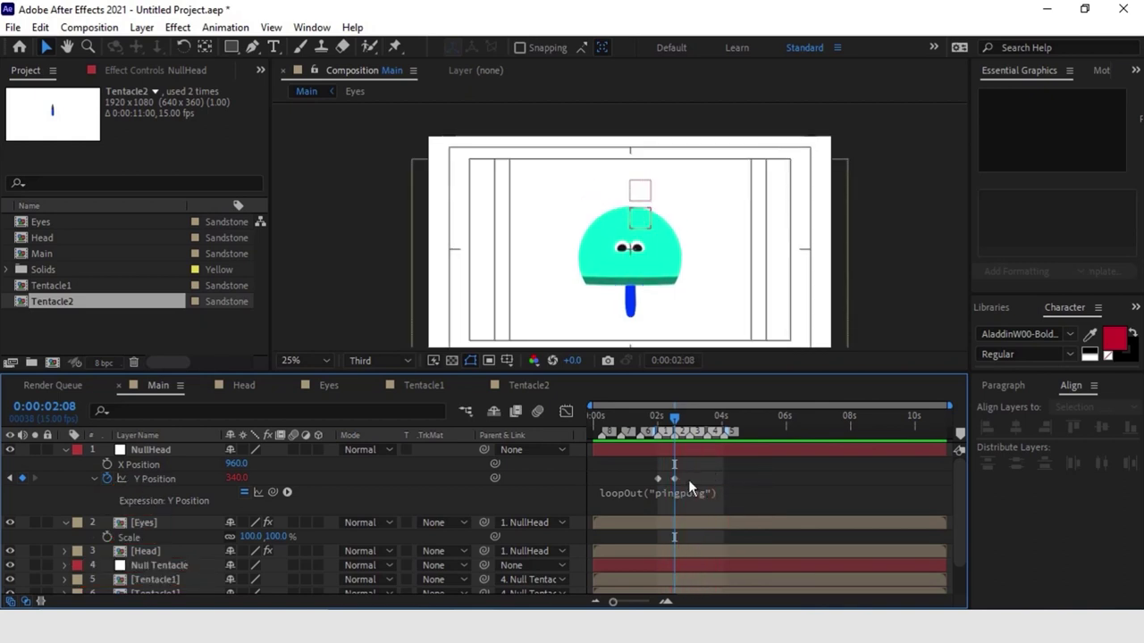
Step: Apply Easy Ease to both NullHead Y Position keyframes
{"action": "left_click_drag", "start_coordinate": [689, 475], "coordinate": [649, 481]}
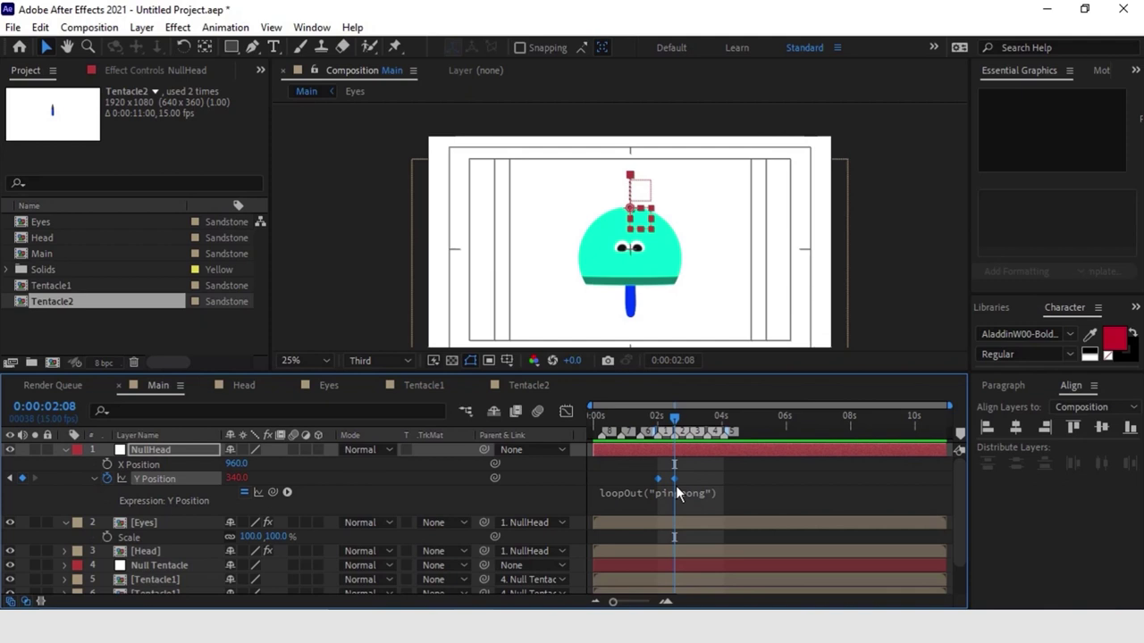
{"action": "right_click", "coordinate": [659, 478]}
{"action": "mouse_move", "coordinate": [804, 466]}
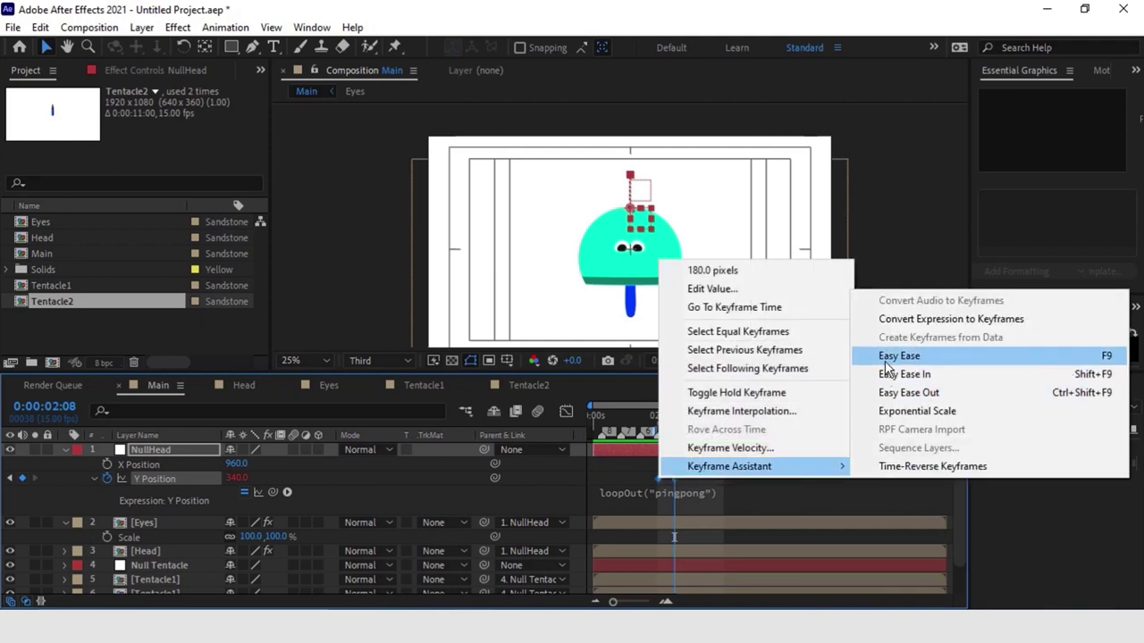
{"action": "left_click", "coordinate": [884, 361]}
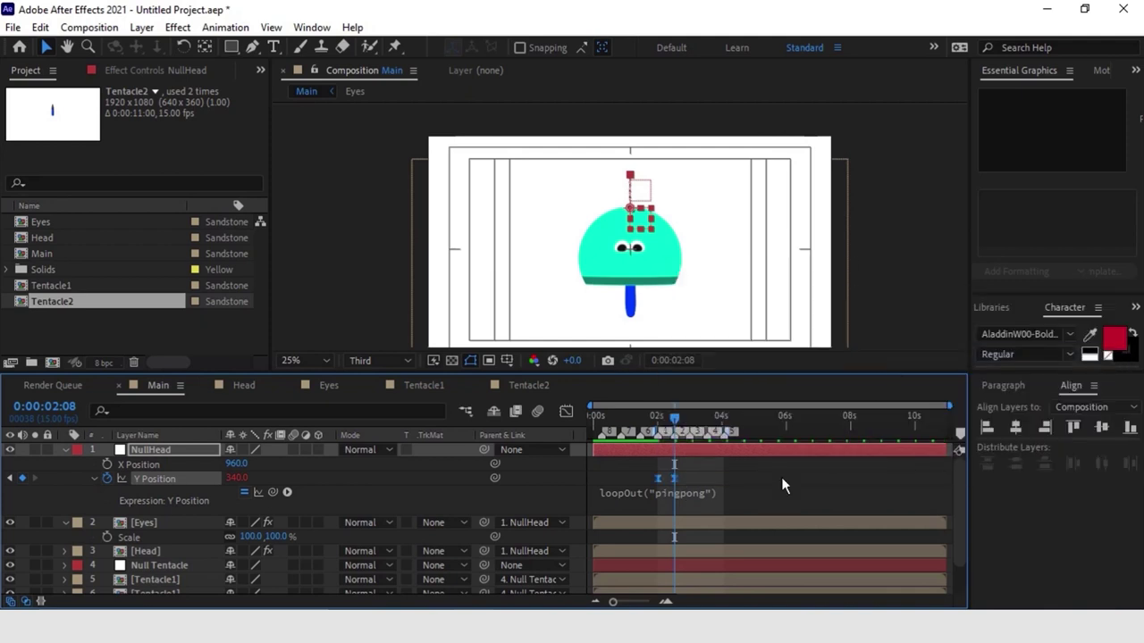
Step: Reshape NullHead's Y Position speed curve so it peaks sharply just before the second keyframe, and preview the motion
{"action": "left_click", "coordinate": [566, 411]}
{"action": "scroll", "coordinate": [685, 552], "scroll_direction": "up", "scroll_amount": 5}
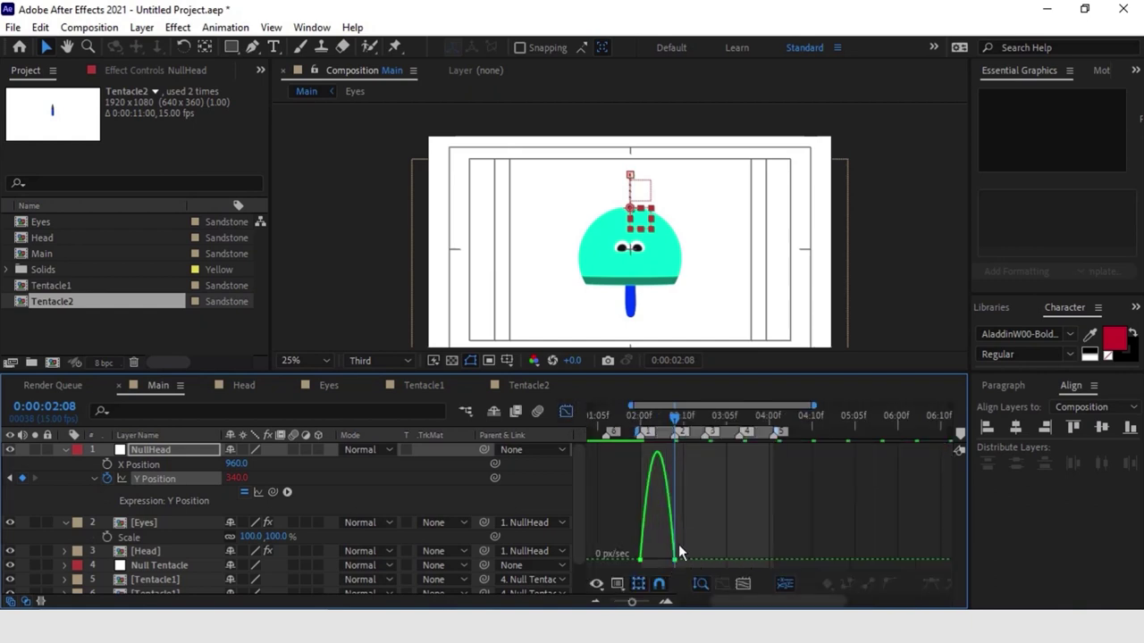
{"action": "left_click", "coordinate": [642, 561]}
{"action": "left_click_drag", "start_coordinate": [649, 561], "coordinate": [665, 565]}
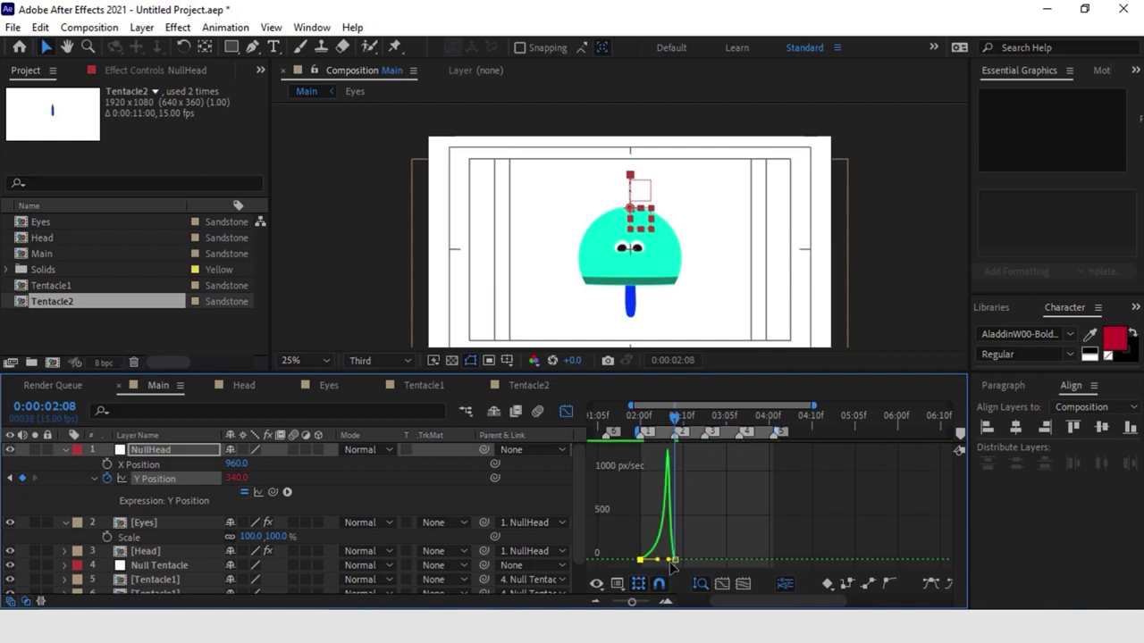
{"action": "left_click", "coordinate": [566, 411]}
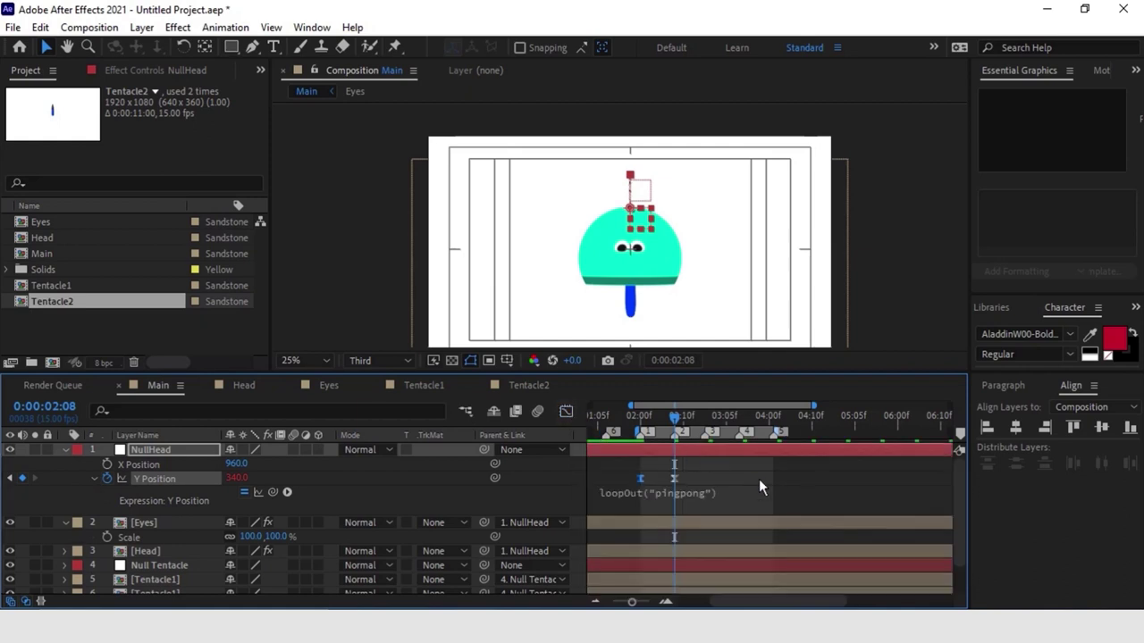
{"action": "key", "text": "space"}
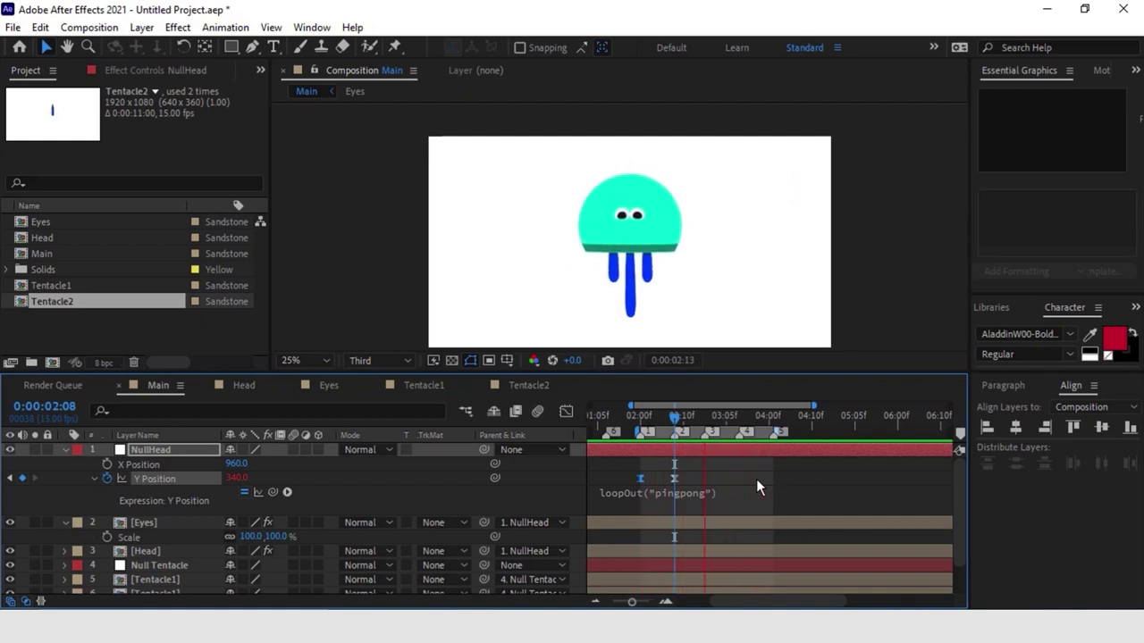
{"action": "key", "text": "space"}
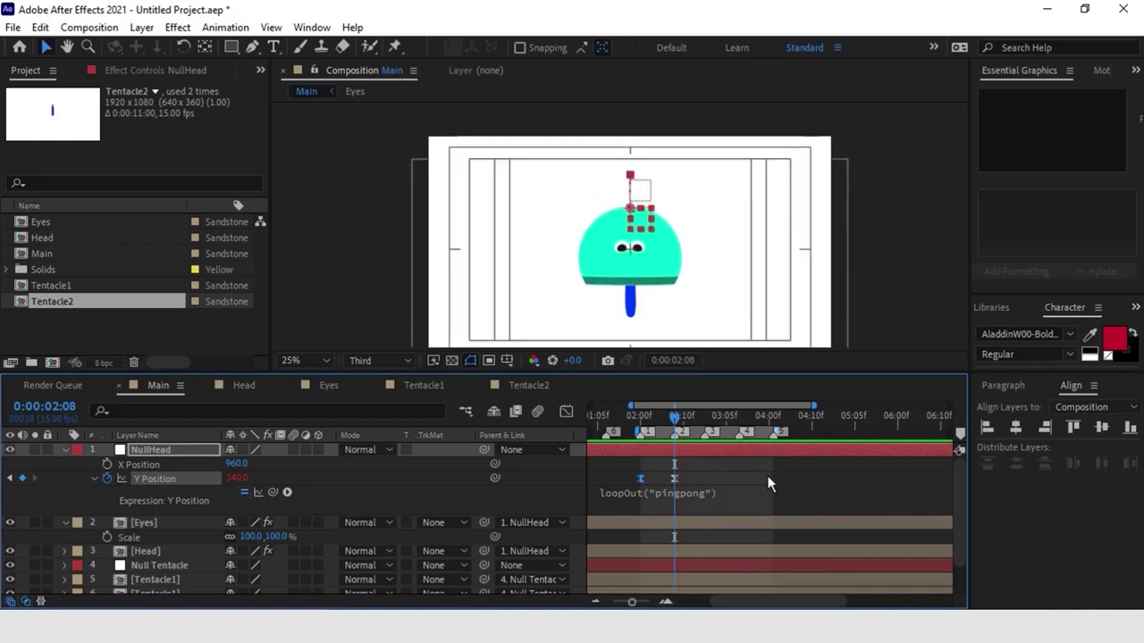
Step: Unlink the Head layer's Scale proportions, set Scale to 100, 80 % and keyframe it at 0:00:02:08
{"action": "left_click", "coordinate": [65, 449]}
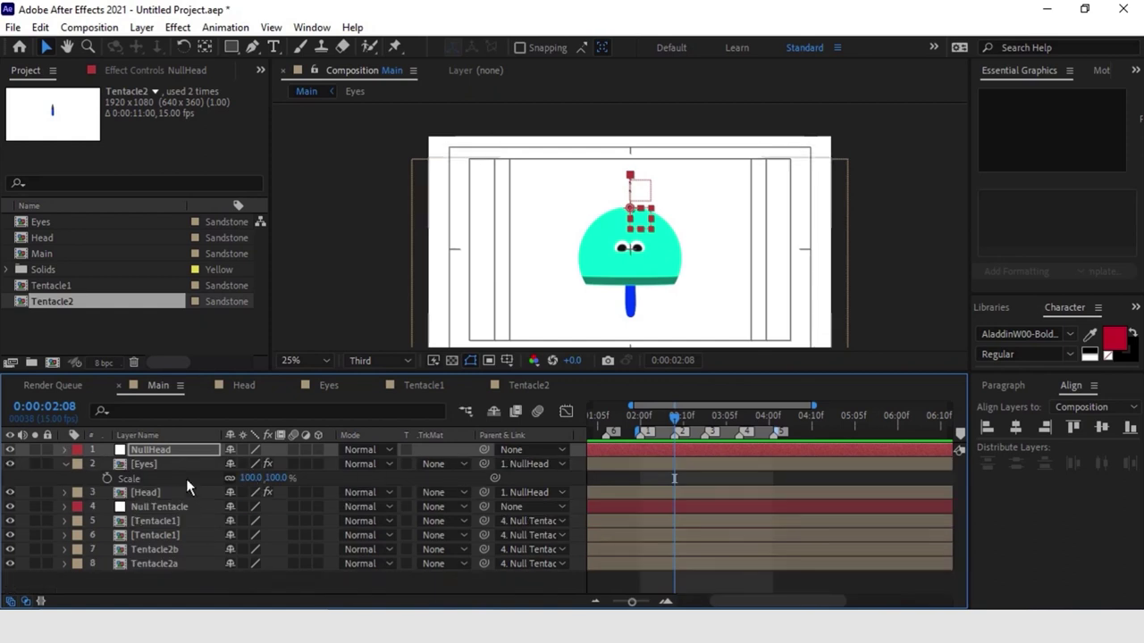
{"action": "left_click", "coordinate": [145, 464]}
{"action": "left_click", "coordinate": [155, 493]}
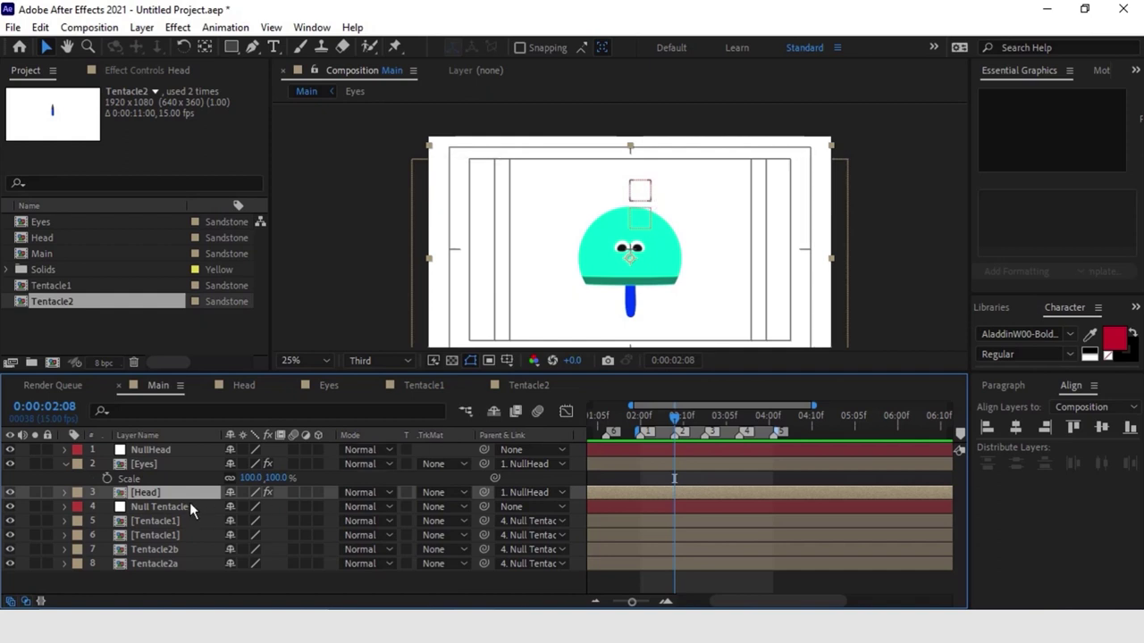
{"action": "key", "text": "s"}
{"action": "left_click", "coordinate": [229, 506]}
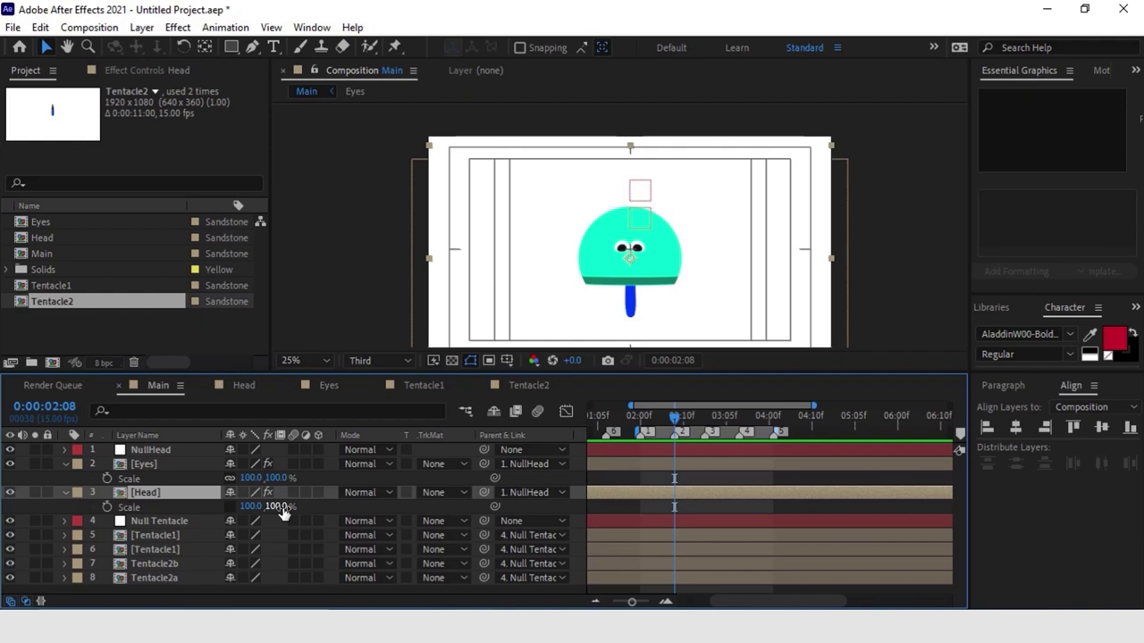
{"action": "key", "text": "u"}
{"action": "left_click_drag", "start_coordinate": [278, 528], "coordinate": [264, 526]}
{"action": "left_click", "coordinate": [108, 521]}
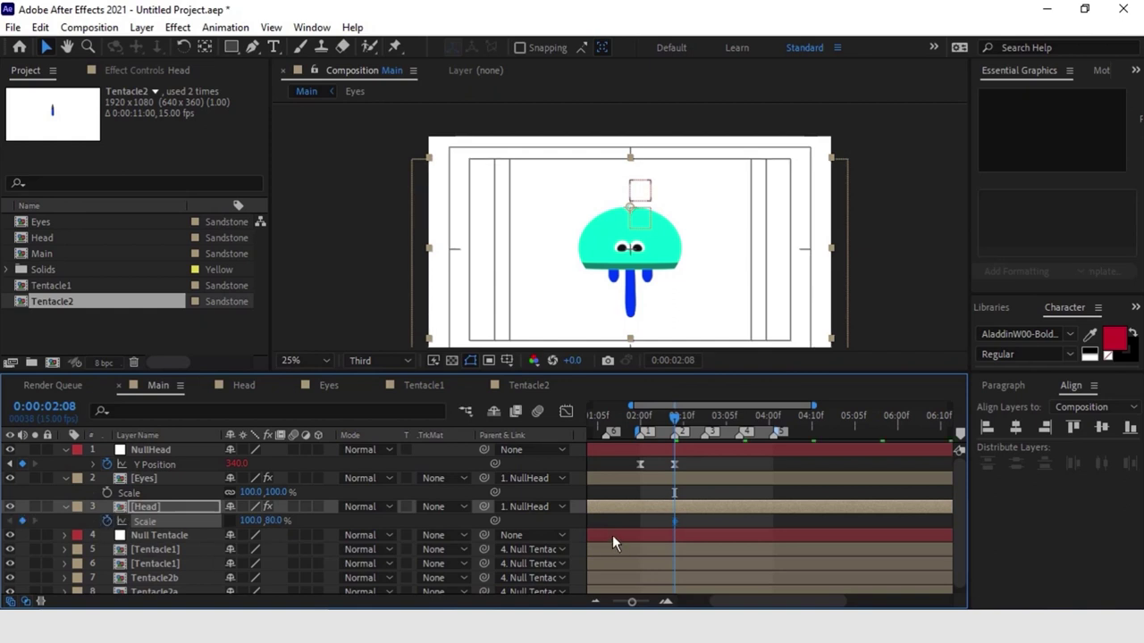
Step: Keyframe Head's Scale at 100, 80 % at 0:00:01:07 and 79, 112 % at 0:00:01:09, and easy-ease all three keyframes
{"action": "left_click_drag", "start_coordinate": [674, 416], "coordinate": [606, 420]}
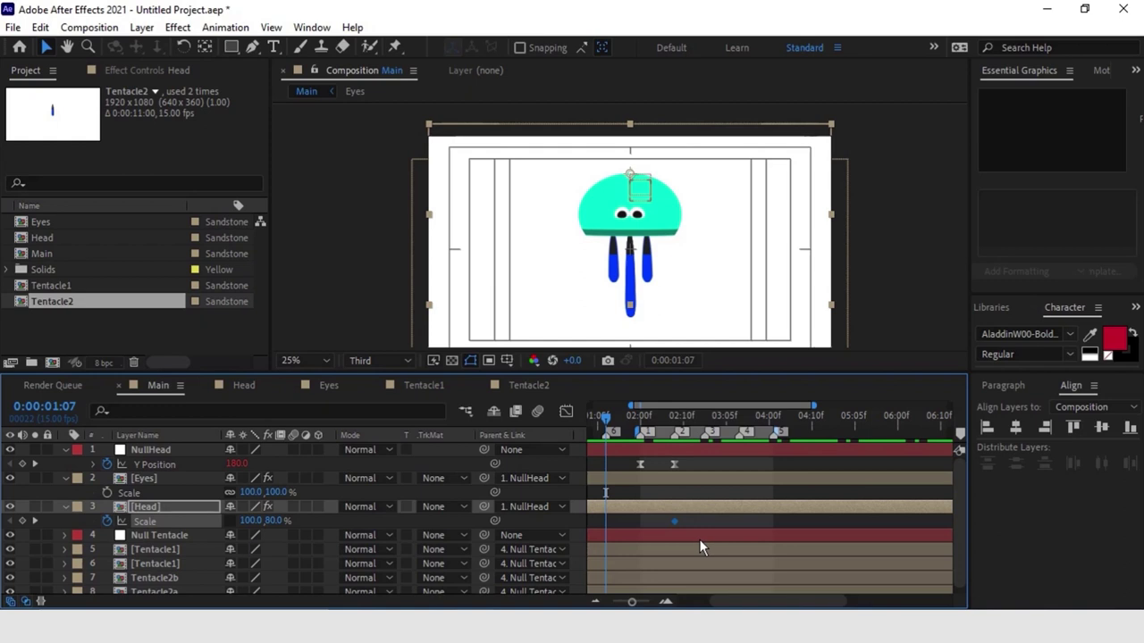
{"action": "key", "text": "alt+shift+s"}
{"action": "key", "text": "Page_Down"}
{"action": "key", "text": "Page_Down"}
{"action": "left_click_drag", "start_coordinate": [274, 521], "coordinate": [227, 521]}
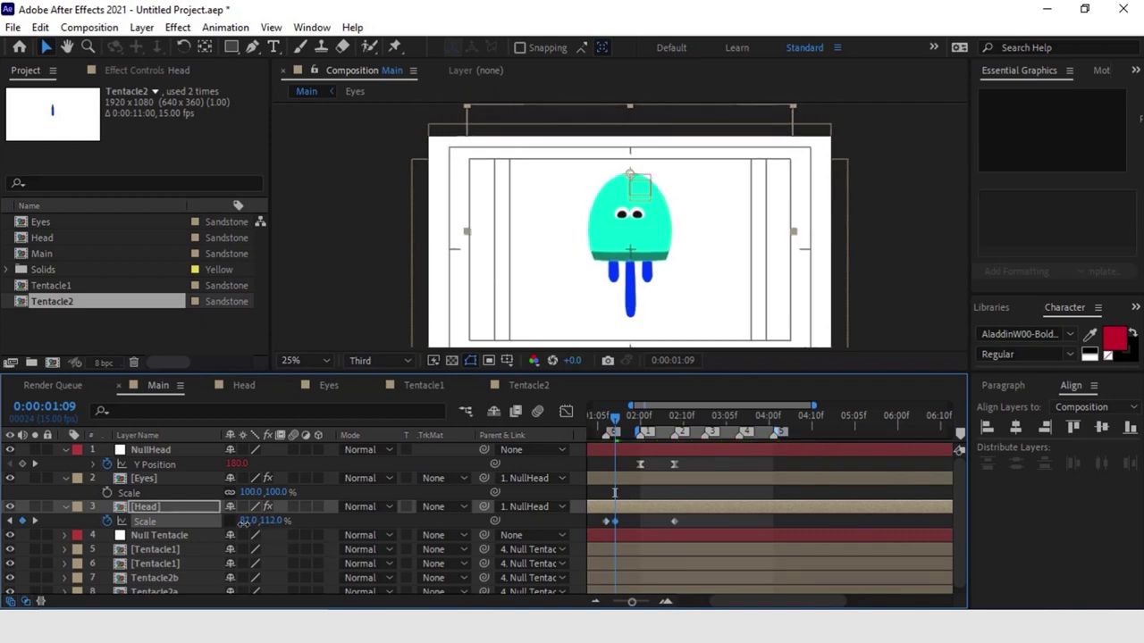
{"action": "left_click_drag", "start_coordinate": [689, 522], "coordinate": [598, 533]}
{"action": "key", "text": "F9"}
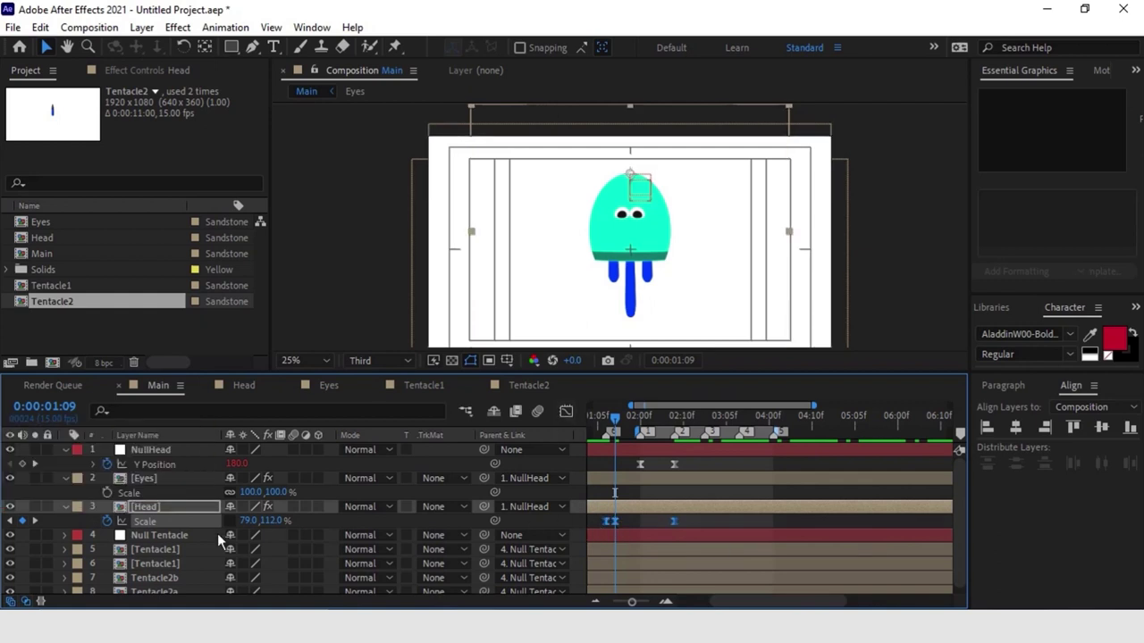
Step: Add the expression loopOut("cycle") to the Head layer's Scale and preview the animation
{"action": "left_click", "coordinate": [107, 521], "text": "alt"}
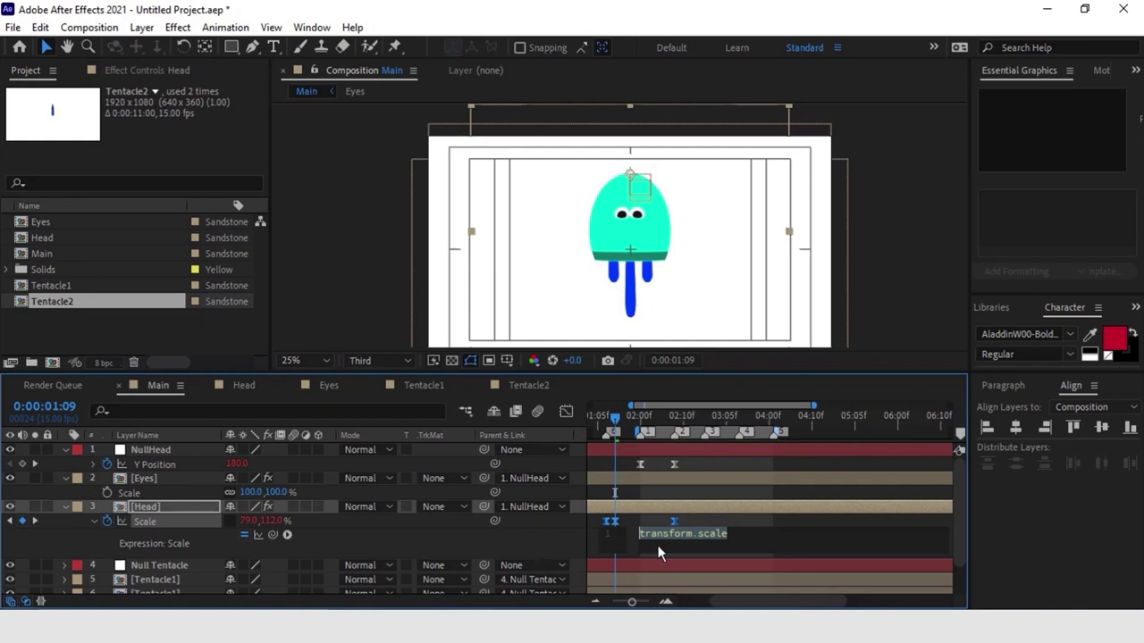
{"action": "type", "text": "loop"}
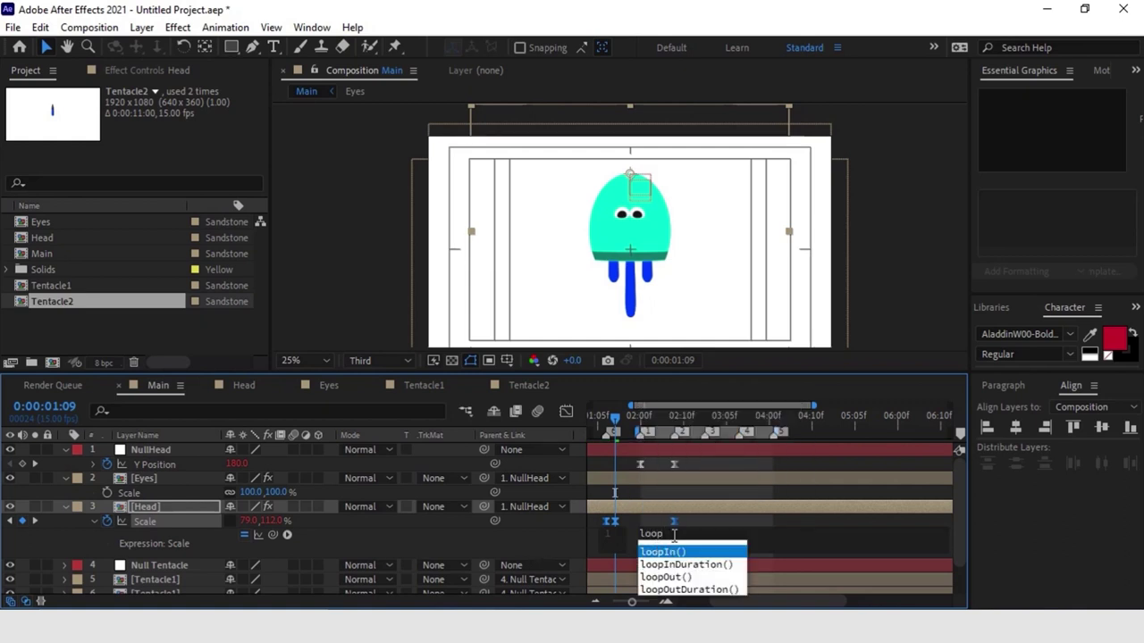
{"action": "key", "text": "Down"}
{"action": "key", "text": "Down"}
{"action": "key", "text": "Return"}
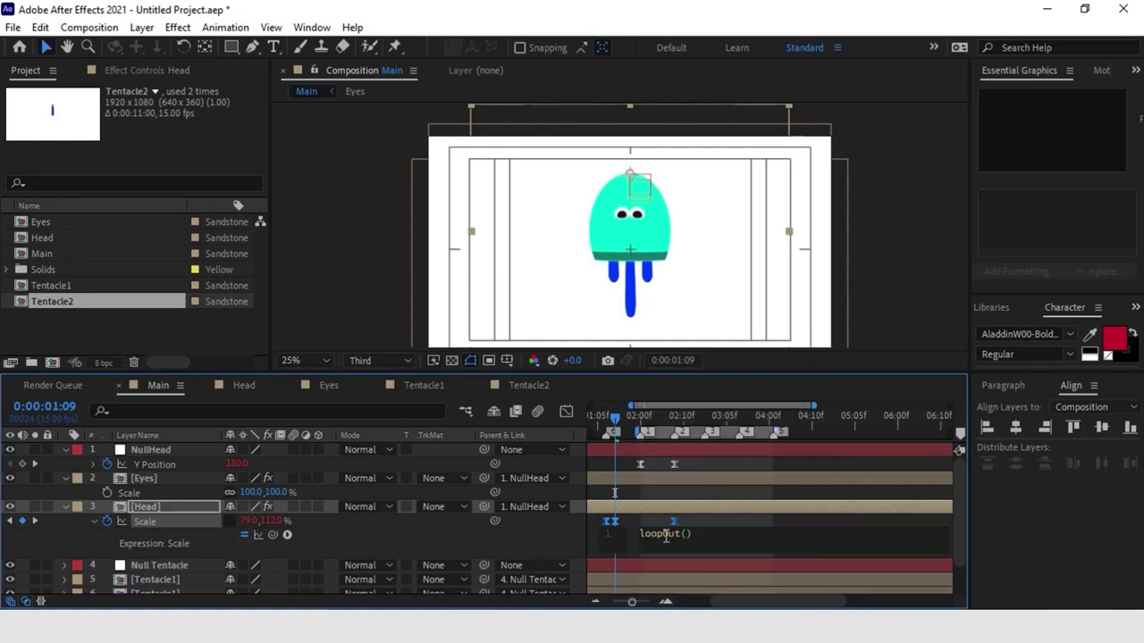
{"action": "type", "text": "\""}
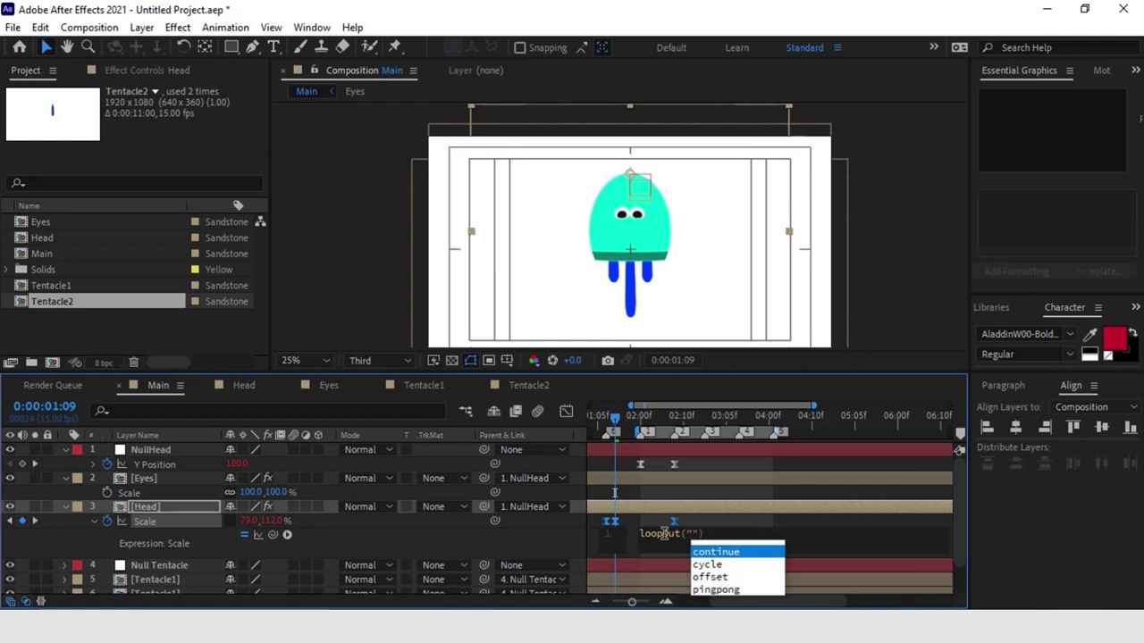
{"action": "key", "text": "Down"}
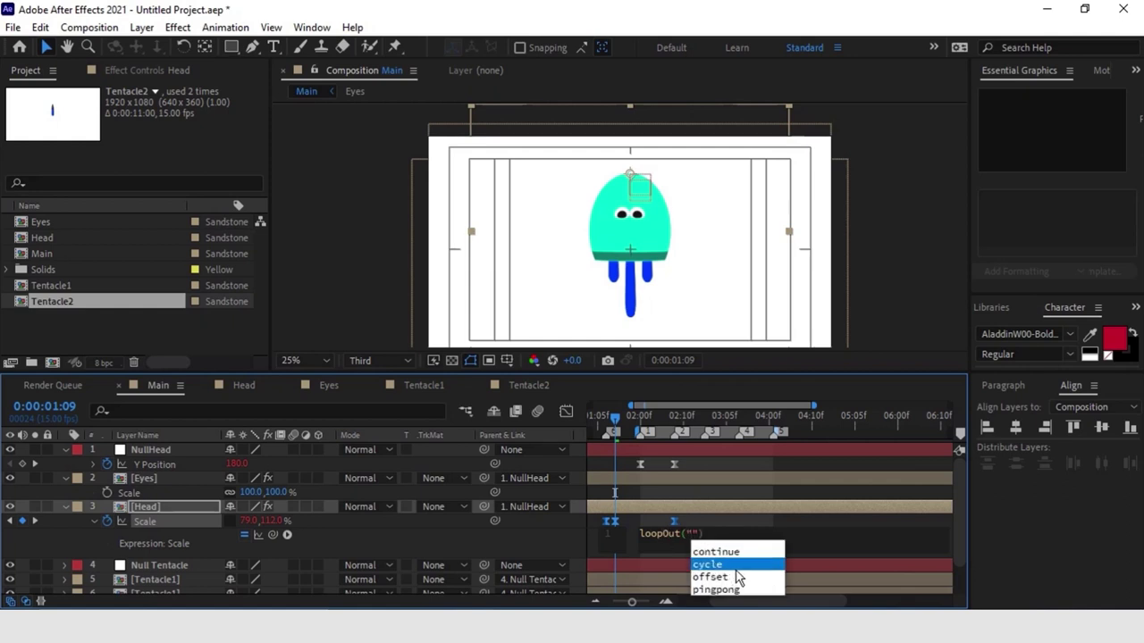
{"action": "key", "text": "Return"}
{"action": "left_click", "coordinate": [788, 492]}
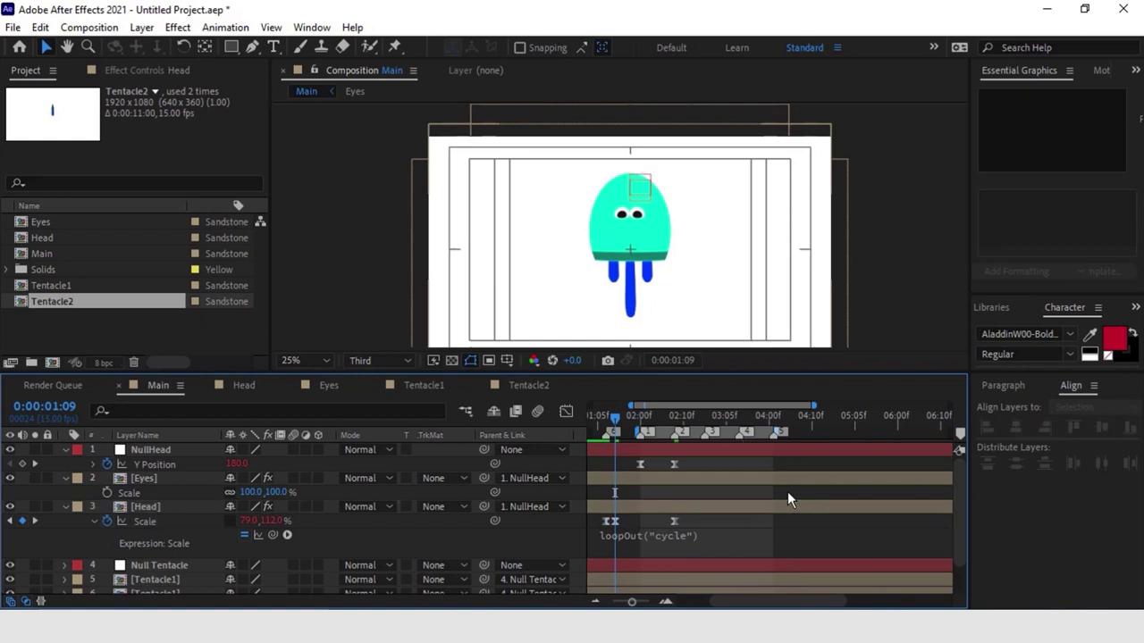
{"action": "key", "text": "space"}
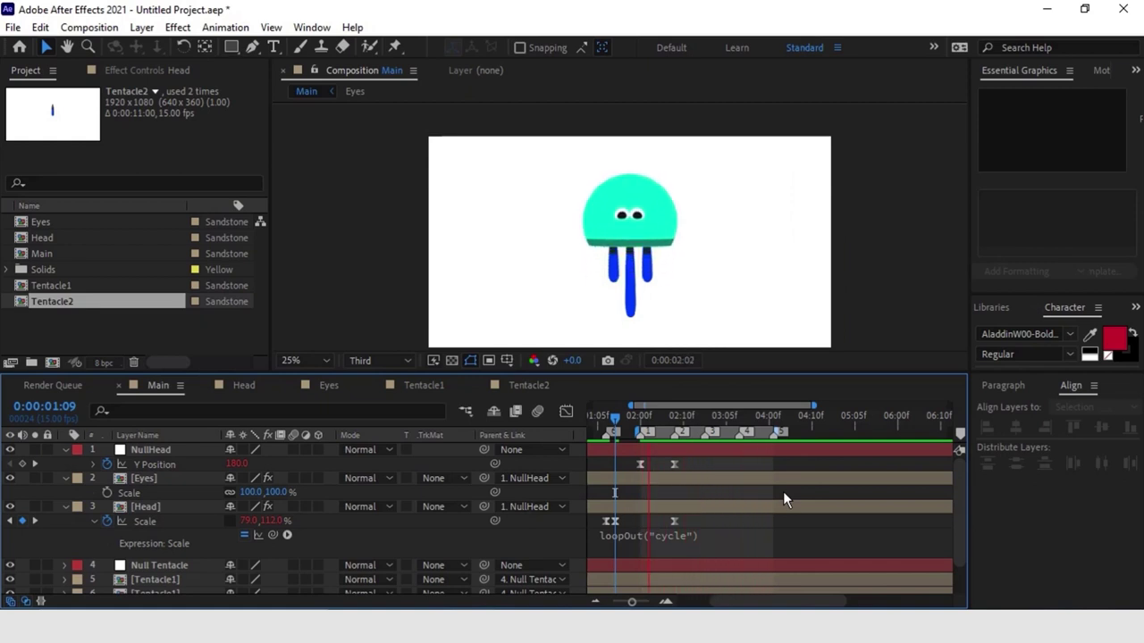
{"action": "key", "text": "space"}
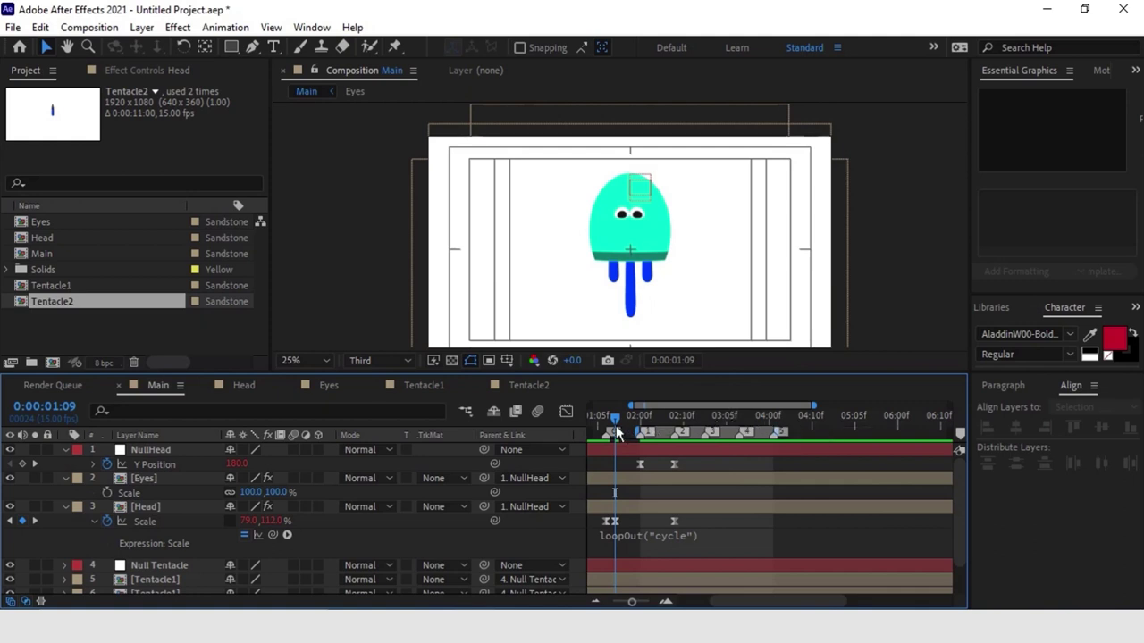
Step: Open the Head composition at 0:00:02:08 and keyframe the Position of White Solid 1 on layer 2
{"action": "left_click_drag", "start_coordinate": [616, 423], "coordinate": [675, 427]}
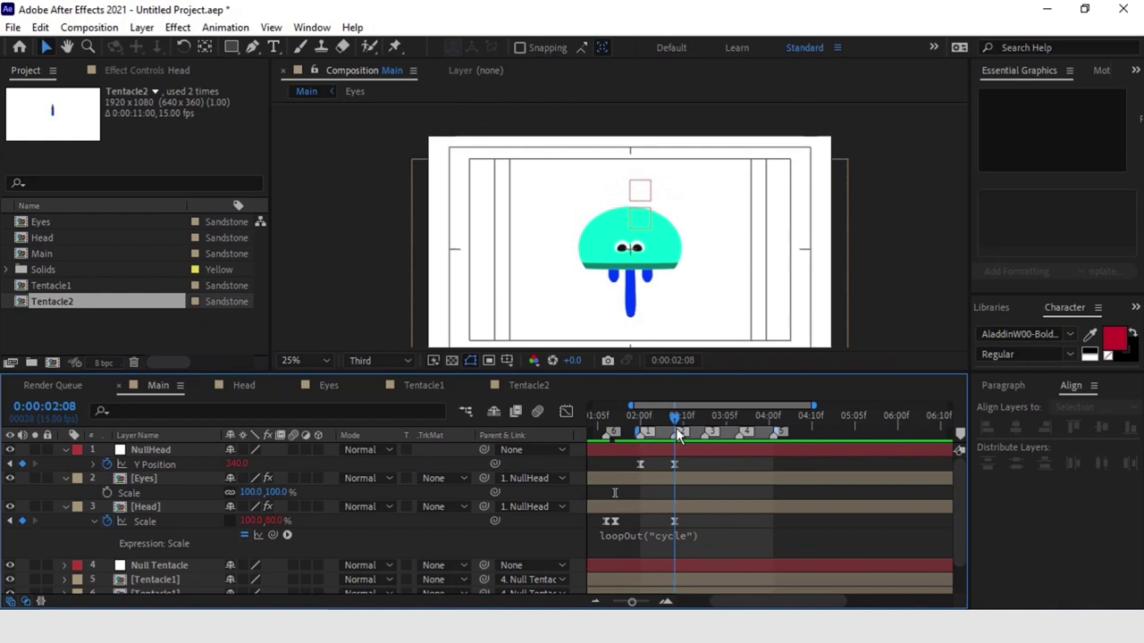
{"action": "double_click", "coordinate": [699, 518]}
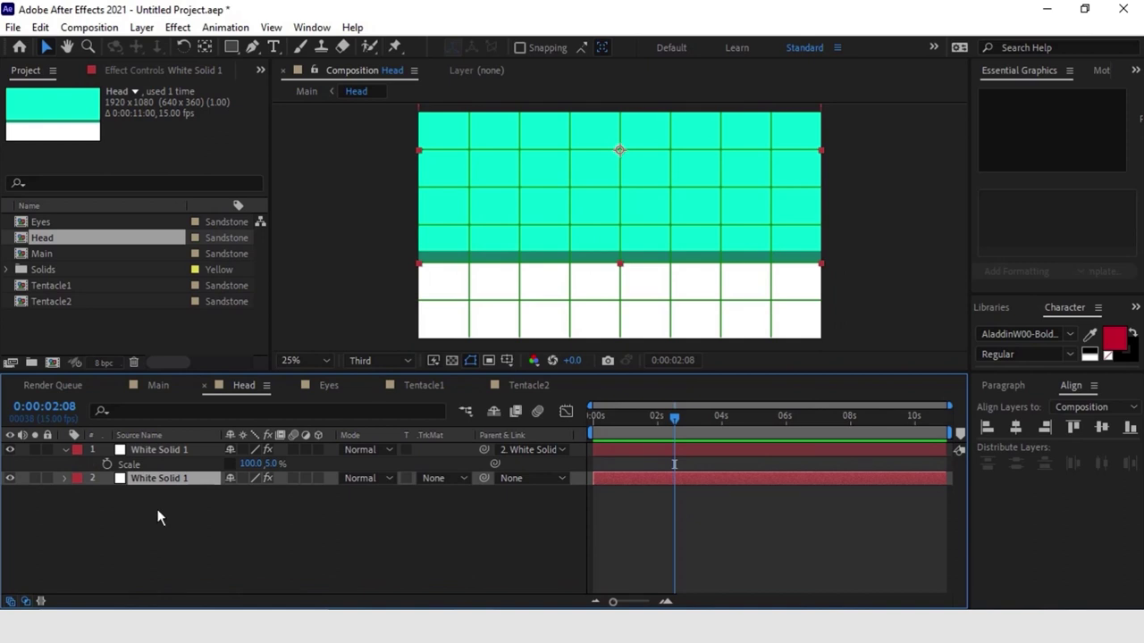
{"action": "key", "text": "p"}
{"action": "left_click", "coordinate": [108, 493]}
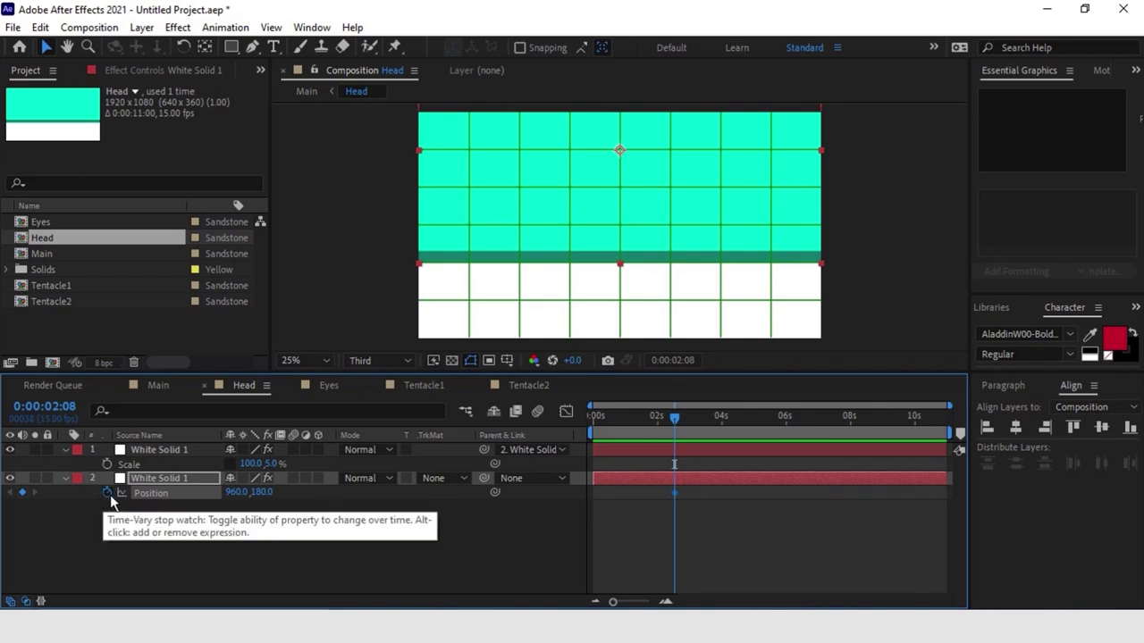
Step: Keyframe the layer 2 White Solid 1's Position at 960, 180 at 0:00:01:07 and 960, 236 at 0:00:01:09, and easy-ease all three keyframes
{"action": "left_click", "coordinate": [160, 386]}
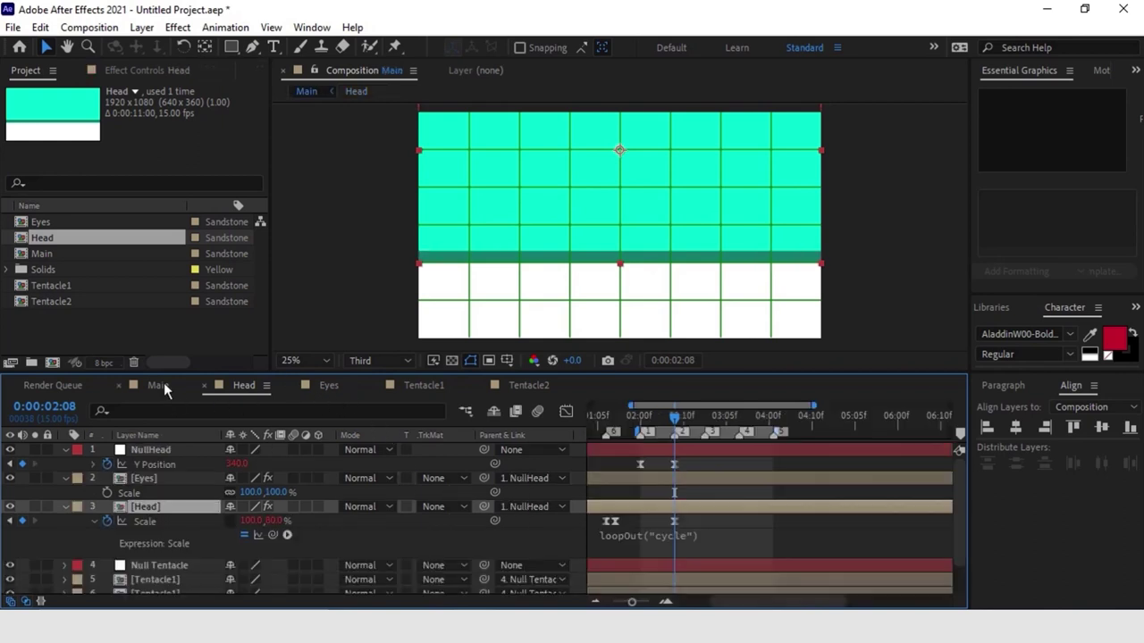
{"action": "left_click", "coordinate": [606, 418]}
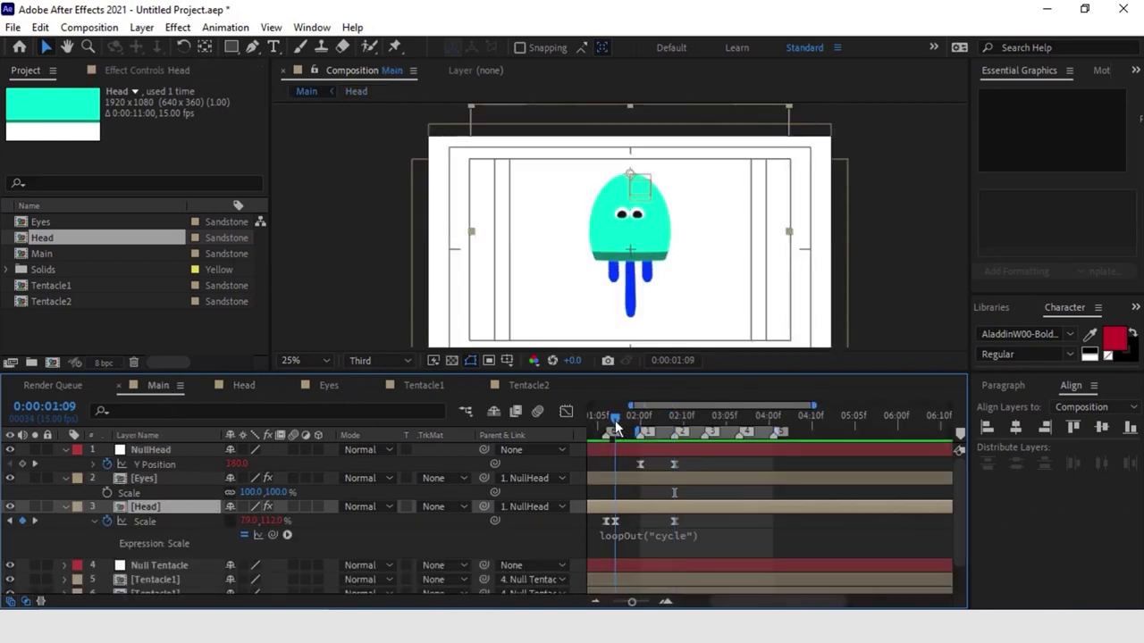
{"action": "double_click", "coordinate": [623, 507]}
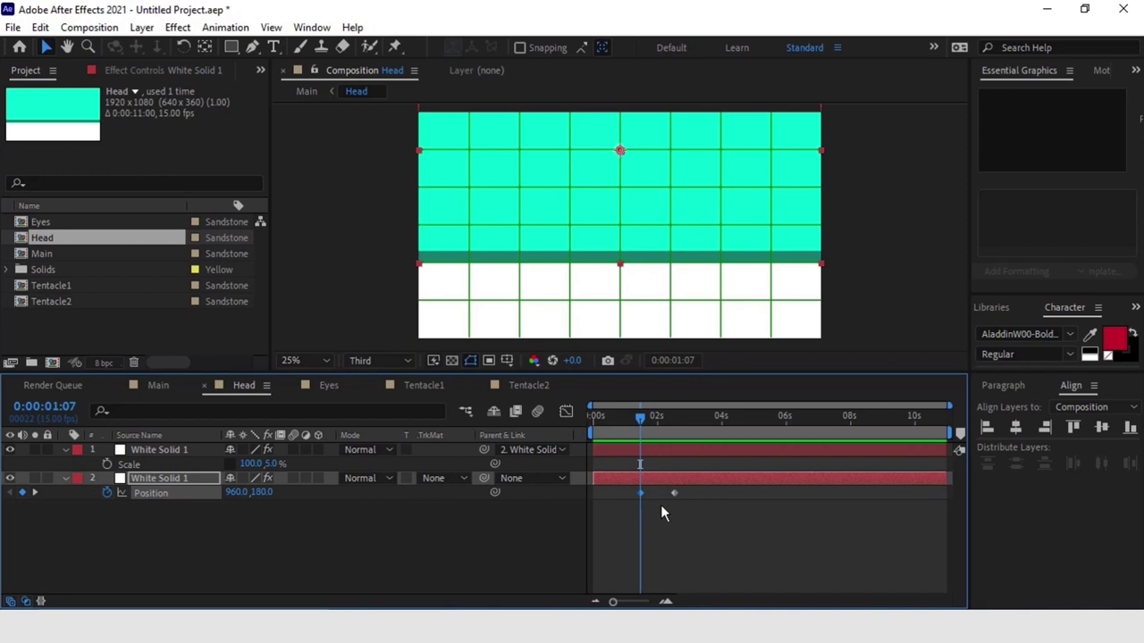
{"action": "key", "text": "Page_Down"}
{"action": "key", "text": "Page_Down"}
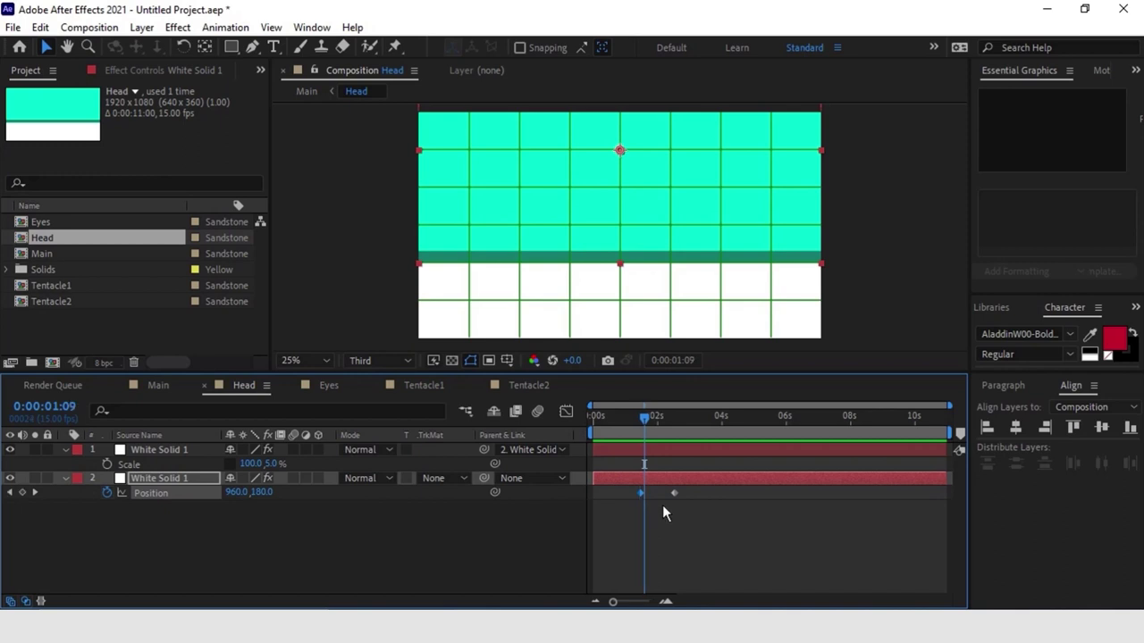
{"action": "key", "text": "shift+Down"}
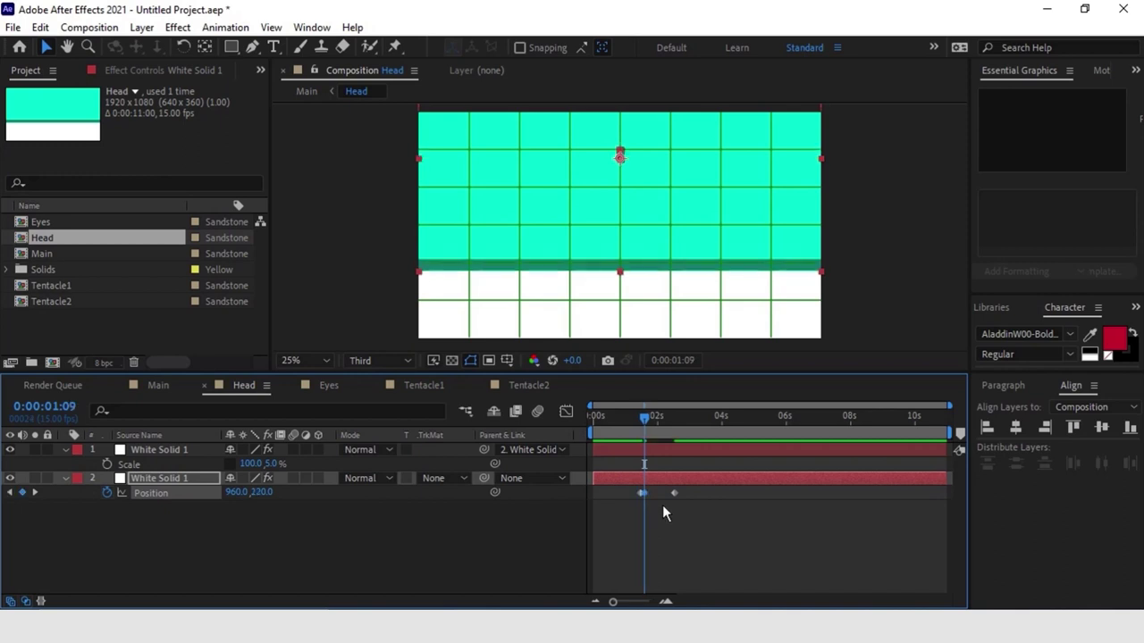
{"action": "key", "text": "Down"}
{"action": "key", "text": "Down"}
{"action": "key", "text": "Down"}
{"action": "key", "text": "Down"}
{"action": "key", "text": "Down"}
{"action": "key", "text": "Down"}
{"action": "key", "text": "Down"}
{"action": "key", "text": "Down"}
{"action": "key", "text": "Down"}
{"action": "key", "text": "Down"}
{"action": "key", "text": "Down"}
{"action": "key", "text": "Down"}
{"action": "key", "text": "Down"}
{"action": "key", "text": "Down"}
{"action": "key", "text": "Down"}
{"action": "key", "text": "Down"}
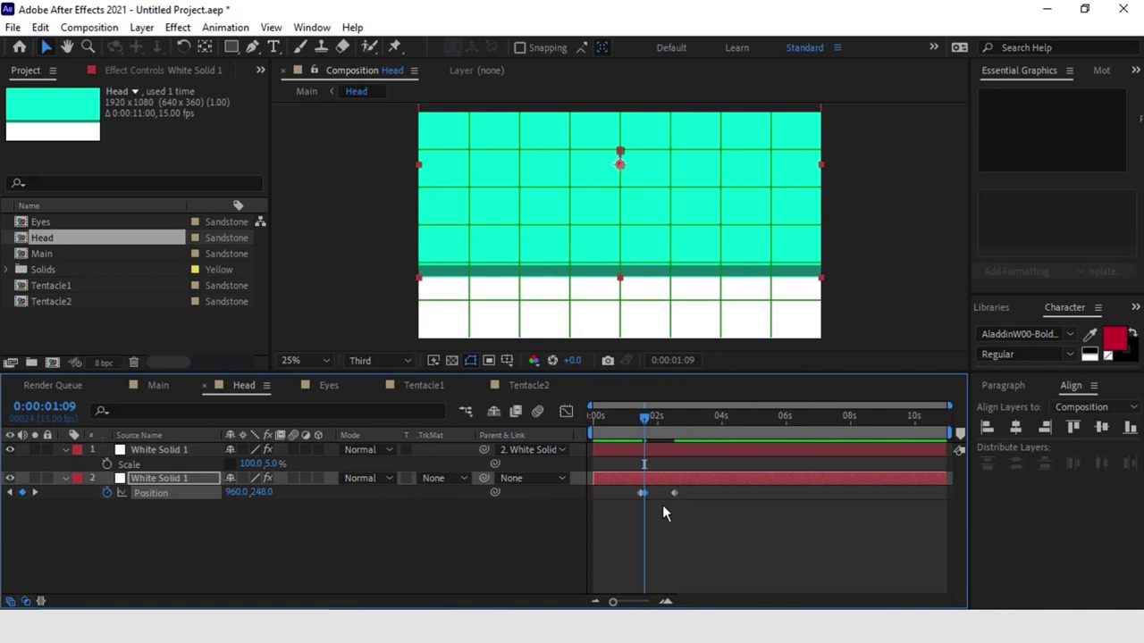
{"action": "left_click_drag", "start_coordinate": [699, 492], "coordinate": [630, 513]}
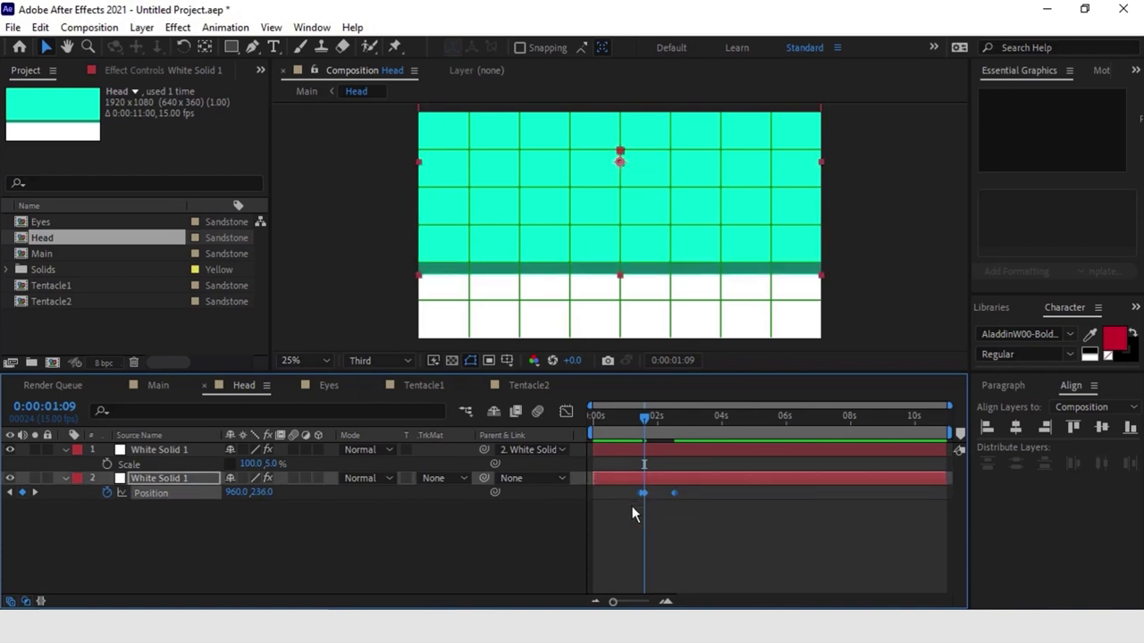
{"action": "key", "text": "F9"}
Step: Add the expression loopOut("cycle") to the Position of White Solid 1 on layer 2
{"action": "left_click", "coordinate": [107, 492], "text": "alt"}
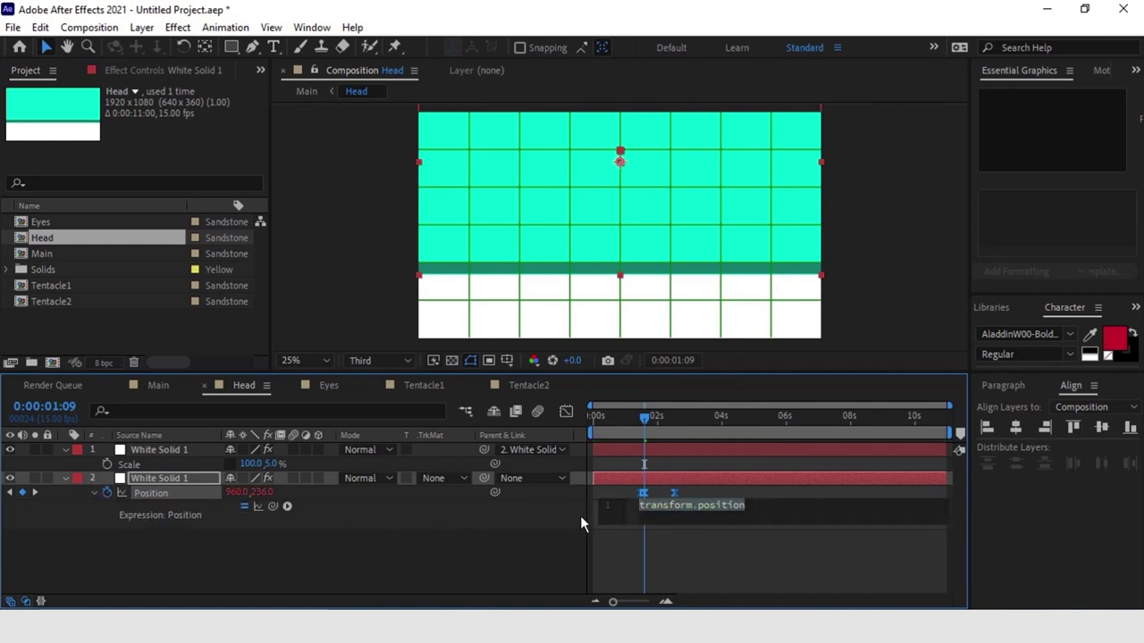
{"action": "type", "text": "loop"}
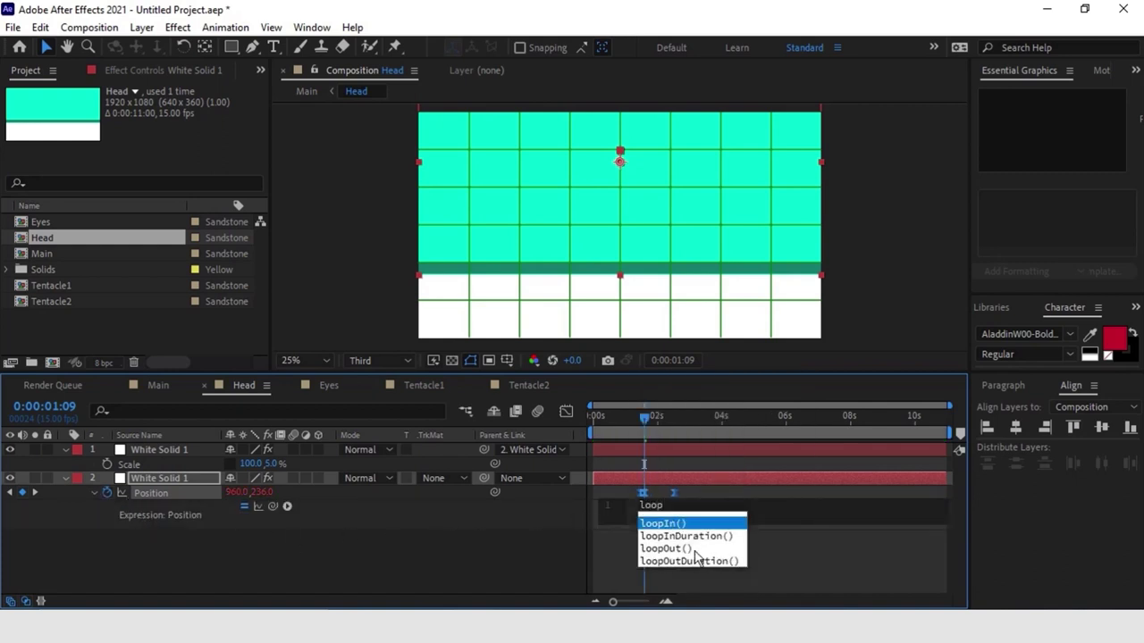
{"action": "left_click", "coordinate": [691, 550]}
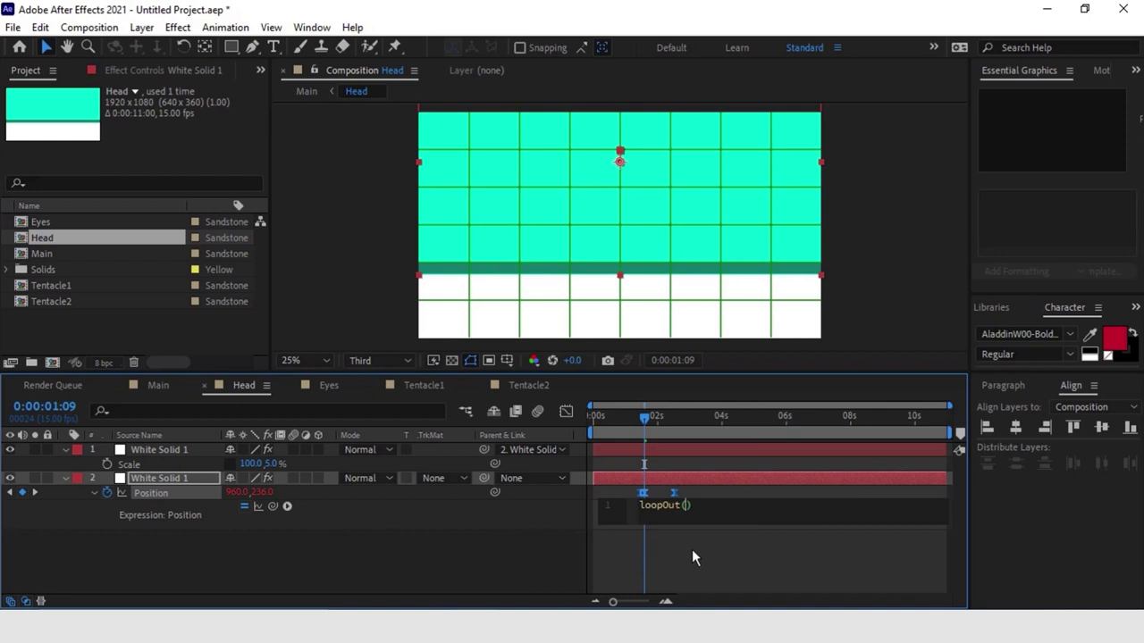
{"action": "type", "text": "\""}
{"action": "key", "text": "Down"}
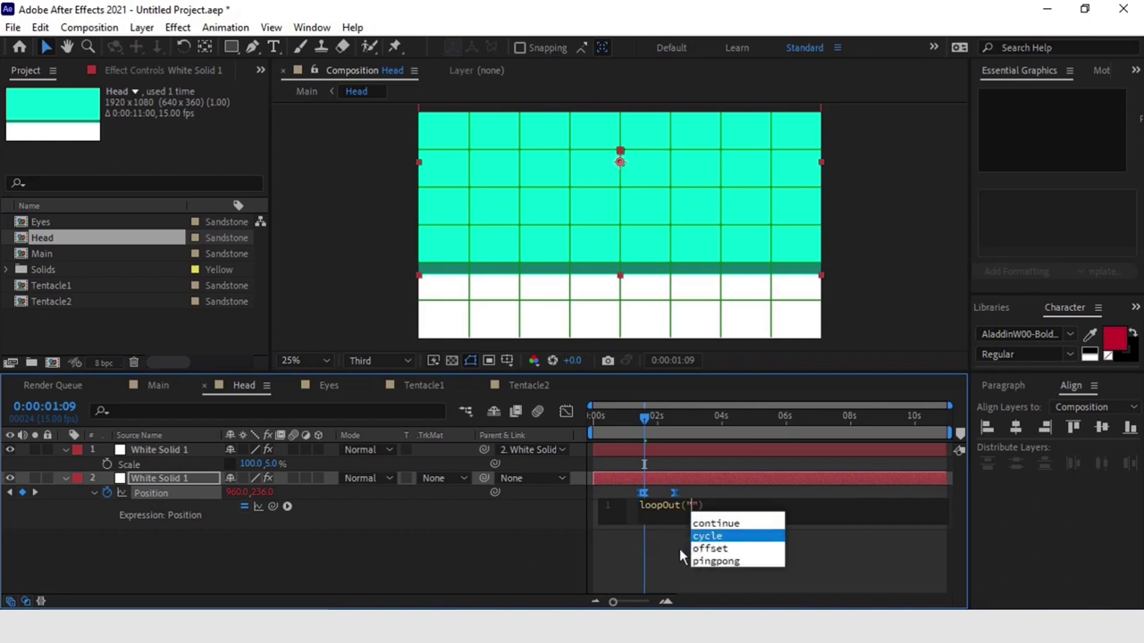
{"action": "key", "text": "Return"}
{"action": "left_click", "coordinate": [683, 558]}
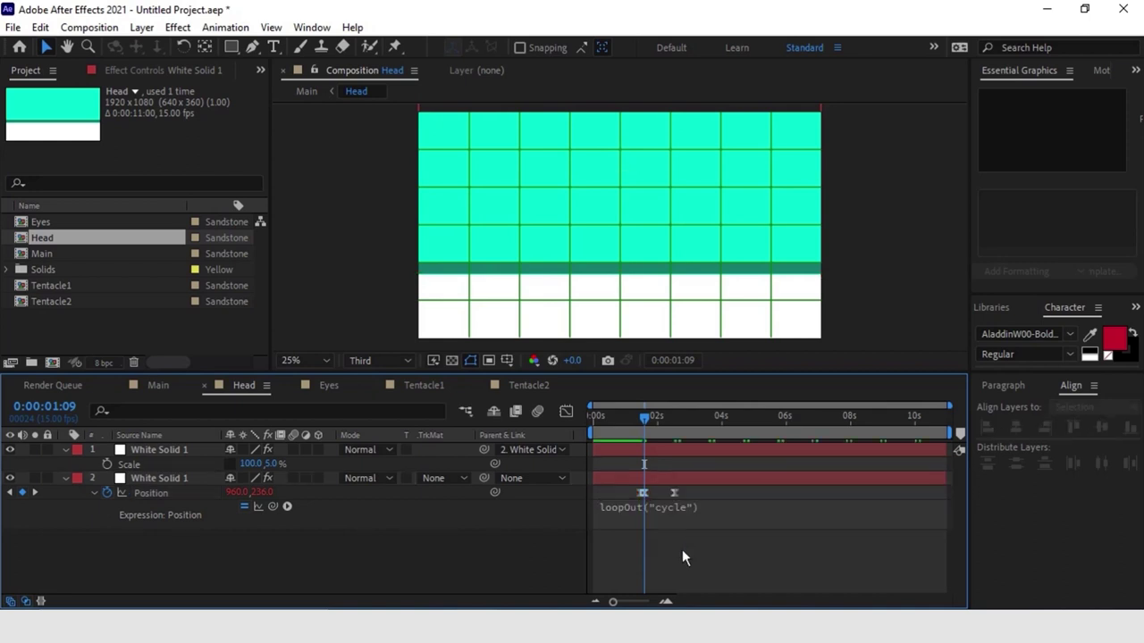
Step: Return to the Main composition and preview the jellyfish animation
{"action": "left_click", "coordinate": [158, 385]}
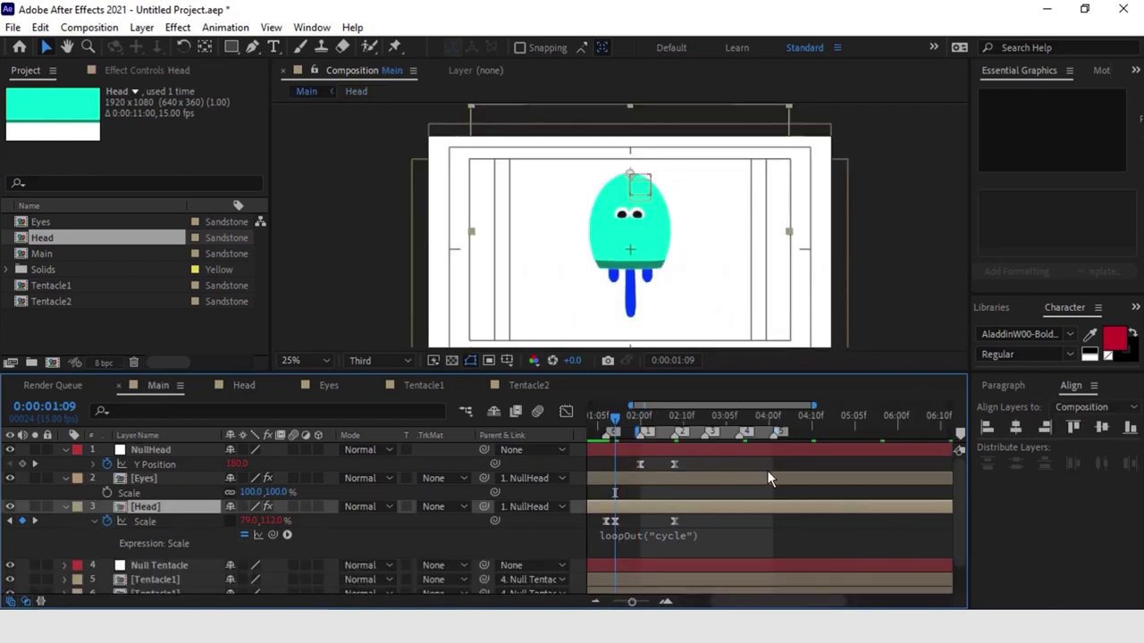
{"action": "key", "text": "space"}
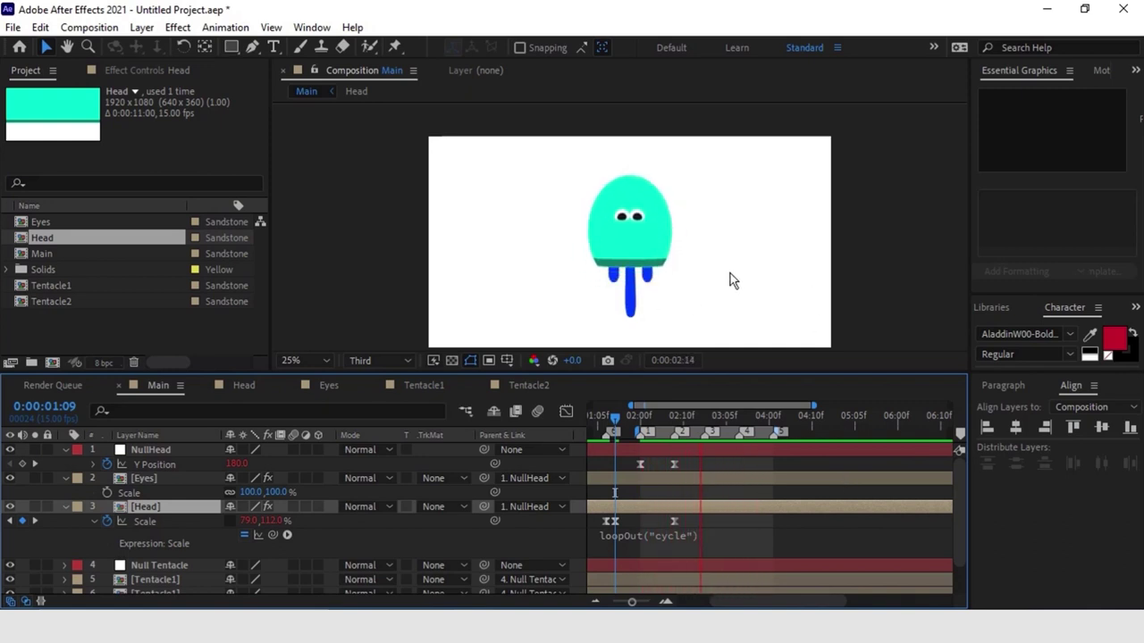
{"action": "key", "text": "space"}
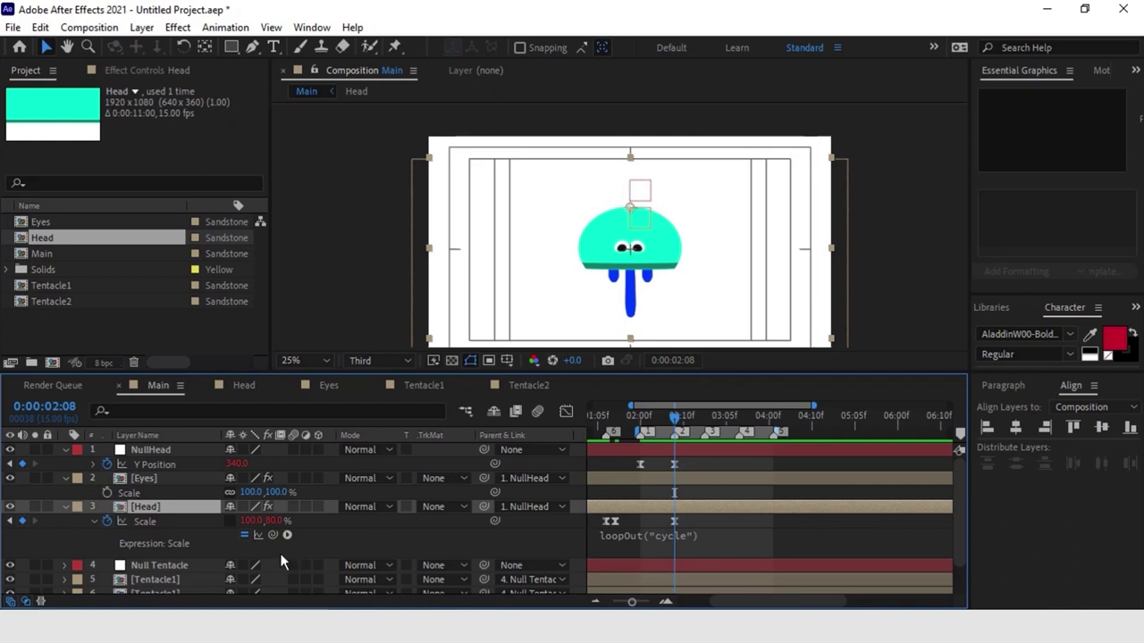
Step: Keyframe the Head layer's CC Sphere Rotation X at 0:00:02:08 with a value of 9°
{"action": "key", "text": "r"}
{"action": "left_click", "coordinate": [124, 72]}
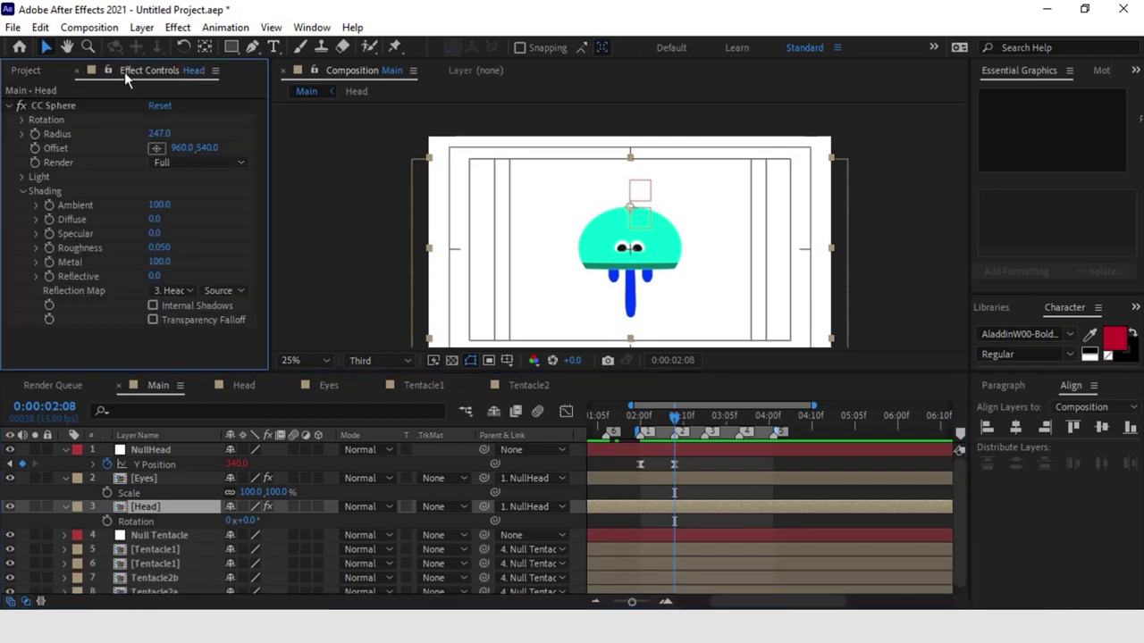
{"action": "left_click", "coordinate": [22, 119]}
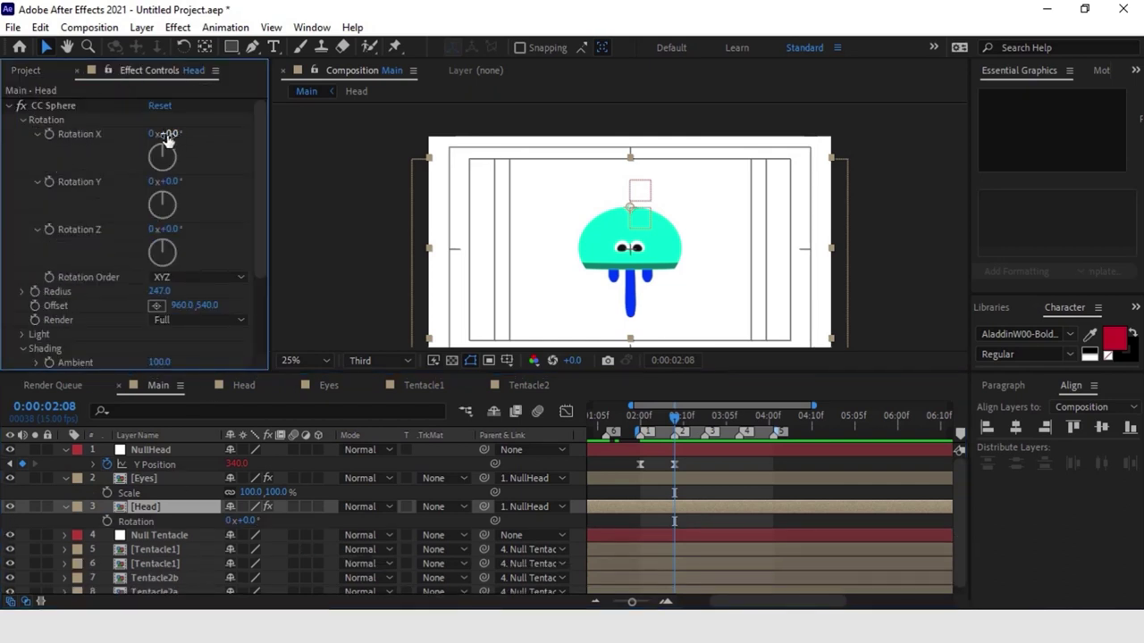
{"action": "key", "text": "s"}
{"action": "left_click", "coordinate": [51, 134]}
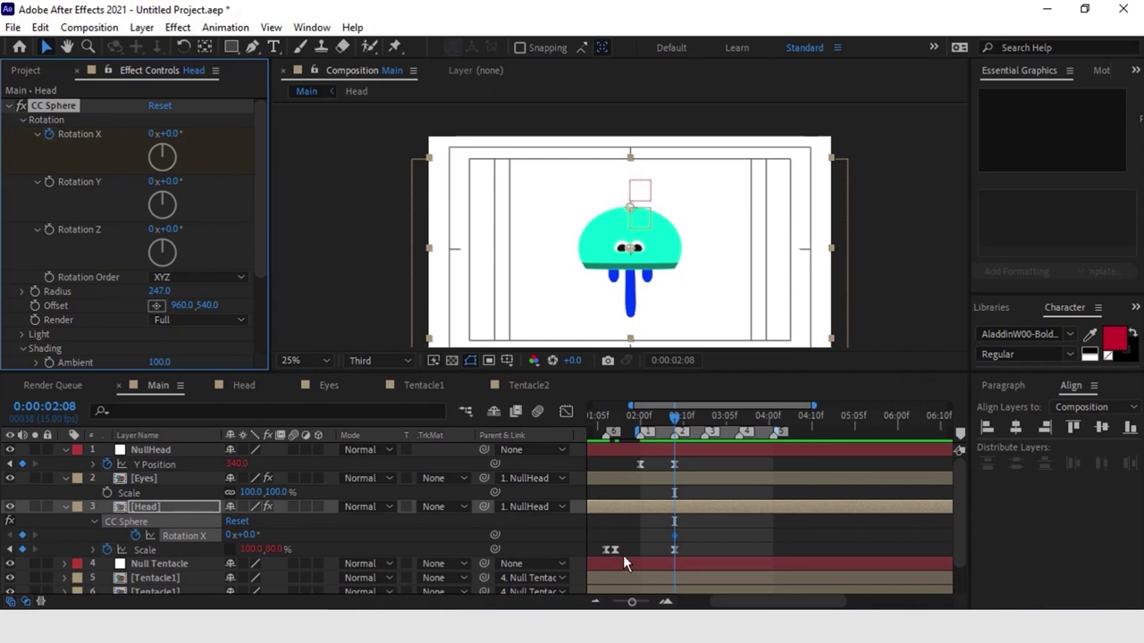
{"action": "left_click_drag", "start_coordinate": [242, 534], "coordinate": [256, 535]}
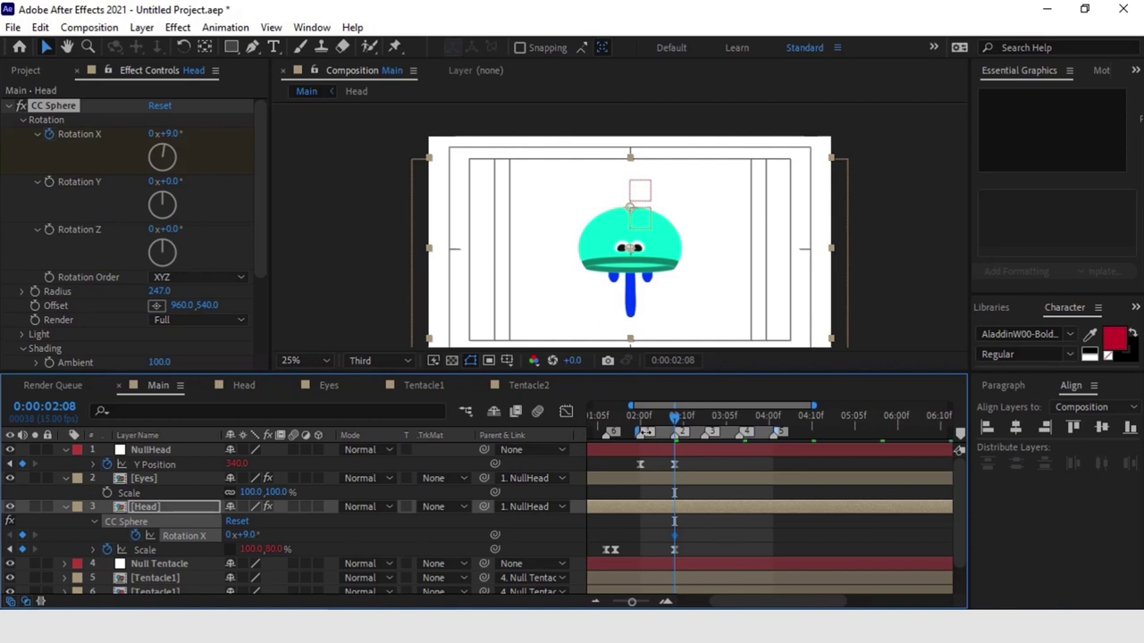
Step: Keyframe Head's CC Sphere Rotation X at 9° at 0:00:01:07 and -9° at 0:00:01:09, and easy-ease all three keyframes
{"action": "left_click", "coordinate": [605, 421]}
{"action": "left_click_drag", "start_coordinate": [605, 421], "coordinate": [615, 421]}
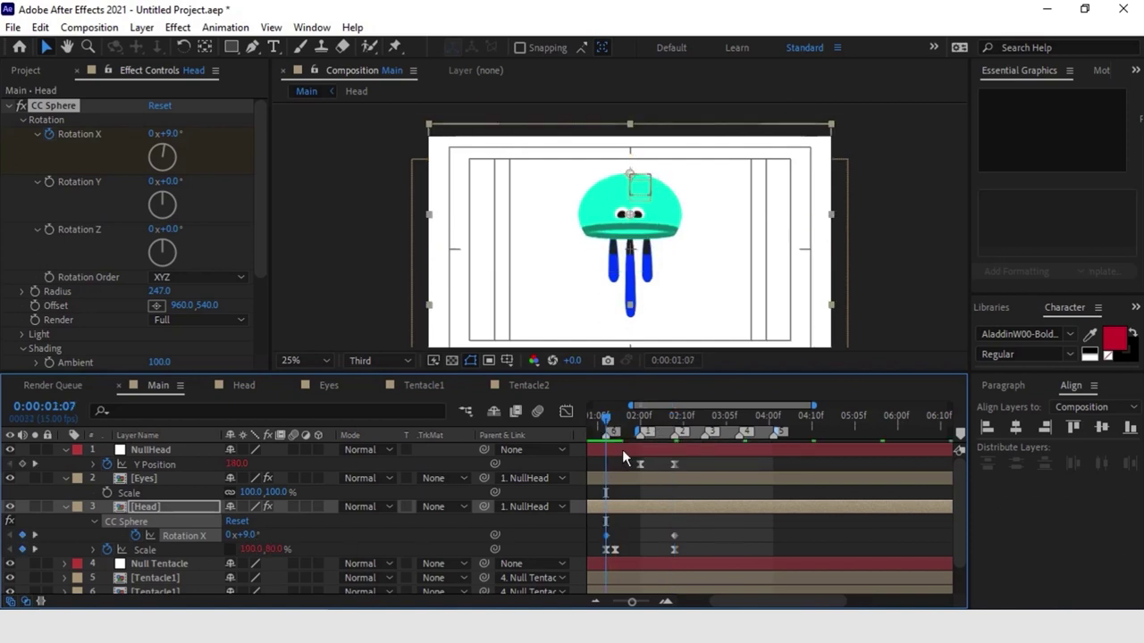
{"action": "left_click_drag", "start_coordinate": [248, 534], "coordinate": [232, 535]}
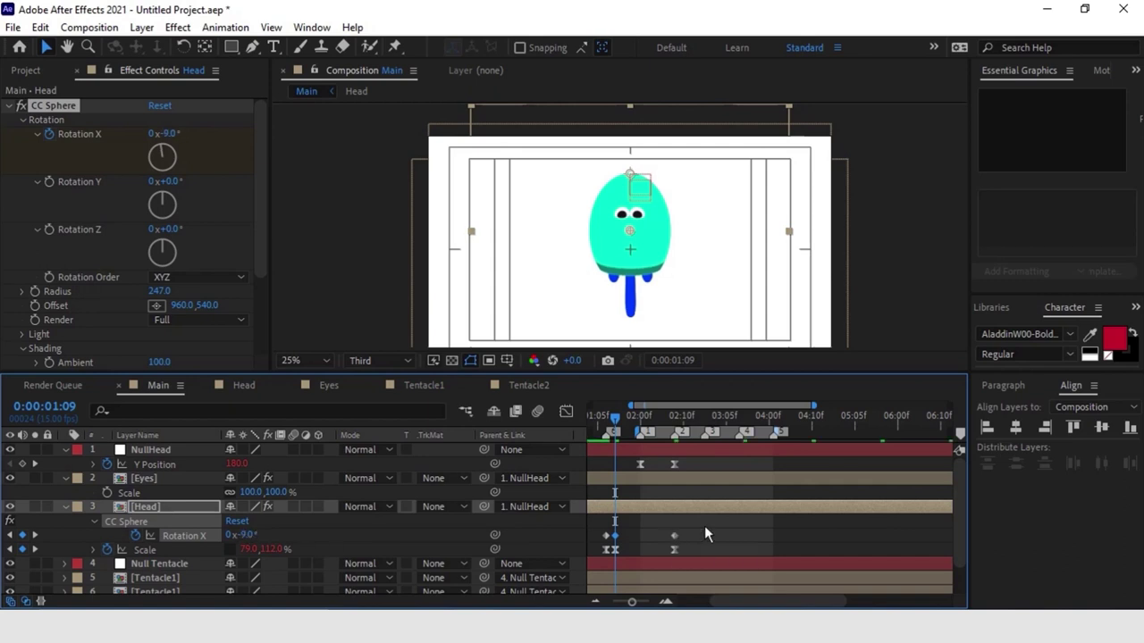
{"action": "left_click_drag", "start_coordinate": [703, 526], "coordinate": [594, 541]}
{"action": "key", "text": "F9"}
Step: Add the expression loopOut("cycle") to the Head layer's CC Sphere Rotation X
{"action": "left_click", "coordinate": [137, 536], "text": "alt"}
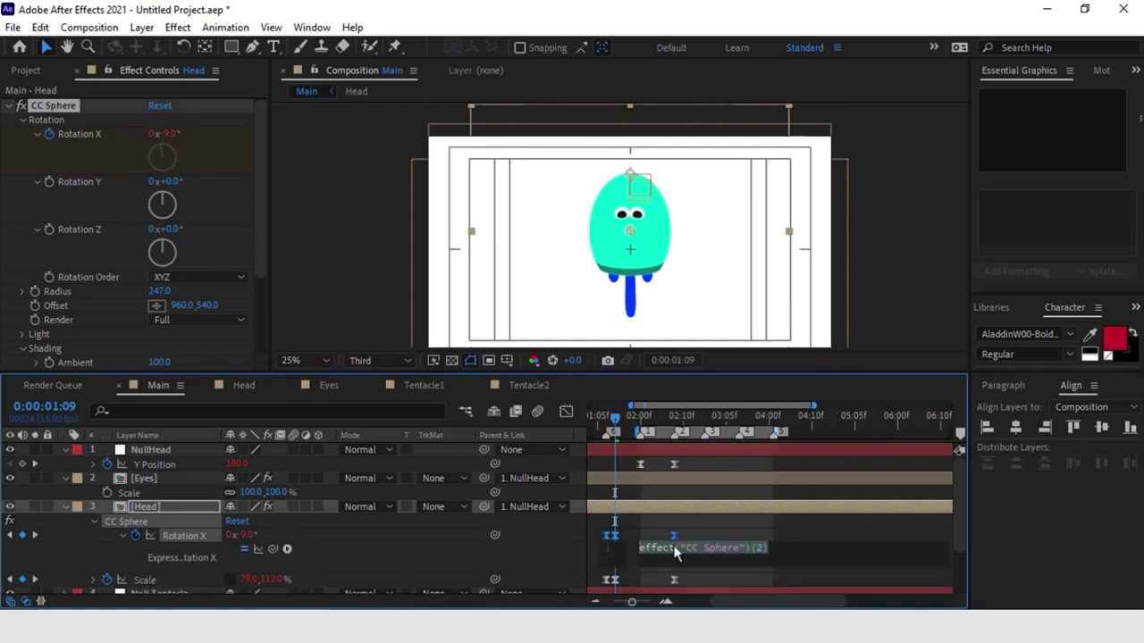
{"action": "type", "text": "loop"}
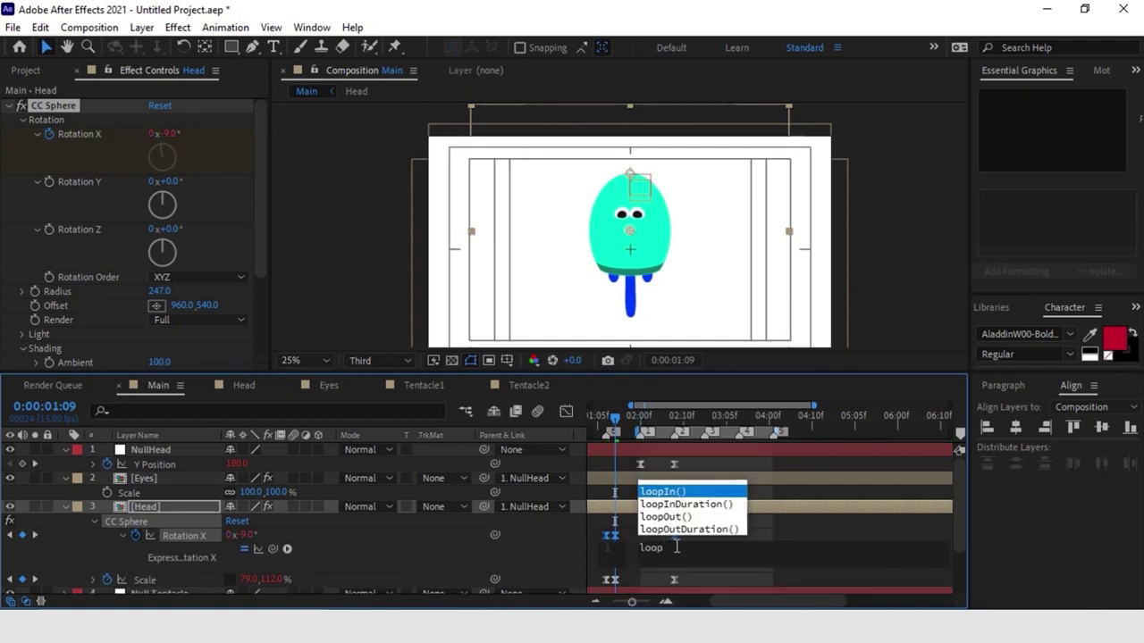
{"action": "key", "text": "Down"}
{"action": "key", "text": "Down"}
{"action": "key", "text": "Return"}
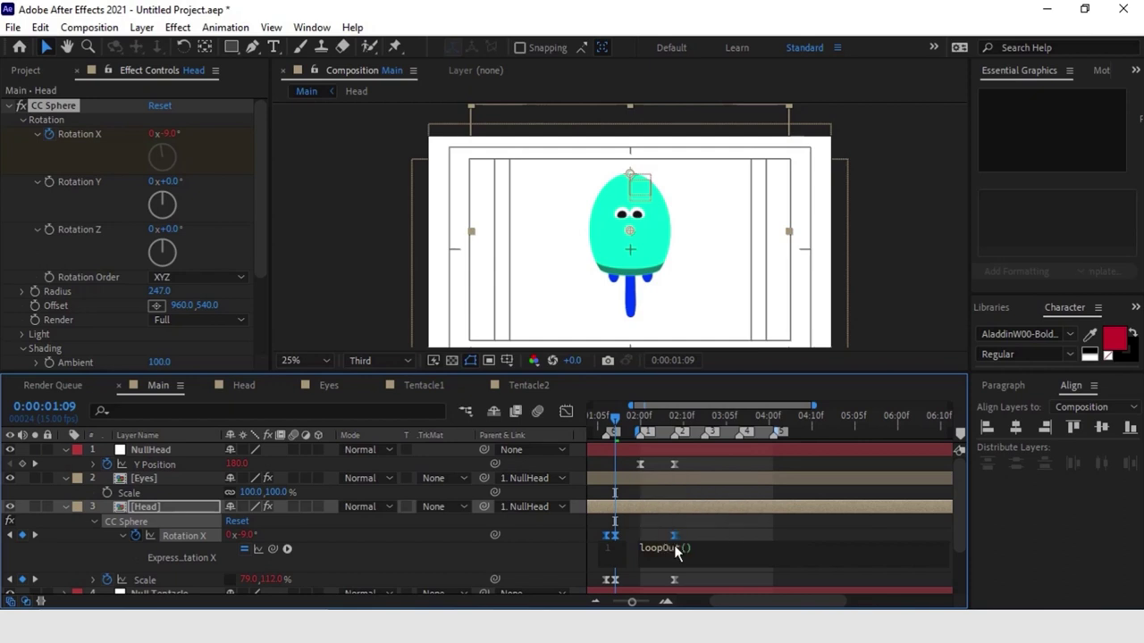
{"action": "type", "text": "\""}
{"action": "key", "text": "Down"}
{"action": "key", "text": "Down"}
{"action": "key", "text": "Up"}
{"action": "key", "text": "Return"}
{"action": "left_click", "coordinate": [707, 519]}
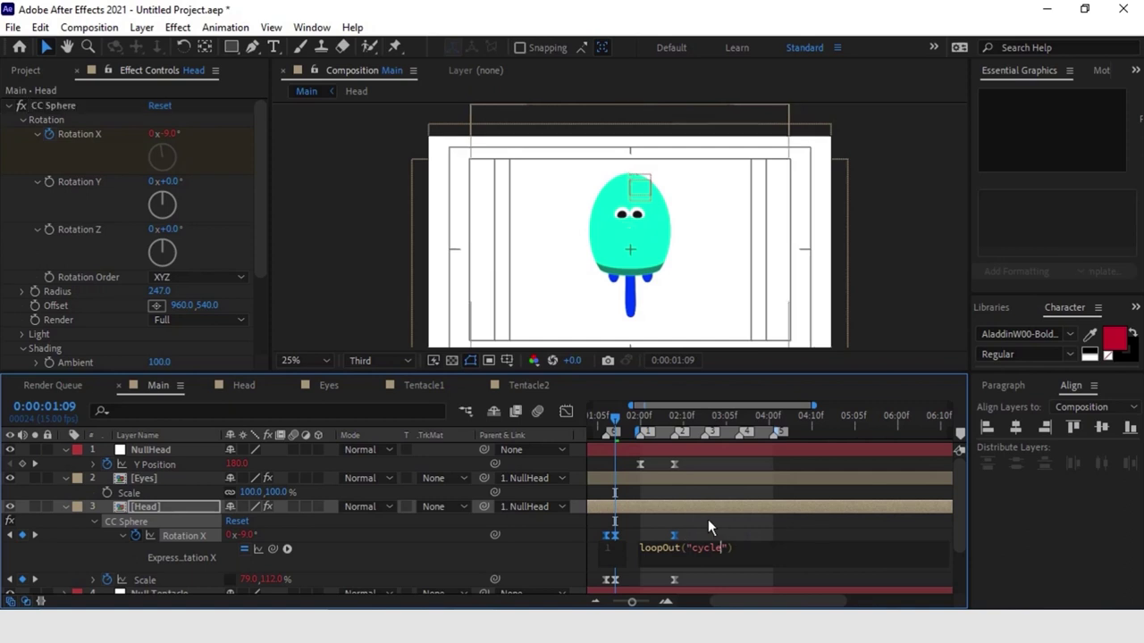
Step: Shift Head's first two Rotation X keyframes one frame later, preview the animation and go to 0:00:02:02
{"action": "left_click_drag", "start_coordinate": [692, 520], "coordinate": [613, 539]}
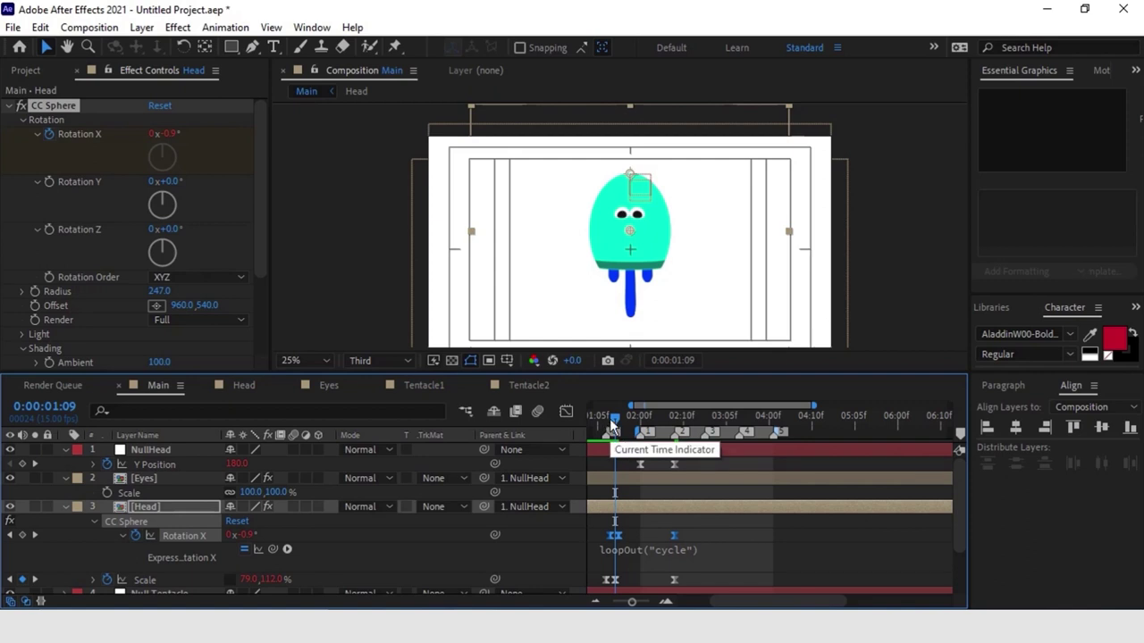
{"action": "key", "text": "space"}
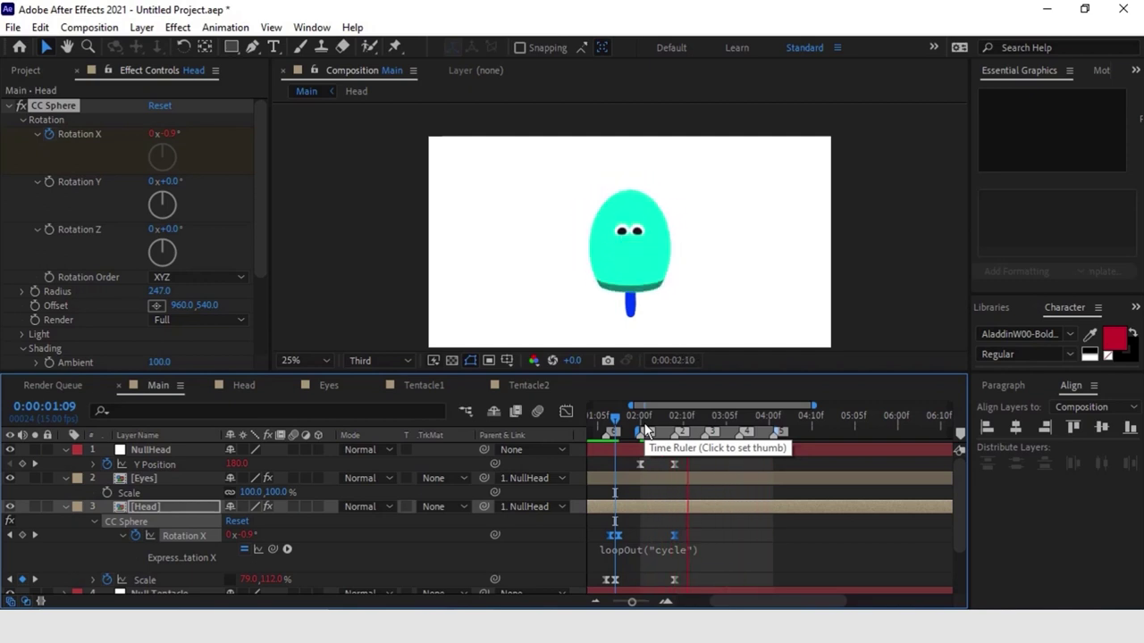
{"action": "left_click", "coordinate": [654, 417]}
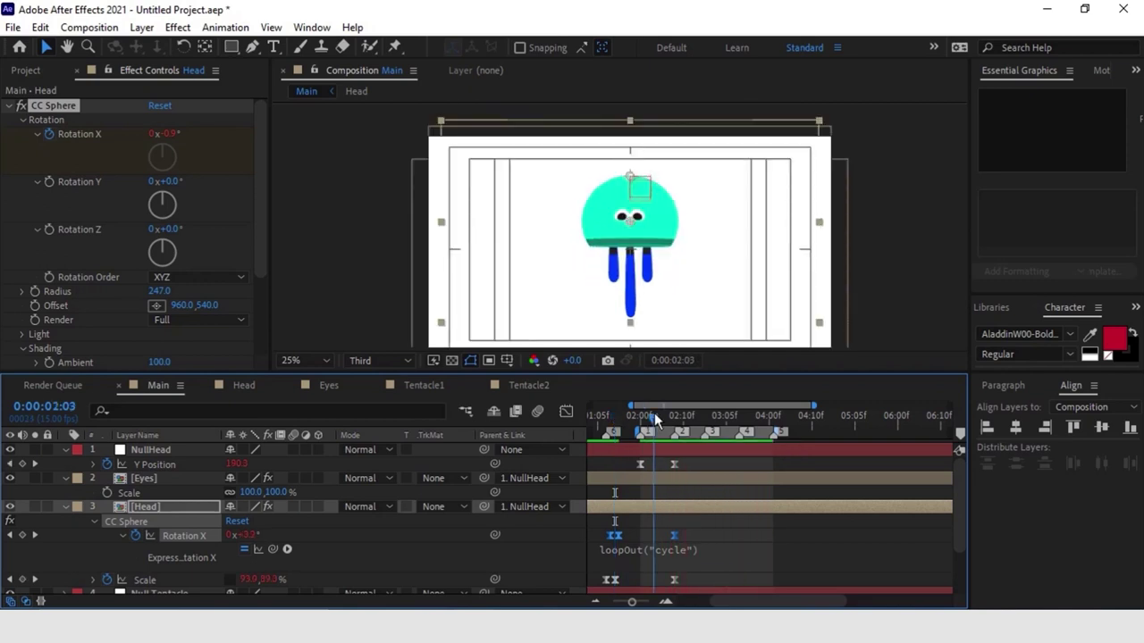
{"action": "mouse_move", "coordinate": [657, 413]}
{"action": "left_mouse_down"}
{"action": "mouse_move", "coordinate": [670, 417]}
{"action": "mouse_move", "coordinate": [654, 432]}
{"action": "left_mouse_up"}
{"action": "key", "text": "Page_Up"}
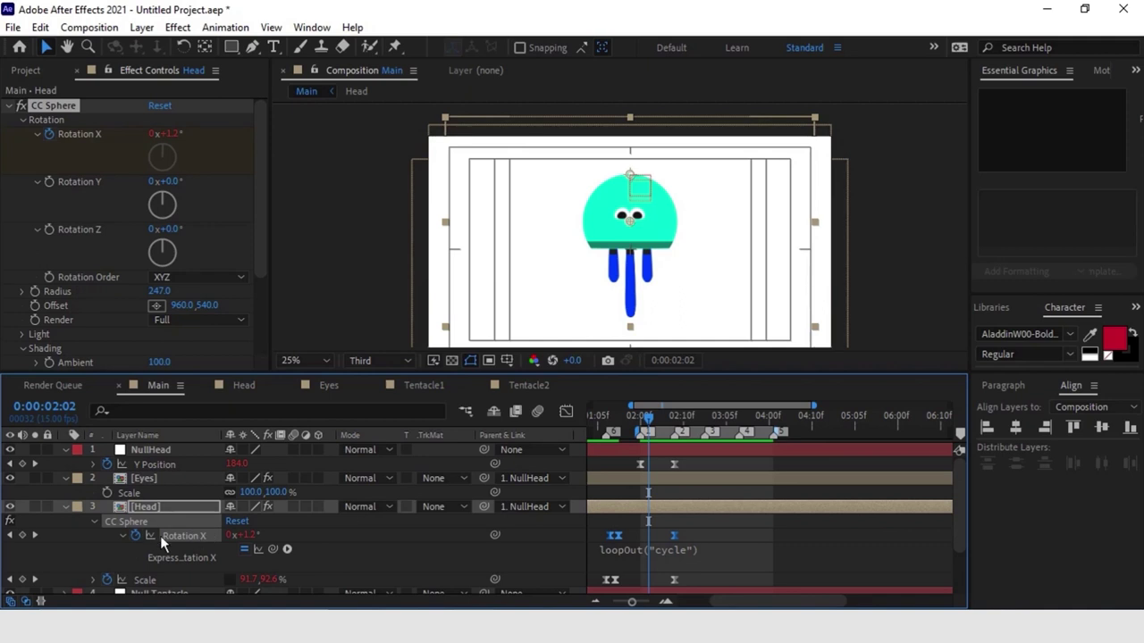
Step: Set the Head layer's CC Sphere Render to Outside and duplicate the layer
{"action": "left_click", "coordinate": [64, 506]}
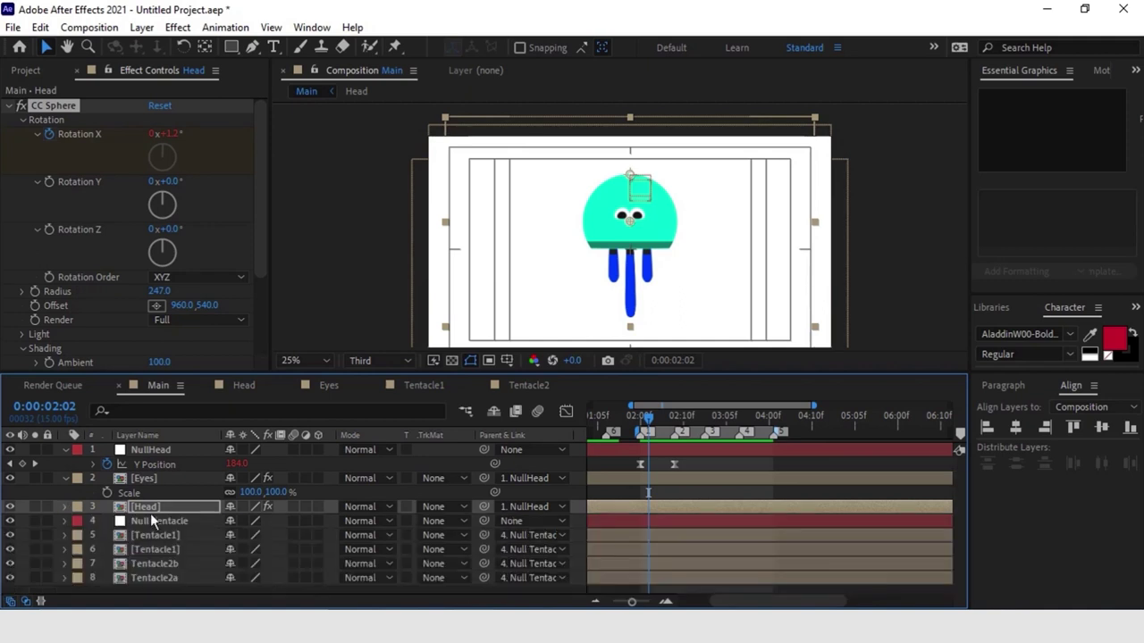
{"action": "left_click", "coordinate": [151, 507]}
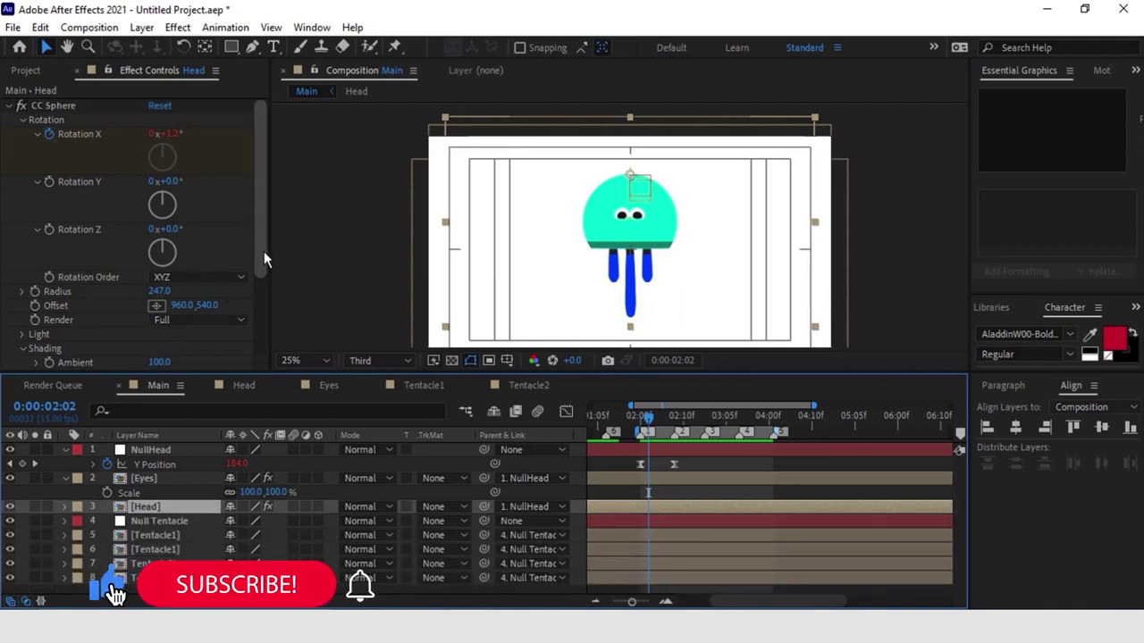
{"action": "scroll", "coordinate": [263, 251], "scroll_direction": "down", "scroll_amount": 3}
{"action": "left_click", "coordinate": [210, 234]}
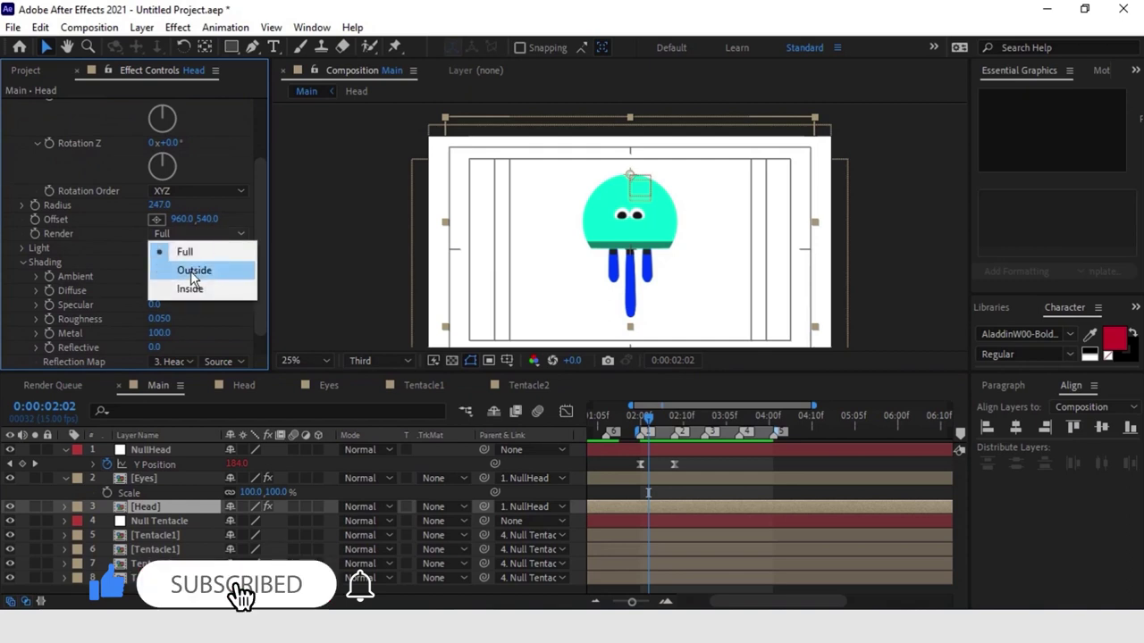
{"action": "left_click", "coordinate": [190, 271]}
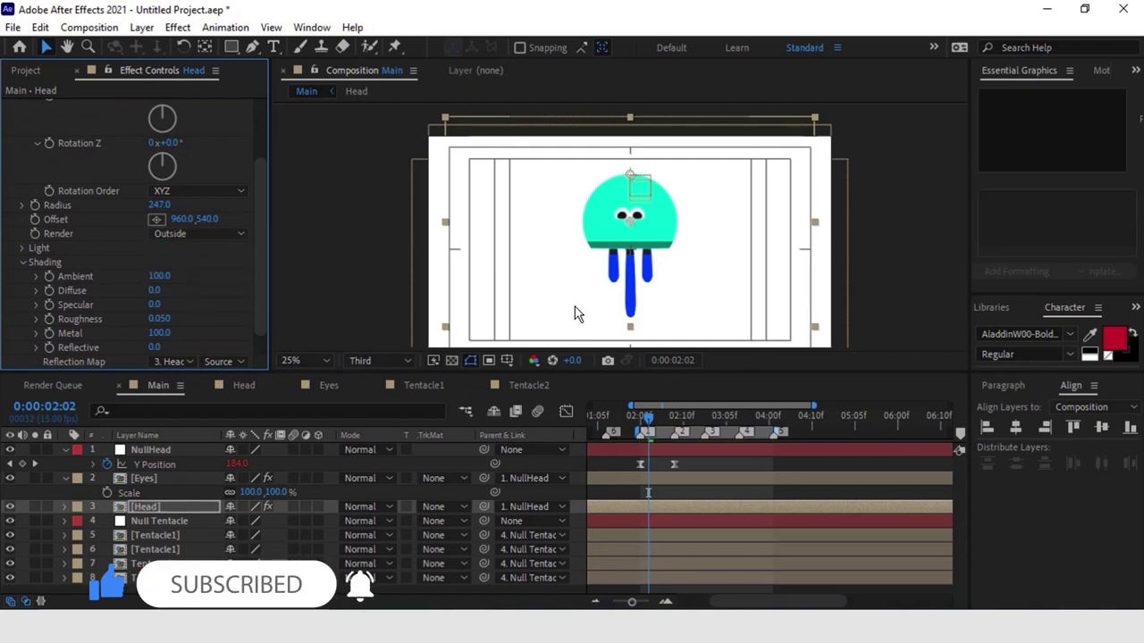
{"action": "left_click", "coordinate": [607, 507]}
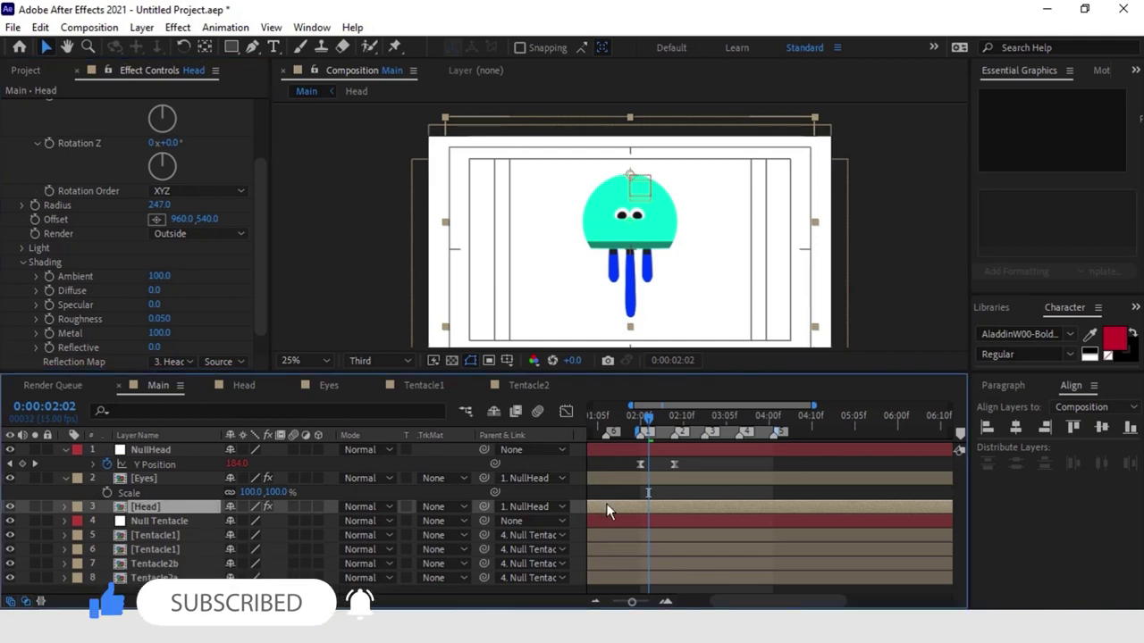
{"action": "key", "text": "ctrl+d"}
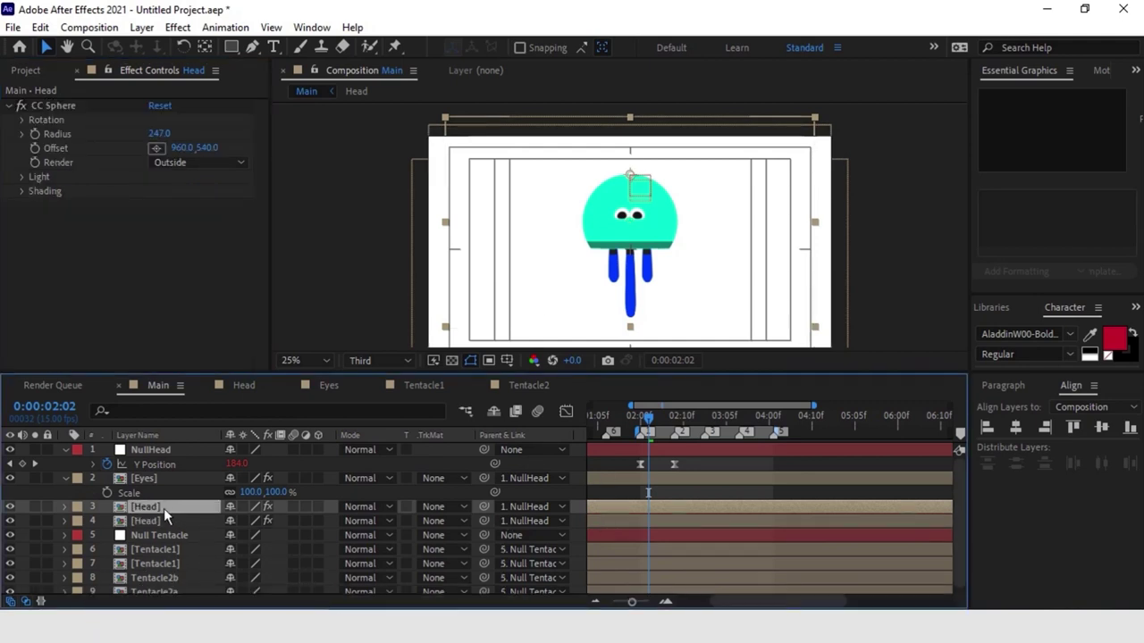
Step: Set the upper Head layer's CC Sphere Render to Inside and rename that layer Headinside
{"action": "left_click", "coordinate": [214, 164]}
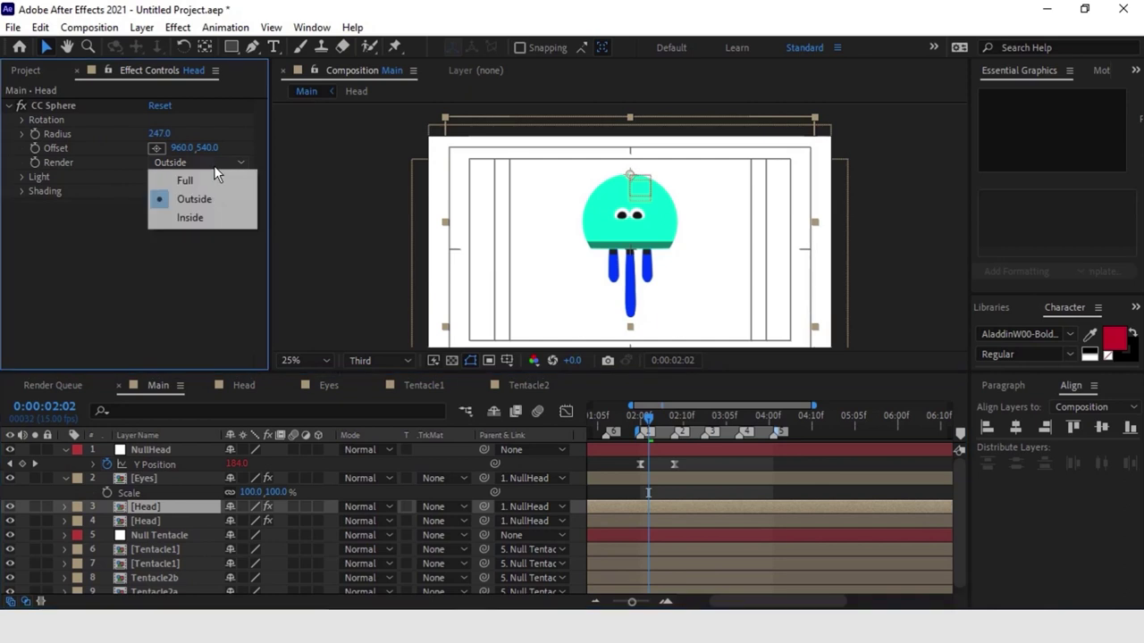
{"action": "left_click", "coordinate": [205, 217]}
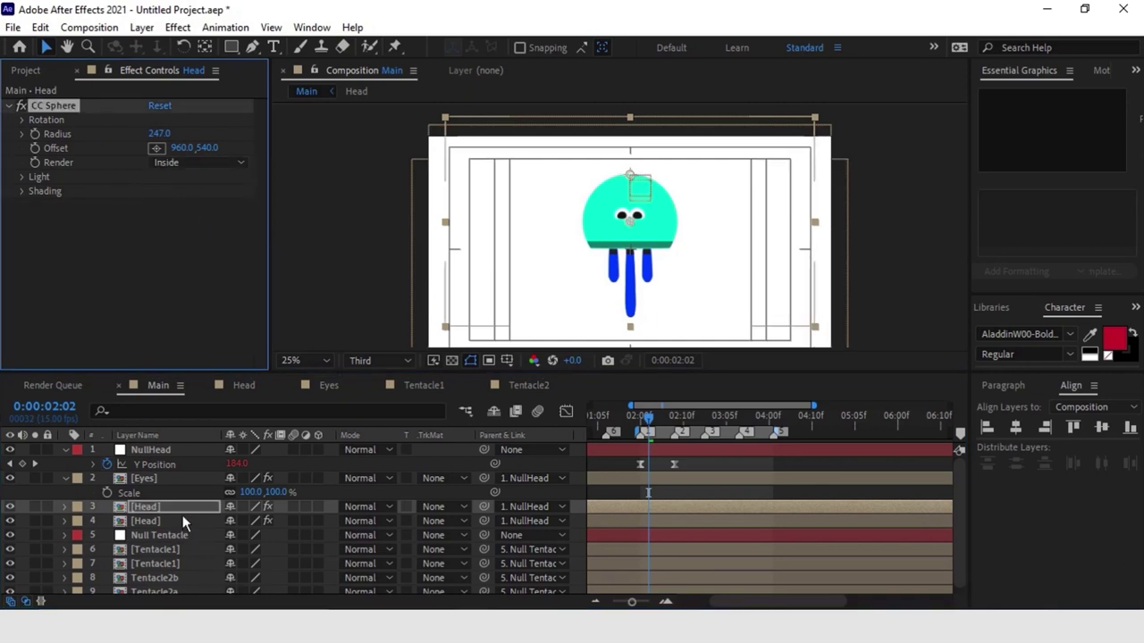
{"action": "type", "text": "Headinside"}
{"action": "key", "text": "Return"}
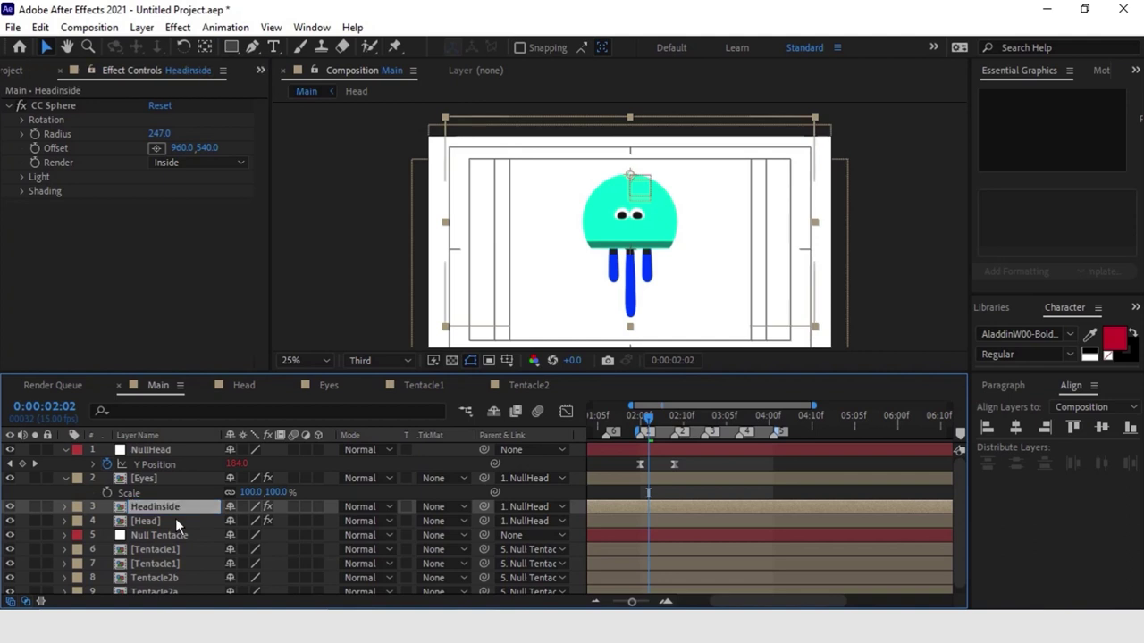
Step: Rename the remaining Head layer, the one rendering the outside of the sphere, as Headoutside
{"action": "left_click", "coordinate": [176, 521]}
{"action": "key", "text": "Return"}
{"action": "type", "text": "Headoutside"}
{"action": "key", "text": "Return"}
Step: Move the Headinside layer down the stack to sit directly below Null Tentacle
{"action": "left_click", "coordinate": [161, 506]}
{"action": "left_click_drag", "start_coordinate": [169, 512], "coordinate": [172, 597]}
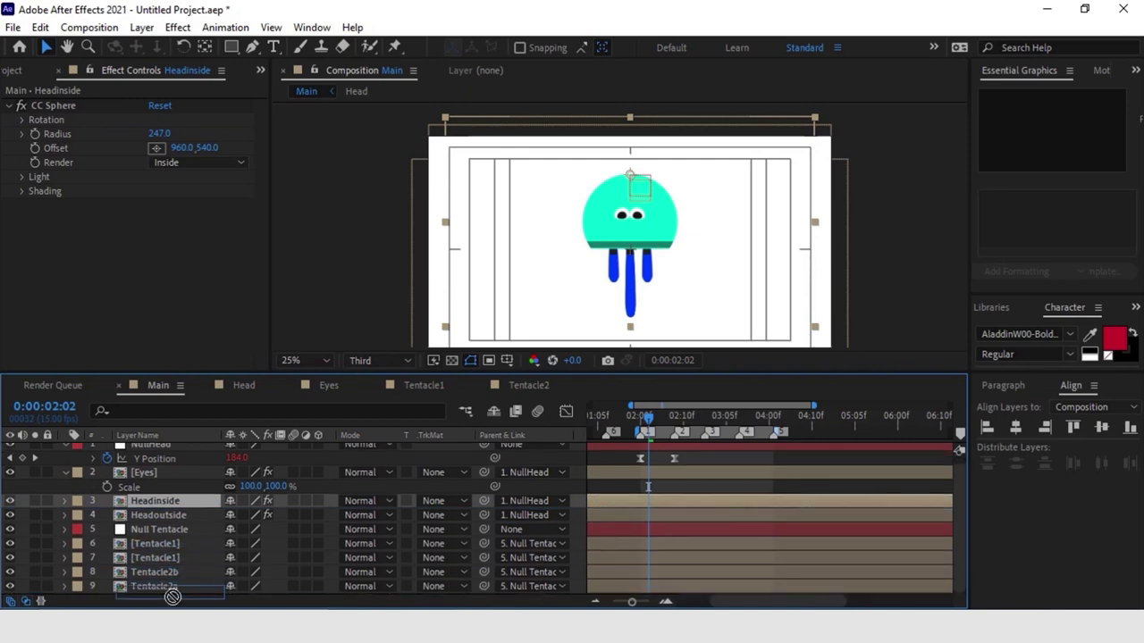
{"action": "left_click_drag", "start_coordinate": [172, 596], "coordinate": [170, 536]}
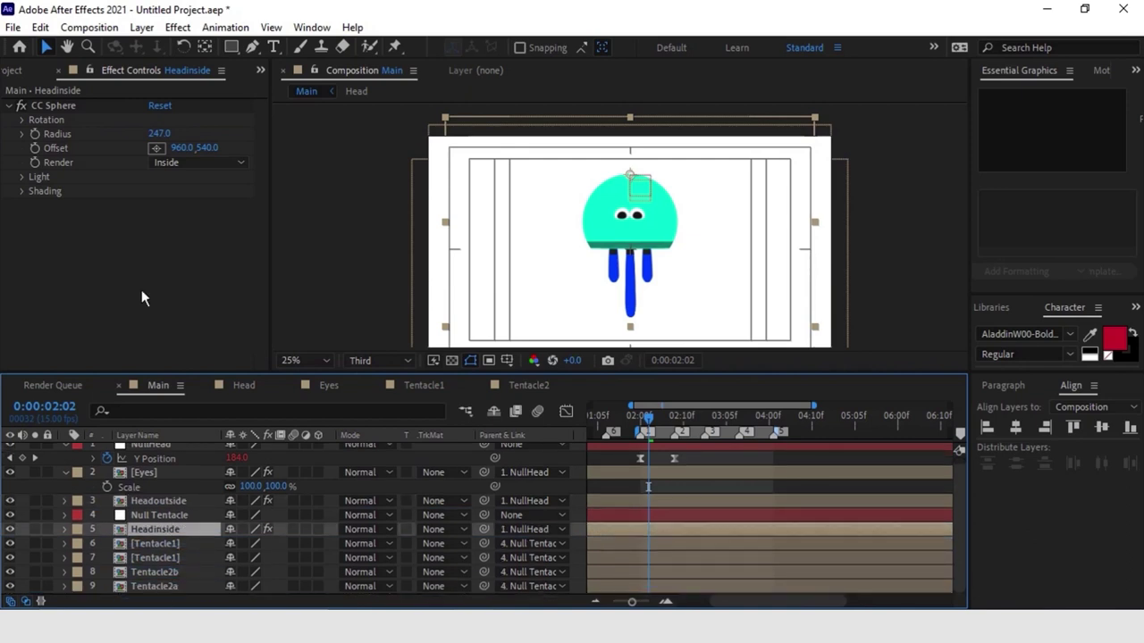
Step: Apply a Fill effect to the Headinside layer and set its color to 131313
{"action": "left_click", "coordinate": [178, 27]}
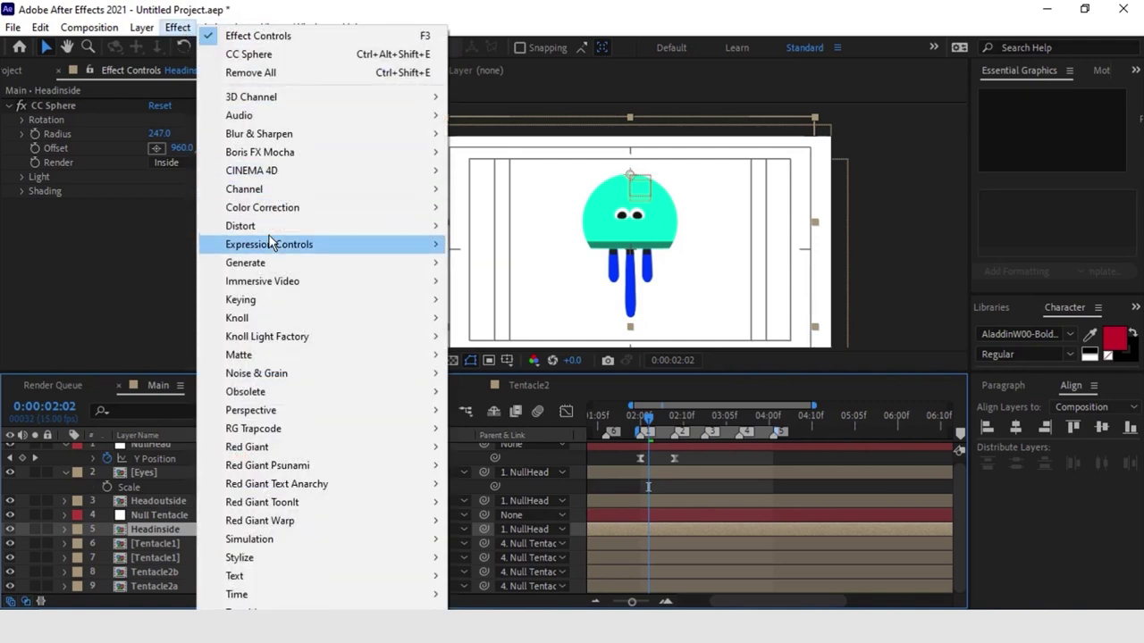
{"action": "mouse_move", "coordinate": [306, 279]}
{"action": "left_click", "coordinate": [510, 447]}
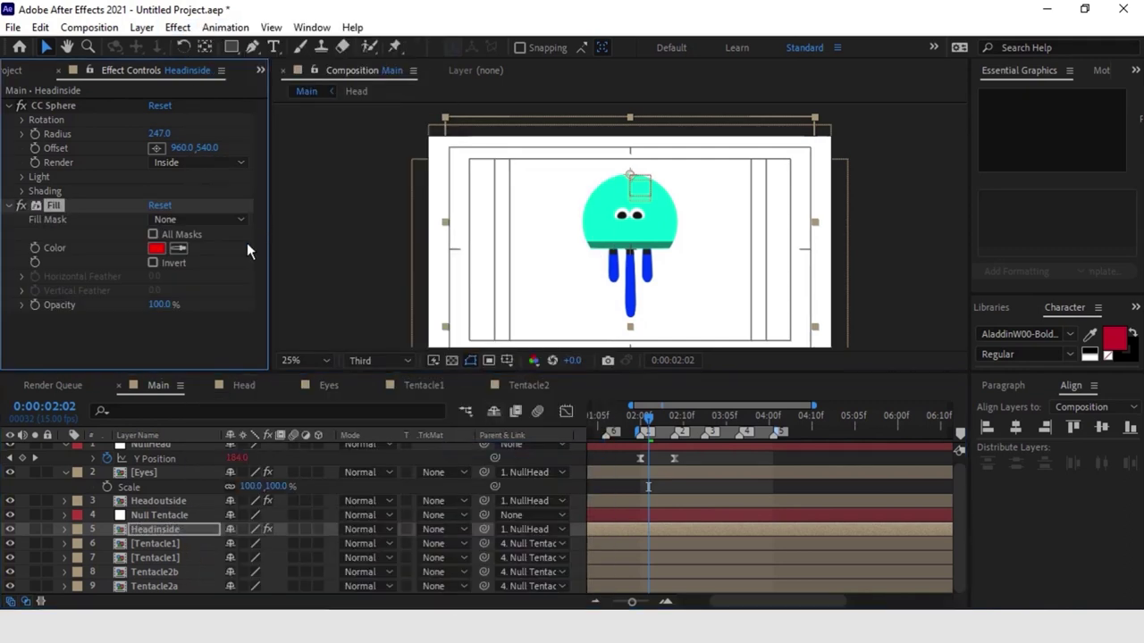
{"action": "left_click", "coordinate": [155, 249]}
{"action": "type", "text": "131313"}
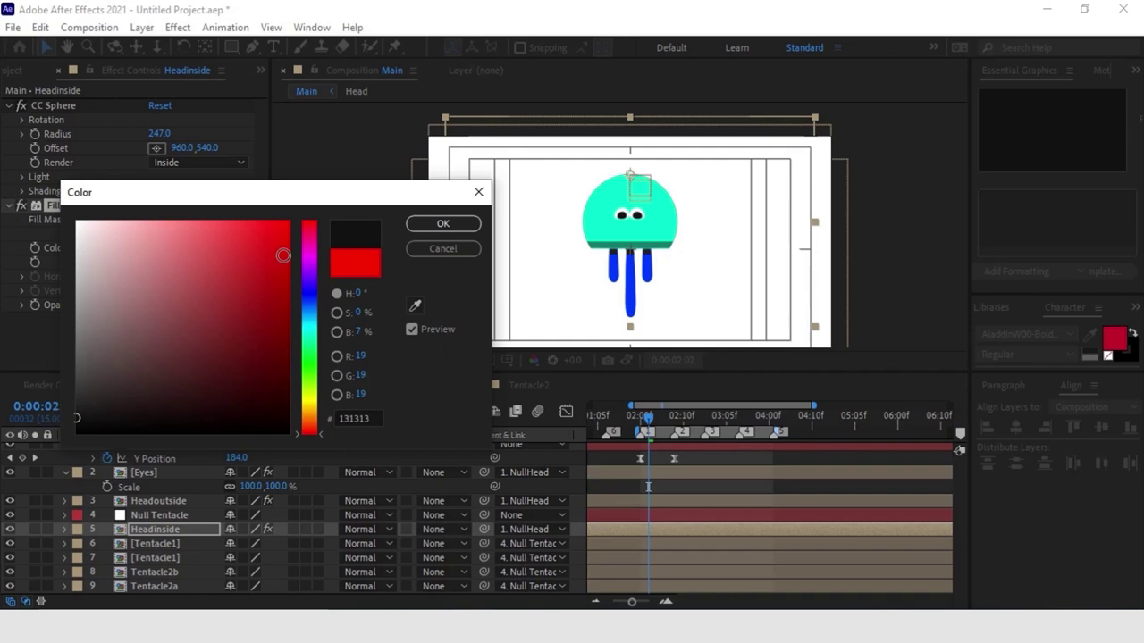
{"action": "left_click", "coordinate": [424, 224]}
Step: Preview the animation and send the Headinside layer to the very back of the layer stack
{"action": "key", "text": "space"}
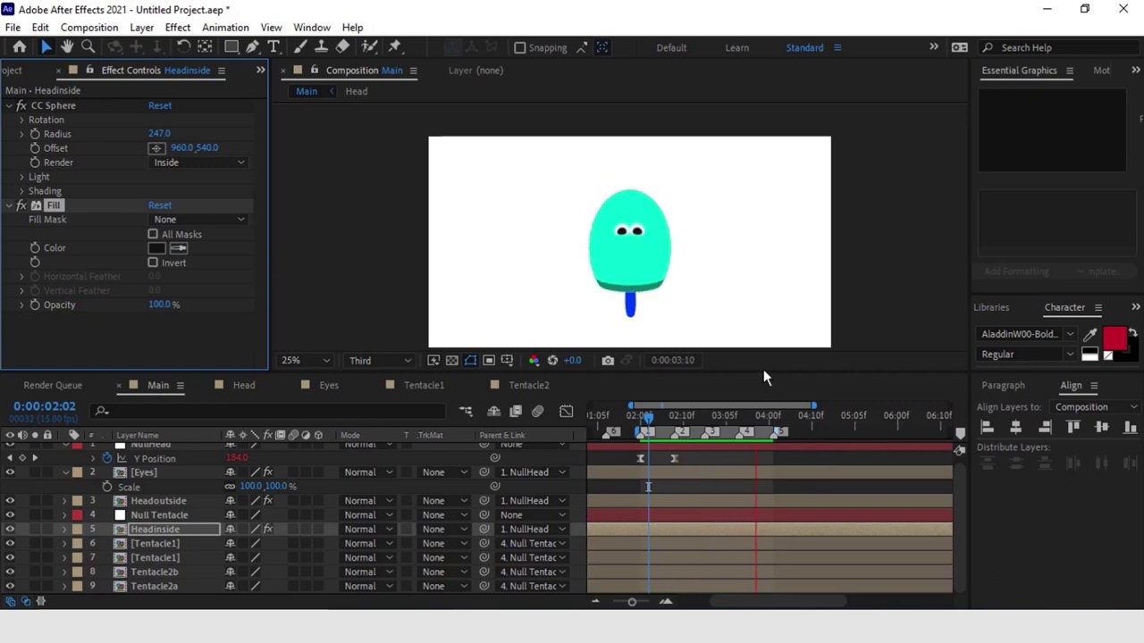
{"action": "key", "text": "space"}
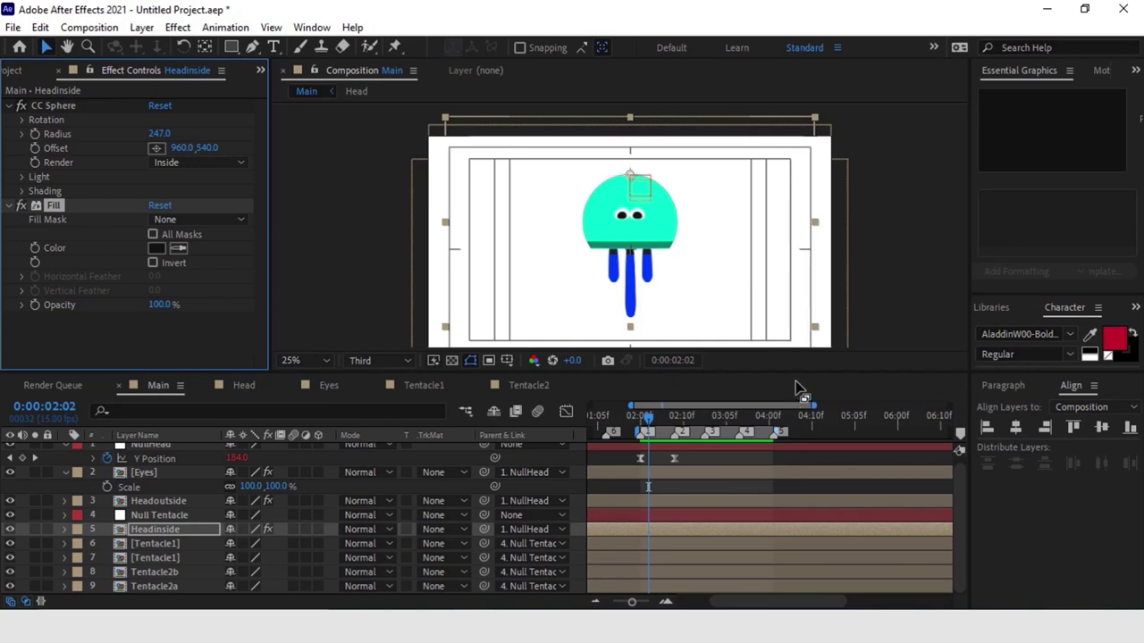
{"action": "key", "text": "ctrl+shift+bracketleft"}
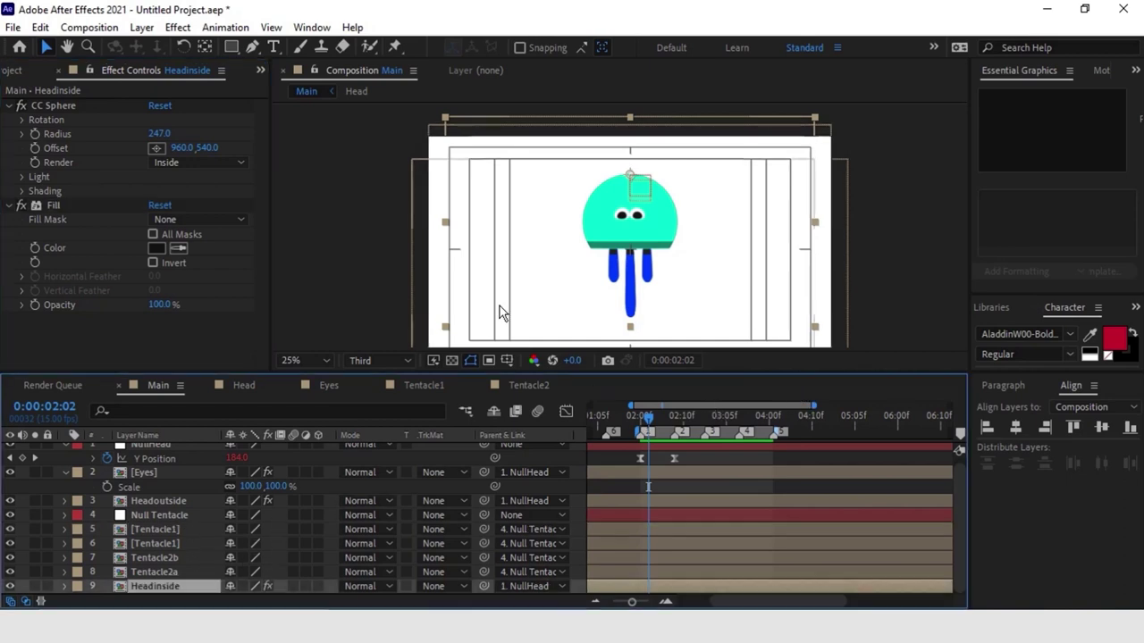
Step: Create a new 1920 x 1080 composition named Ramp at 15 fps with a duration of 0:00:11:00
{"action": "left_click", "coordinate": [25, 69]}
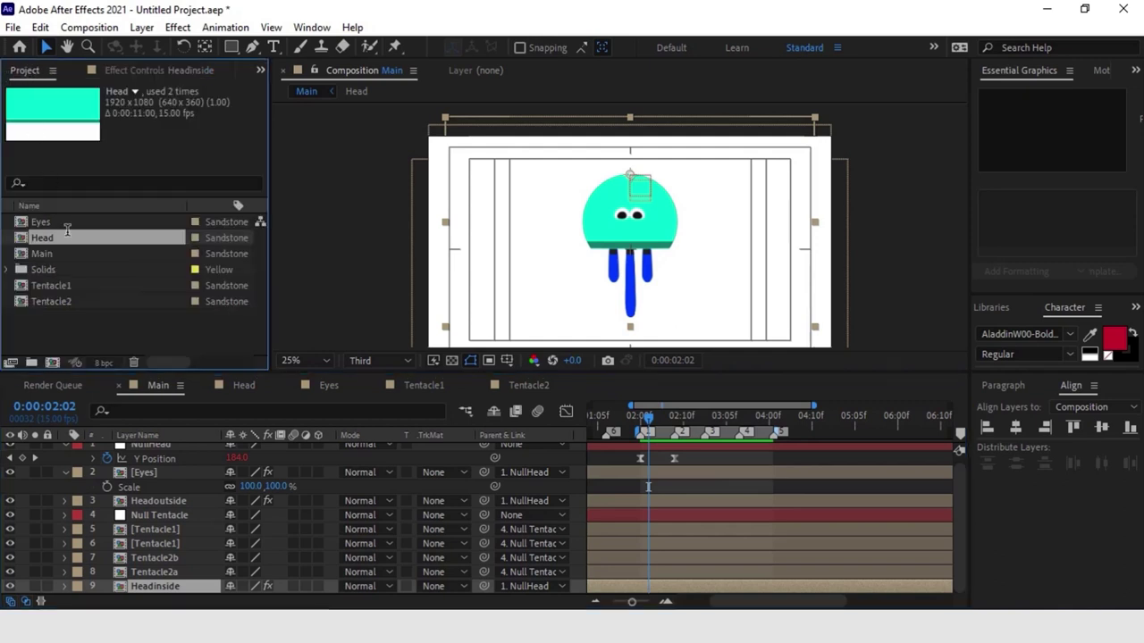
{"action": "left_click", "coordinate": [52, 363]}
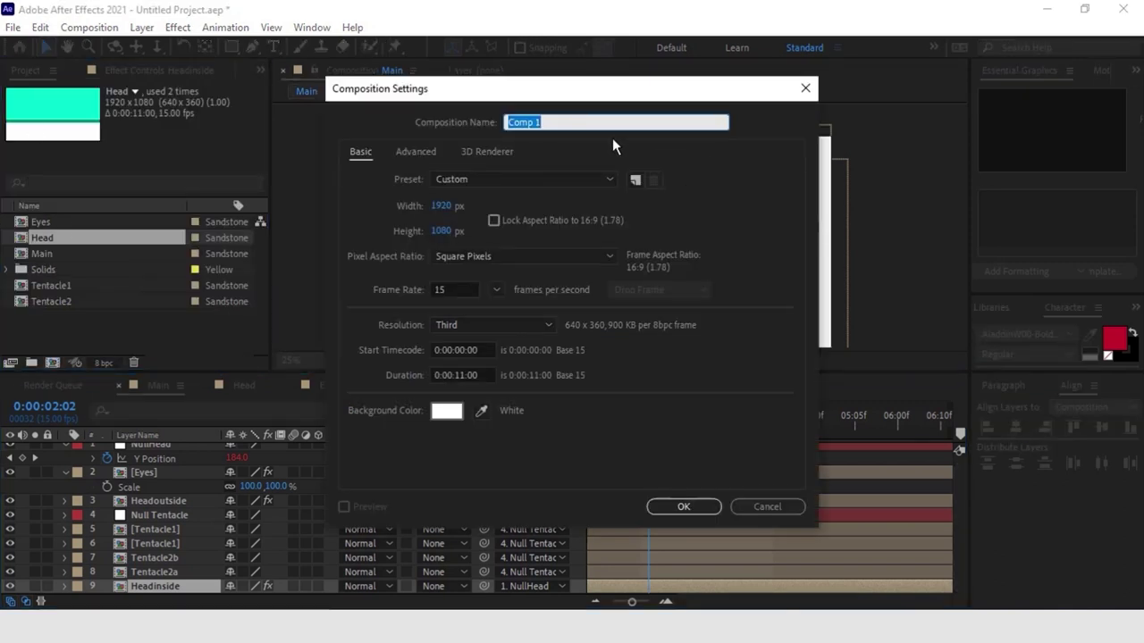
{"action": "type", "text": "Ramp"}
{"action": "key", "text": "Return"}
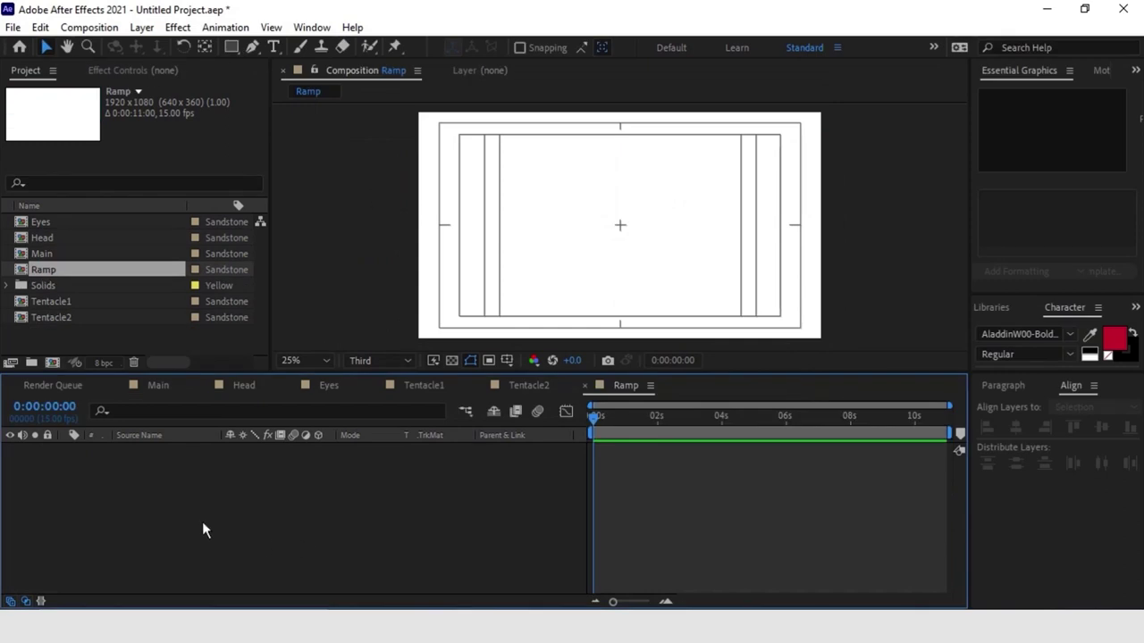
Step: Add a white 1920 x 1080 solid to the Ramp composition
{"action": "right_click", "coordinate": [199, 491]}
{"action": "mouse_move", "coordinate": [311, 282]}
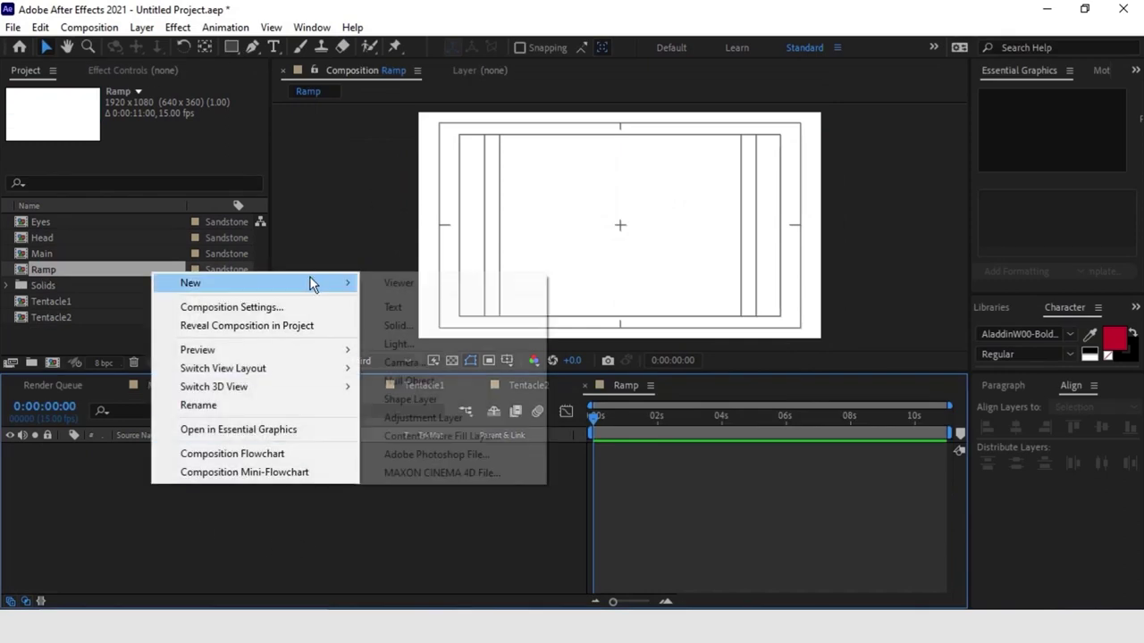
{"action": "left_click", "coordinate": [404, 327]}
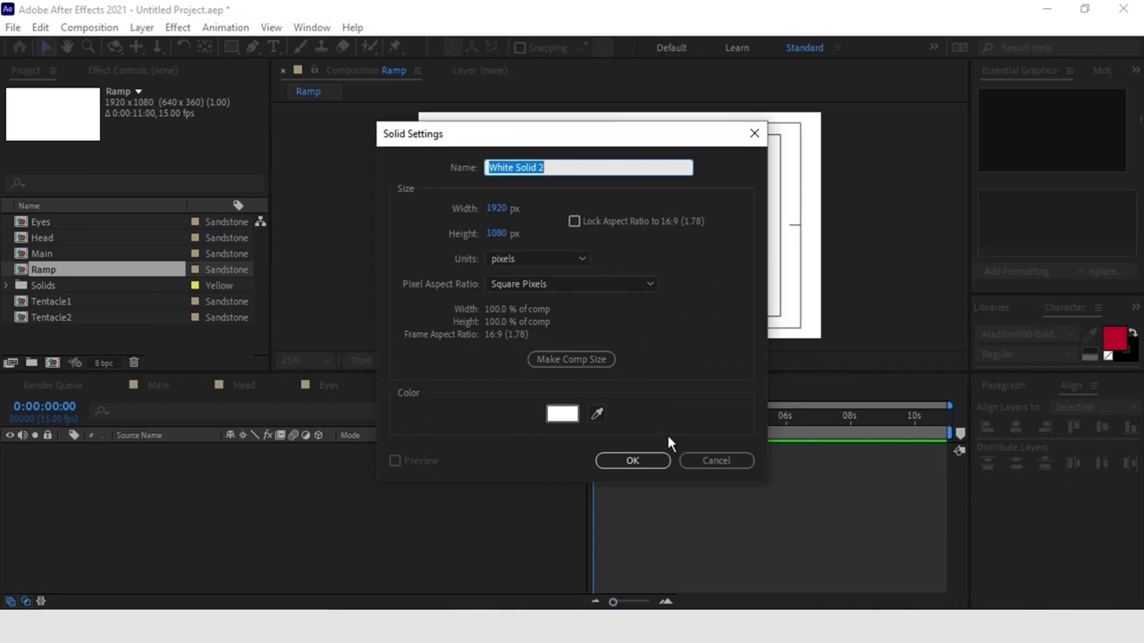
{"action": "left_click", "coordinate": [635, 463]}
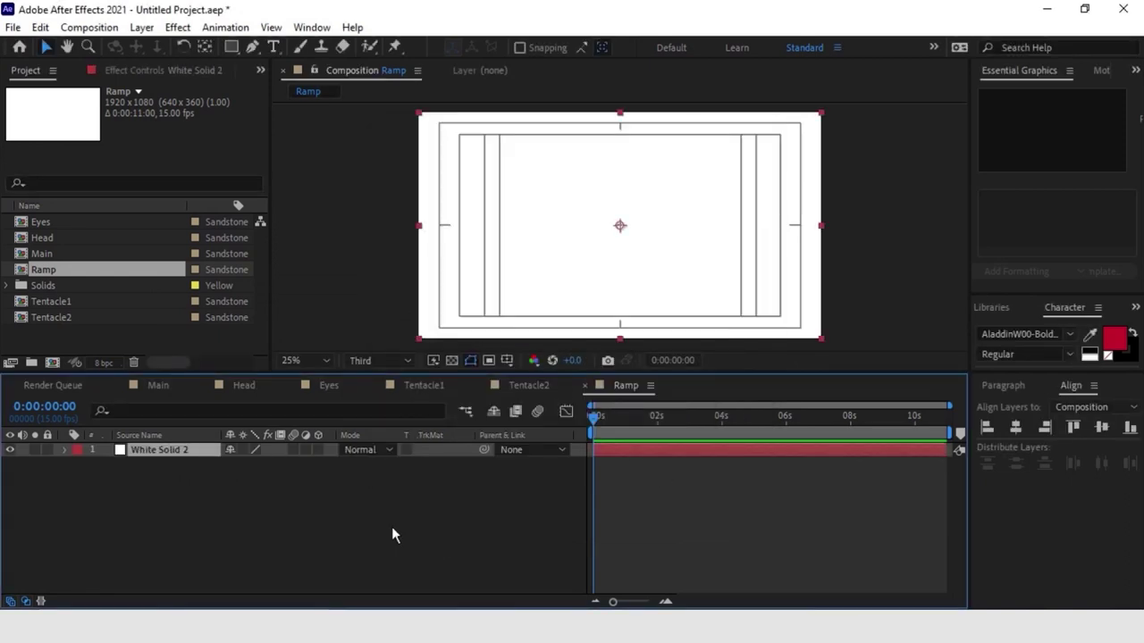
Step: Apply the Gradient Ramp effect to the white solid and scrub the Ramp composition's time to 0:00:00:07
{"action": "left_click", "coordinate": [177, 27]}
{"action": "mouse_move", "coordinate": [325, 271]}
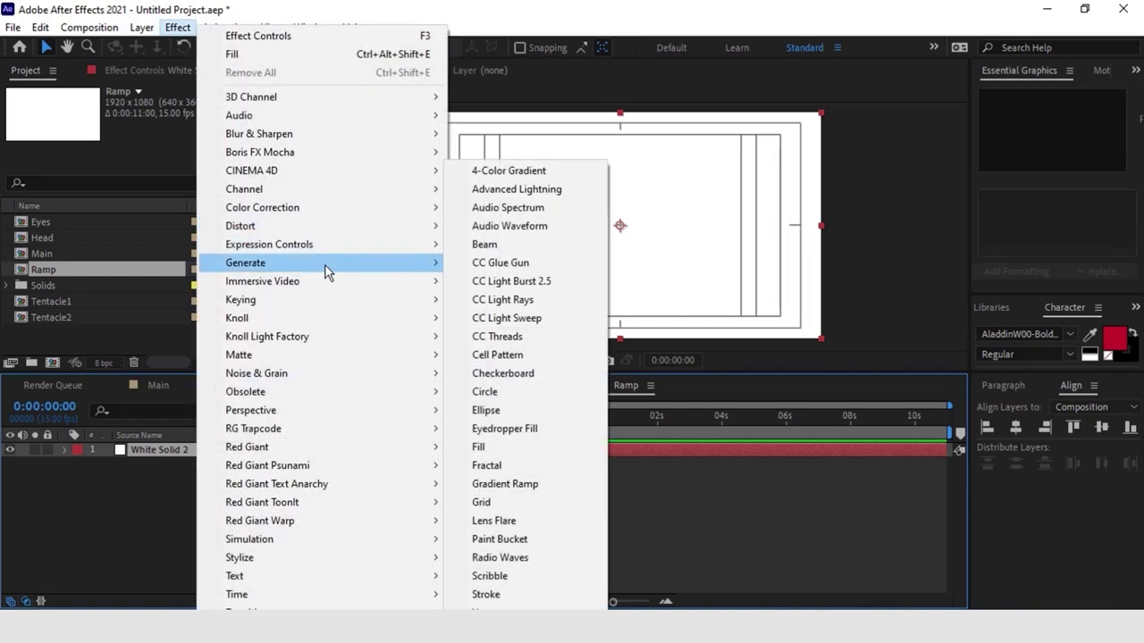
{"action": "left_click", "coordinate": [505, 486]}
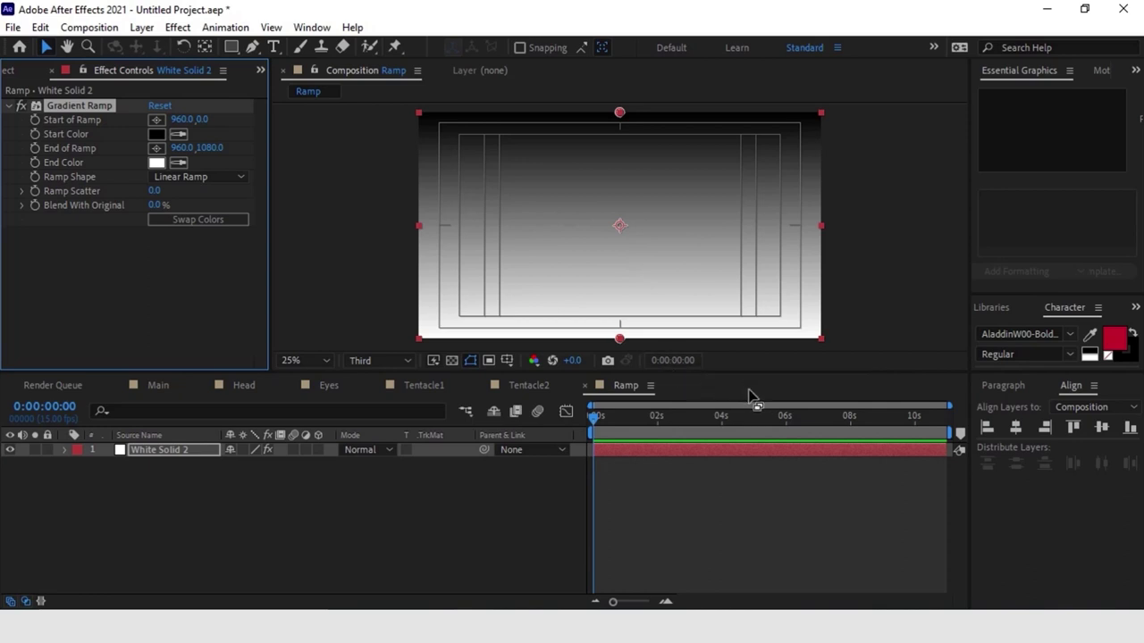
{"action": "left_click", "coordinate": [622, 418]}
{"action": "mouse_move", "coordinate": [623, 421]}
{"action": "left_mouse_down"}
{"action": "mouse_move", "coordinate": [606, 422]}
{"action": "mouse_move", "coordinate": [637, 426]}
{"action": "mouse_move", "coordinate": [609, 426]}
{"action": "left_mouse_up"}
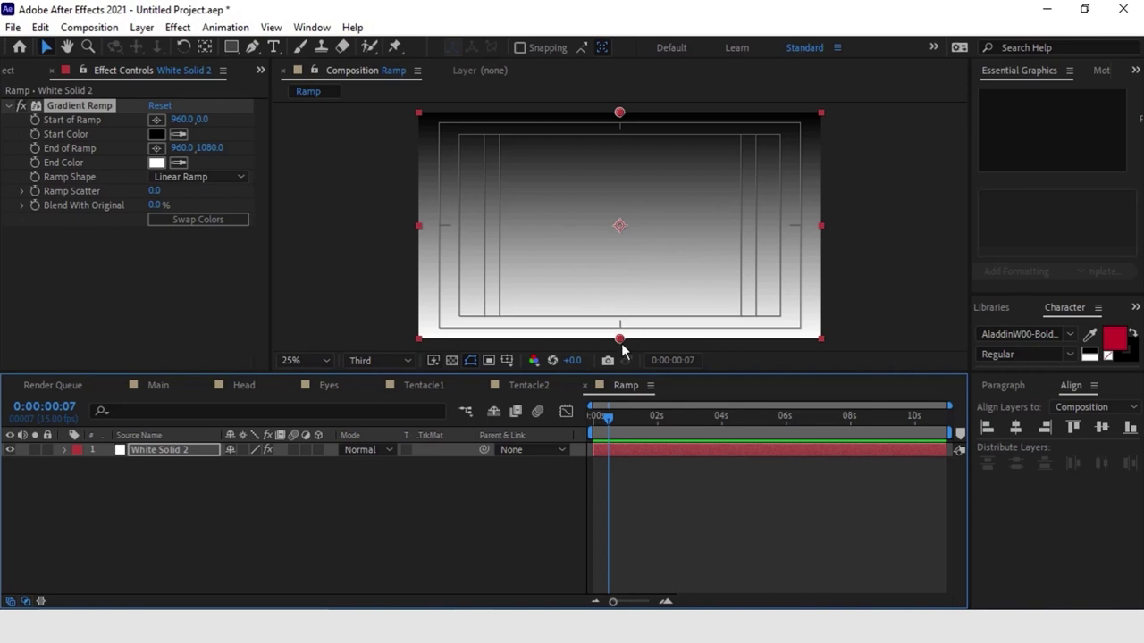
Step: Place the Ramp composition as the top layer of the Main composition and hide it
{"action": "left_click", "coordinate": [160, 390]}
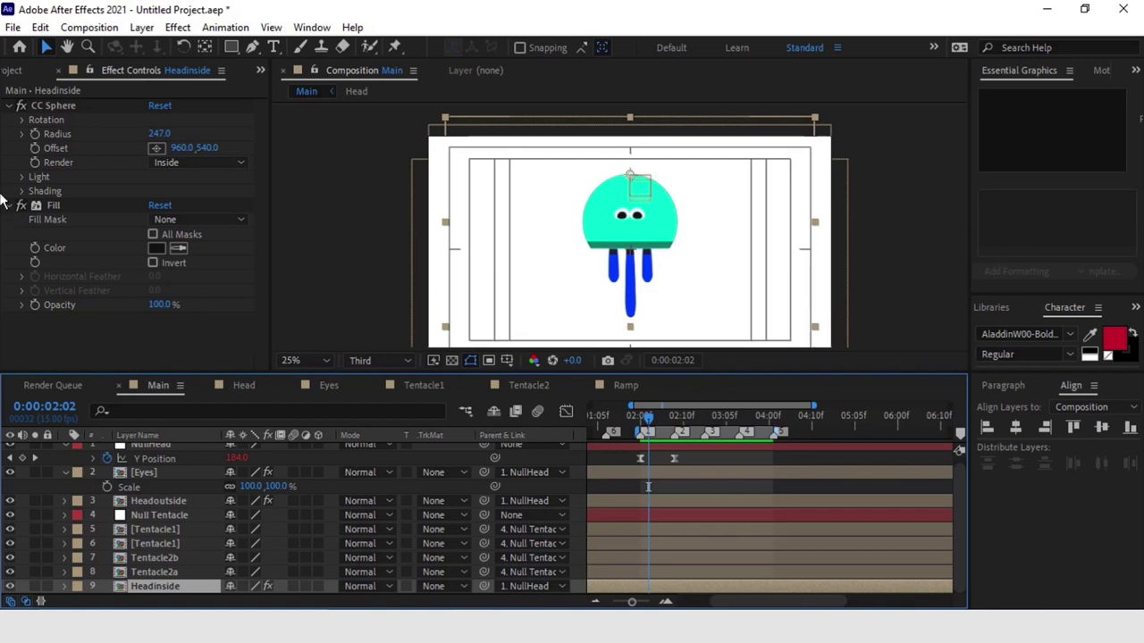
{"action": "left_click", "coordinate": [8, 69]}
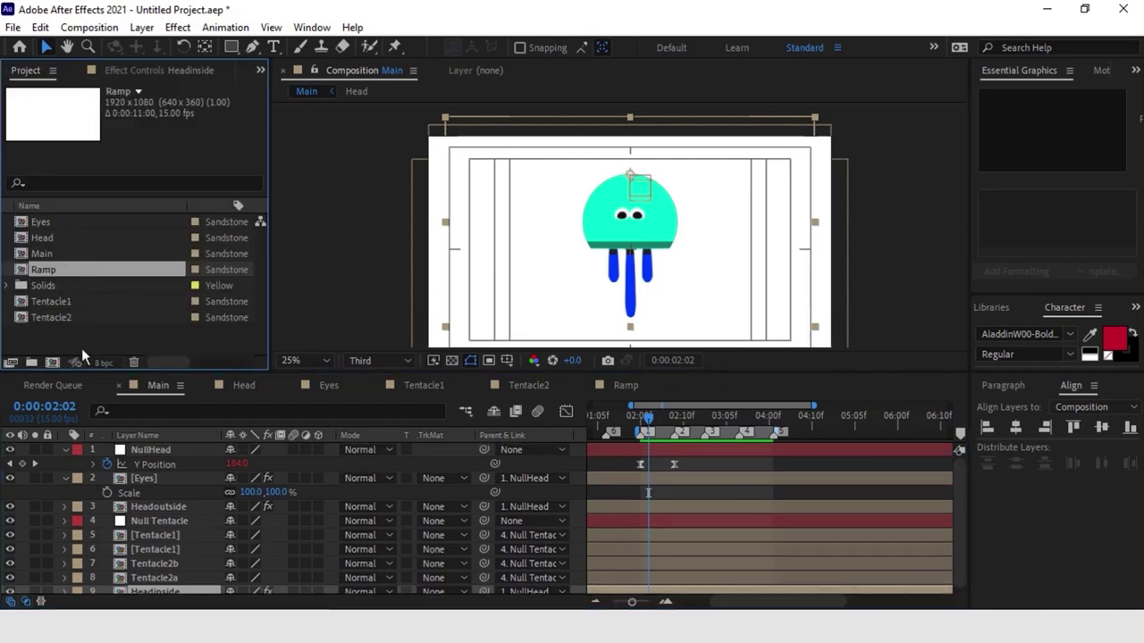
{"action": "left_click_drag", "start_coordinate": [45, 272], "coordinate": [159, 457]}
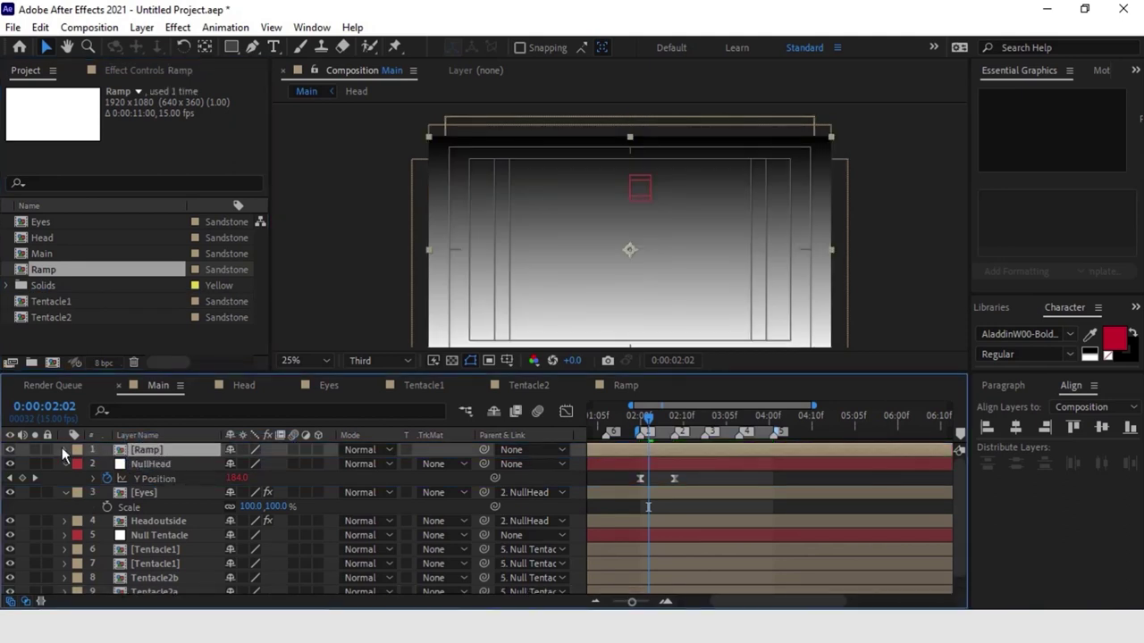
{"action": "left_click", "coordinate": [10, 450]}
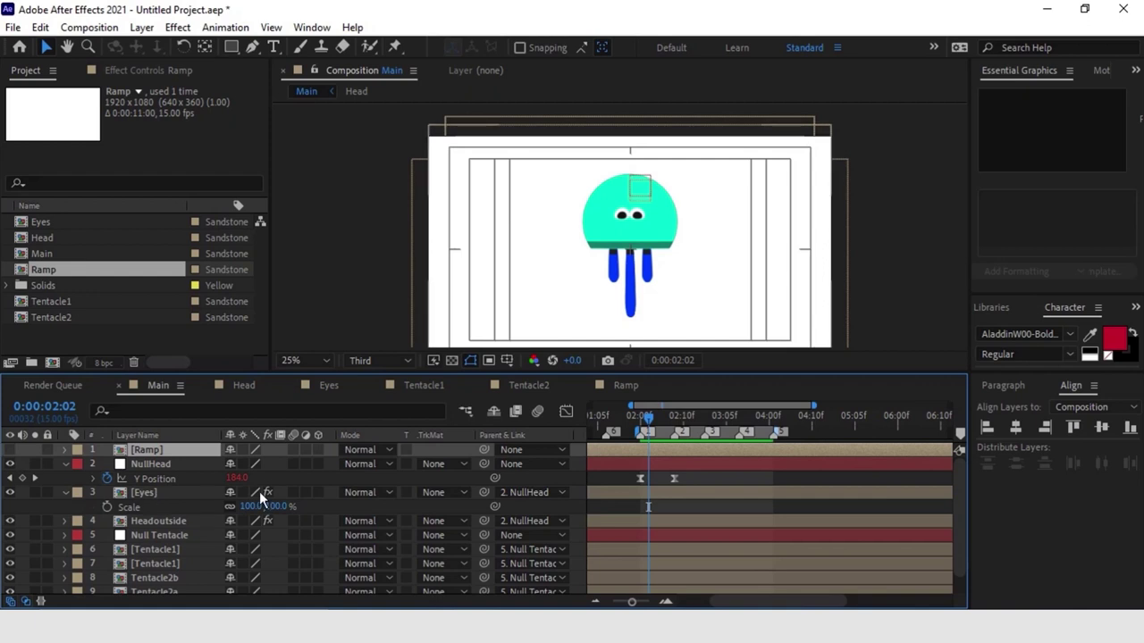
Step: At 0:00:02:00, pre-compose the Headoutside layer as Headoutside, moving all attributes into the new composition
{"action": "left_click", "coordinate": [160, 525]}
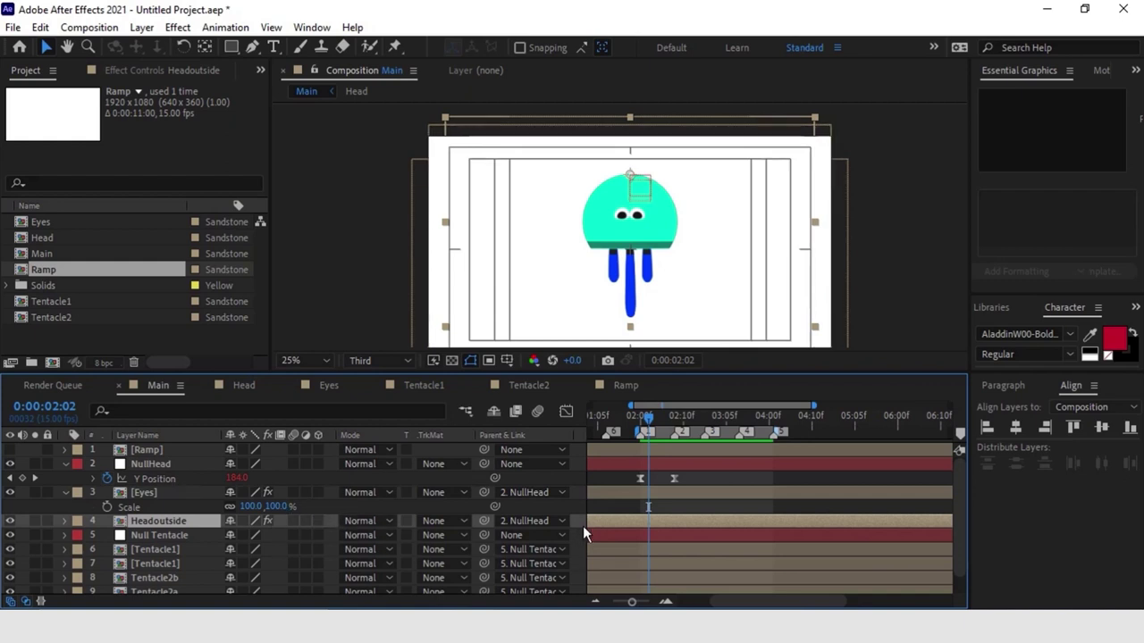
{"action": "left_click", "coordinate": [639, 420]}
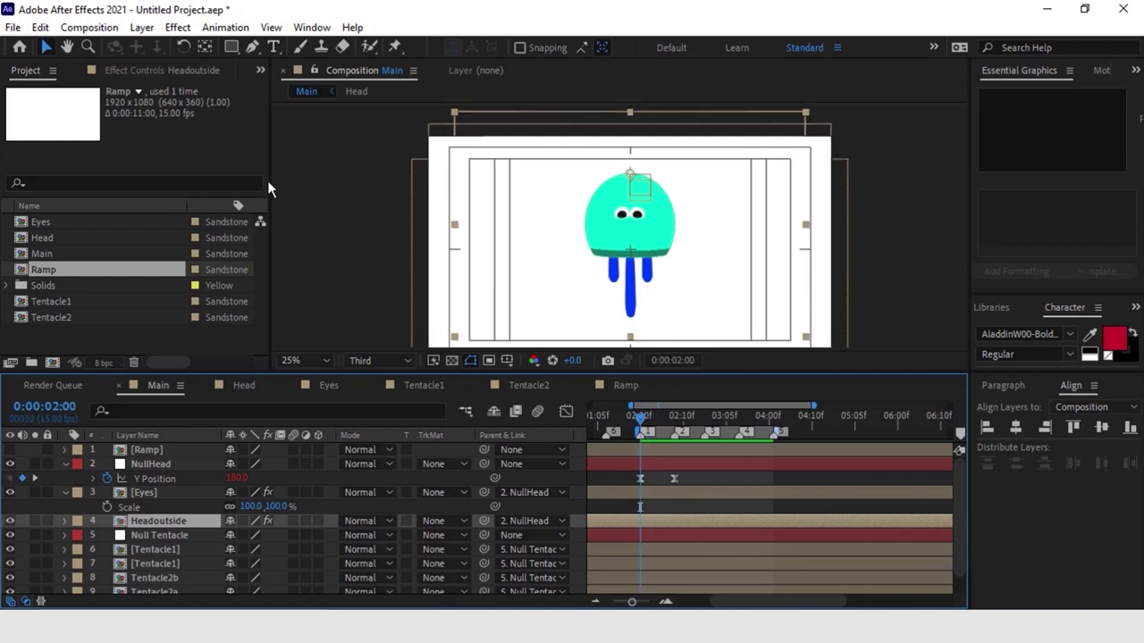
{"action": "left_click", "coordinate": [141, 27]}
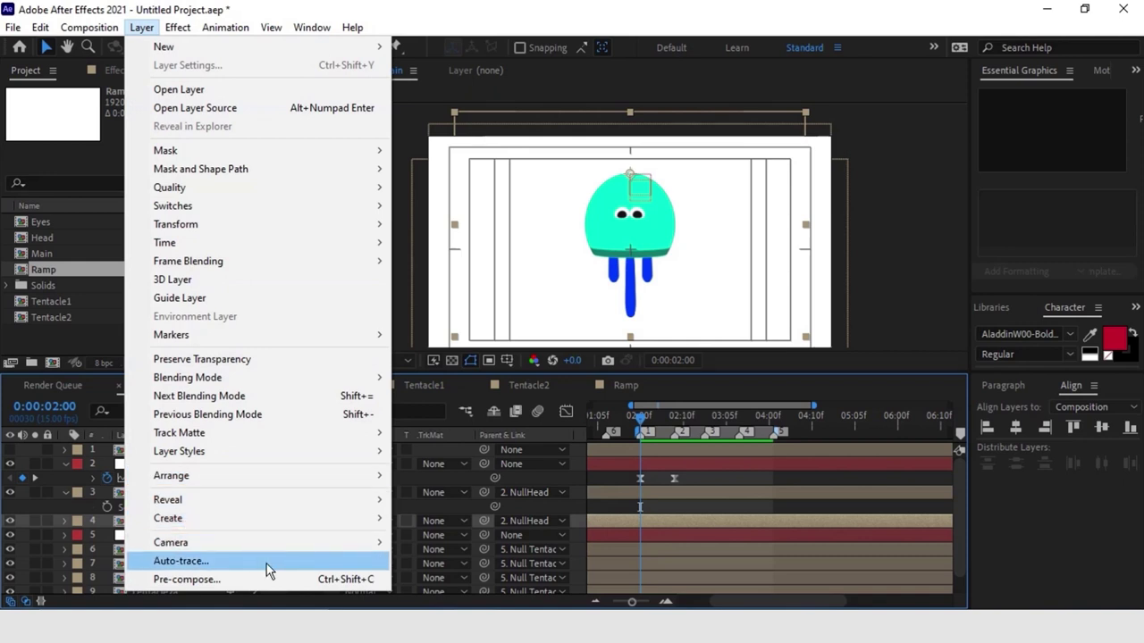
{"action": "left_click", "coordinate": [230, 580]}
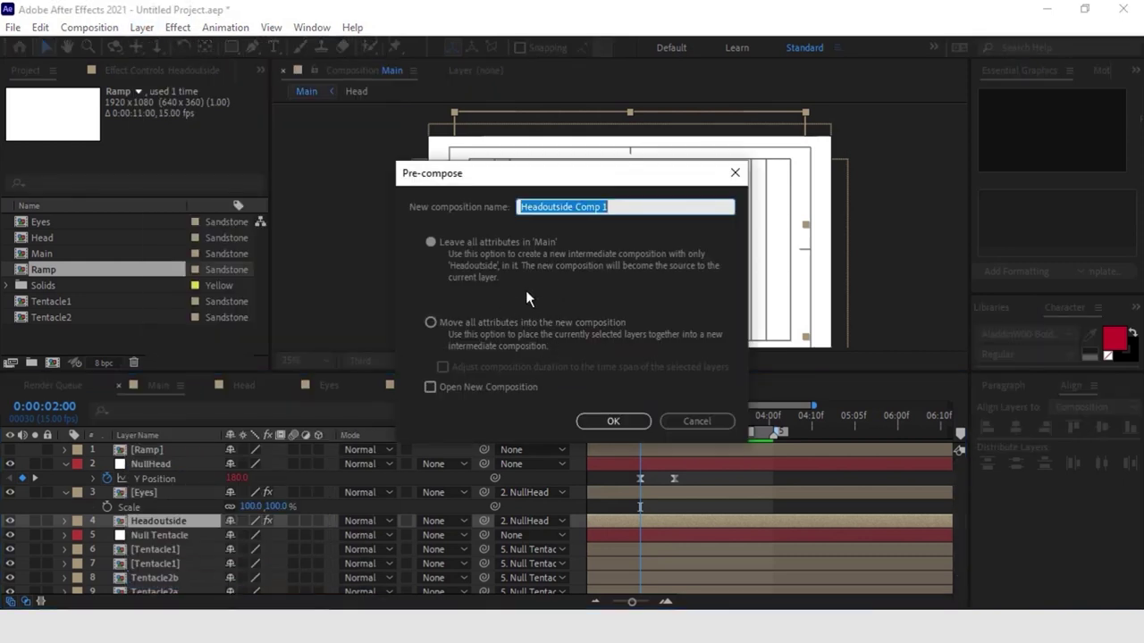
{"action": "left_click_drag", "start_coordinate": [608, 206], "coordinate": [569, 207]}
{"action": "key", "text": "BackSpace"}
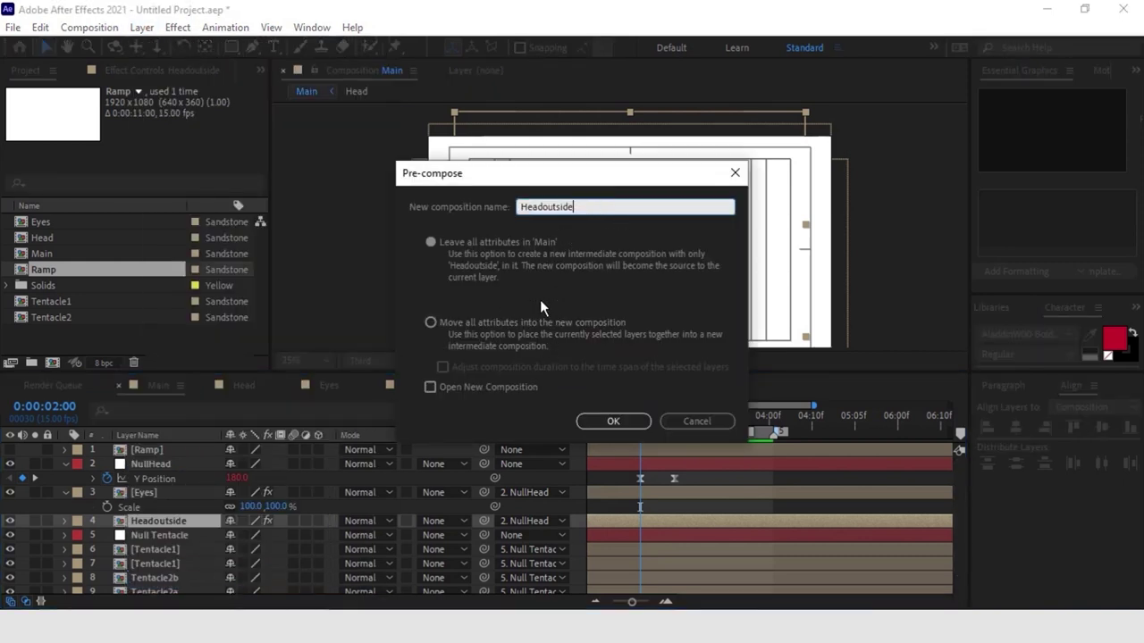
{"action": "left_click", "coordinate": [431, 324]}
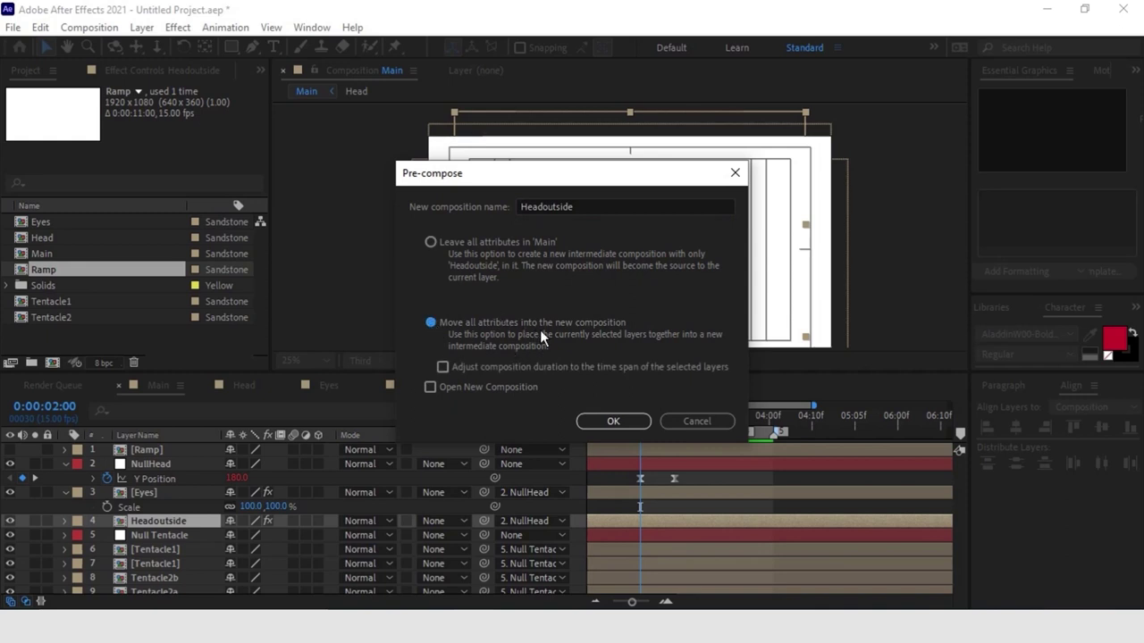
{"action": "left_click", "coordinate": [610, 423]}
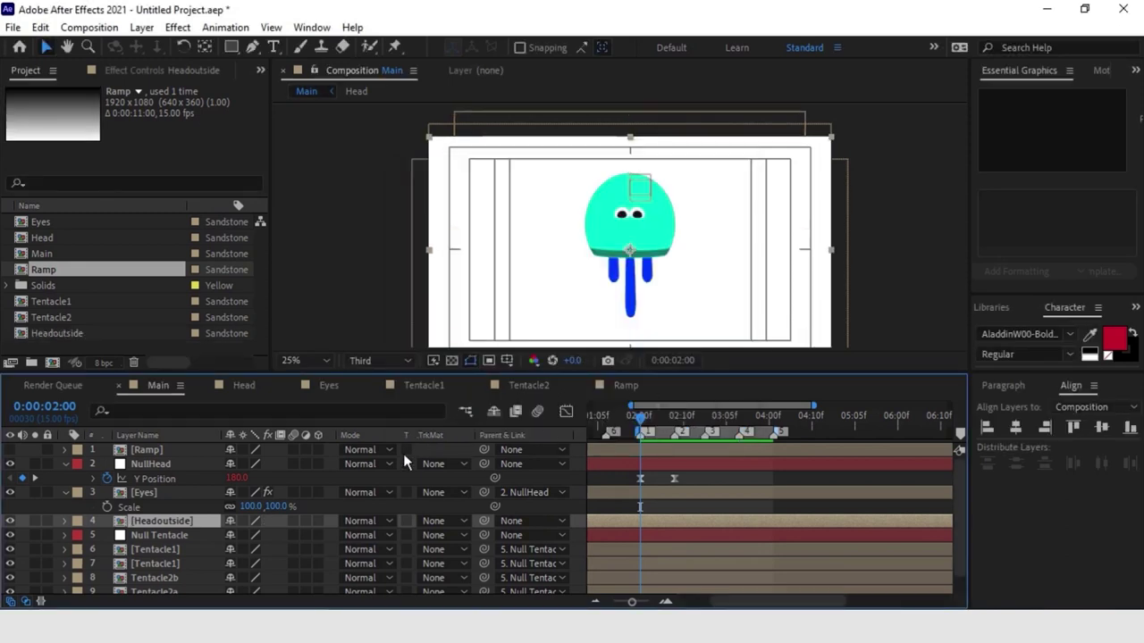
Step: Inspect the Headoutside pre-composition and the effects on its inner layer, and return to the Main composition
{"action": "left_click", "coordinate": [167, 68]}
{"action": "left_click", "coordinate": [23, 72]}
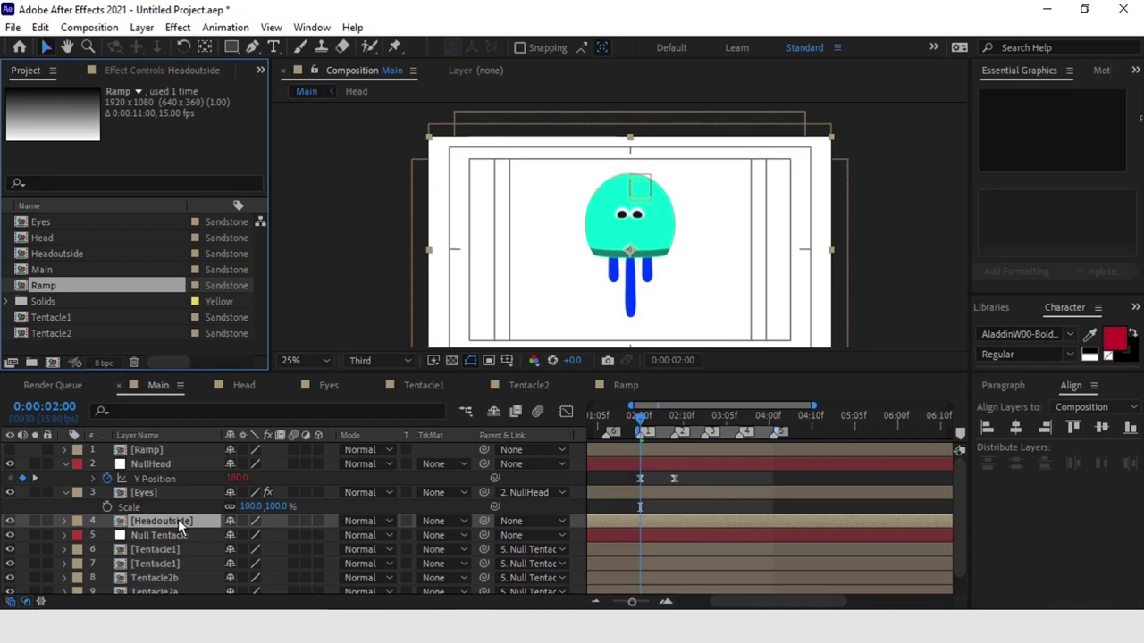
{"action": "double_click", "coordinate": [179, 525]}
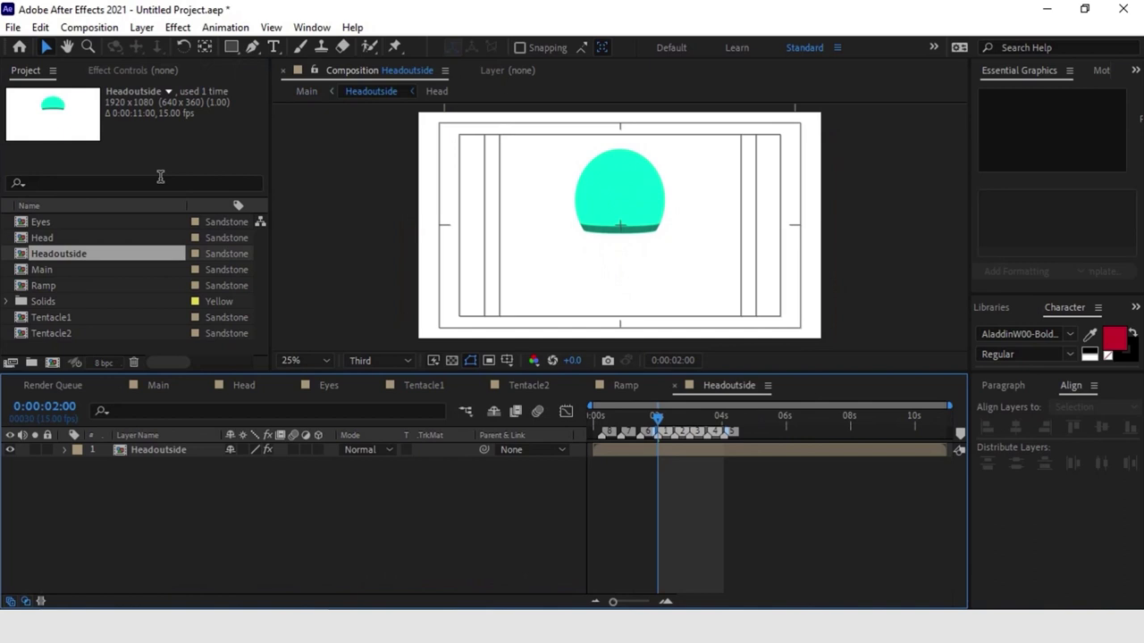
{"action": "left_click", "coordinate": [132, 71]}
{"action": "left_click", "coordinate": [146, 451]}
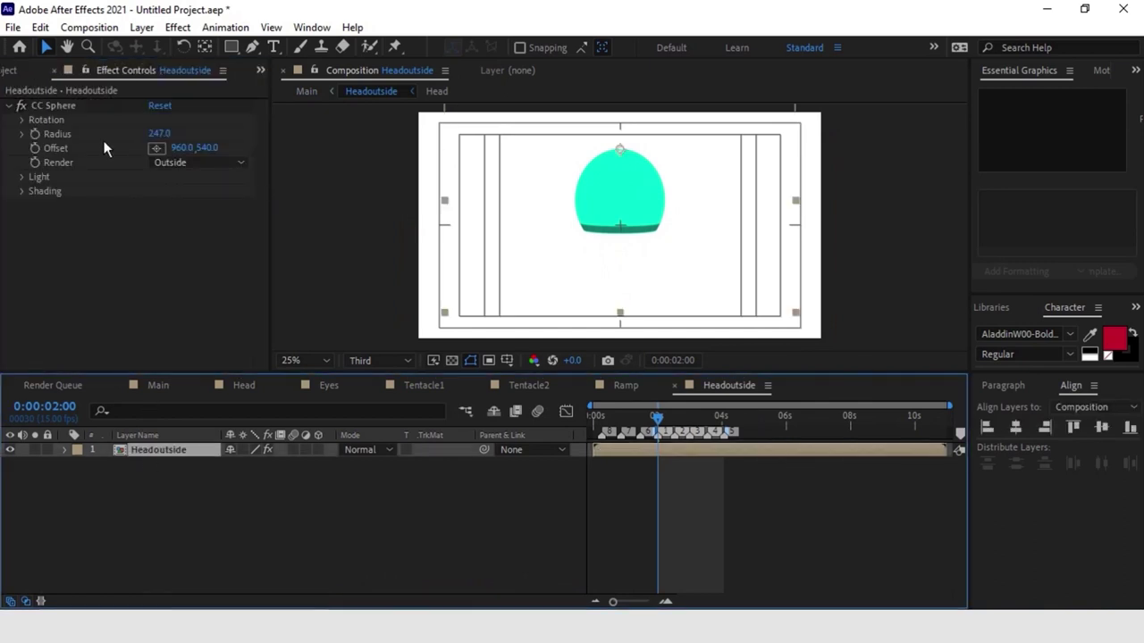
{"action": "left_click", "coordinate": [6, 72]}
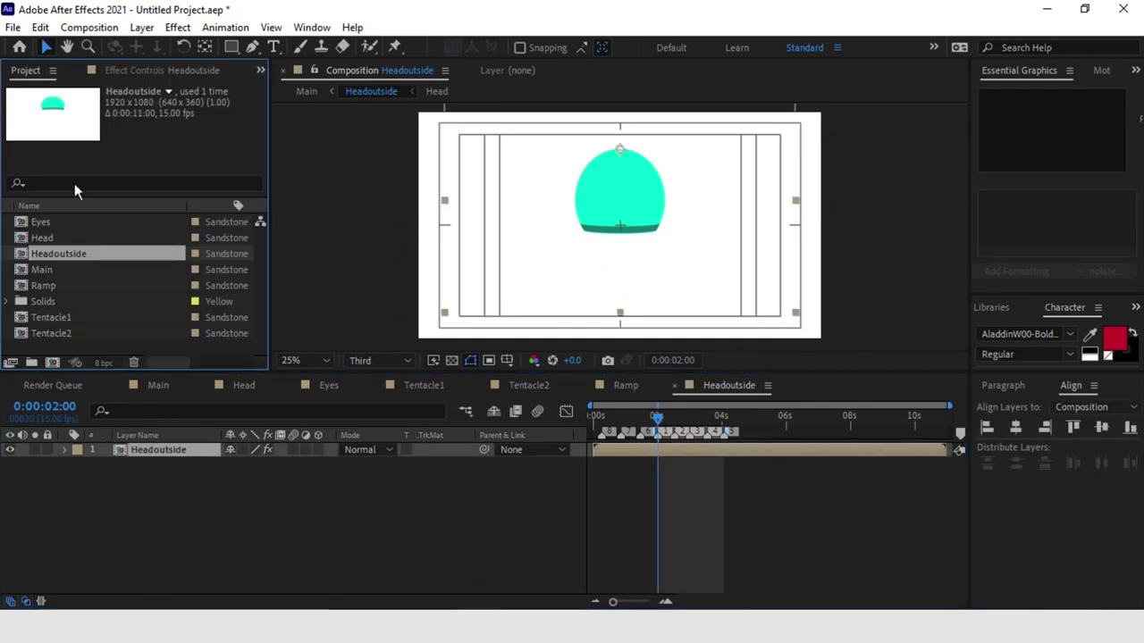
{"action": "left_click", "coordinate": [159, 387]}
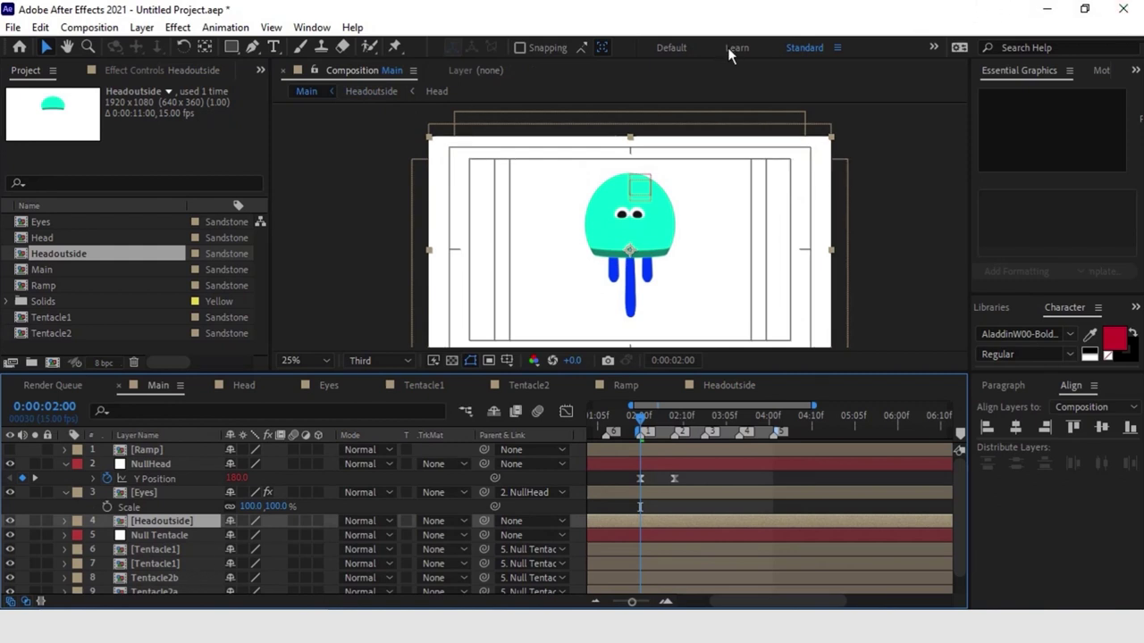
Step: Apply Time Displacement to the Headoutside layer with Ramp as its displacement layer, and preview the animation
{"action": "left_click", "coordinate": [178, 26]}
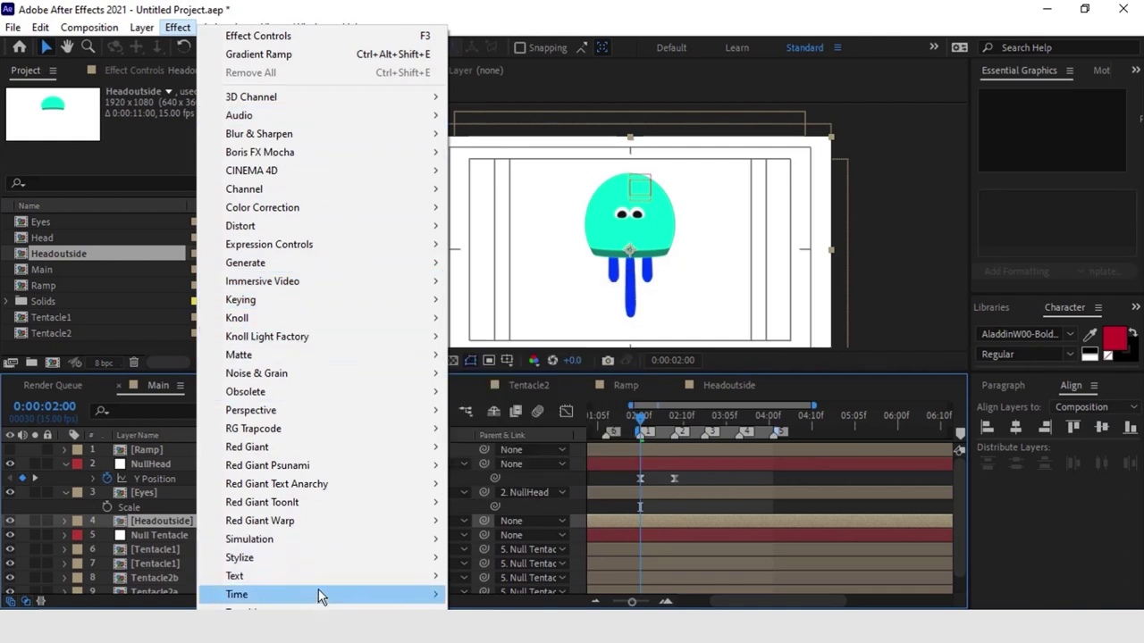
{"action": "mouse_move", "coordinate": [318, 596]}
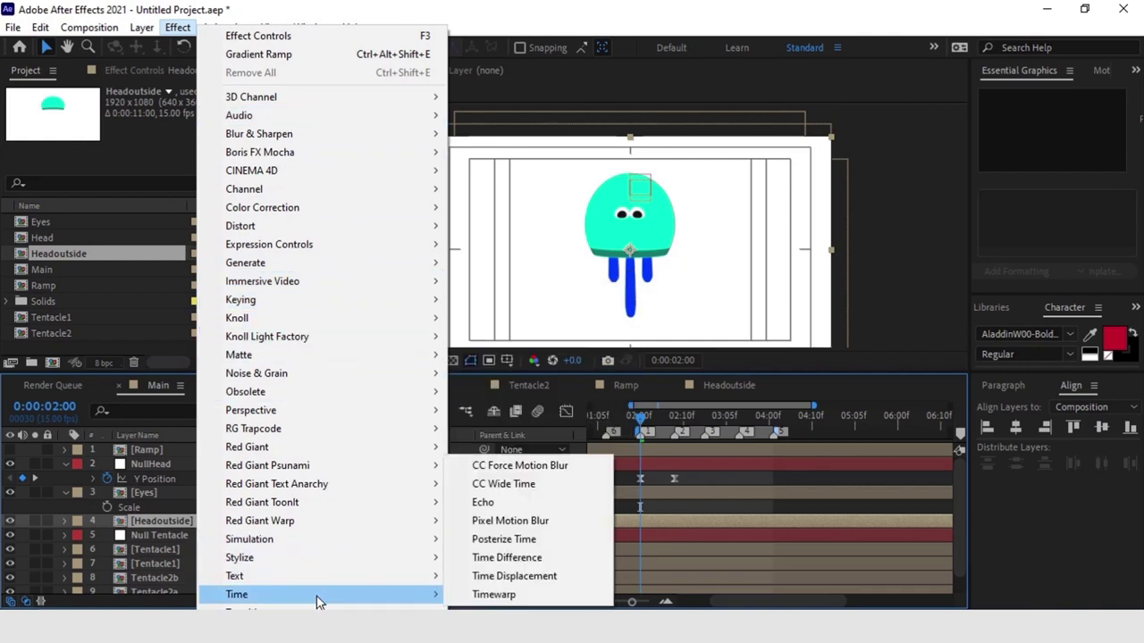
{"action": "left_click", "coordinate": [526, 576]}
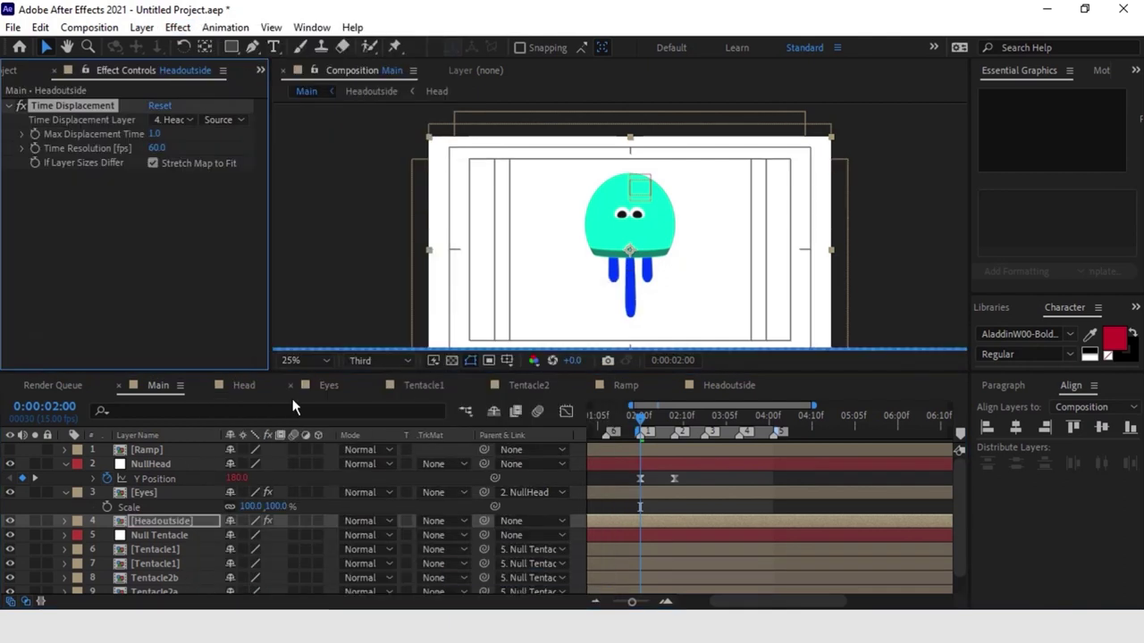
{"action": "left_click", "coordinate": [180, 117]}
{"action": "left_click", "coordinate": [200, 163]}
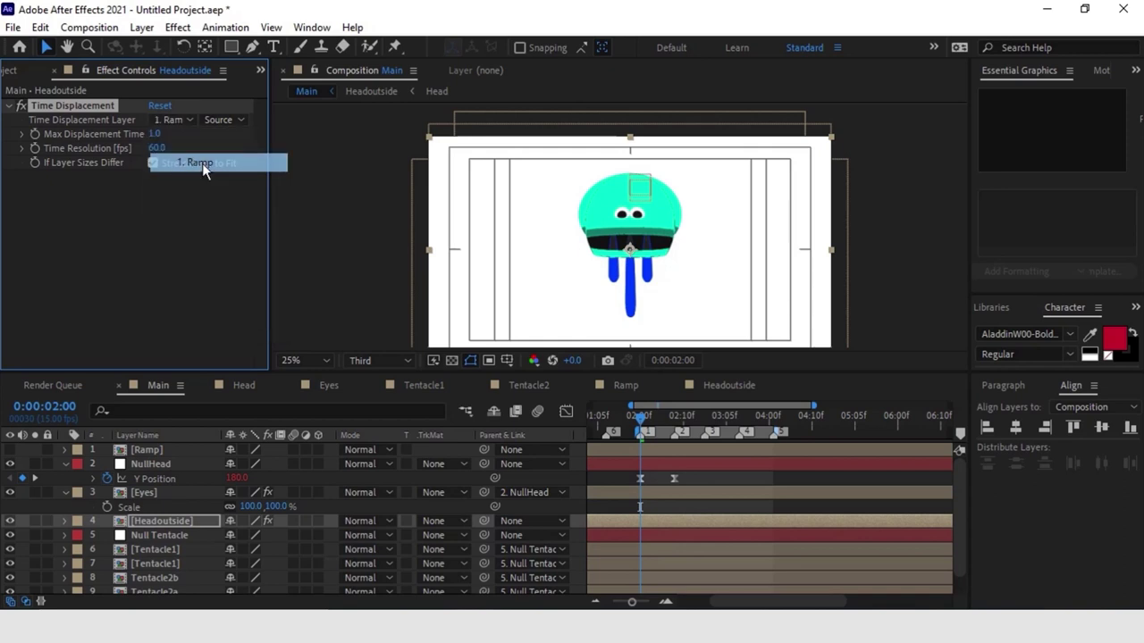
{"action": "key", "text": "space"}
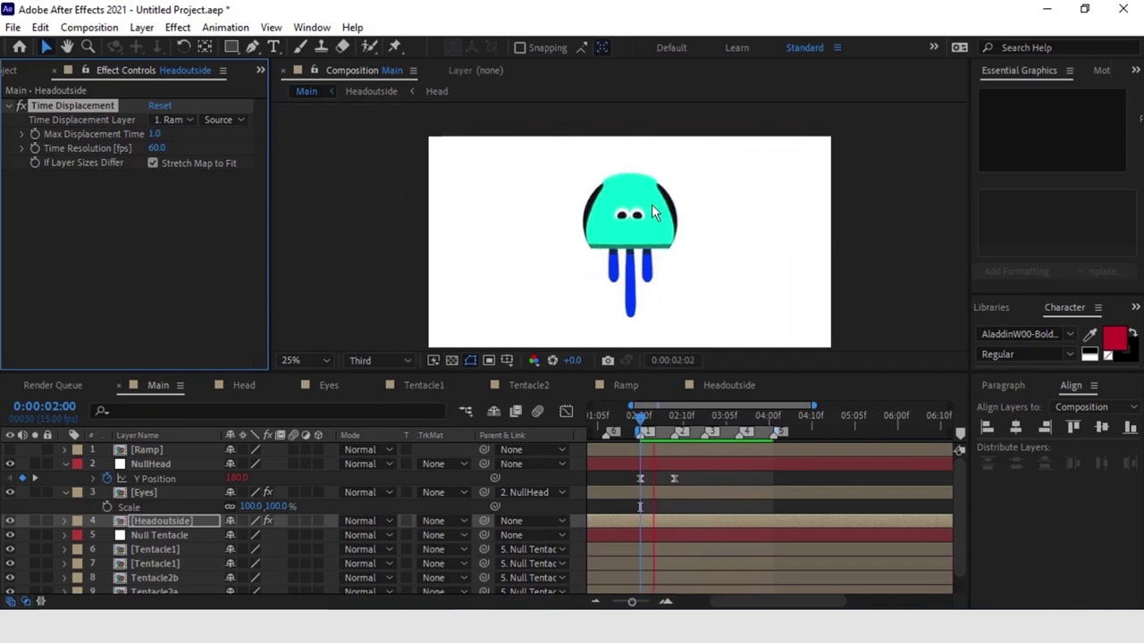
{"action": "key", "text": "space"}
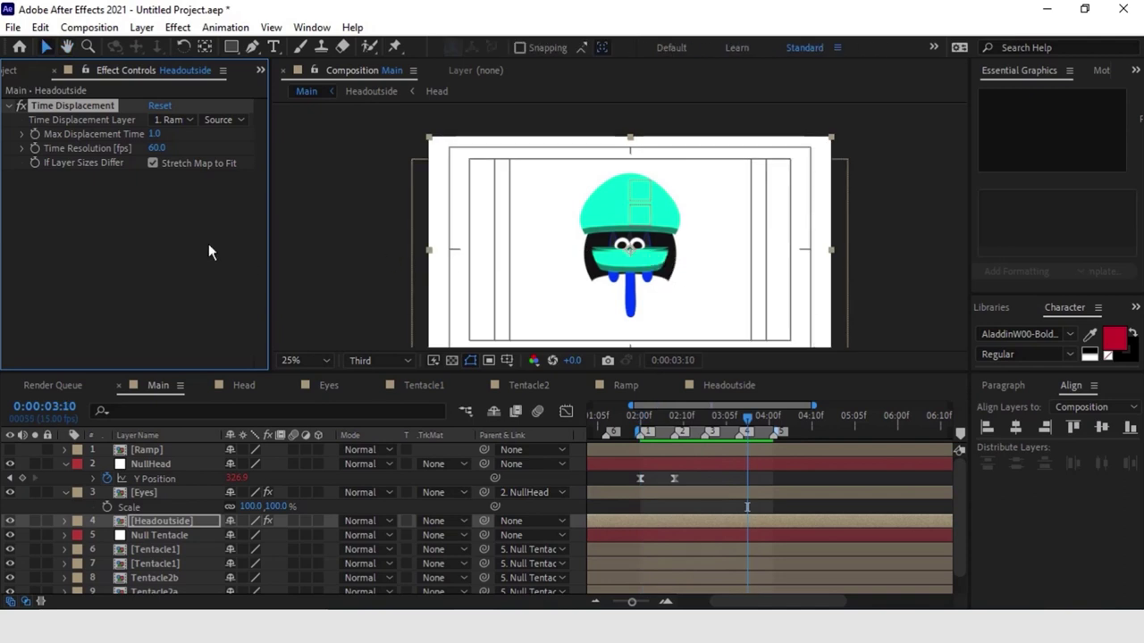
Step: Try a Max Displacement Time of -1 on the Headoutside layer and preview the animation
{"action": "left_click", "coordinate": [154, 133]}
{"action": "type", "text": "-1"}
{"action": "key", "text": "Return"}
{"action": "key", "text": "space"}
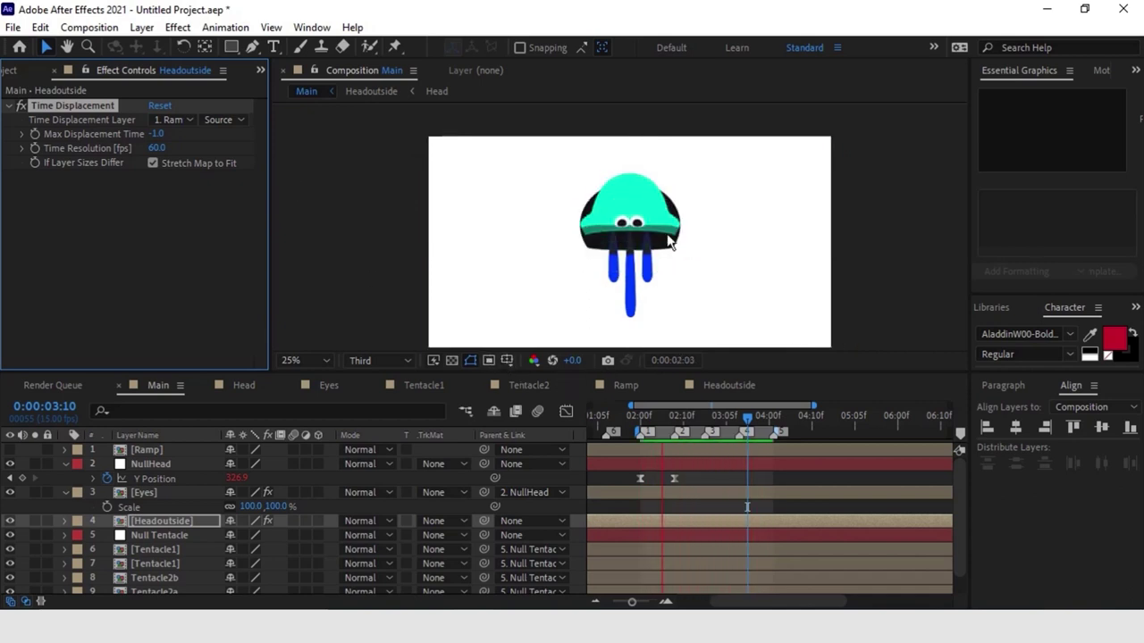
{"action": "key", "text": "space"}
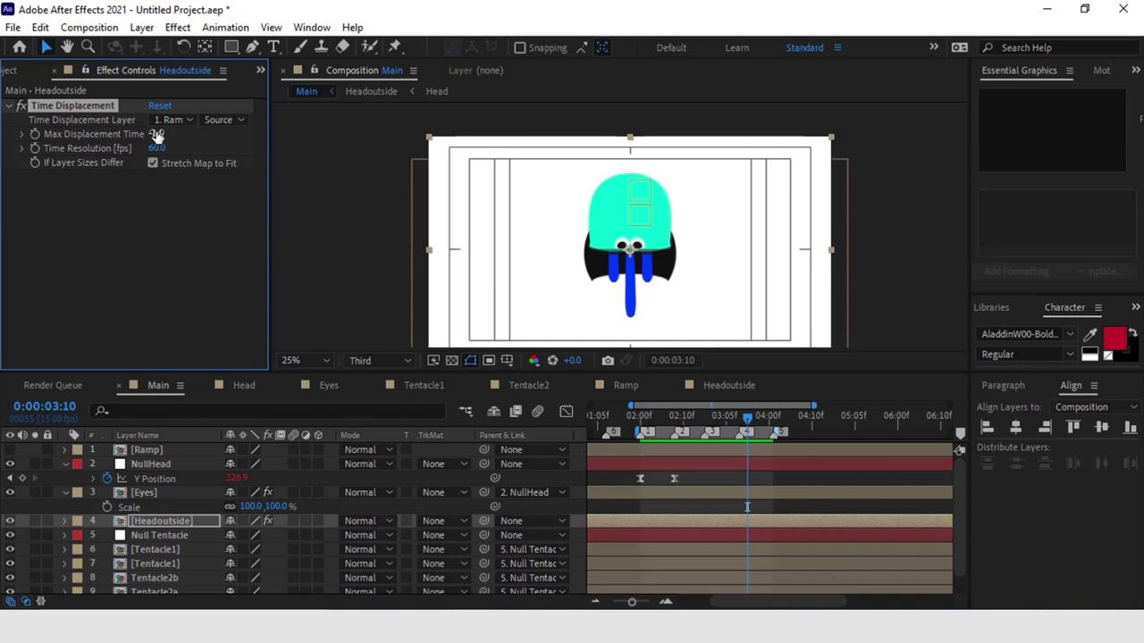
Step: Set the Headoutside layer's Max Displacement Time to -0.7 and preview the animation
{"action": "left_click_drag", "start_coordinate": [158, 133], "coordinate": [197, 143]}
{"action": "key", "text": "space"}
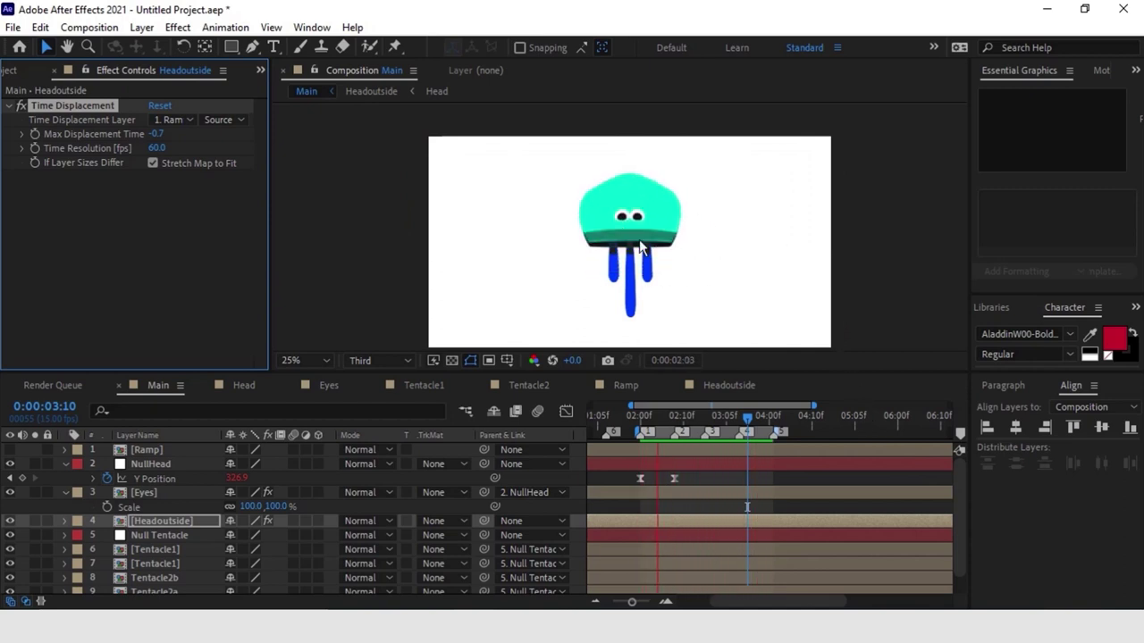
{"action": "key", "text": "space"}
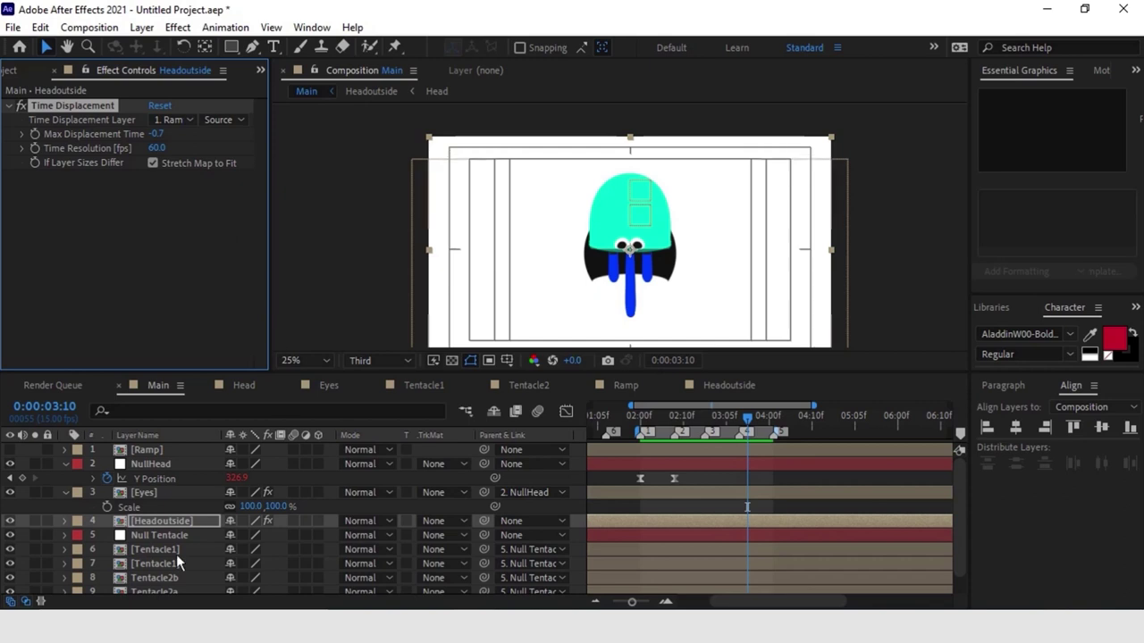
Step: Pre-compose the Headinside layer as Headinside, moving all attributes into the new composition
{"action": "scroll", "coordinate": [176, 554], "scroll_direction": "down", "scroll_amount": 1}
{"action": "left_click", "coordinate": [157, 587]}
{"action": "left_click", "coordinate": [141, 26]}
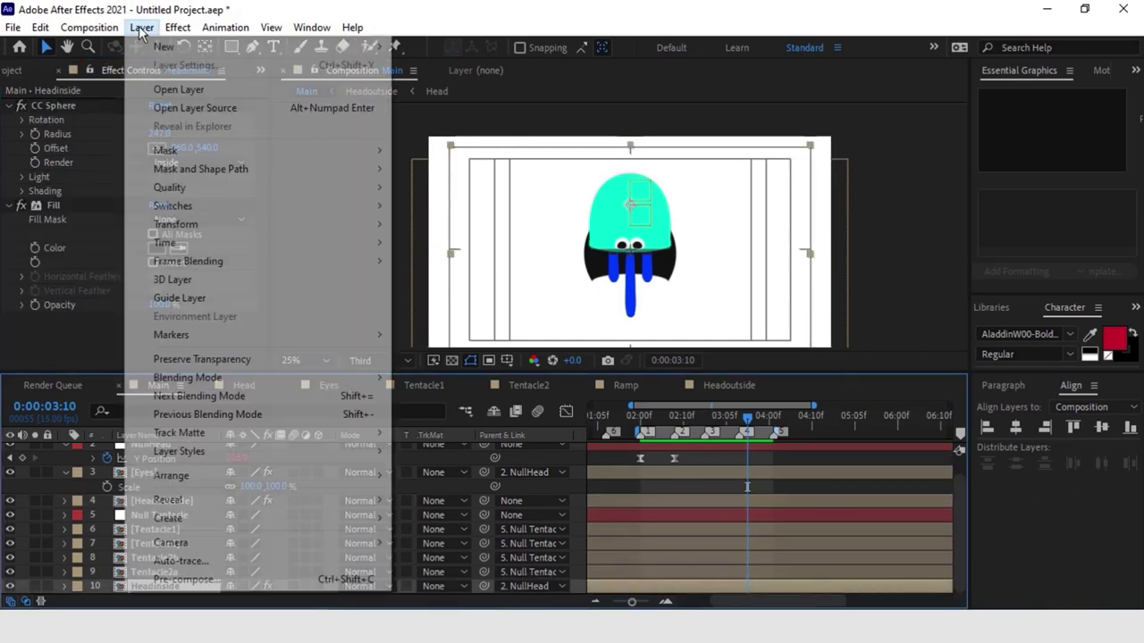
{"action": "left_click", "coordinate": [170, 580]}
{"action": "left_click", "coordinate": [632, 206]}
{"action": "left_click_drag", "start_coordinate": [632, 207], "coordinate": [569, 206]}
{"action": "key", "text": "BackSpace"}
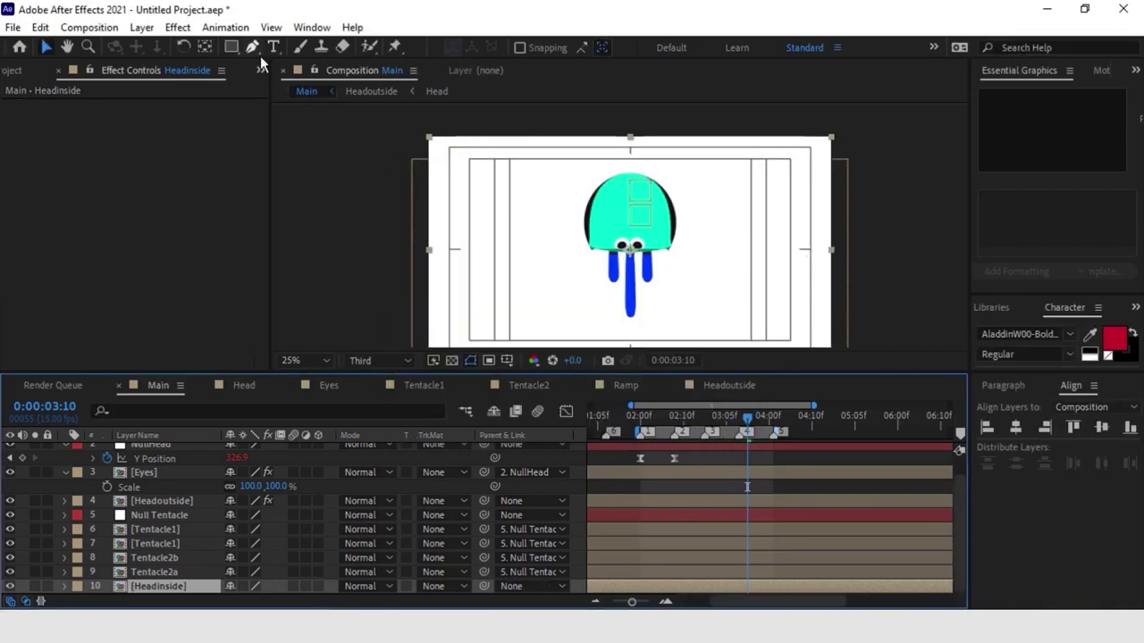
Step: Apply Time Displacement to the Headinside layer using Ramp and a Max Displacement Time of -0.7, and preview the animation
{"action": "left_click", "coordinate": [177, 27]}
{"action": "mouse_move", "coordinate": [261, 601]}
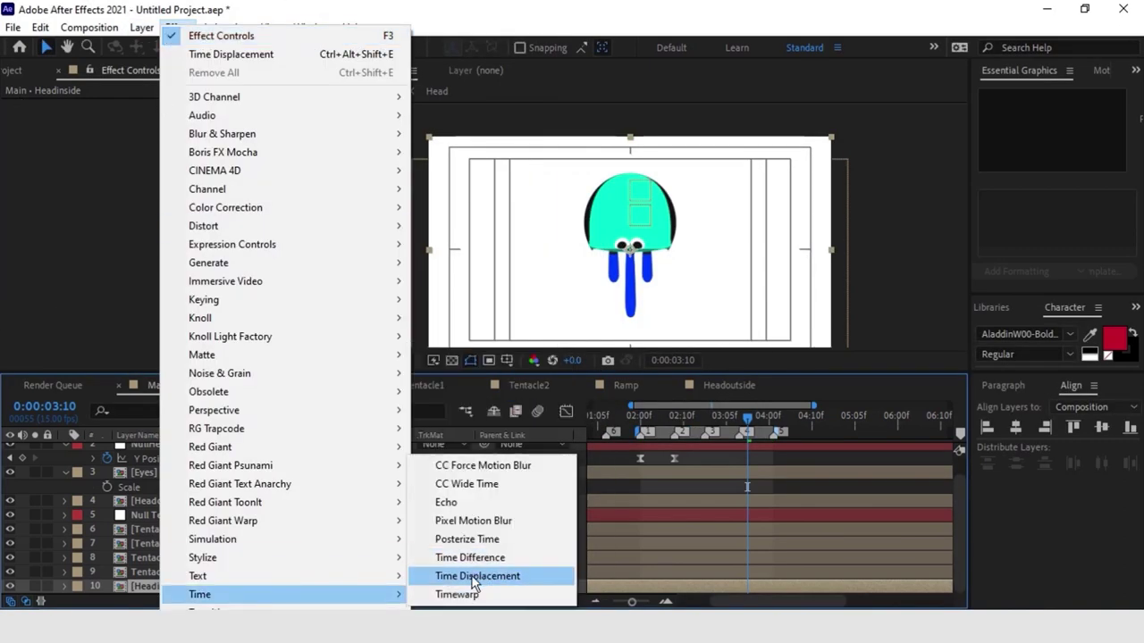
{"action": "left_click", "coordinate": [474, 576]}
{"action": "left_click", "coordinate": [170, 119]}
{"action": "left_click", "coordinate": [191, 164]}
{"action": "key", "text": "Tab"}
{"action": "type", "text": "-0.7"}
{"action": "key", "text": "Return"}
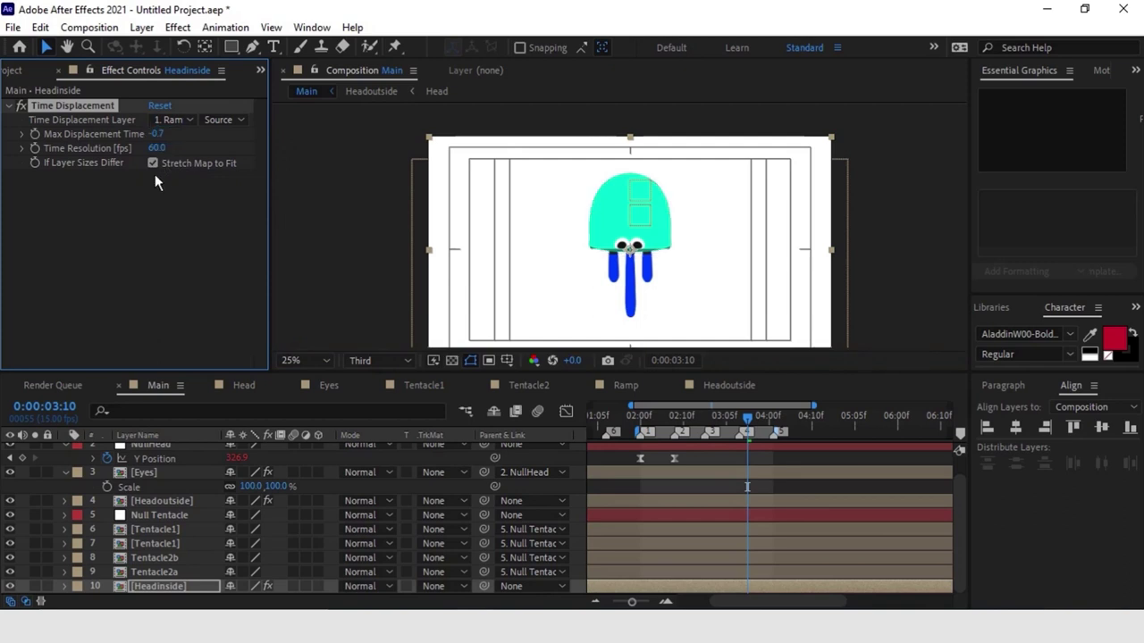
{"action": "key", "text": "space"}
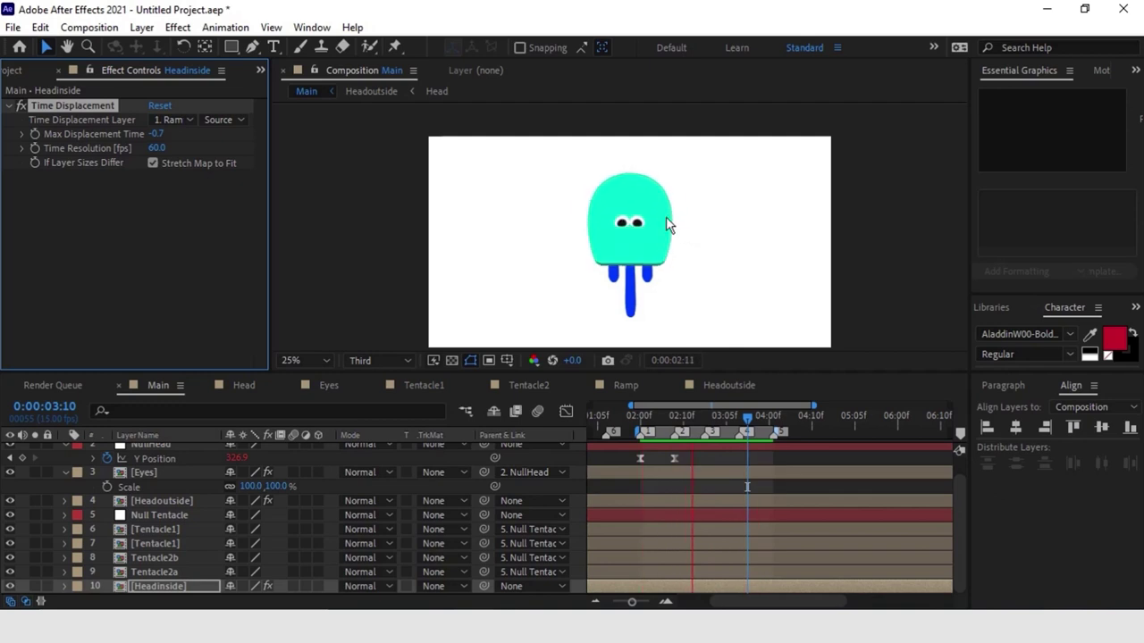
{"action": "key", "text": "space"}
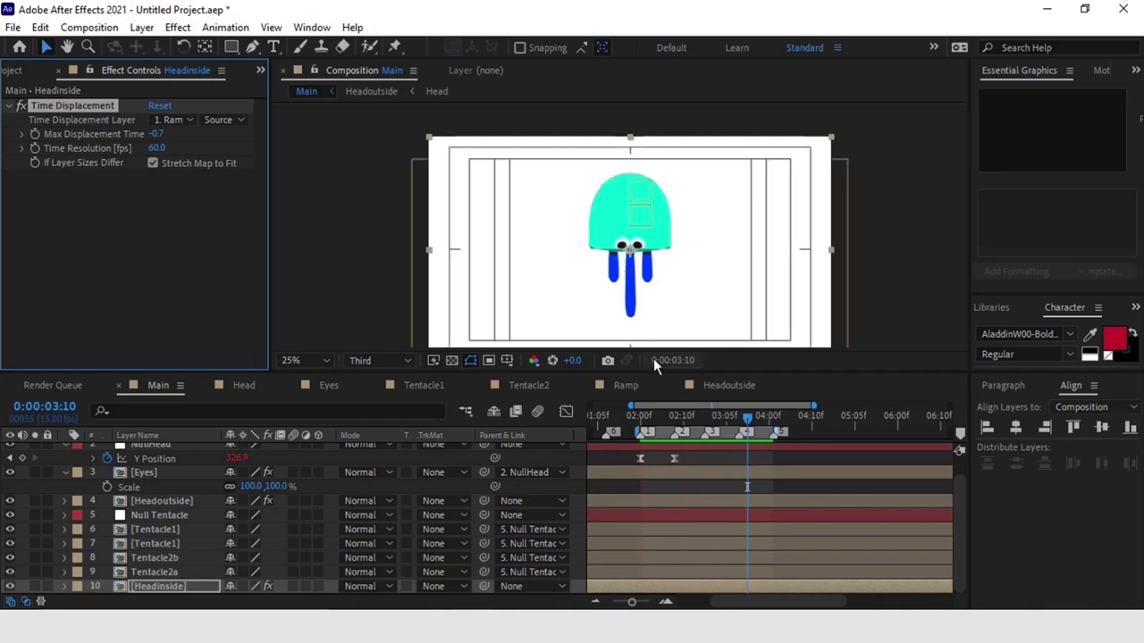
Step: At 0:00:02:00, parent the Headoutside and Headinside layers to NullHead and preview the animation
{"action": "left_click_drag", "start_coordinate": [661, 423], "coordinate": [638, 420]}
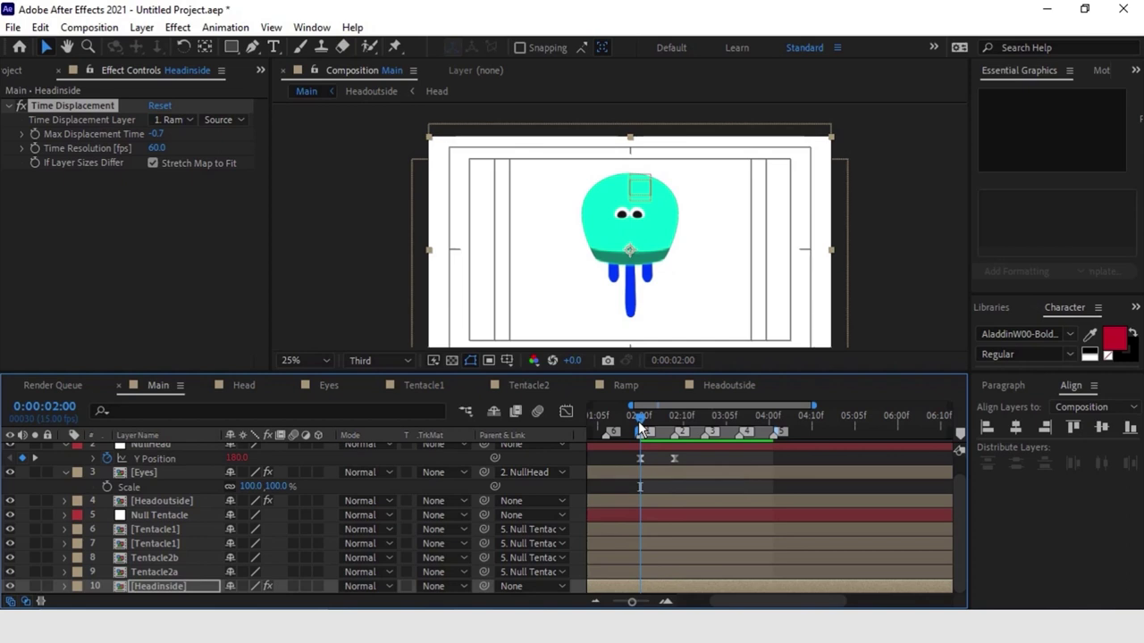
{"action": "left_click", "coordinate": [162, 500], "text": "ctrl"}
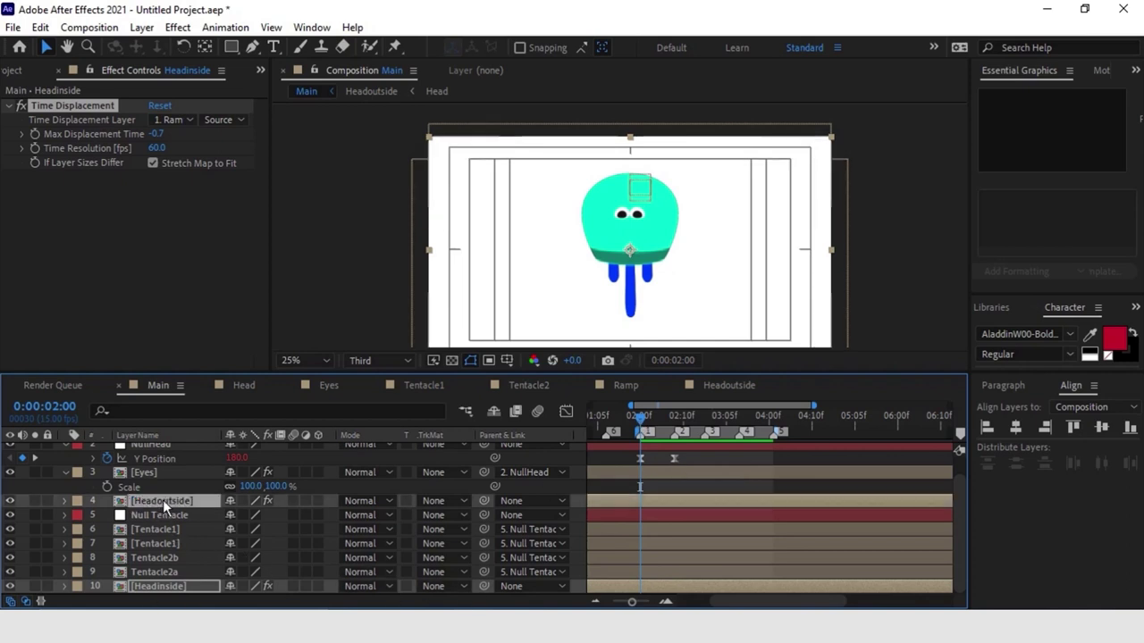
{"action": "left_click_drag", "start_coordinate": [483, 498], "coordinate": [170, 464]}
{"action": "key", "text": "space"}
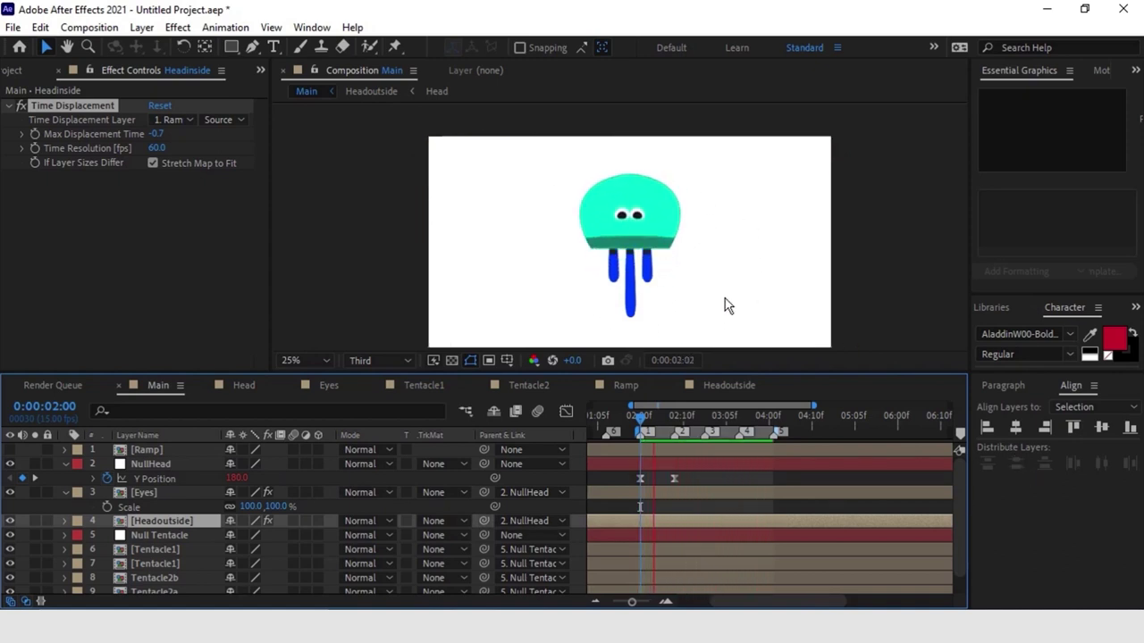
{"action": "key", "text": "space"}
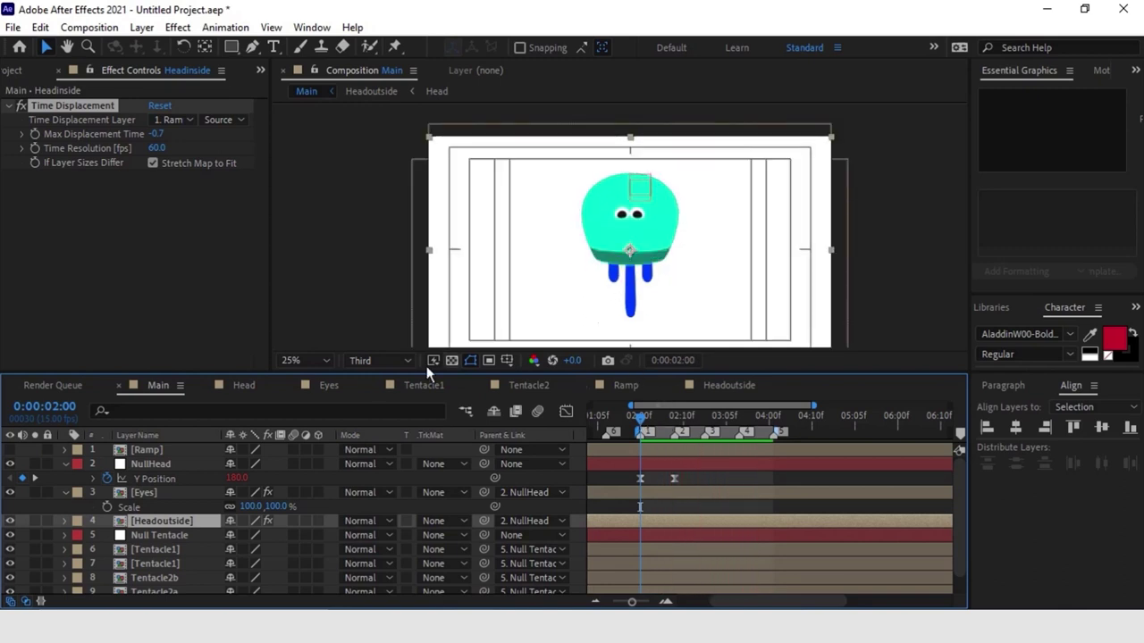
Step: Hide layer 6 Tentacle1, Tentacle2b and Tentacle2a, and apply the Wave Warp effect to layer 7 Tentacle1
{"action": "scroll", "coordinate": [99, 547], "scroll_direction": "down", "scroll_amount": 1}
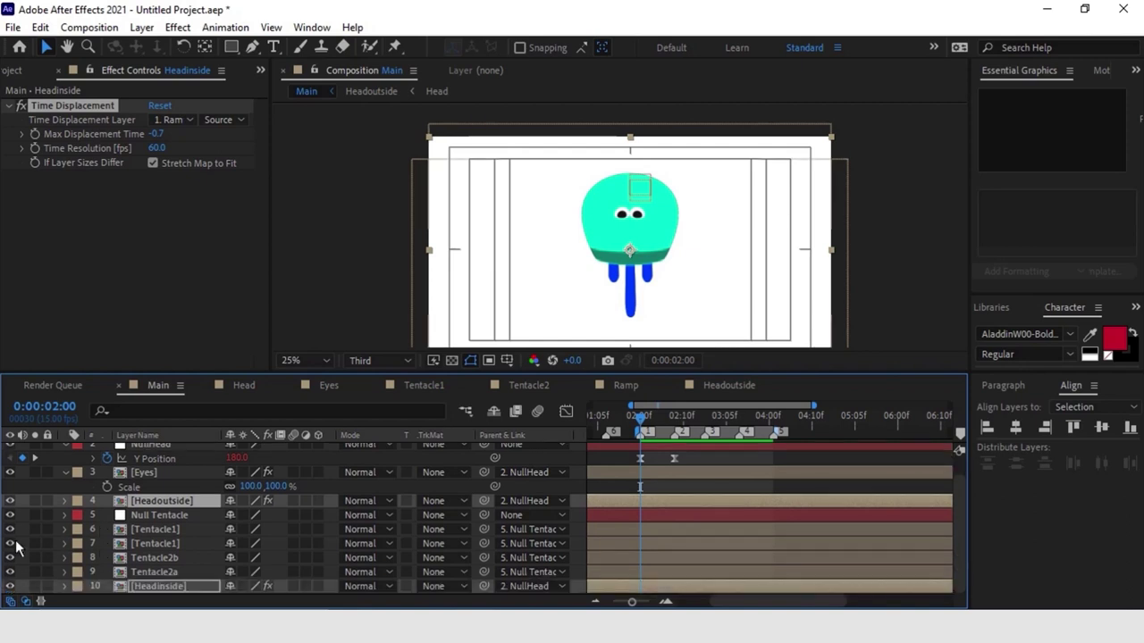
{"action": "left_click", "coordinate": [142, 541]}
{"action": "left_click_drag", "start_coordinate": [10, 558], "coordinate": [10, 572]}
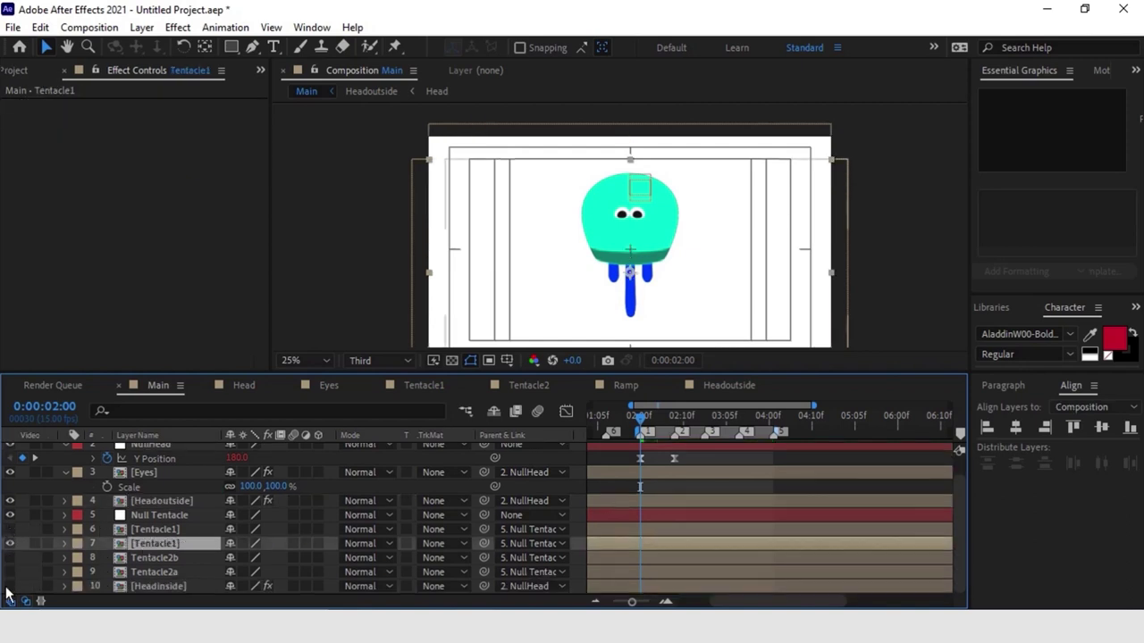
{"action": "left_click", "coordinate": [176, 27]}
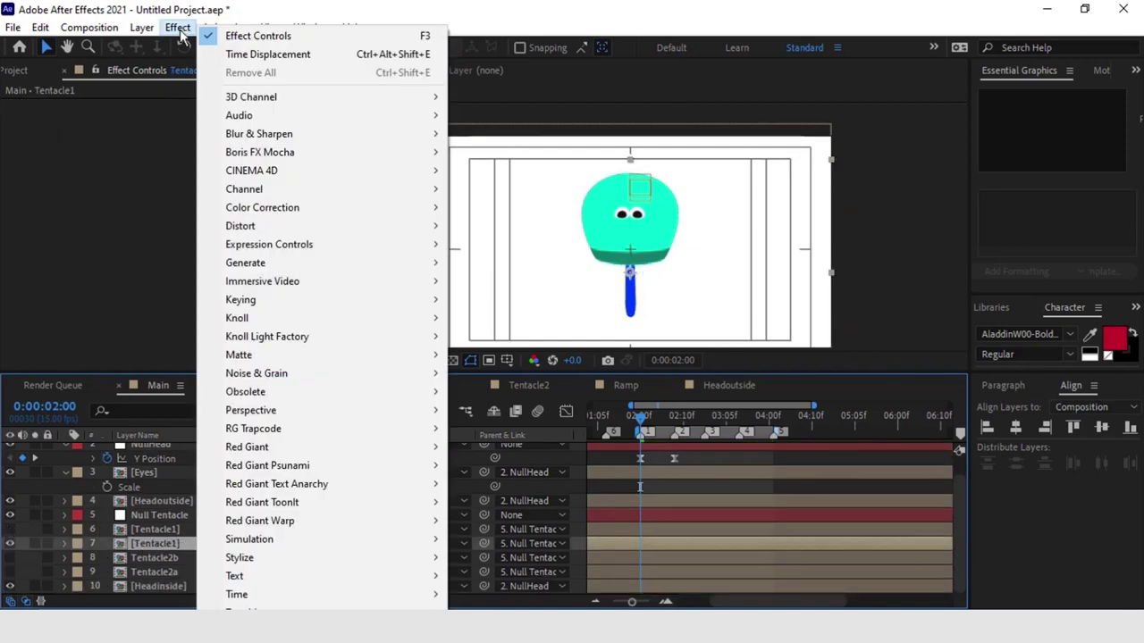
{"action": "mouse_move", "coordinate": [300, 231]}
{"action": "scroll", "coordinate": [522, 307], "scroll_direction": "down", "scroll_amount": 4}
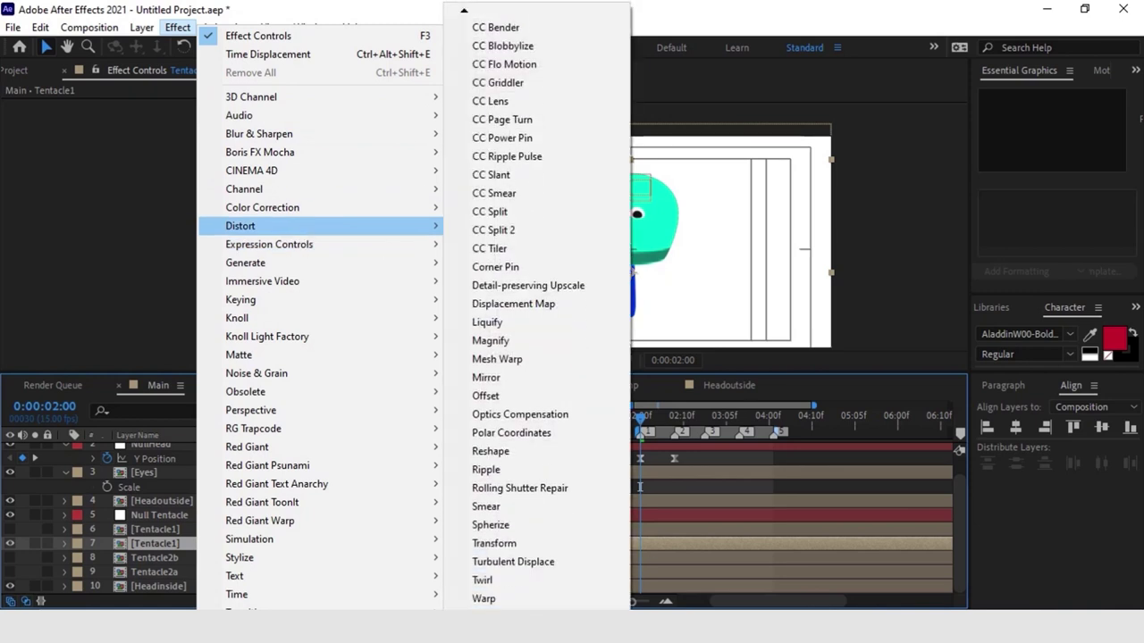
{"action": "left_click", "coordinate": [505, 599]}
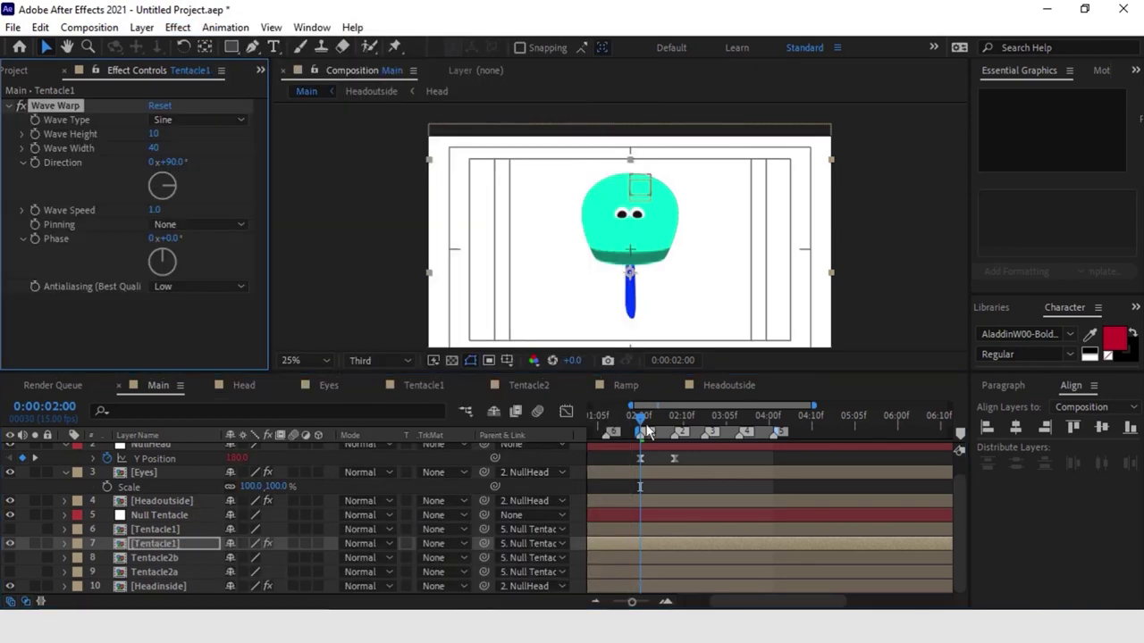
Step: Set the Wave Warp Direction to 180°, Wave Height to 100 and Wave Width to 500, and preview the animation
{"action": "left_click", "coordinate": [174, 162]}
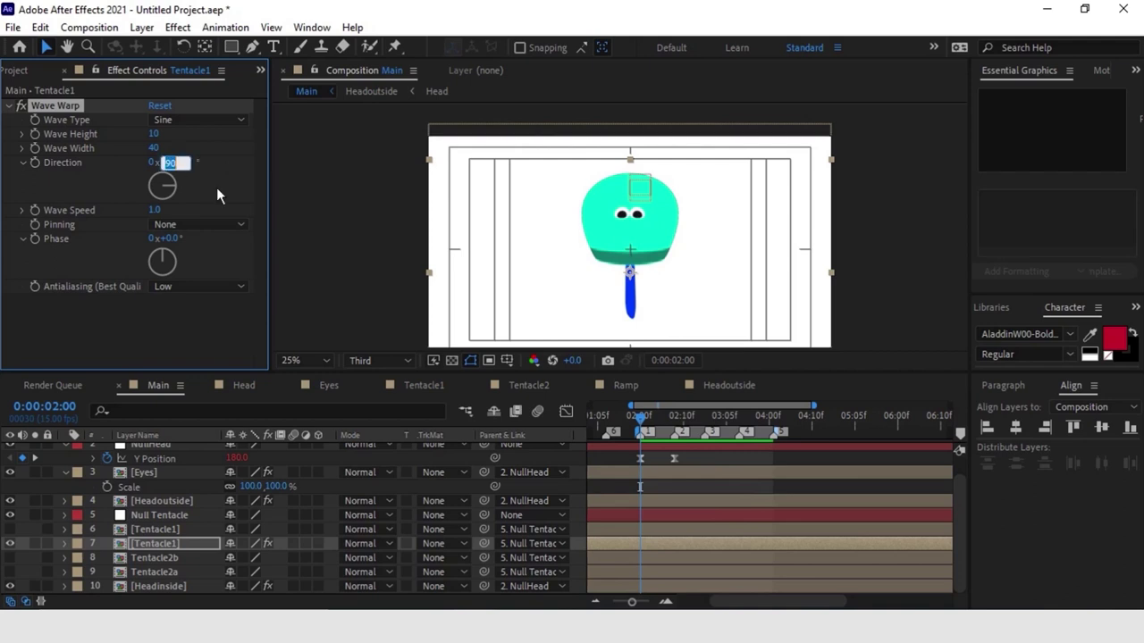
{"action": "type", "text": "180"}
{"action": "key", "text": "Return"}
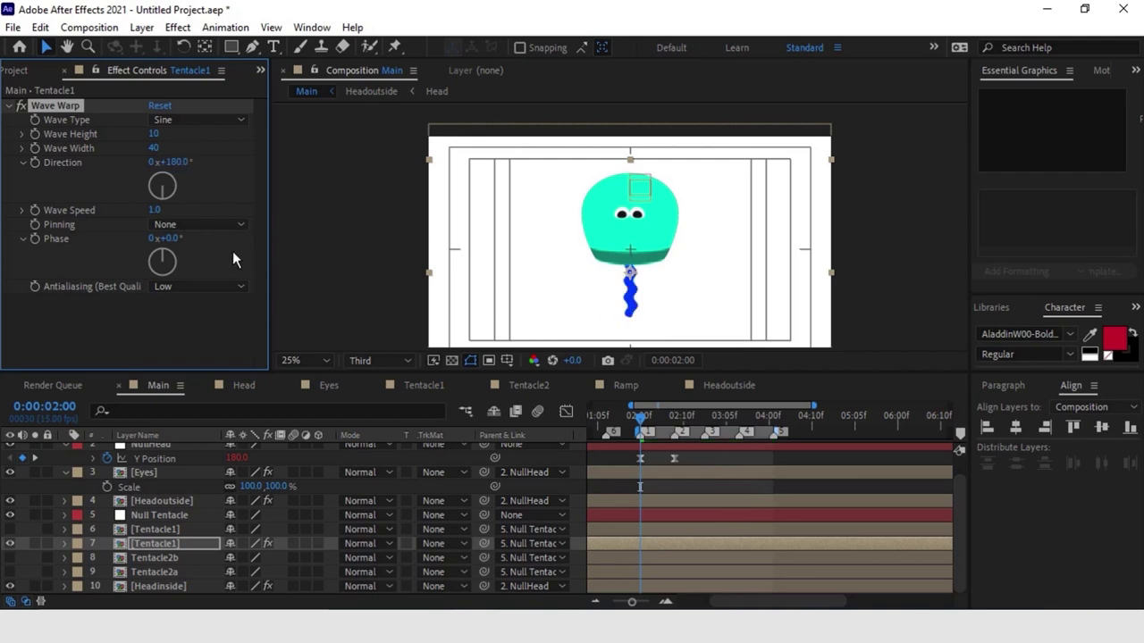
{"action": "left_click", "coordinate": [155, 134]}
{"action": "type", "text": "100"}
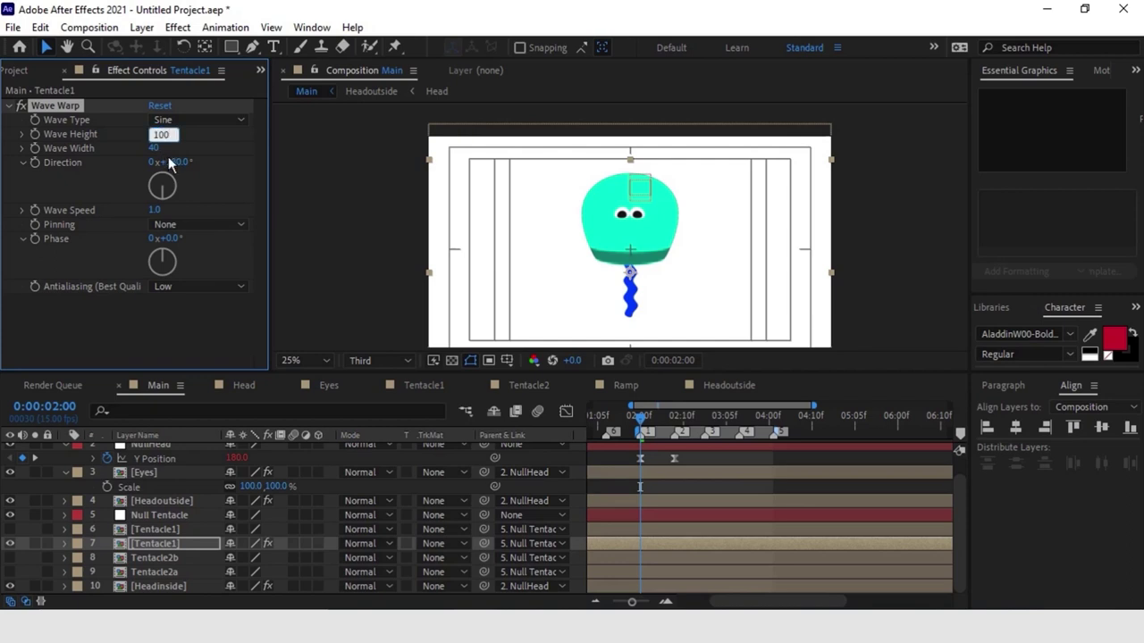
{"action": "key", "text": "Tab"}
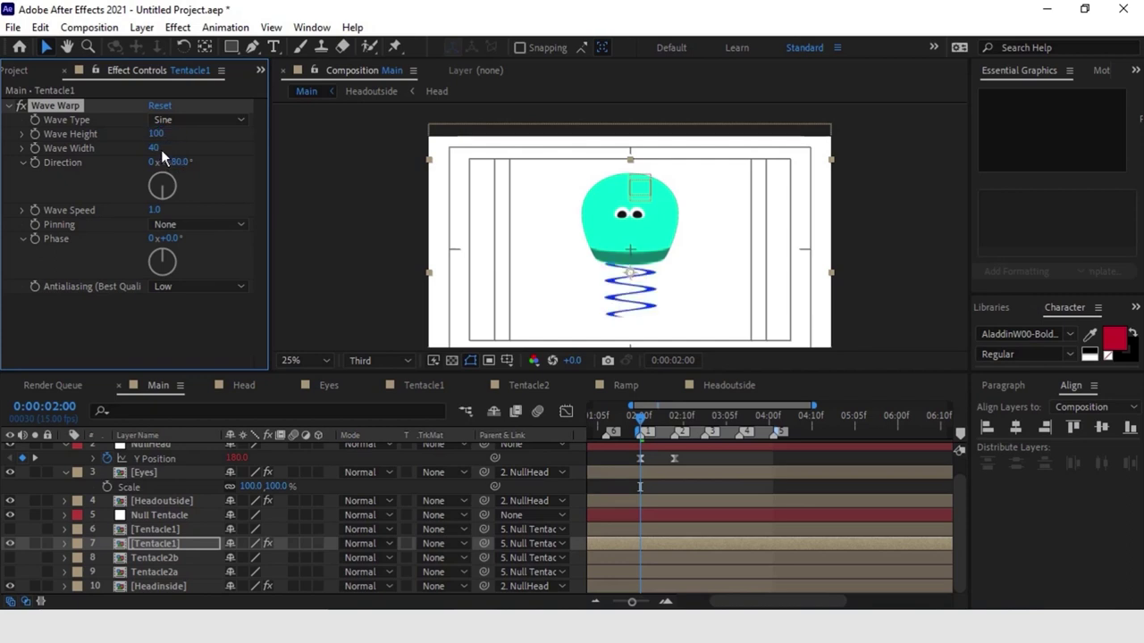
{"action": "type", "text": "500"}
{"action": "key", "text": "Return"}
{"action": "key", "text": "space"}
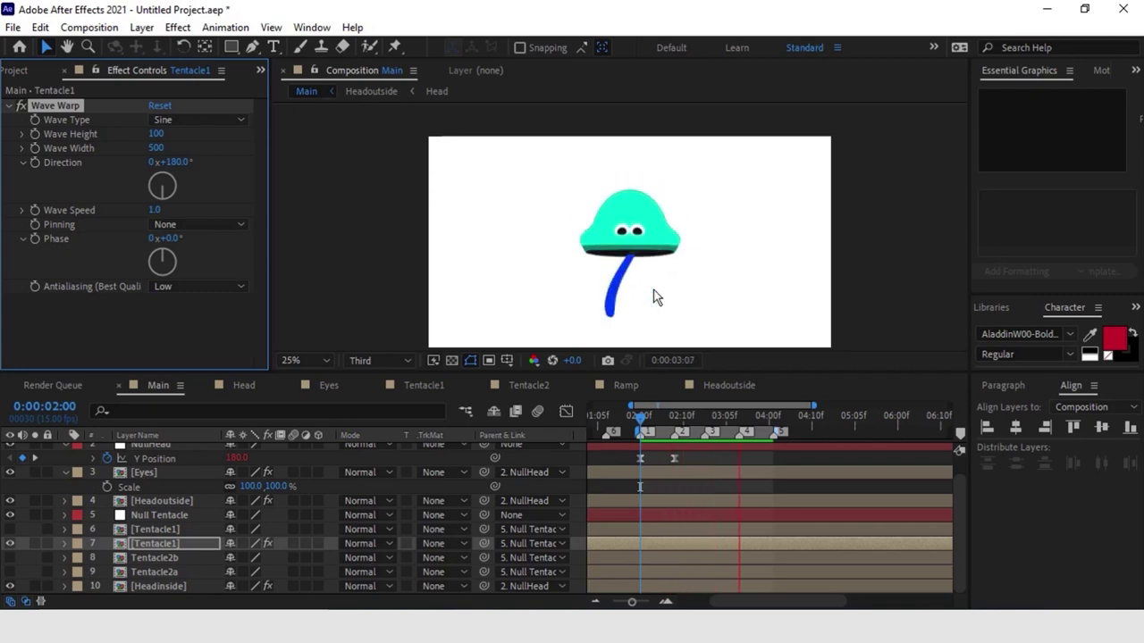
{"action": "key", "text": "space"}
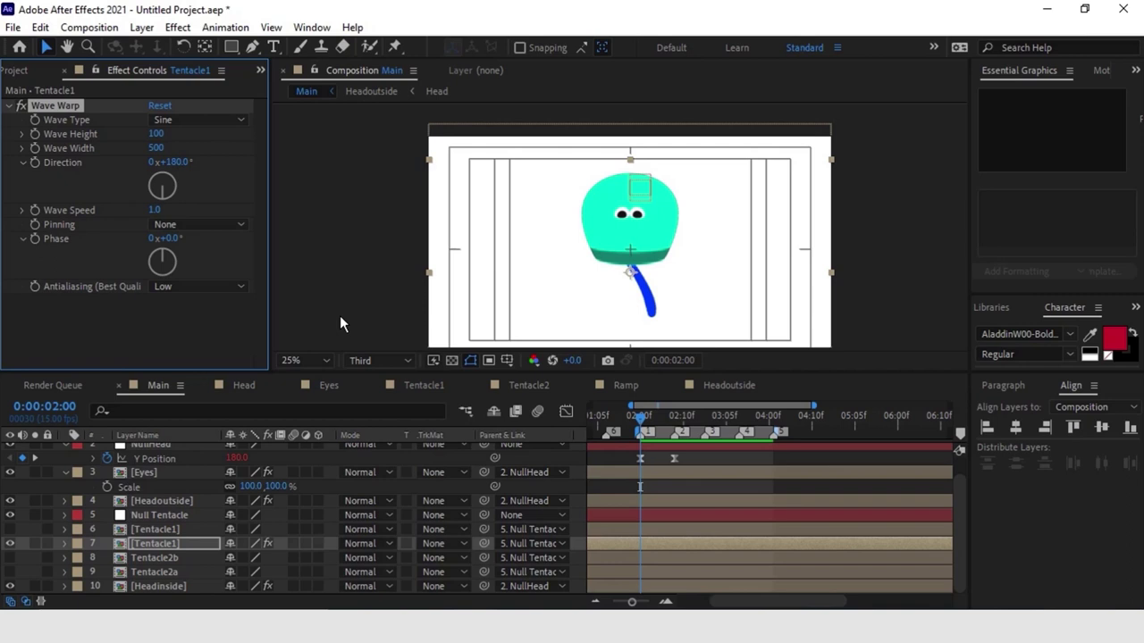
Step: Set the Wave Warp's Wave Speed to 0.5 and preview the animation
{"action": "left_click", "coordinate": [154, 211]}
{"action": "type", "text": "1/2"}
{"action": "key", "text": "Return"}
{"action": "key", "text": "space"}
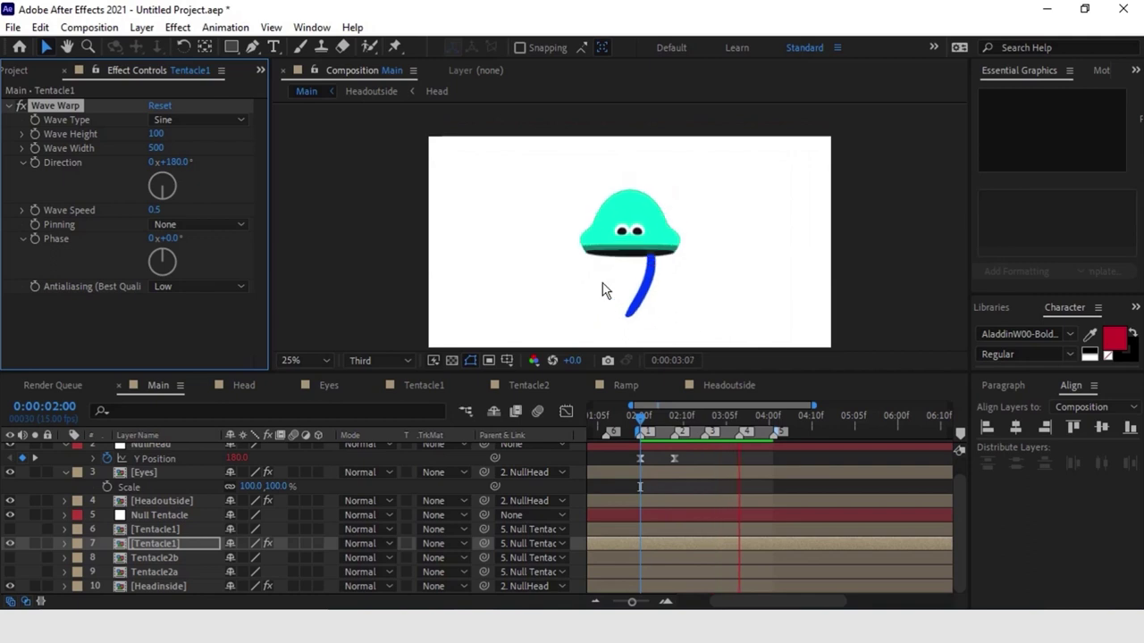
{"action": "key", "text": "space"}
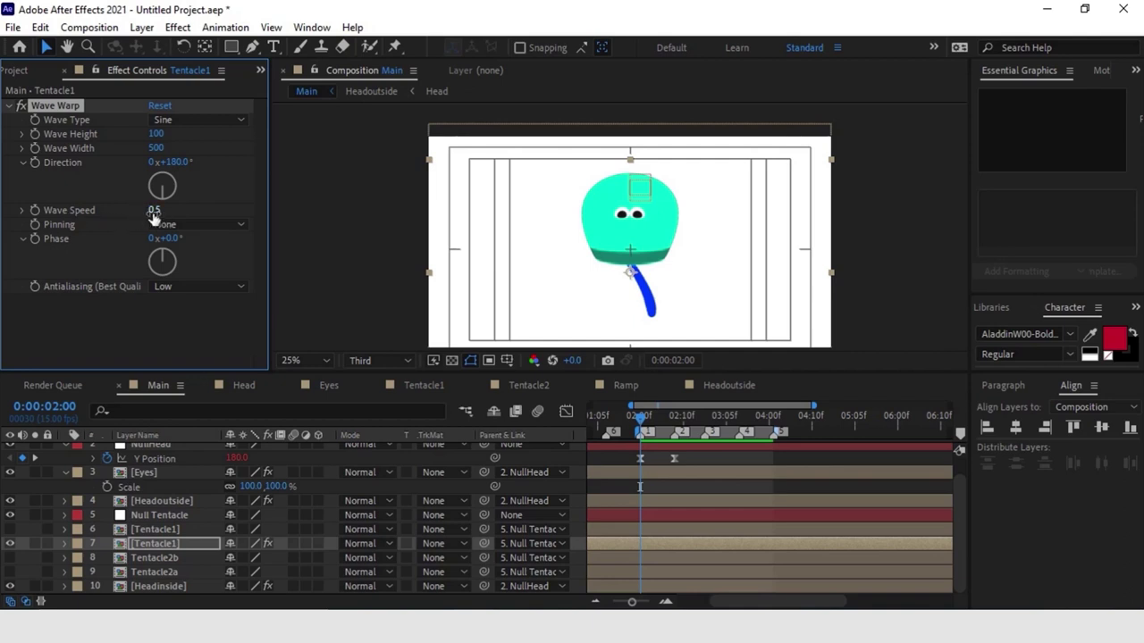
Step: Set Wave Speed to 0, start keyframing the Wave Warp Phase at 0:00:02:00, and move the current time to 0:00:04:01
{"action": "left_click_drag", "start_coordinate": [154, 213], "coordinate": [117, 216]}
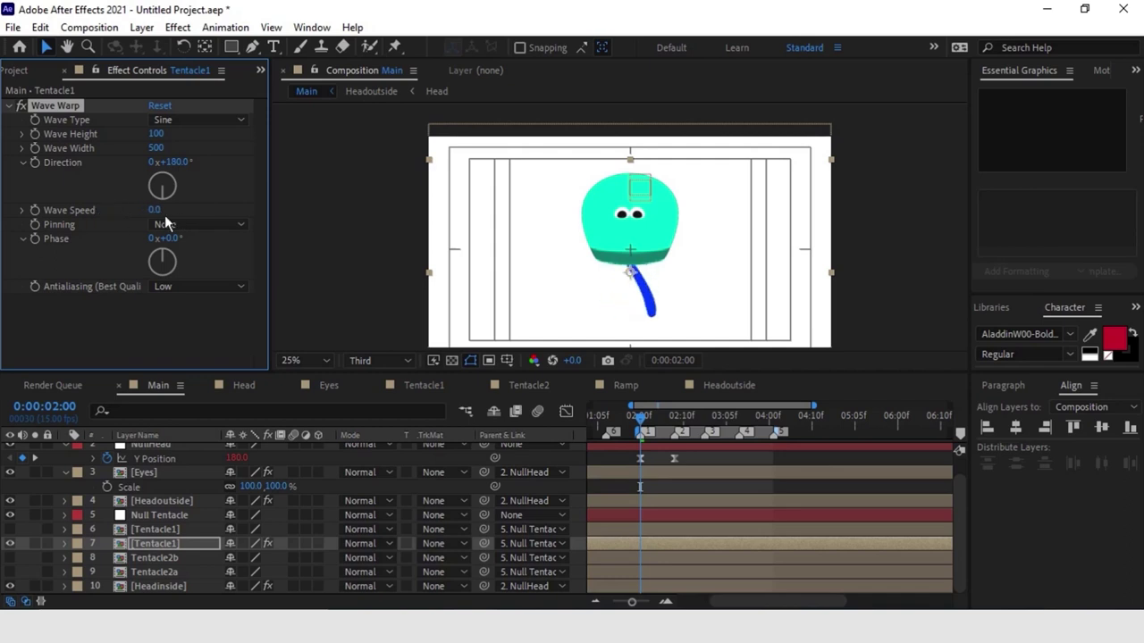
{"action": "left_click", "coordinate": [34, 239]}
{"action": "left_click_drag", "start_coordinate": [704, 421], "coordinate": [773, 442]}
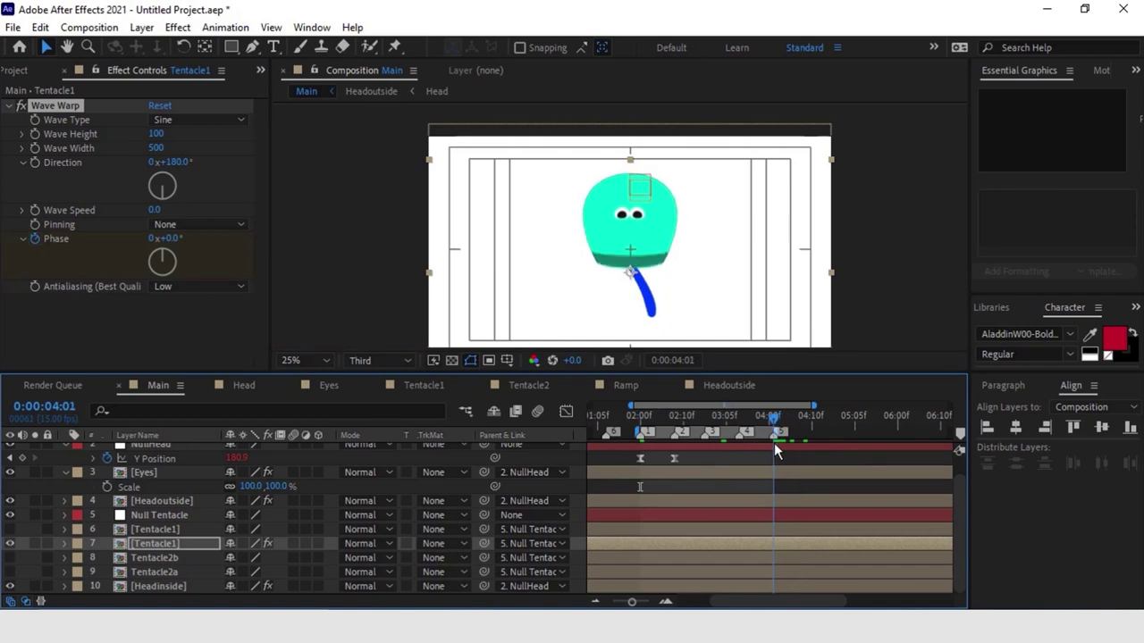
Step: Try Phase values of one full revolution and 256° at 0:00:04:01, previewing the animation
{"action": "left_click_drag", "start_coordinate": [170, 239], "coordinate": [527, 288]}
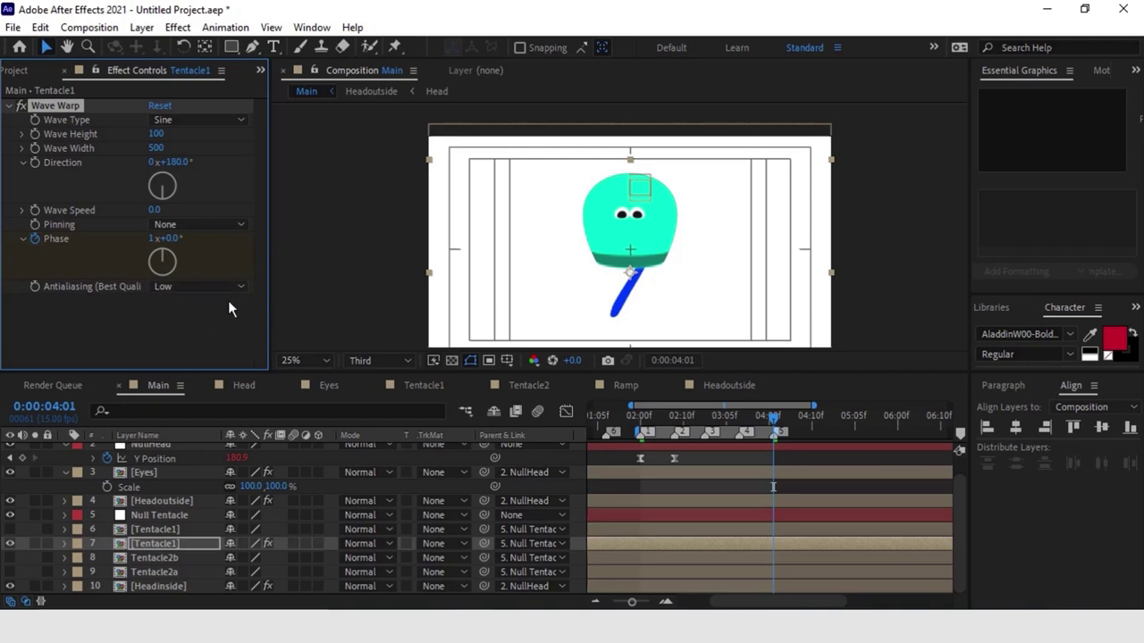
{"action": "key", "text": "space"}
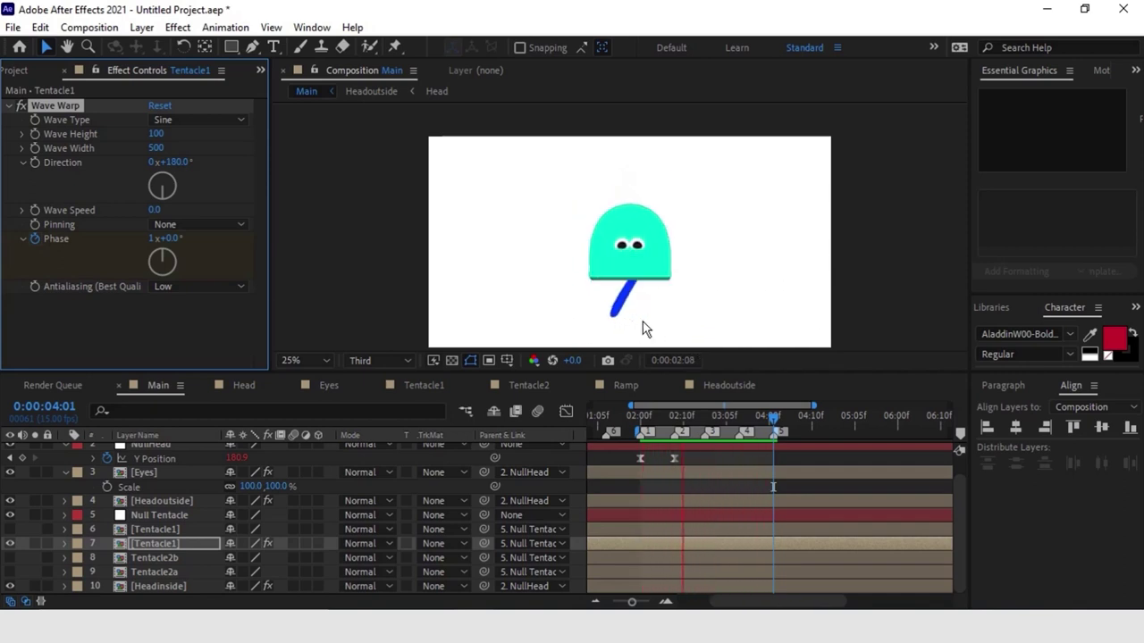
{"action": "left_click", "coordinate": [152, 239]}
{"action": "left_click", "coordinate": [152, 240]}
{"action": "type", "text": "0"}
{"action": "key", "text": "Return"}
{"action": "left_click", "coordinate": [177, 239]}
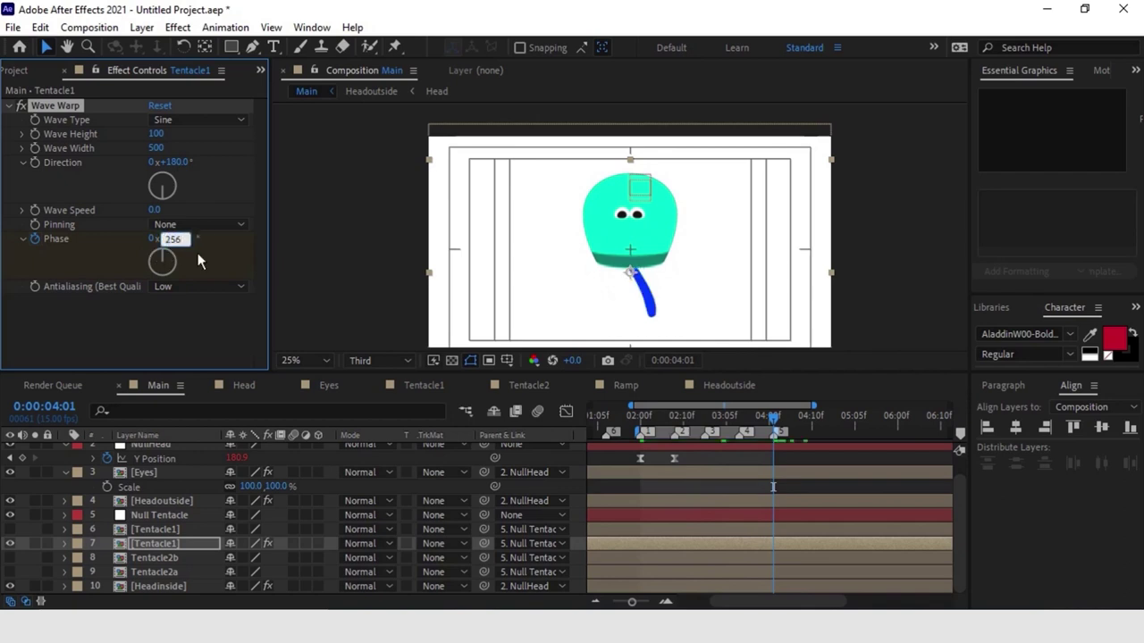
{"action": "type", "text": "256"}
{"action": "key", "text": "Return"}
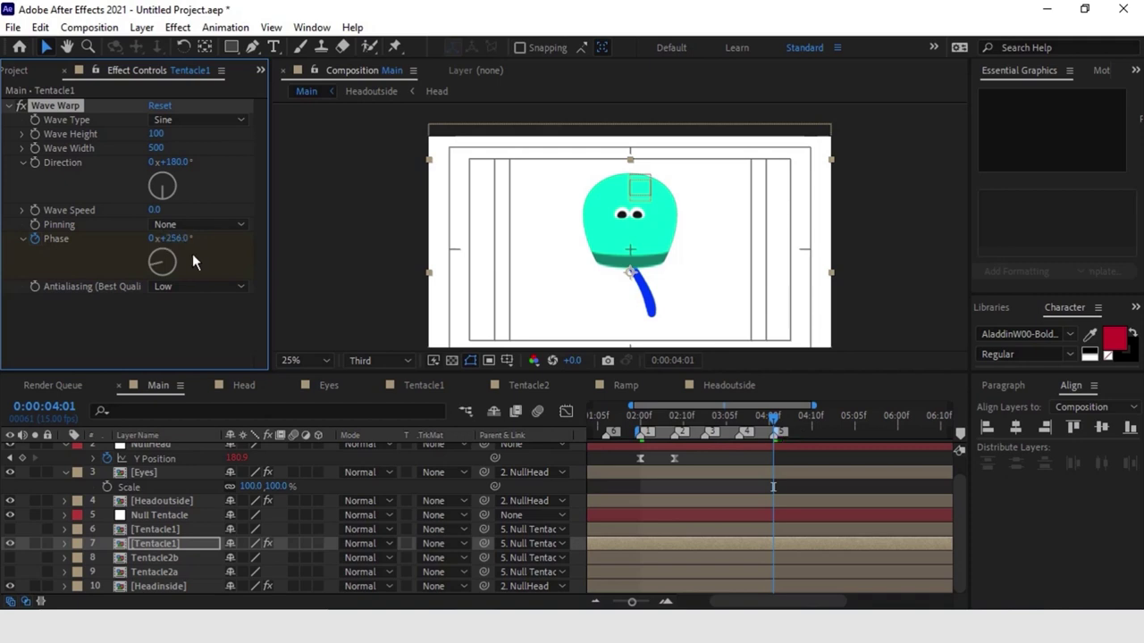
Step: Reveal the tentacle's keyframes, set the Phase at 0:00:04:01 to -256°, and preview the animation
{"action": "key", "text": "u"}
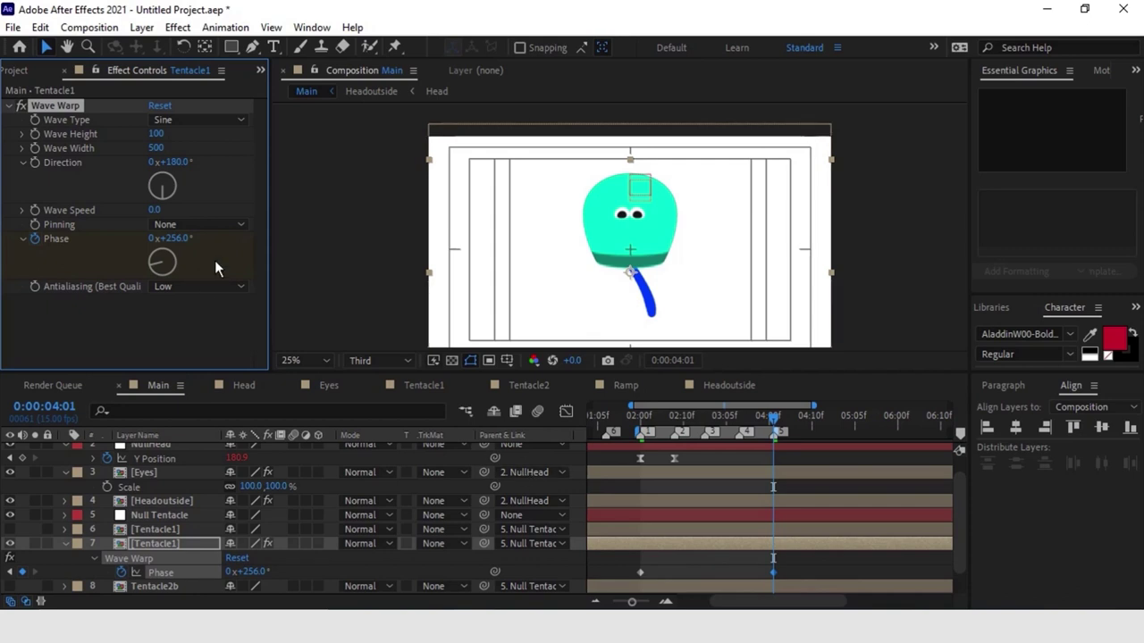
{"action": "left_click", "coordinate": [182, 239]}
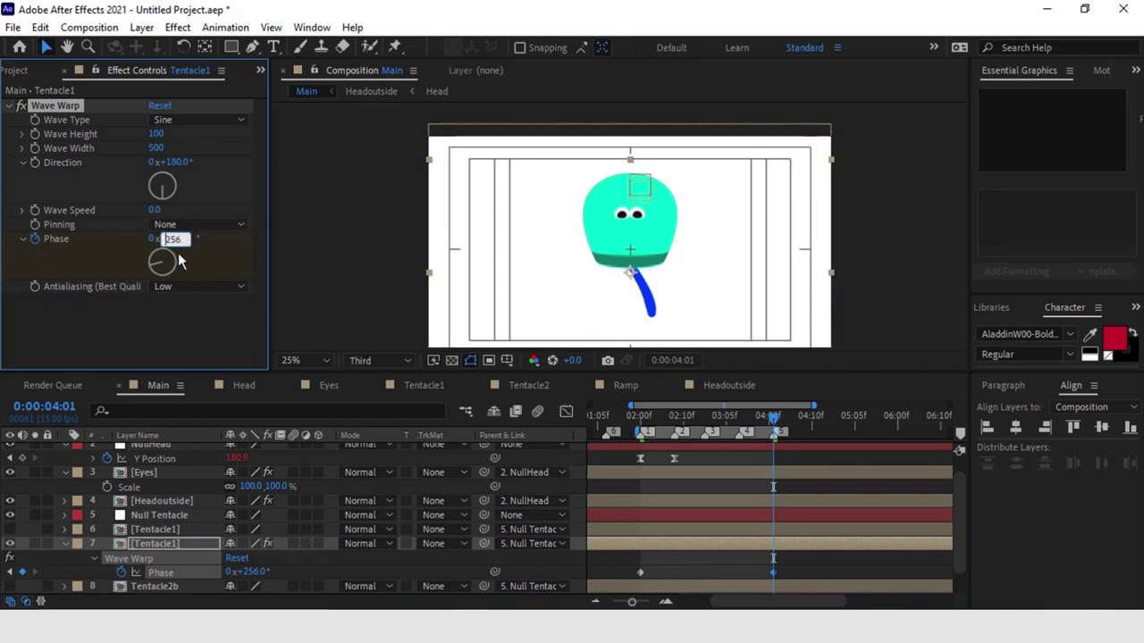
{"action": "type", "text": "-256"}
{"action": "key", "text": "Return"}
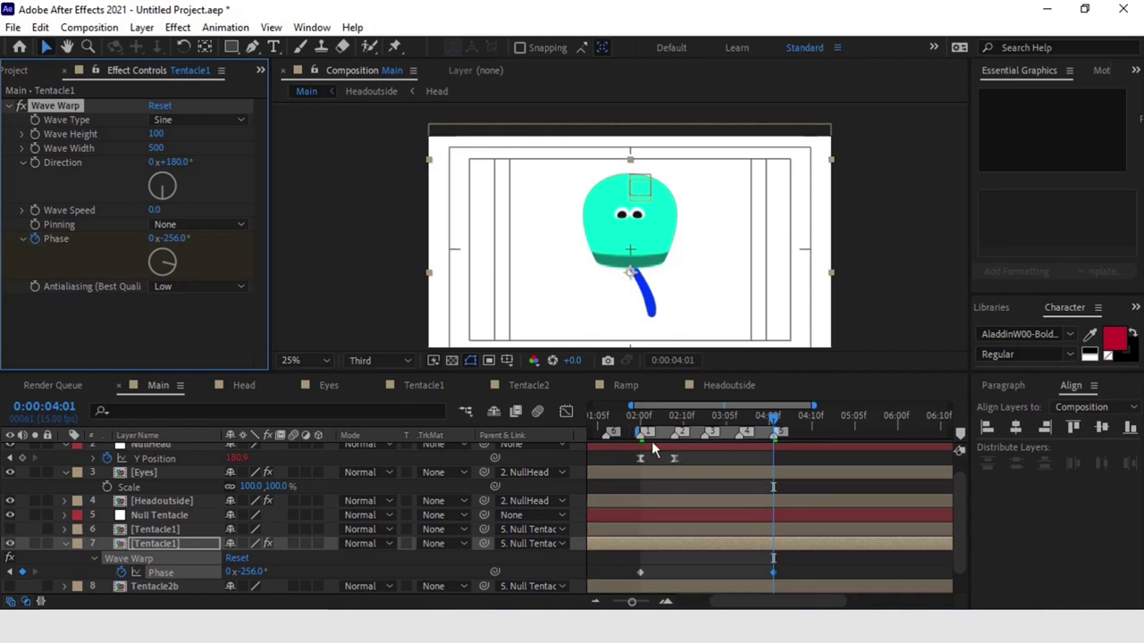
{"action": "key", "text": "space"}
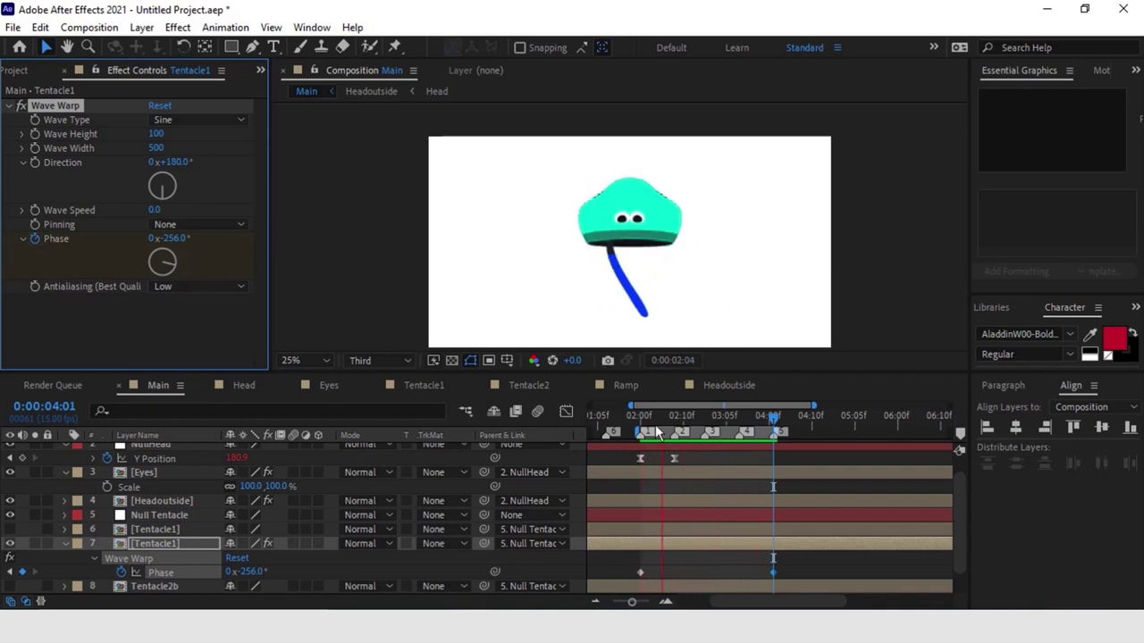
{"action": "key", "text": "space"}
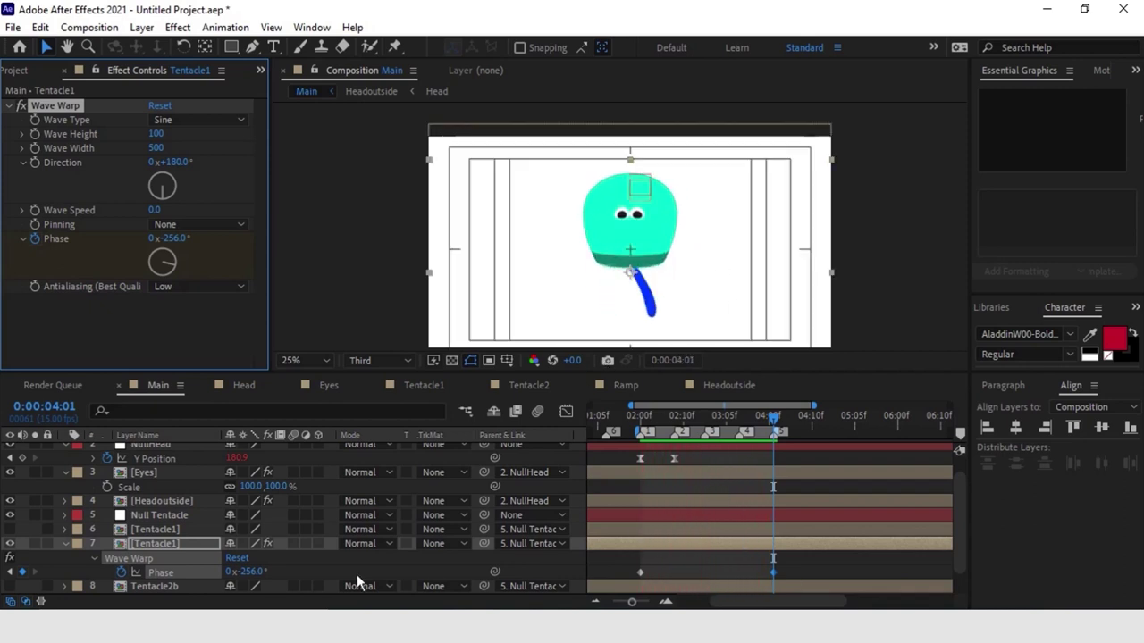
Step: Add the expression loopOut("cycle") to the Wave Warp Phase on layer 7 Tentacle1
{"action": "left_click", "coordinate": [122, 572], "text": "alt"}
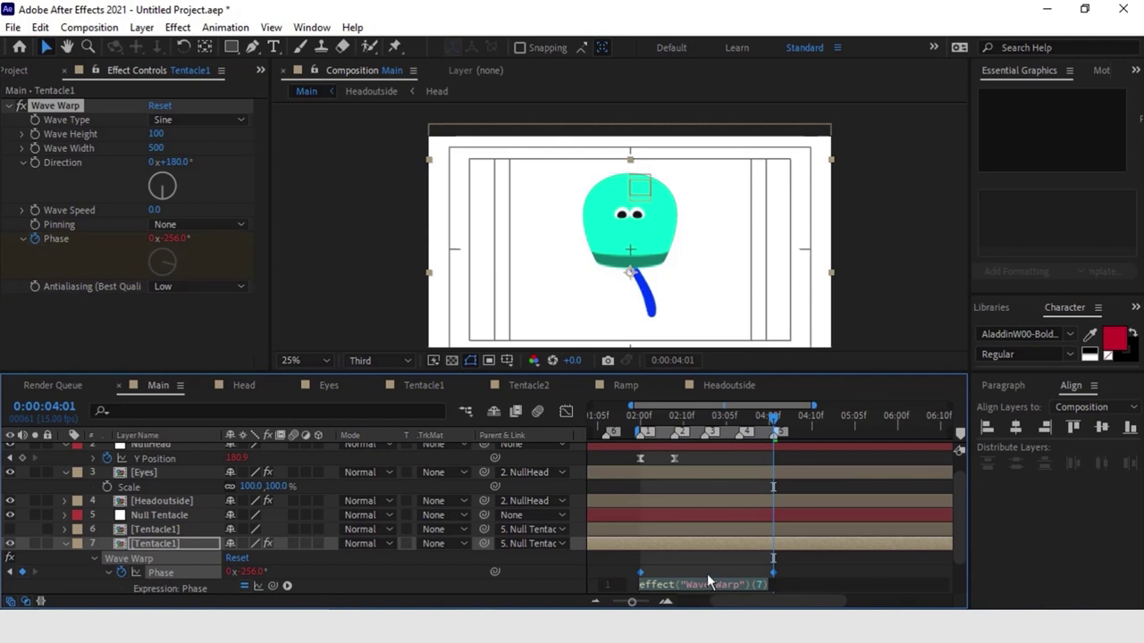
{"action": "type", "text": "loo"}
{"action": "key", "text": "Down"}
{"action": "key", "text": "Down"}
{"action": "key", "text": "Down"}
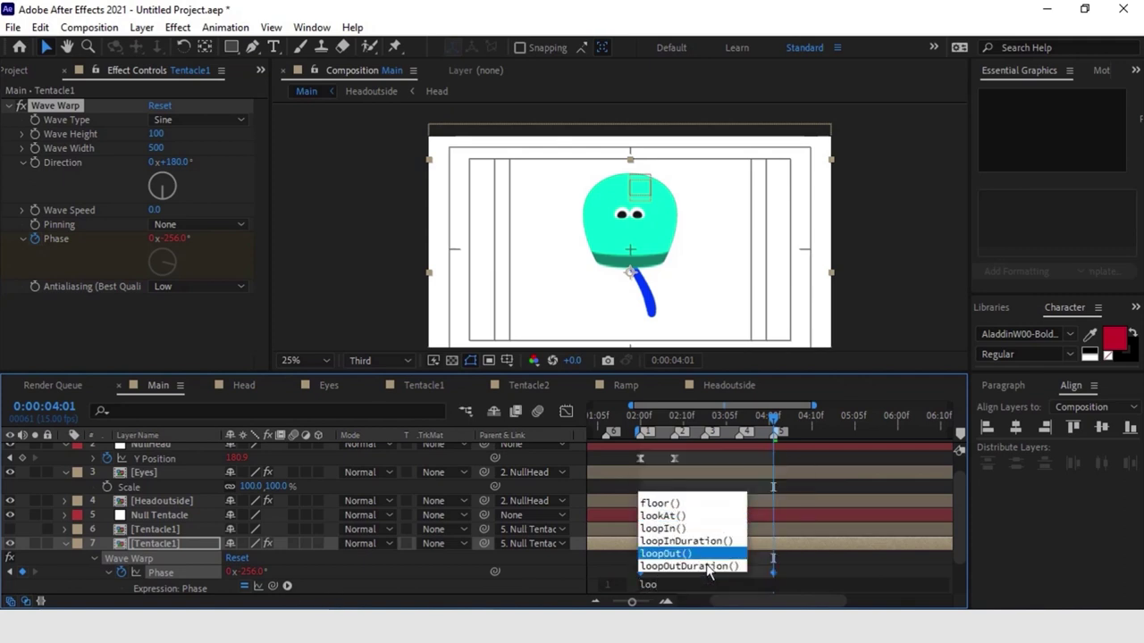
{"action": "key", "text": "Return"}
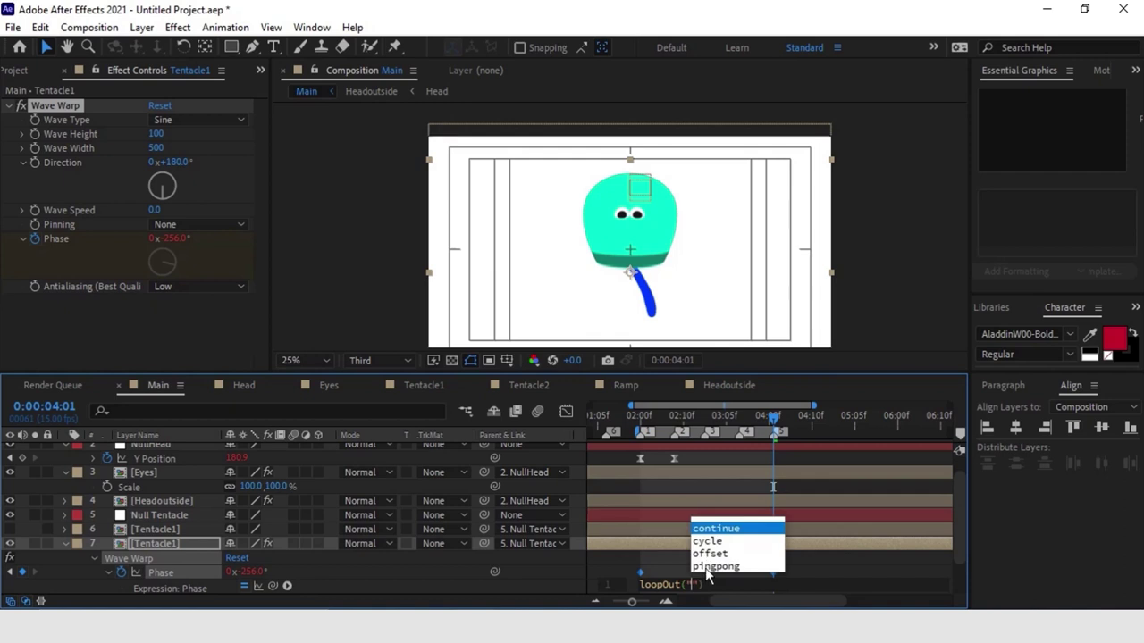
{"action": "left_click", "coordinate": [722, 541]}
{"action": "left_click", "coordinate": [774, 551]}
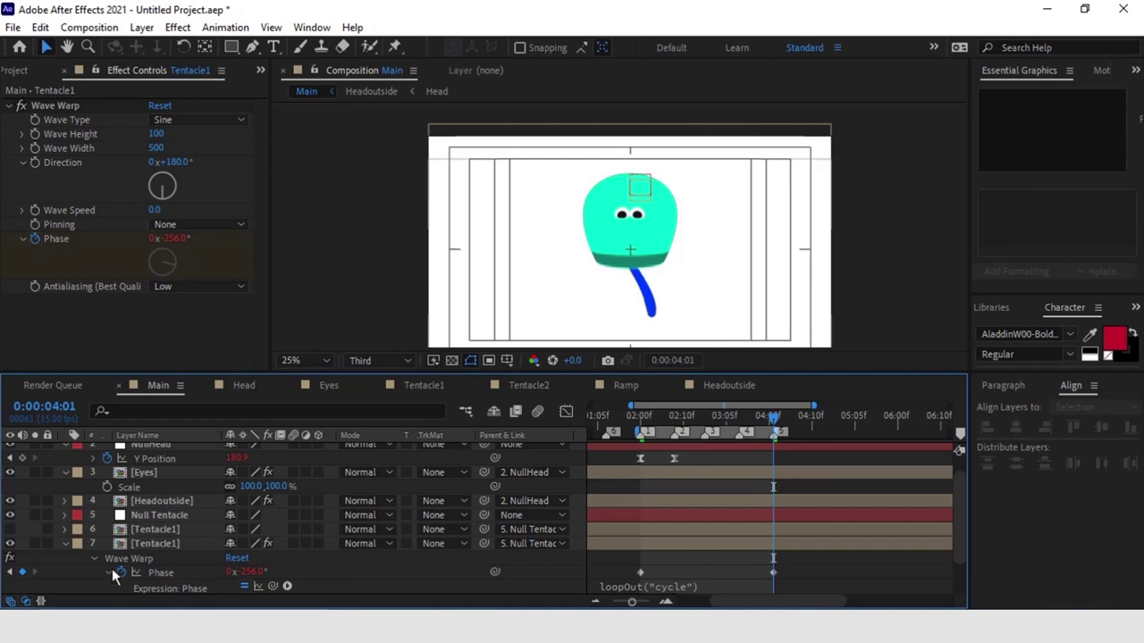
Step: Show layer 6 Tentacle1, copy layer 7's animated Wave Warp onto it at 0:00:02:00, and reveal its keyframes
{"action": "left_click", "coordinate": [11, 529]}
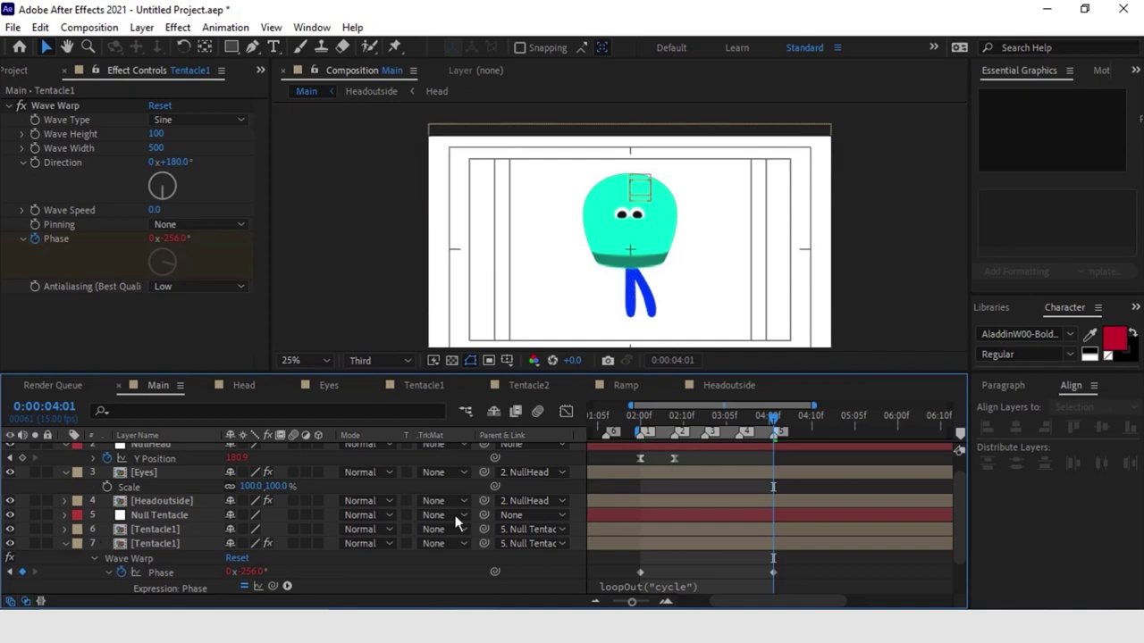
{"action": "left_click_drag", "start_coordinate": [659, 416], "coordinate": [639, 433]}
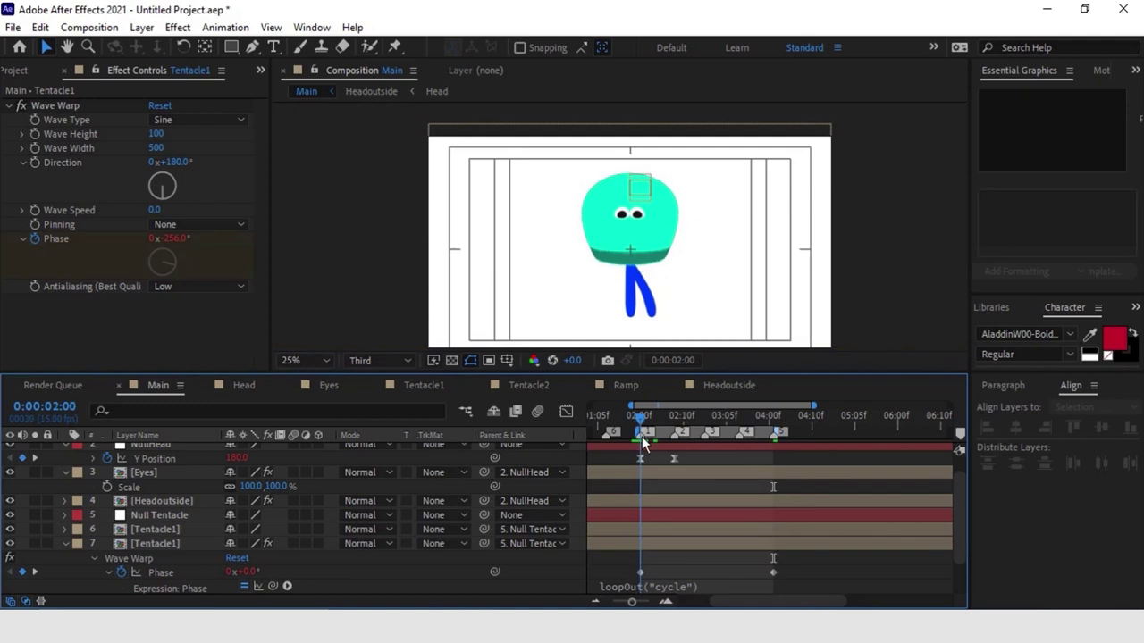
{"action": "left_click", "coordinate": [131, 562]}
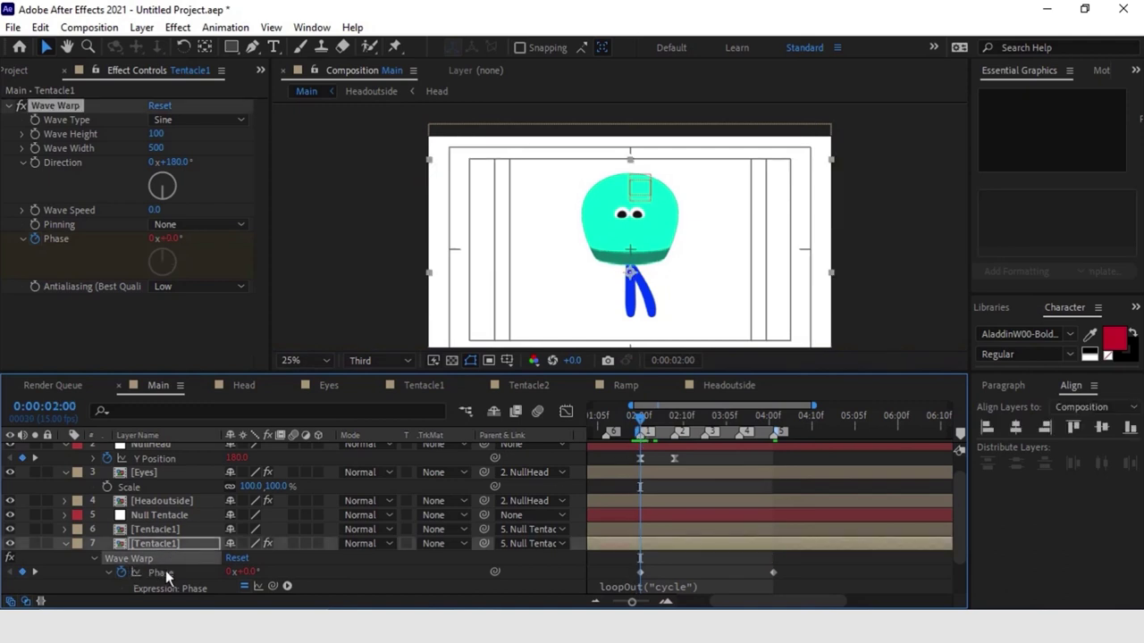
{"action": "left_click", "coordinate": [165, 531]}
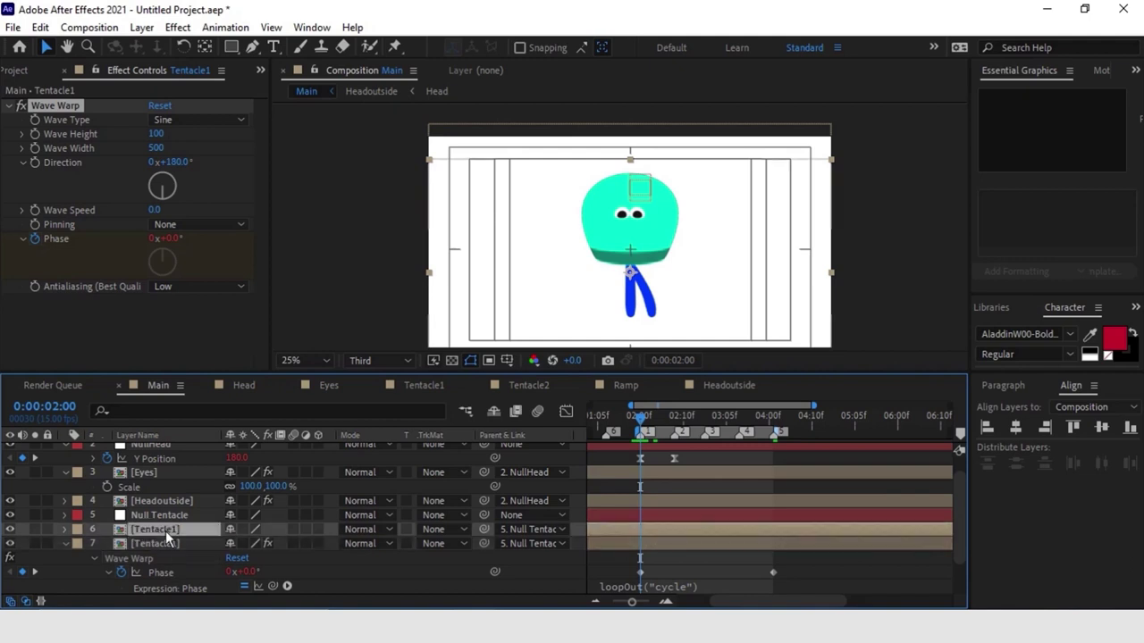
{"action": "key", "text": "ctrl+v"}
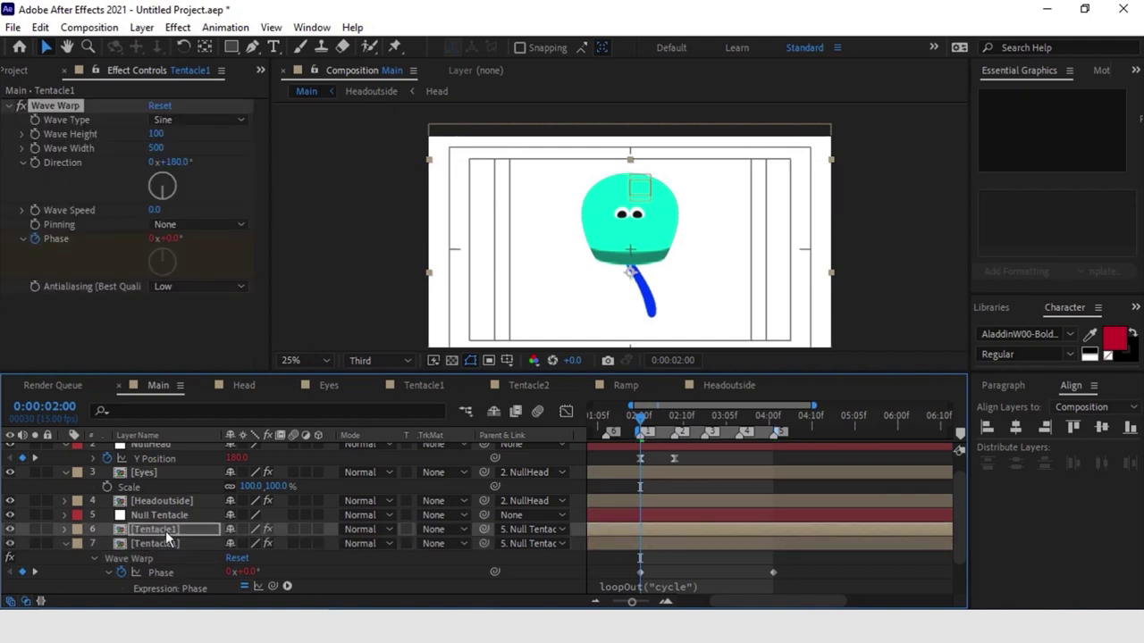
{"action": "key", "text": "u"}
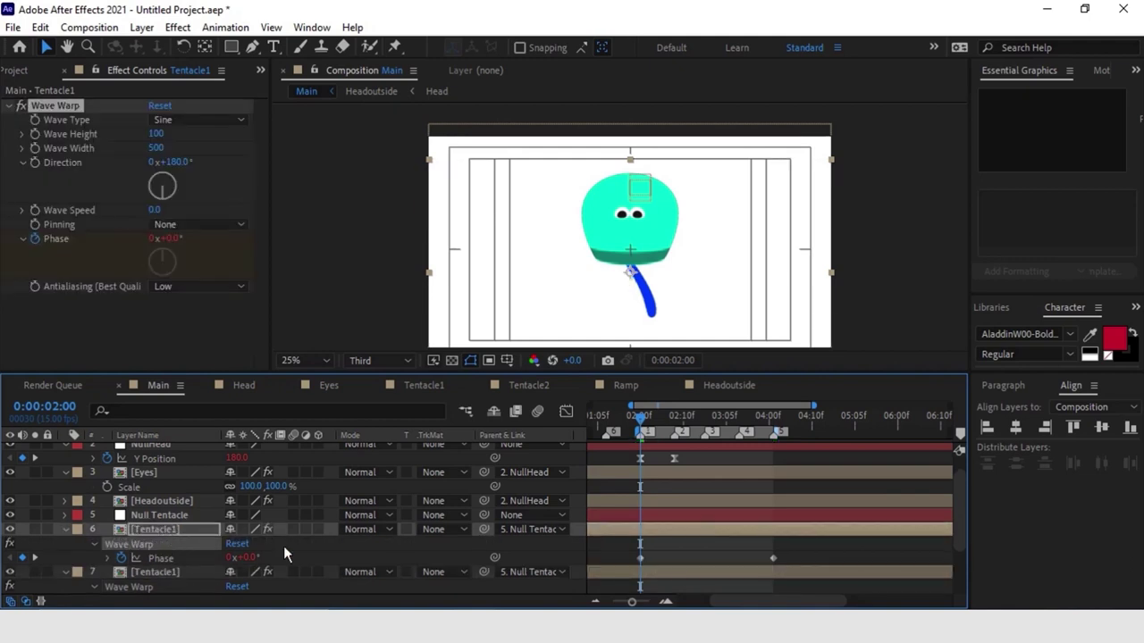
{"action": "scroll", "coordinate": [785, 514], "scroll_direction": "down", "scroll_amount": 1}
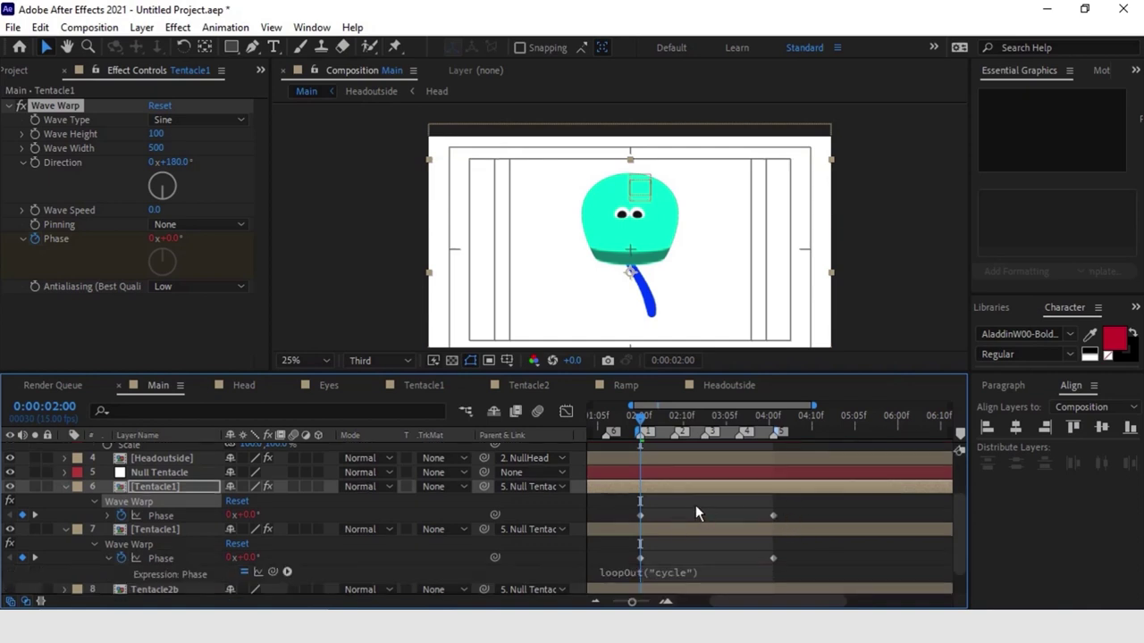
Step: Shift layer 6 Tentacle1's Wave Warp Phase keyframes earlier so they start at 0:00:00:13, and preview the animation
{"action": "left_click_drag", "start_coordinate": [725, 601], "coordinate": [712, 601]}
{"action": "left_click_drag", "start_coordinate": [853, 516], "coordinate": [595, 516]}
{"action": "left_click", "coordinate": [598, 416]}
{"action": "left_click", "coordinate": [595, 415]}
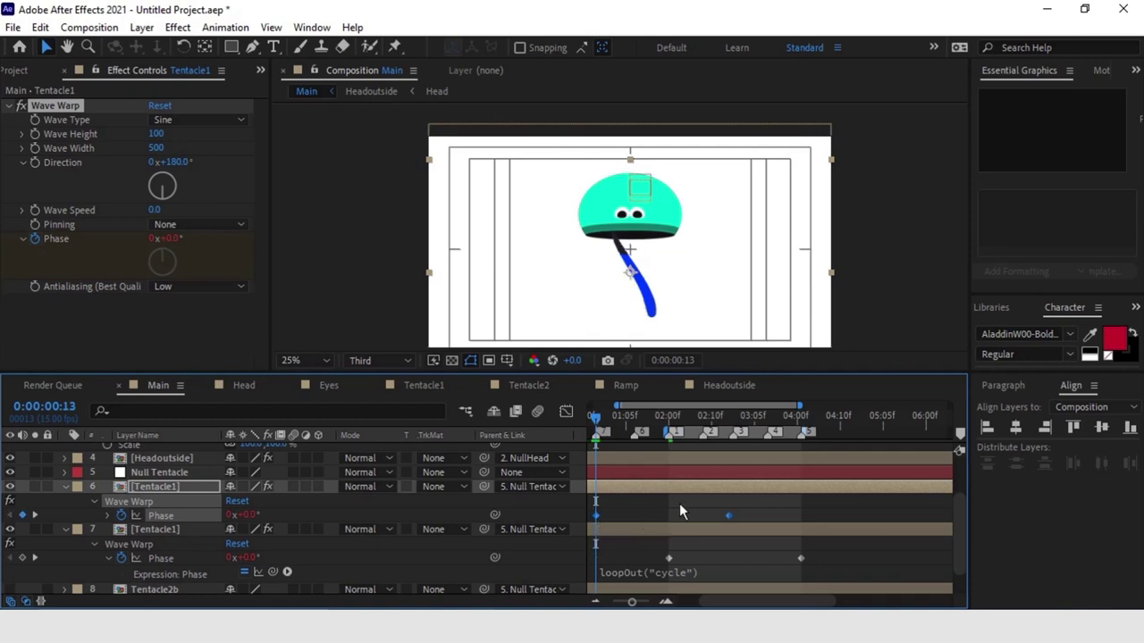
{"action": "key", "text": "space"}
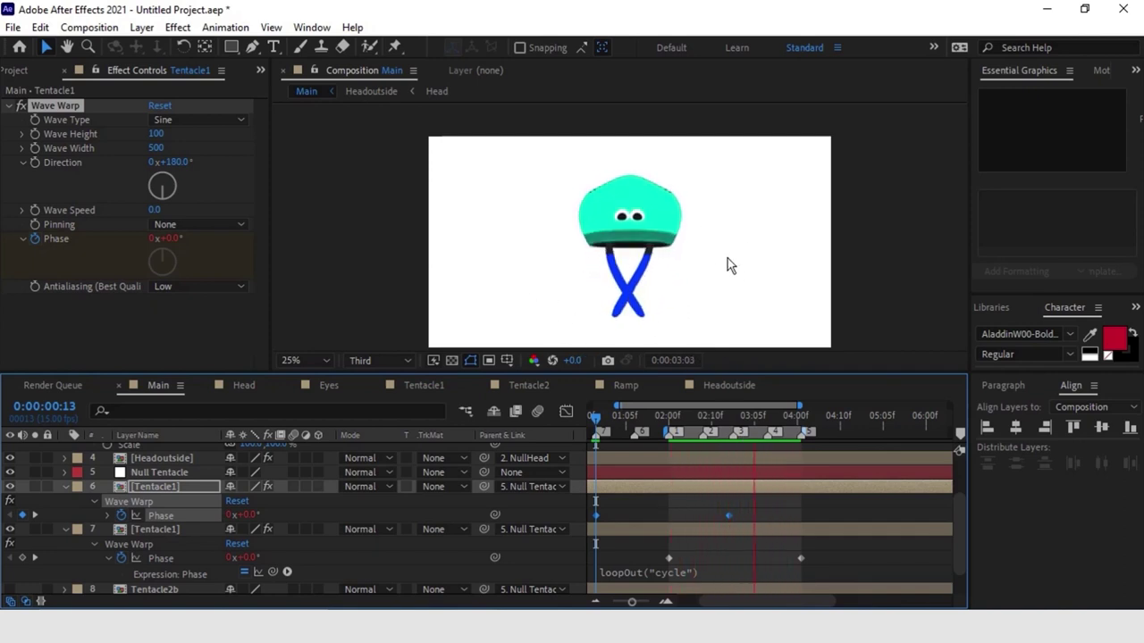
{"action": "key", "text": "space"}
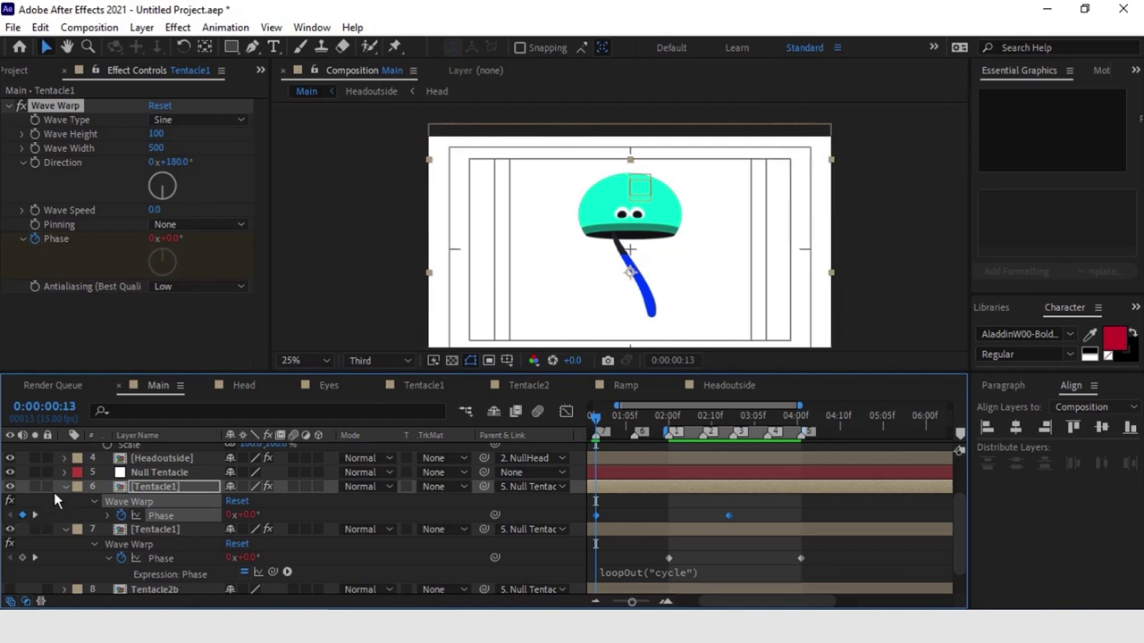
Step: Show layer 9 Tentacle2a and add a Position keyframe to it at 0:00:02:00
{"action": "scroll", "coordinate": [59, 505], "scroll_direction": "down", "scroll_amount": 2}
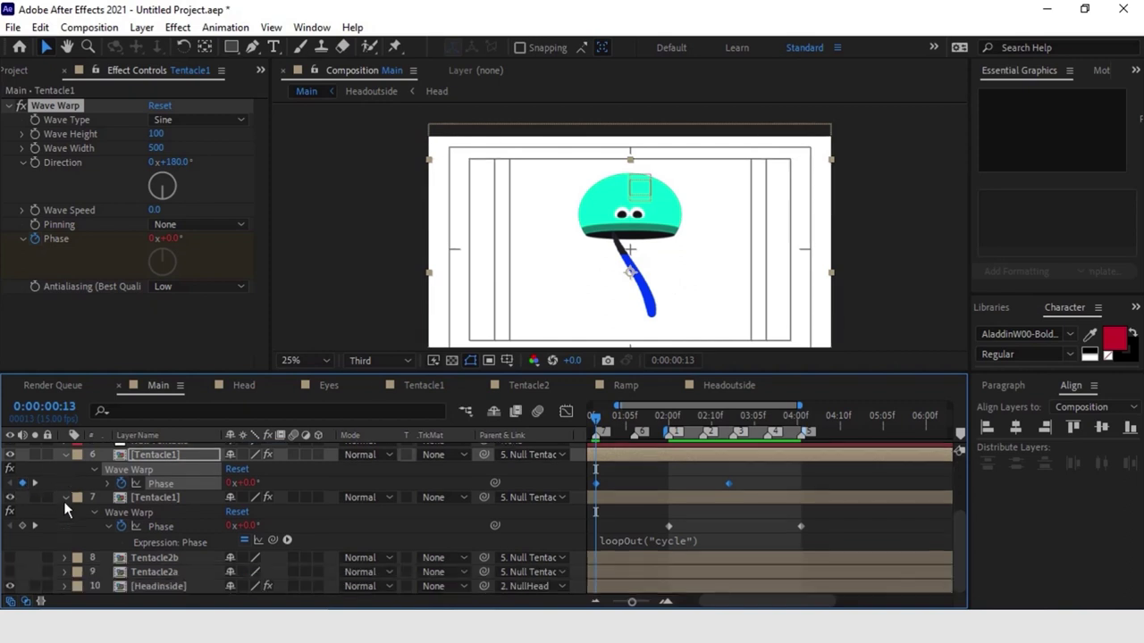
{"action": "left_click", "coordinate": [11, 559]}
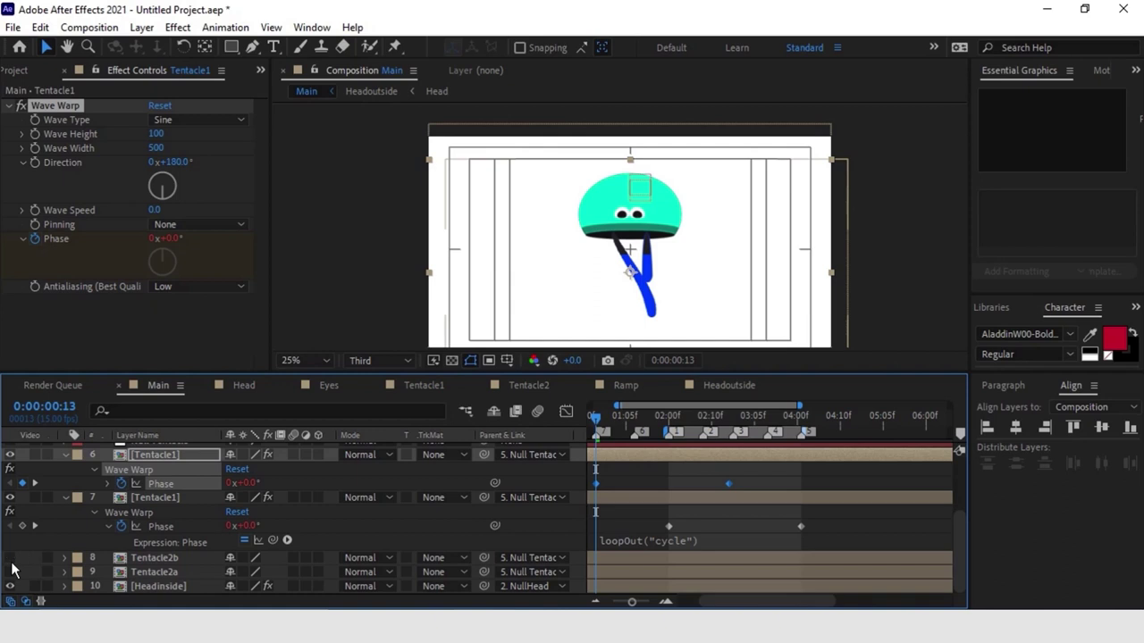
{"action": "left_click", "coordinate": [10, 558]}
{"action": "left_click", "coordinate": [10, 572]}
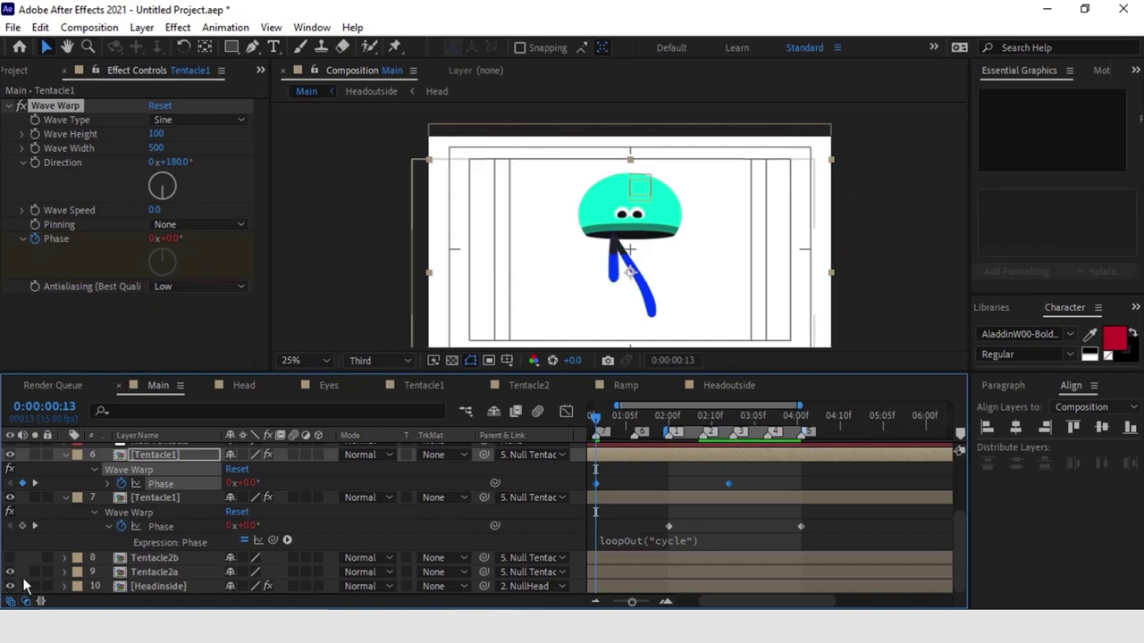
{"action": "left_click", "coordinate": [176, 570]}
{"action": "left_click", "coordinate": [661, 417]}
{"action": "left_click_drag", "start_coordinate": [661, 420], "coordinate": [668, 424]}
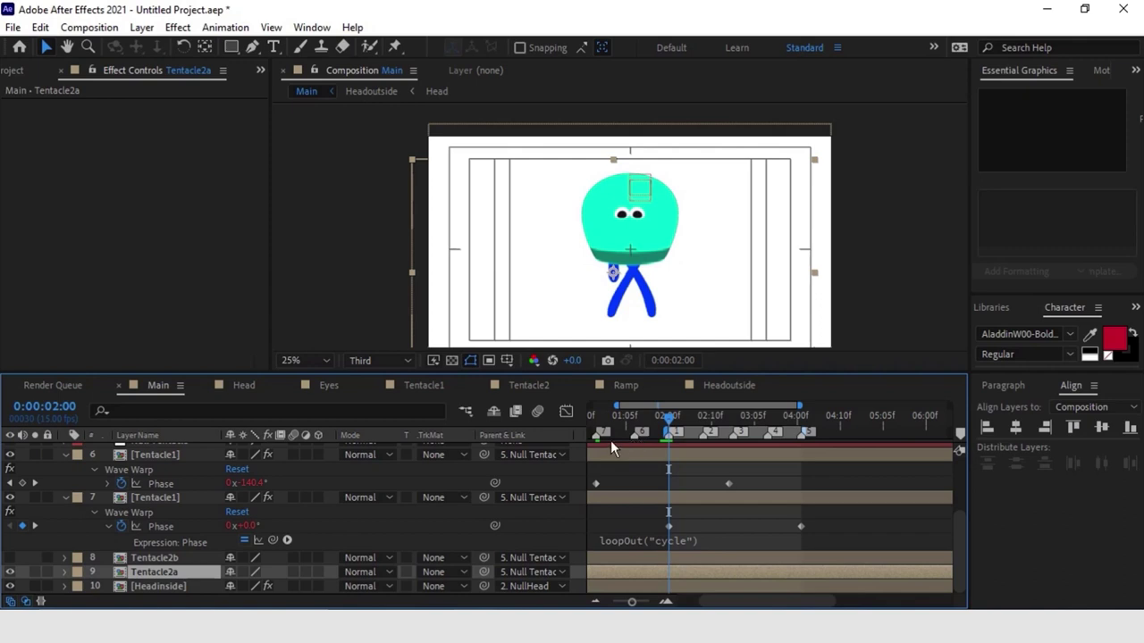
{"action": "key", "text": "p"}
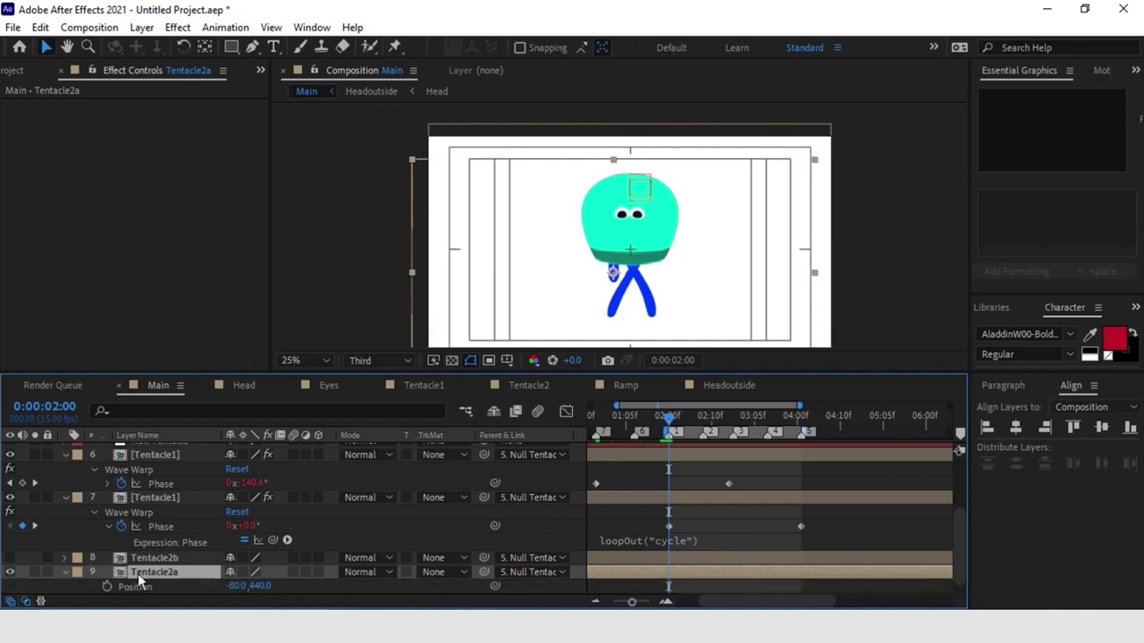
{"action": "scroll", "coordinate": [125, 561], "scroll_direction": "down", "scroll_amount": 1}
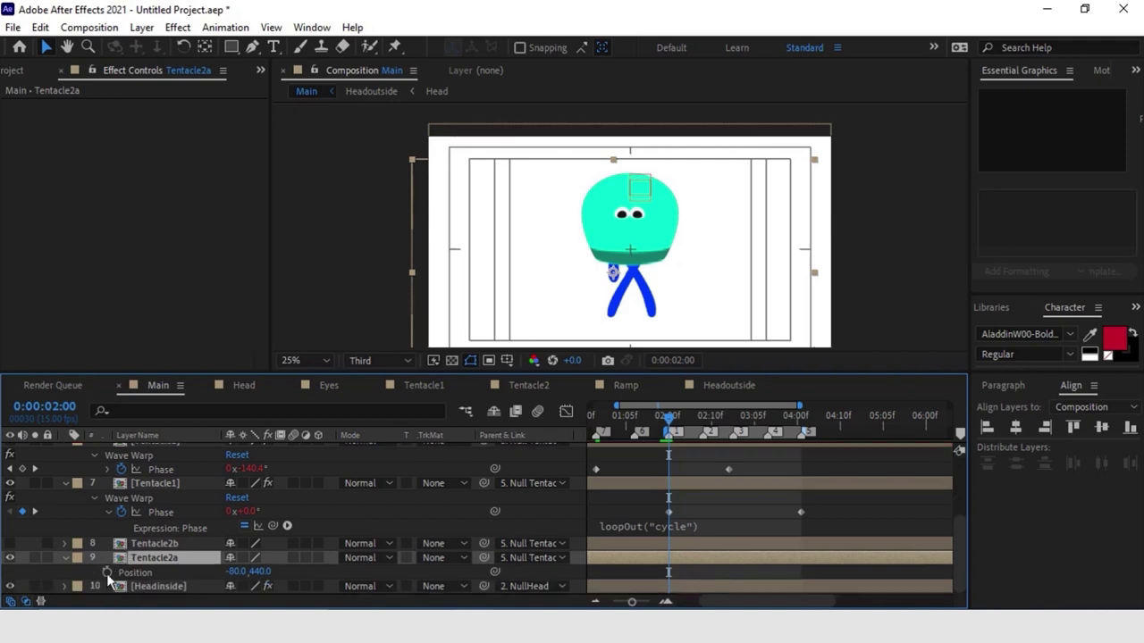
{"action": "left_click", "coordinate": [108, 572]}
Step: Keyframe Tentacle2a's current Position at 0:00:04:01, and set its Position to 59, 440 at 0:00:03:00
{"action": "left_click_drag", "start_coordinate": [672, 418], "coordinate": [801, 460]}
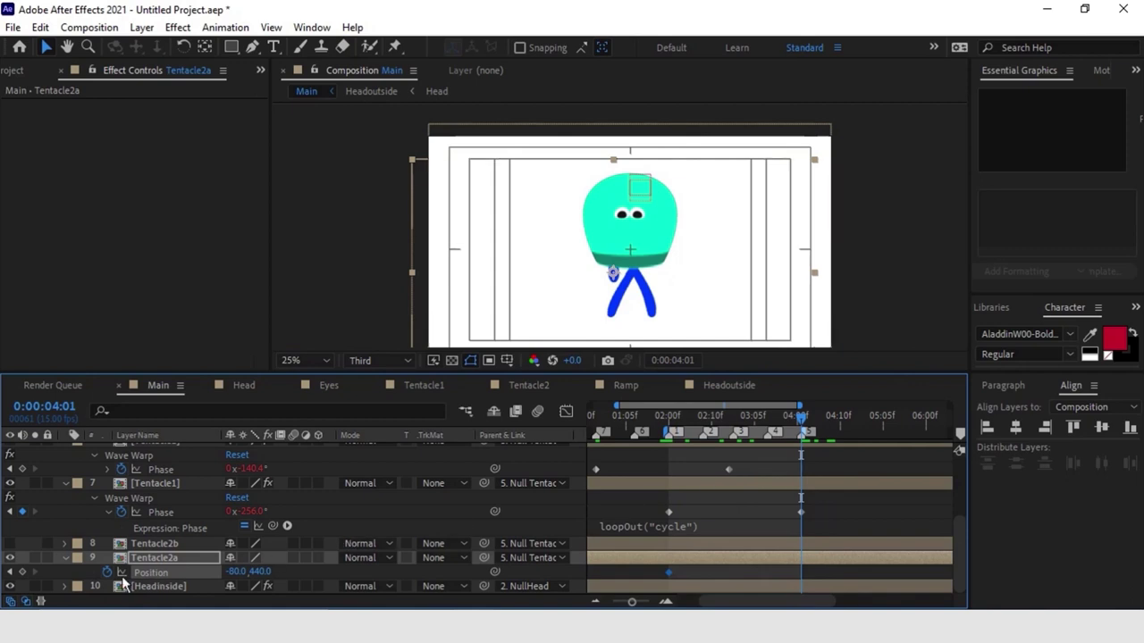
{"action": "left_click", "coordinate": [23, 571]}
{"action": "left_click", "coordinate": [734, 420]}
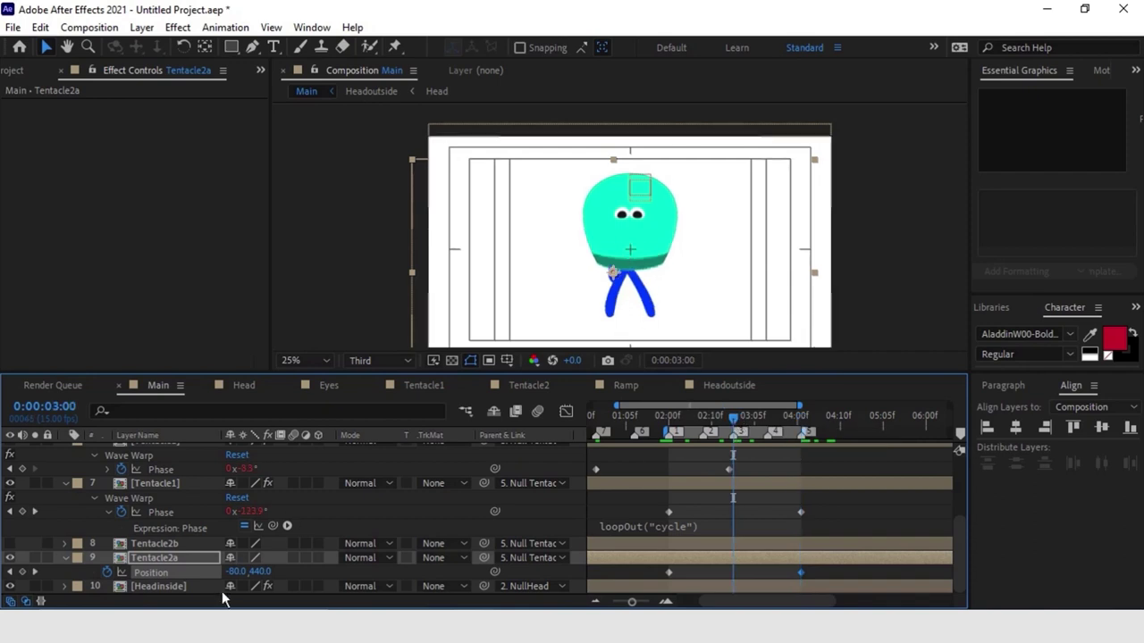
{"action": "left_click_drag", "start_coordinate": [241, 576], "coordinate": [366, 576]}
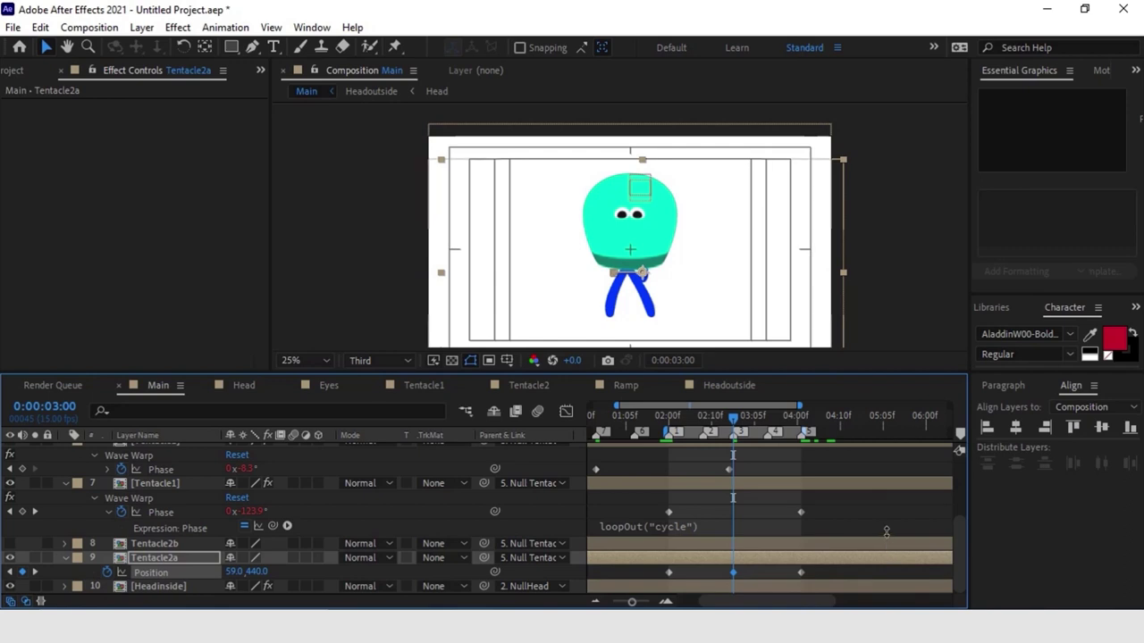
Step: Apply Easy Ease to all three of Tentacle2a's Position keyframes and preview the animation
{"action": "left_click_drag", "start_coordinate": [813, 572], "coordinate": [670, 580]}
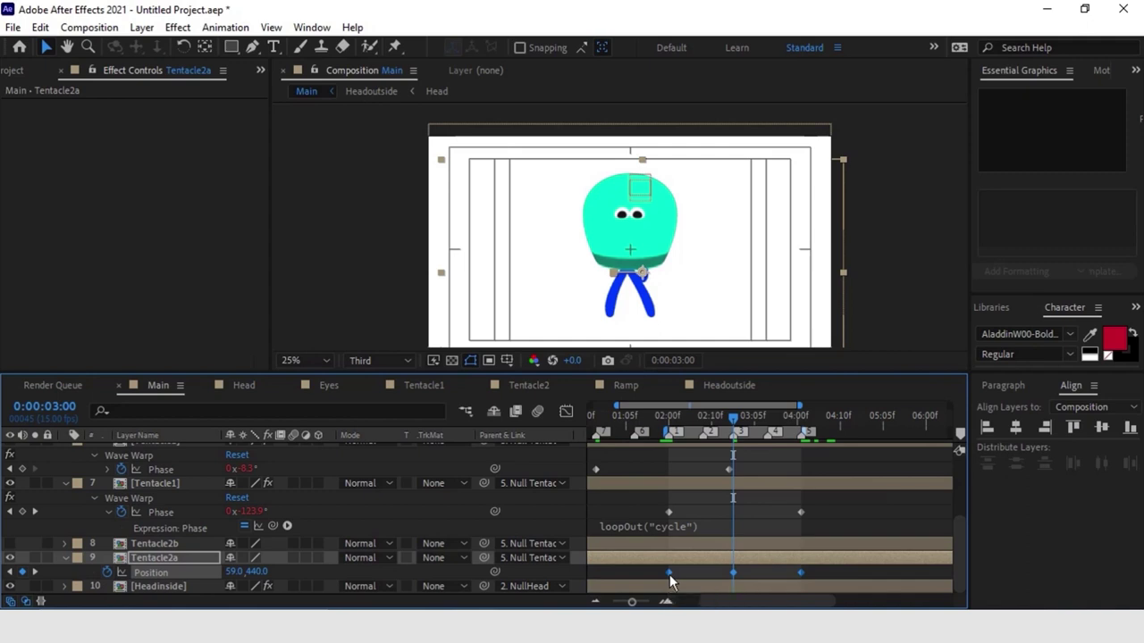
{"action": "key", "text": "space"}
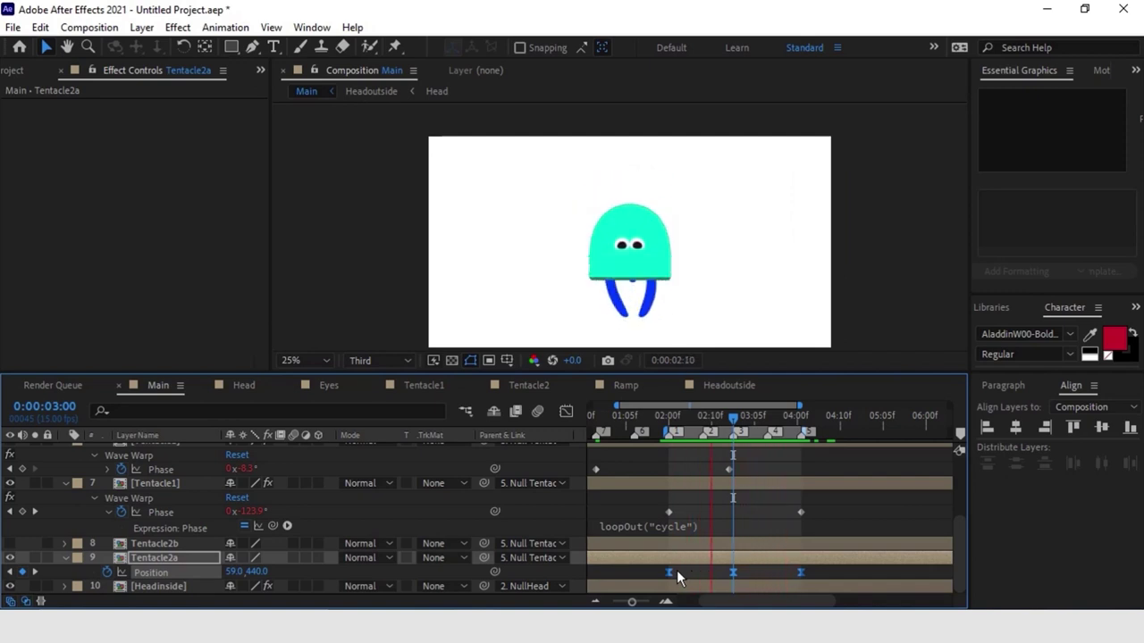
{"action": "key", "text": "space"}
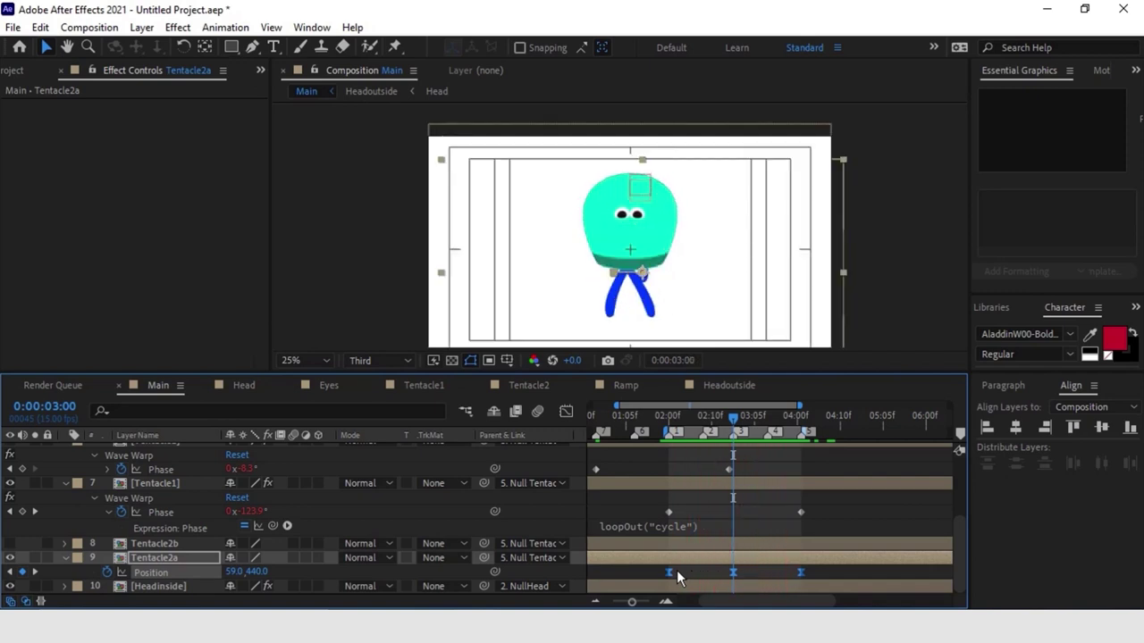
Step: Copy layer 7 Tentacle1's animated Wave Warp onto Tentacle2a at 0:00:02:00, and reveal its Phase keyframes together with Position
{"action": "left_click", "coordinate": [130, 498]}
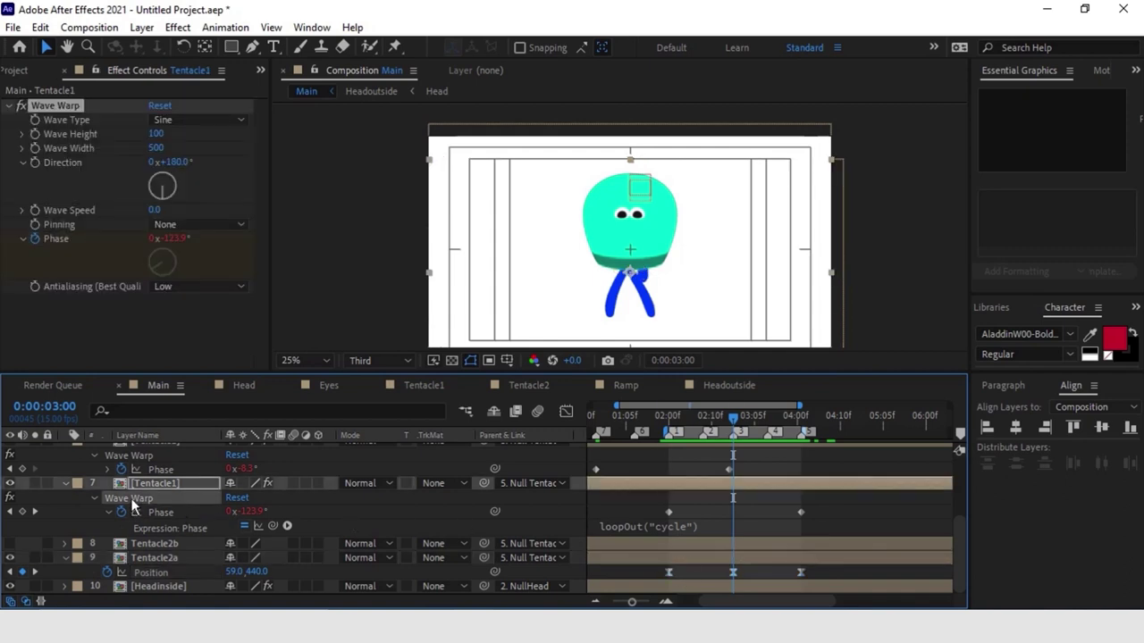
{"action": "key", "text": "j"}
{"action": "left_click", "coordinate": [684, 558]}
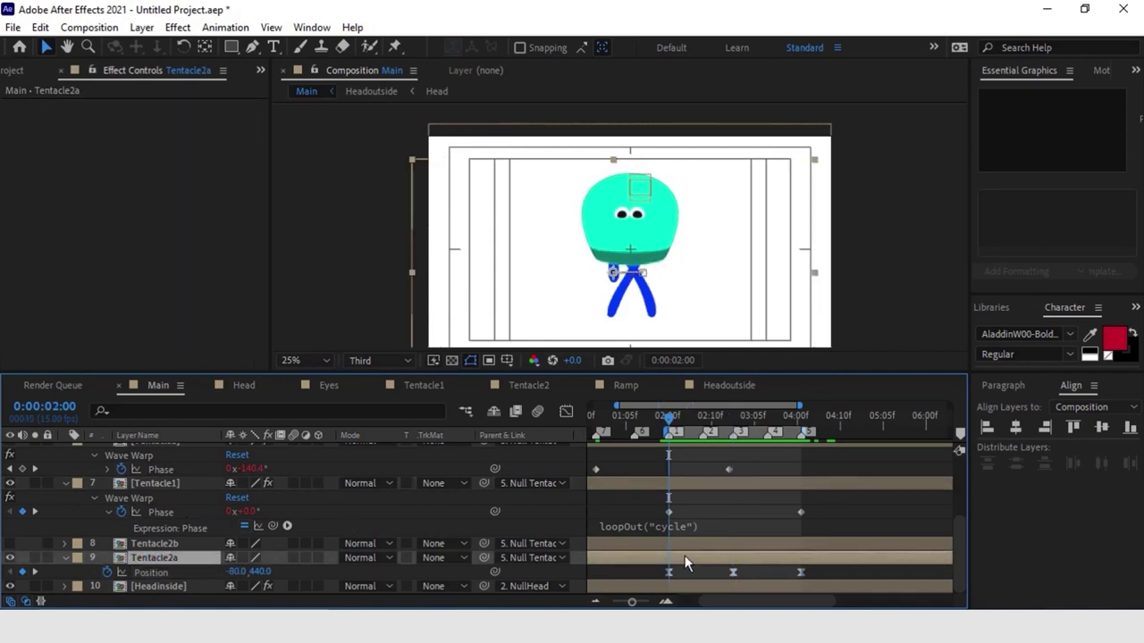
{"action": "key", "text": "shift+e"}
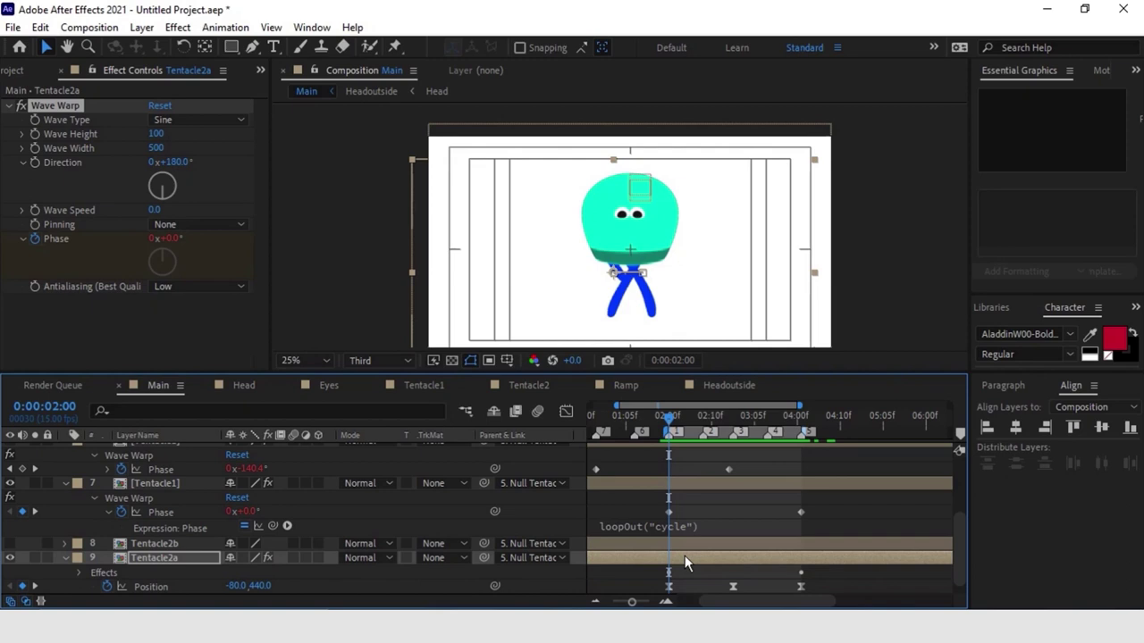
{"action": "key", "text": "u"}
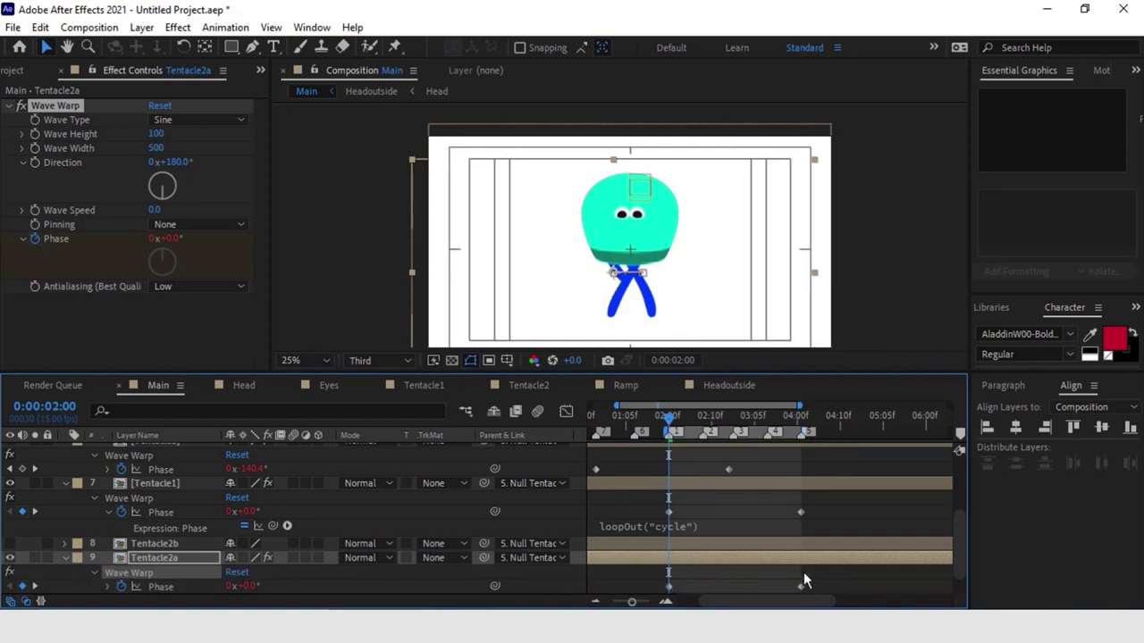
{"action": "key", "text": "shift+p"}
Step: Offset Tentacle2a's Phase keyframes to about two frames before its outer Position keyframes, previewing the motion
{"action": "left_click_drag", "start_coordinate": [815, 556], "coordinate": [672, 561]}
{"action": "key", "text": "space"}
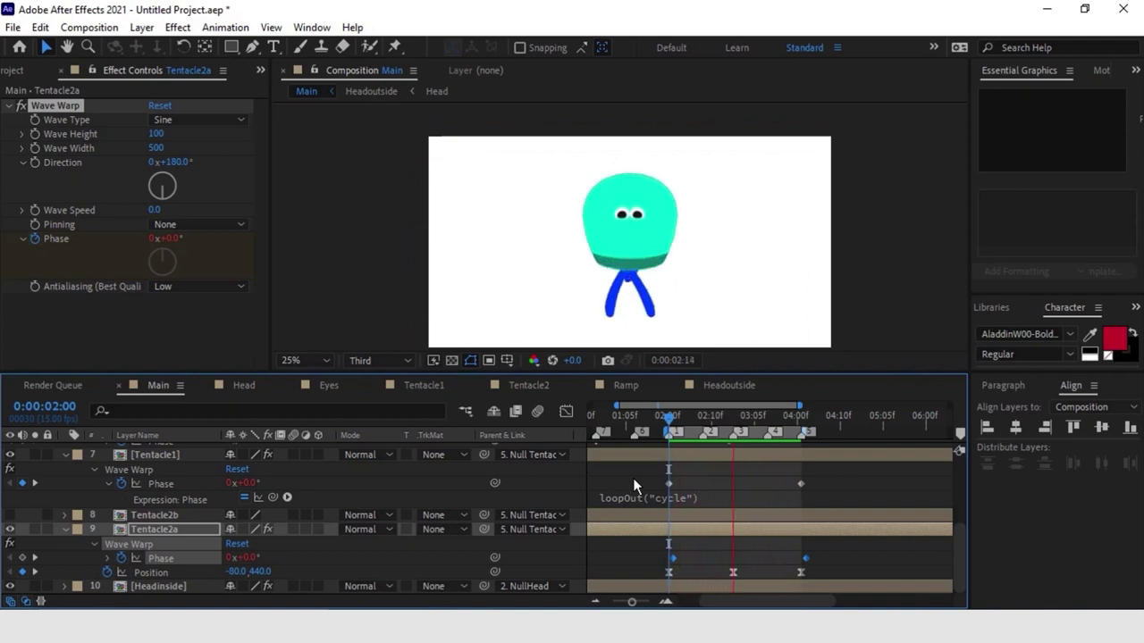
{"action": "key", "text": "space"}
{"action": "left_click_drag", "start_coordinate": [809, 562], "coordinate": [799, 563]}
{"action": "key", "text": "space"}
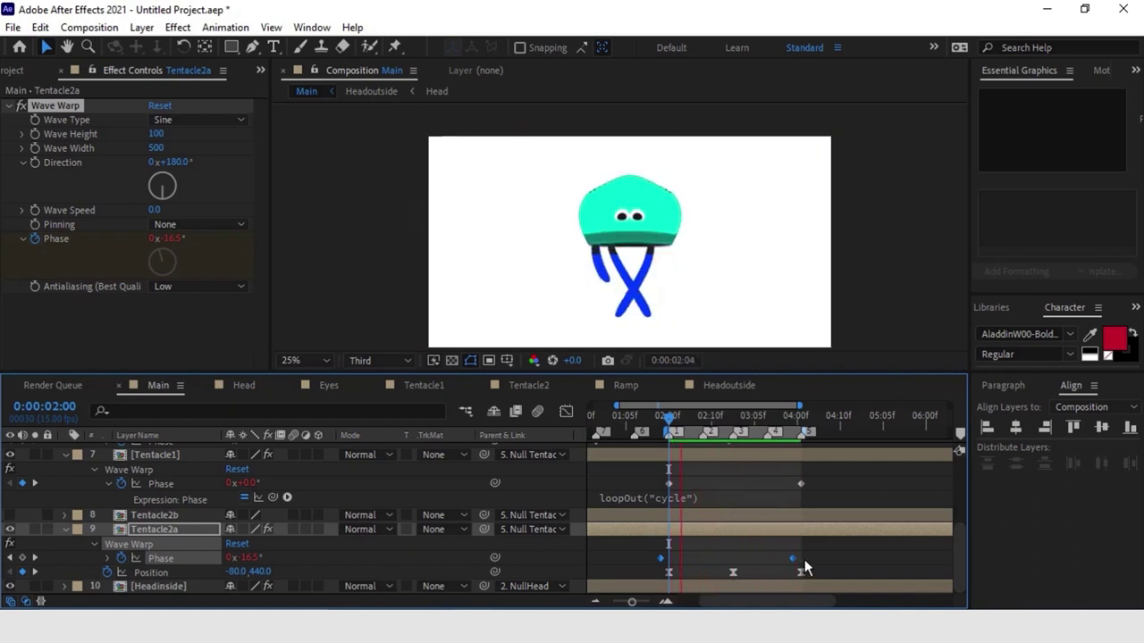
{"action": "key", "text": "space"}
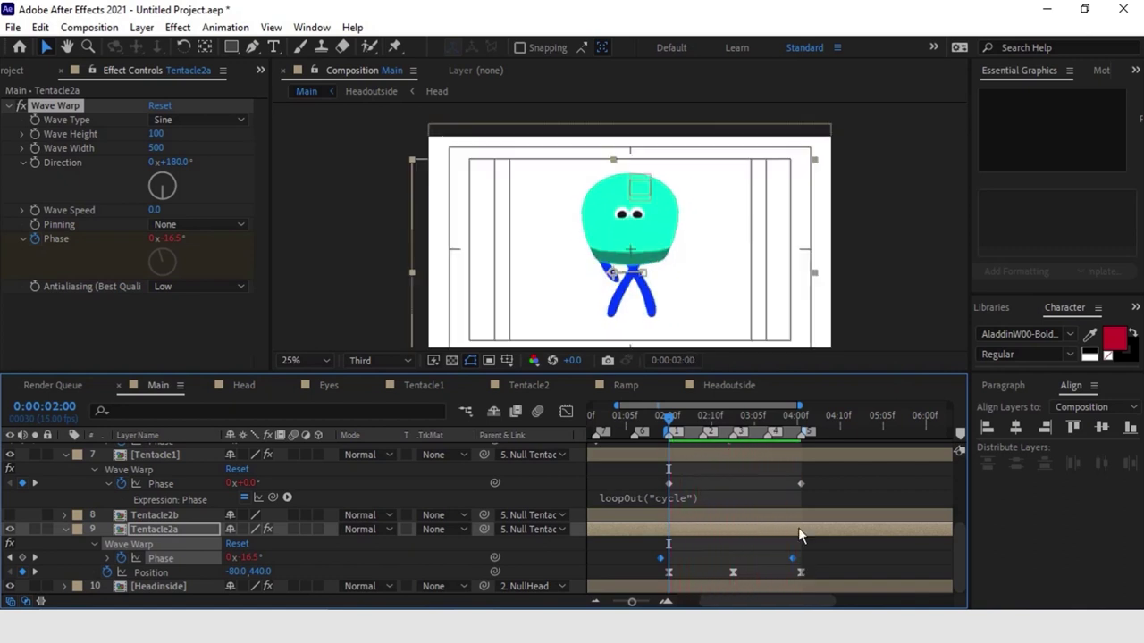
Step: Show layer 8 Tentacle2b and keyframe its Position of 80, 440 at 0:00:02:00 and 0:00:04:01
{"action": "left_click", "coordinate": [677, 518]}
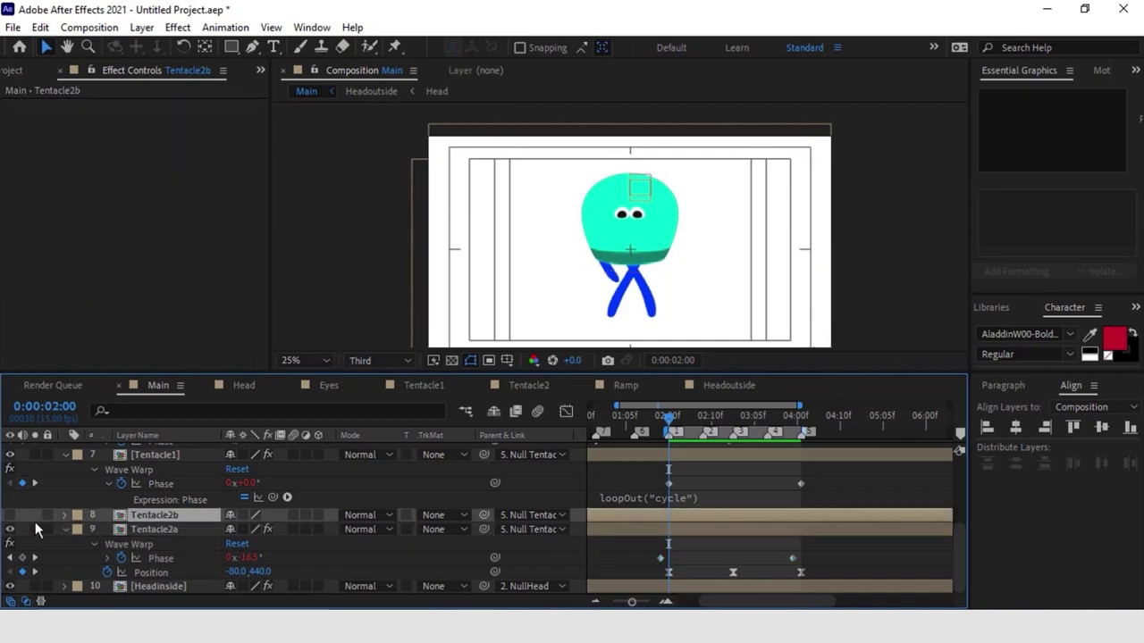
{"action": "key", "text": "p"}
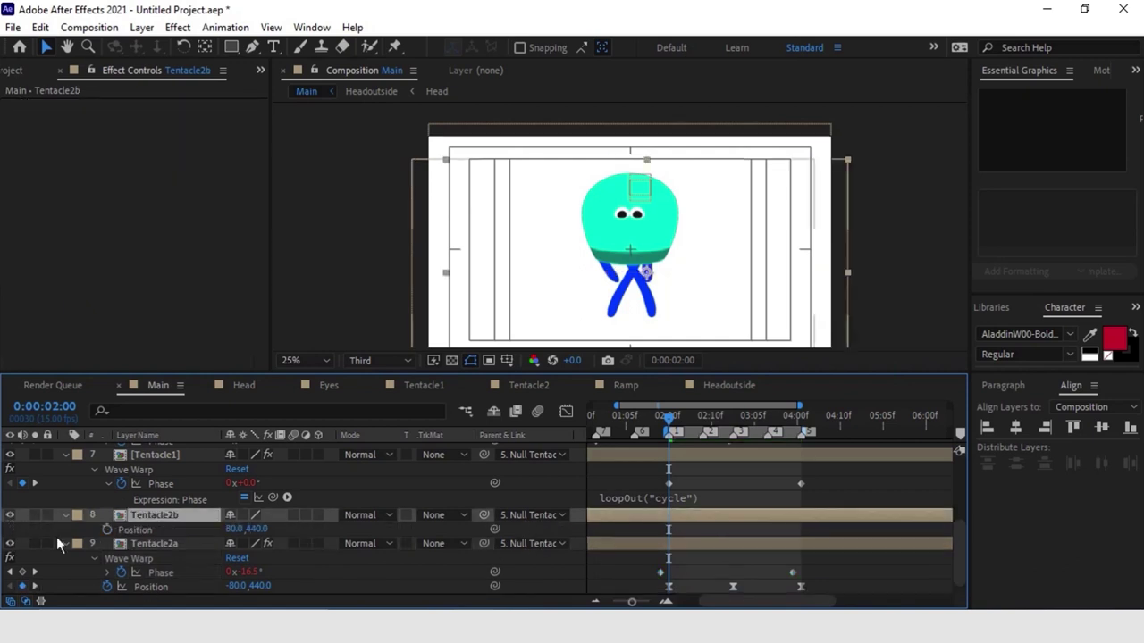
{"action": "left_click", "coordinate": [107, 529]}
{"action": "left_click_drag", "start_coordinate": [758, 413], "coordinate": [802, 433]}
{"action": "left_click", "coordinate": [22, 529]}
Step: Set Tentacle2b's Position to -99, 440 at 0:00:03:00 and apply Easy Ease to its three Position keyframes
{"action": "left_click_drag", "start_coordinate": [697, 429], "coordinate": [732, 427]}
{"action": "left_click_drag", "start_coordinate": [234, 529], "coordinate": [219, 531]}
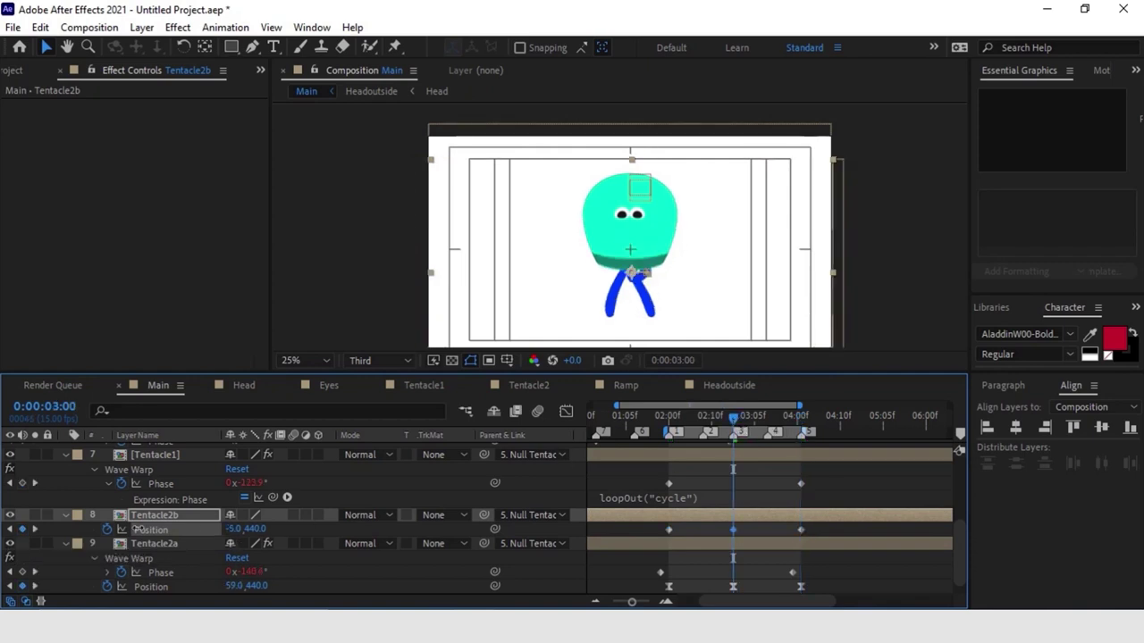
{"action": "left_click_drag", "start_coordinate": [653, 534], "coordinate": [650, 535]}
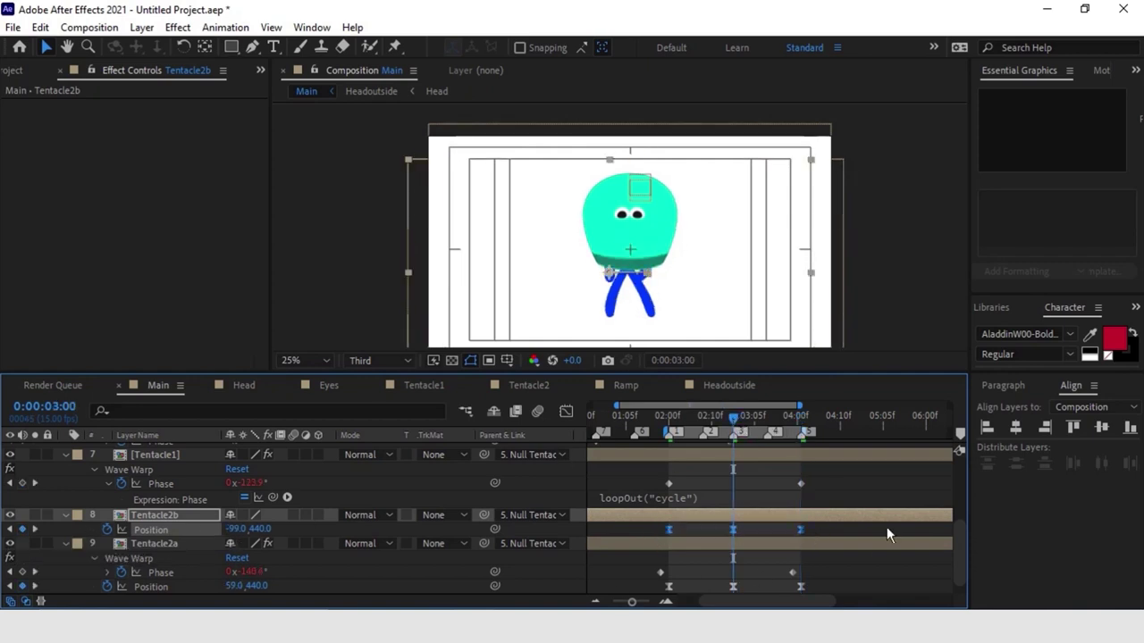
Step: Copy Tentacle2a's animated Wave Warp onto Tentacle2b at 0:00:02:00
{"action": "left_click", "coordinate": [134, 559]}
{"action": "left_click", "coordinate": [666, 431]}
{"action": "left_click", "coordinate": [686, 518]}
{"action": "key", "text": "ctrl+v"}
Step: Move Tentacle2b's Phase keyframes earlier so the last one sits at about 0:00:03:01, previewing the animation
{"action": "left_click_drag", "start_coordinate": [824, 536], "coordinate": [660, 544]}
{"action": "scroll", "coordinate": [709, 536], "scroll_direction": "down", "scroll_amount": 2}
{"action": "key", "text": "space"}
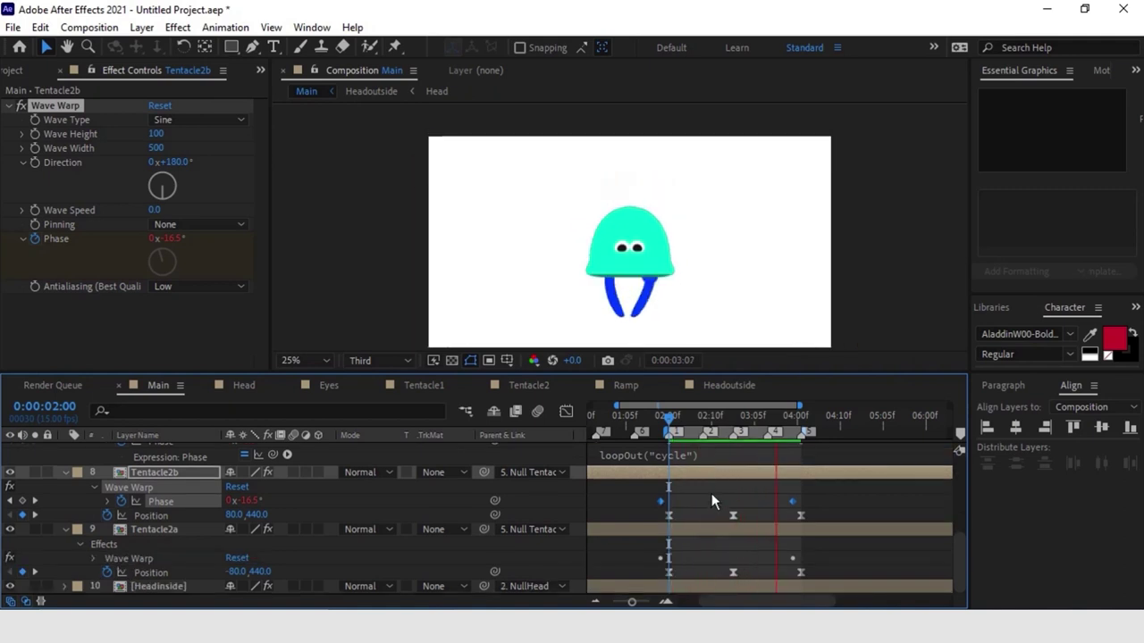
{"action": "key", "text": "space"}
{"action": "left_click_drag", "start_coordinate": [796, 502], "coordinate": [738, 502]}
{"action": "key", "text": "space"}
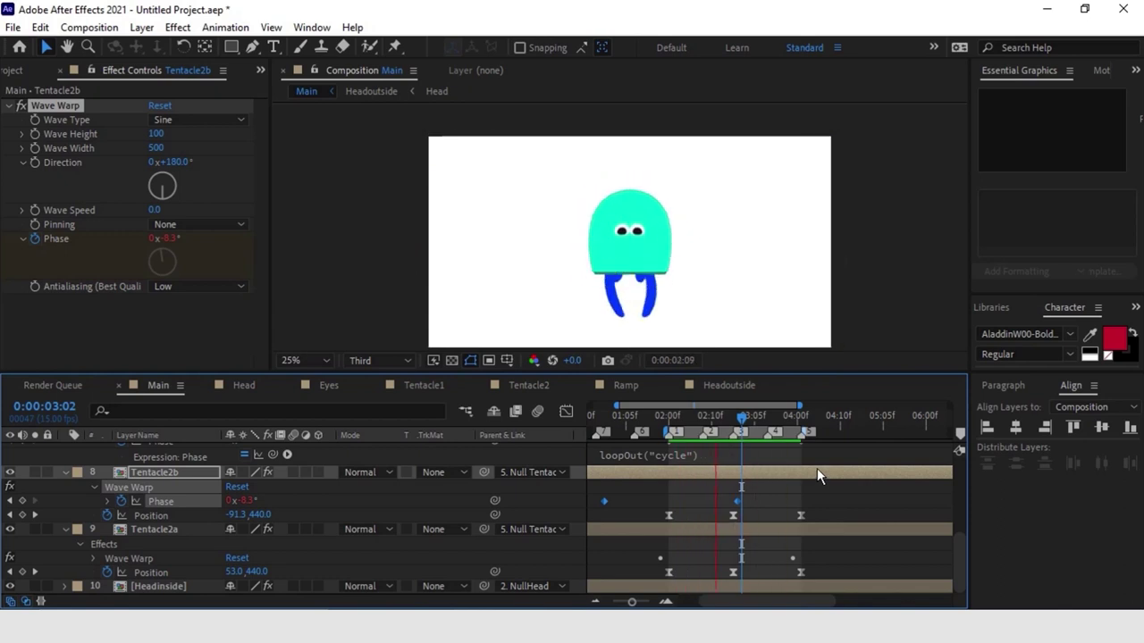
{"action": "key", "text": "space"}
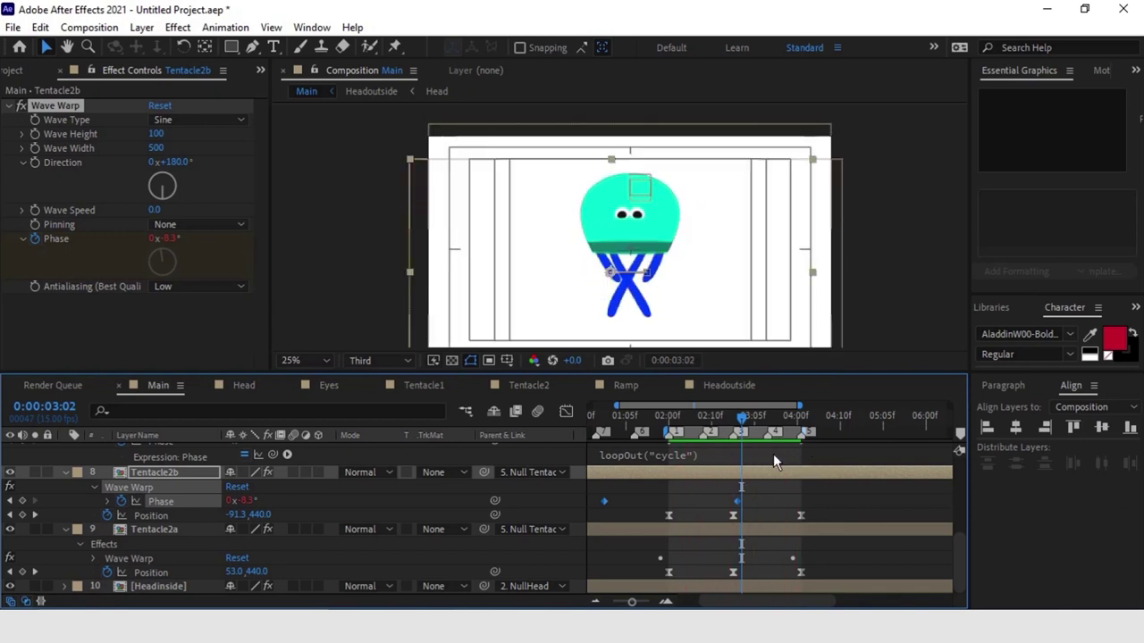
Step: Move to 0:00:02:00, reveal the Position of layer 5 Null Tentacle and separate its dimensions
{"action": "scroll", "coordinate": [144, 491], "scroll_direction": "up", "scroll_amount": 3}
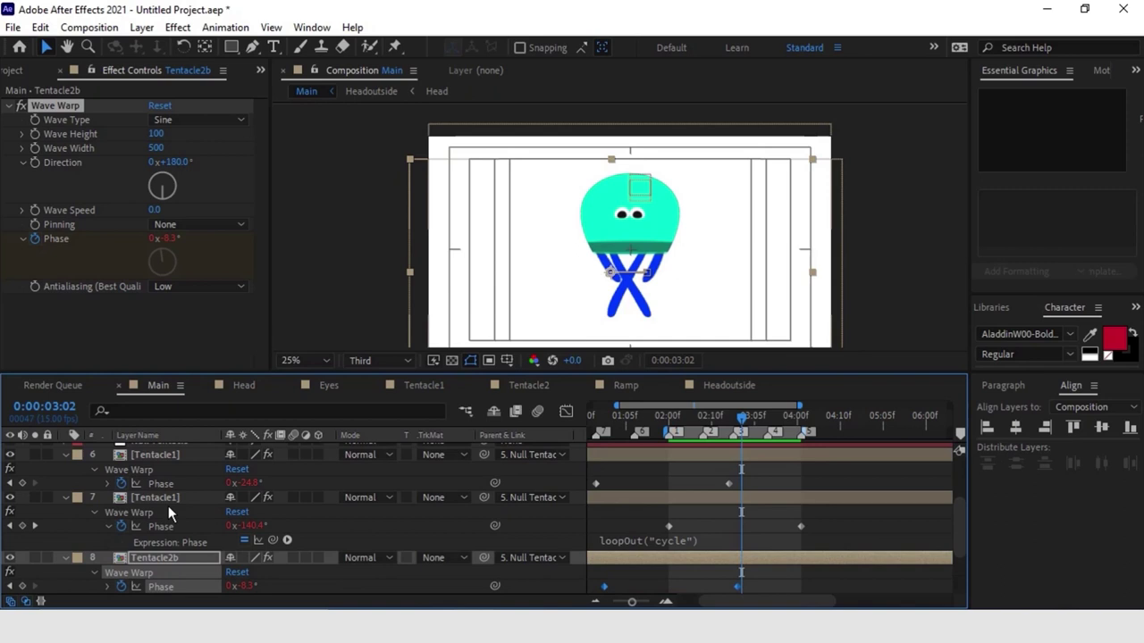
{"action": "scroll", "coordinate": [163, 504], "scroll_direction": "up", "scroll_amount": 3}
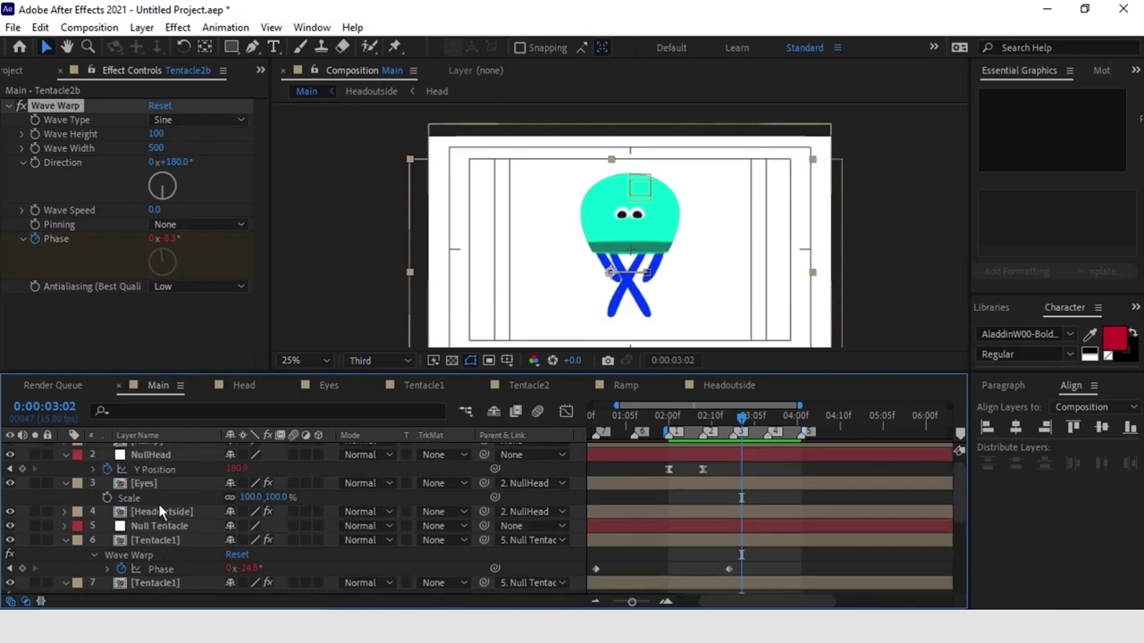
{"action": "scroll", "coordinate": [158, 504], "scroll_direction": "up", "scroll_amount": 1}
{"action": "left_click", "coordinate": [621, 464]}
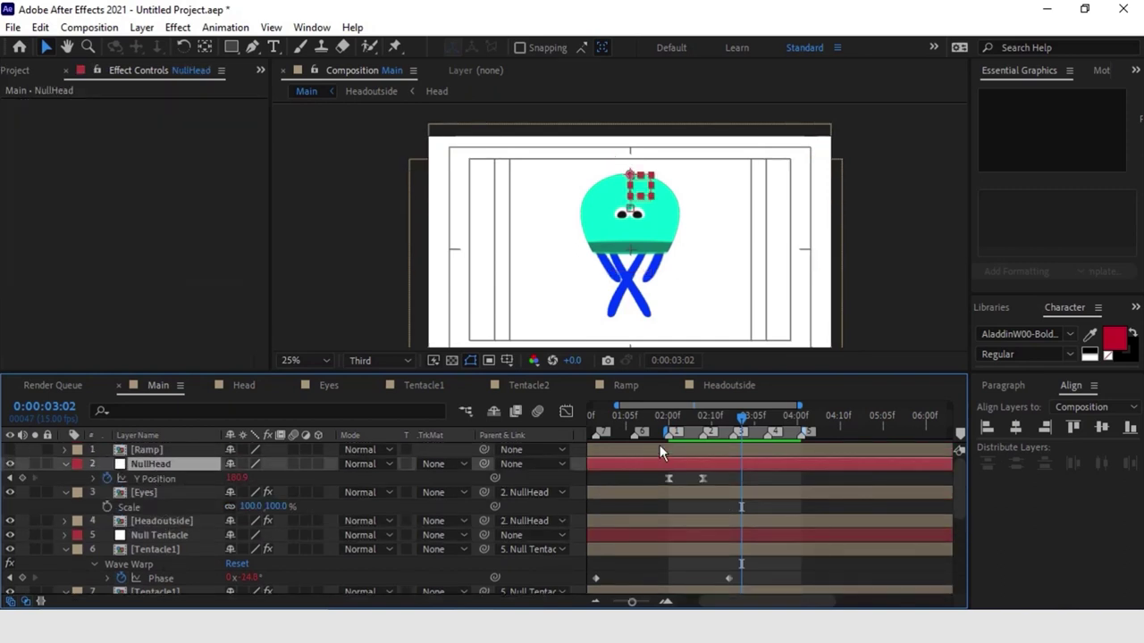
{"action": "mouse_move", "coordinate": [689, 415]}
{"action": "left_mouse_down"}
{"action": "mouse_move", "coordinate": [657, 420]}
{"action": "mouse_move", "coordinate": [670, 425]}
{"action": "left_mouse_up"}
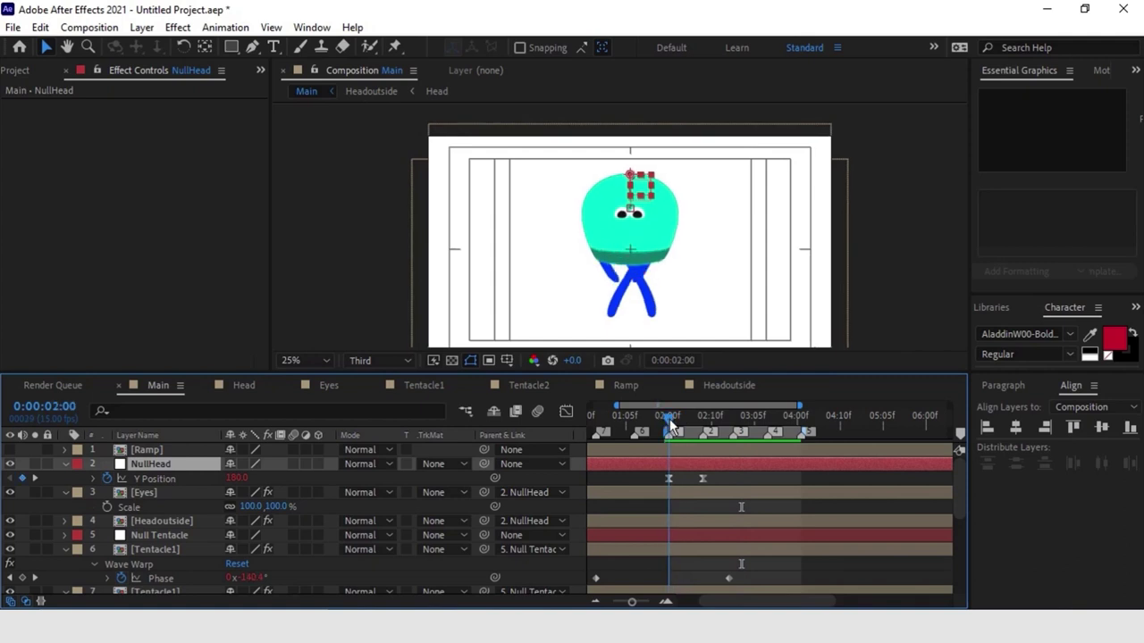
{"action": "left_click", "coordinate": [157, 535]}
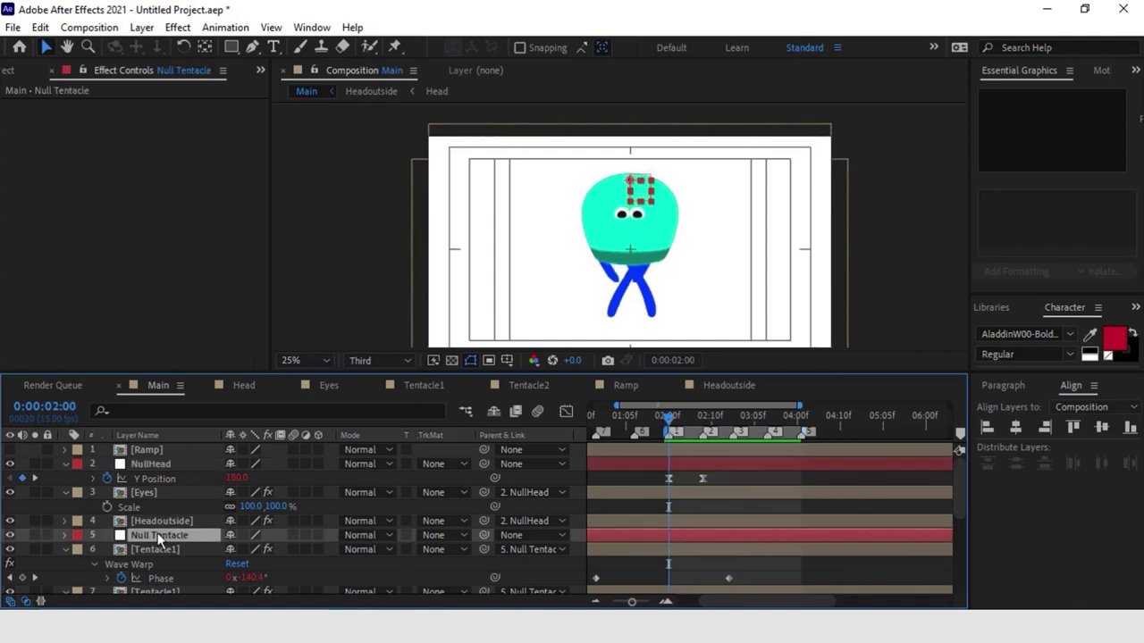
{"action": "key", "text": "p"}
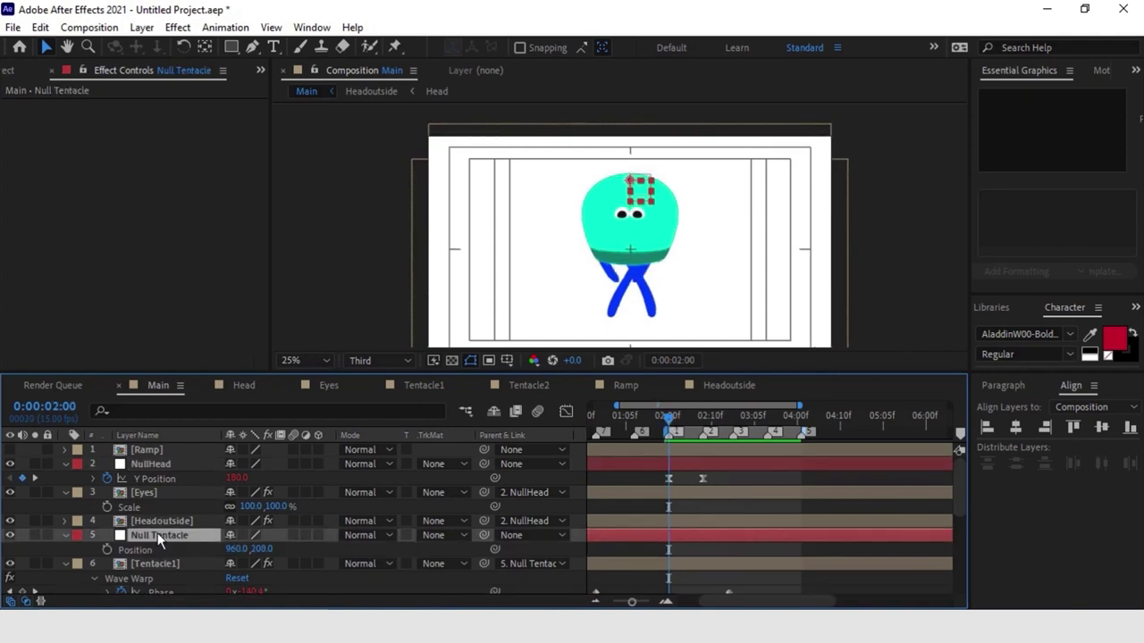
{"action": "left_click", "coordinate": [132, 551]}
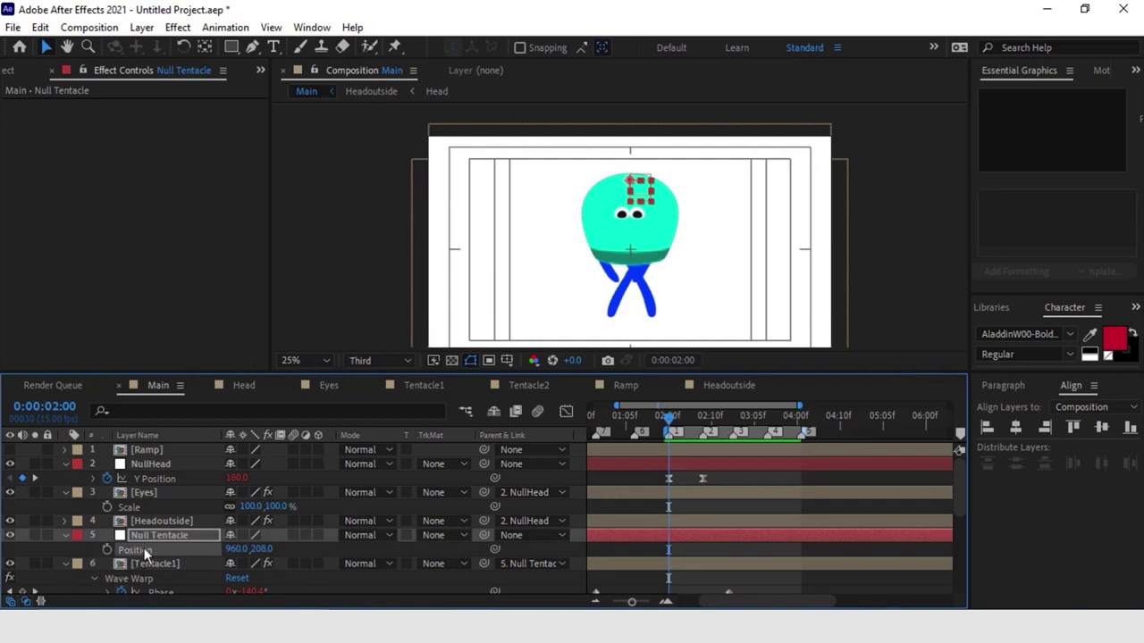
{"action": "right_click", "coordinate": [144, 548]}
{"action": "left_click", "coordinate": [229, 338]}
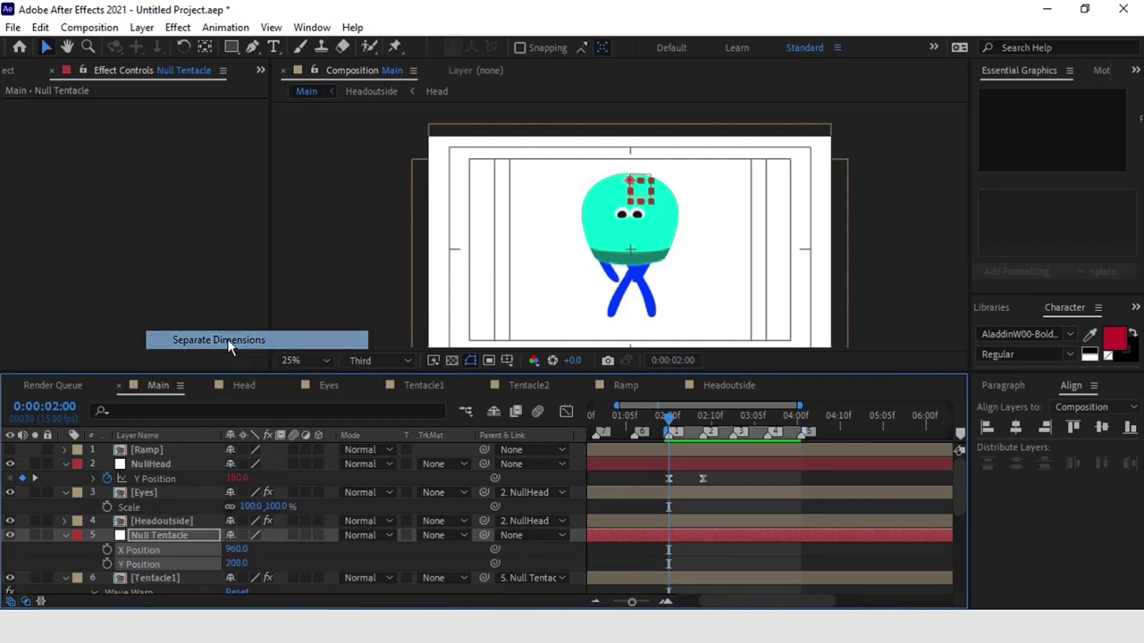
Step: Add a Y Position keyframe to Null Tentacle at 0:00:02:00
{"action": "left_click", "coordinate": [145, 561]}
{"action": "left_click", "coordinate": [634, 417]}
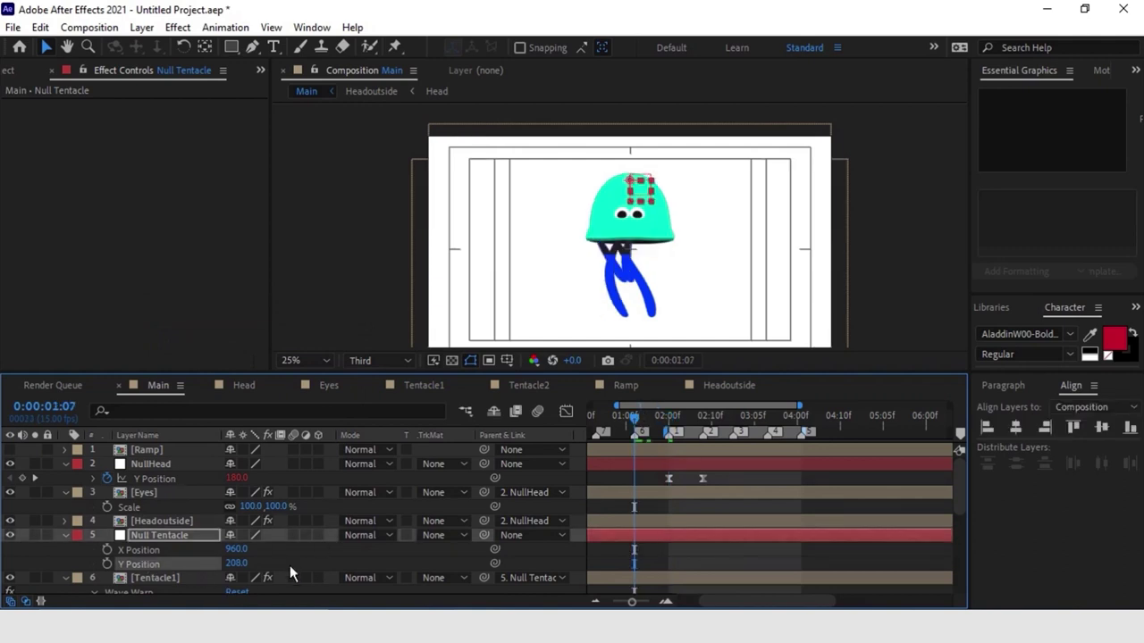
{"action": "left_click", "coordinate": [668, 429]}
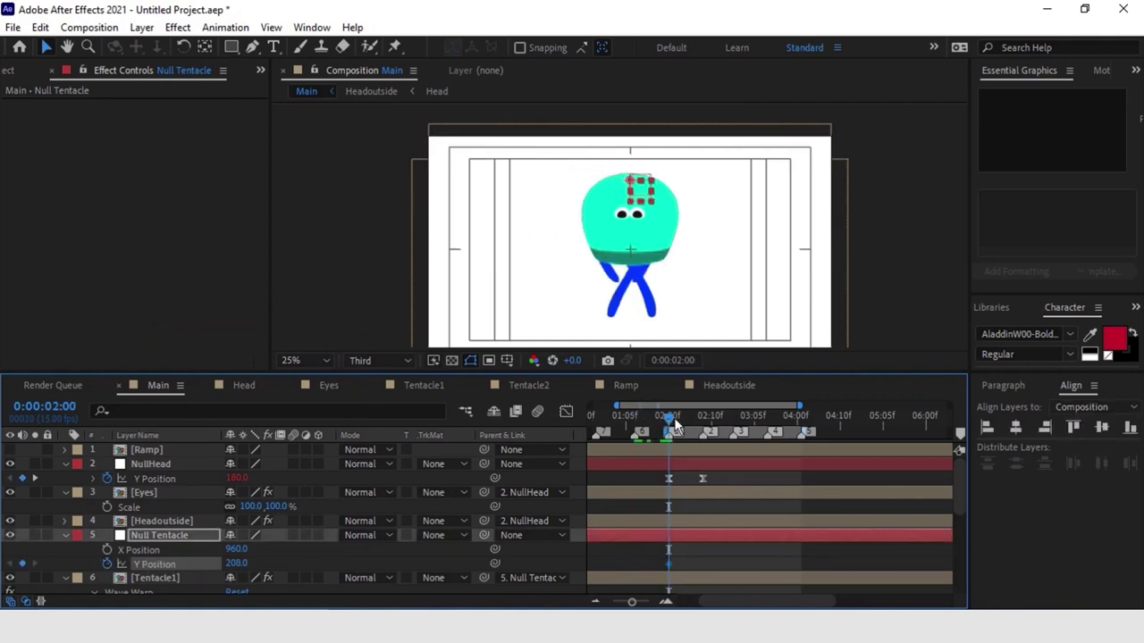
Step: Set Null Tentacle's Y Position to 312 at 0:00:02:08
{"action": "left_click", "coordinate": [706, 427]}
{"action": "key", "text": "shift+Down"}
{"action": "key", "text": "shift+Down"}
{"action": "key", "text": "shift+Down"}
{"action": "key", "text": "shift+Down"}
{"action": "key", "text": "shift+Down"}
{"action": "key", "text": "shift+Down"}
{"action": "key", "text": "shift+Down"}
{"action": "key", "text": "shift+Down"}
{"action": "key", "text": "shift+Down"}
{"action": "key", "text": "shift+Down"}
{"action": "key", "text": "shift+Down"}
{"action": "key", "text": "shift+Down"}
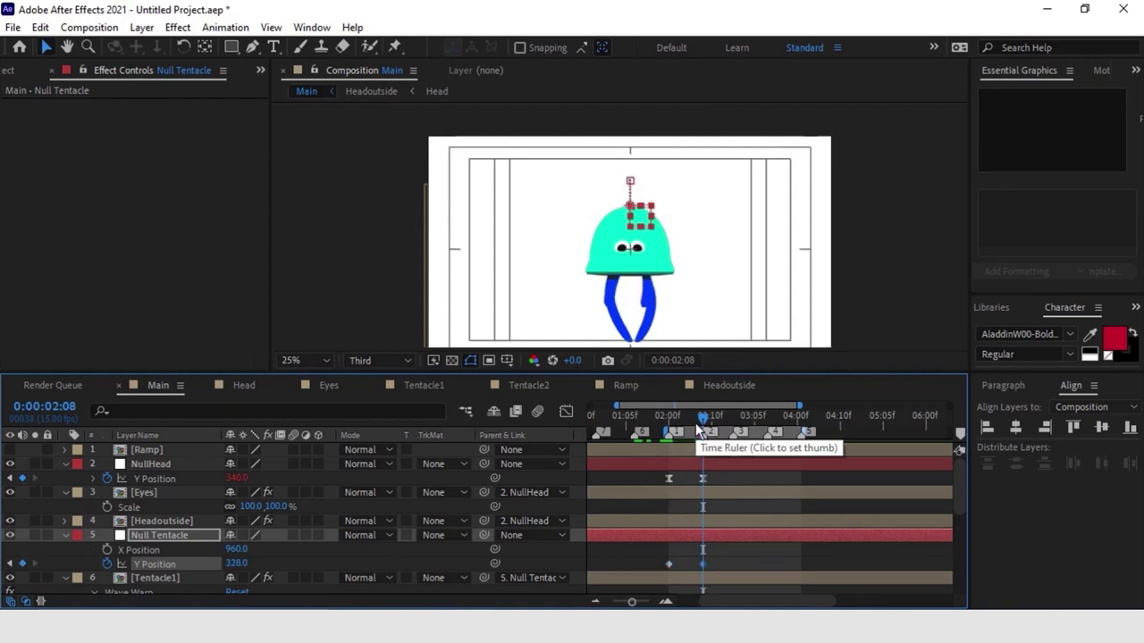
{"action": "key", "text": "Up"}
{"action": "key", "text": "Up"}
{"action": "key", "text": "Up"}
{"action": "key", "text": "Up"}
{"action": "key", "text": "Up"}
{"action": "key", "text": "Up"}
{"action": "key", "text": "Up"}
{"action": "key", "text": "Up"}
{"action": "key", "text": "Up"}
{"action": "key", "text": "Up"}
{"action": "key", "text": "Up"}
{"action": "key", "text": "Up"}
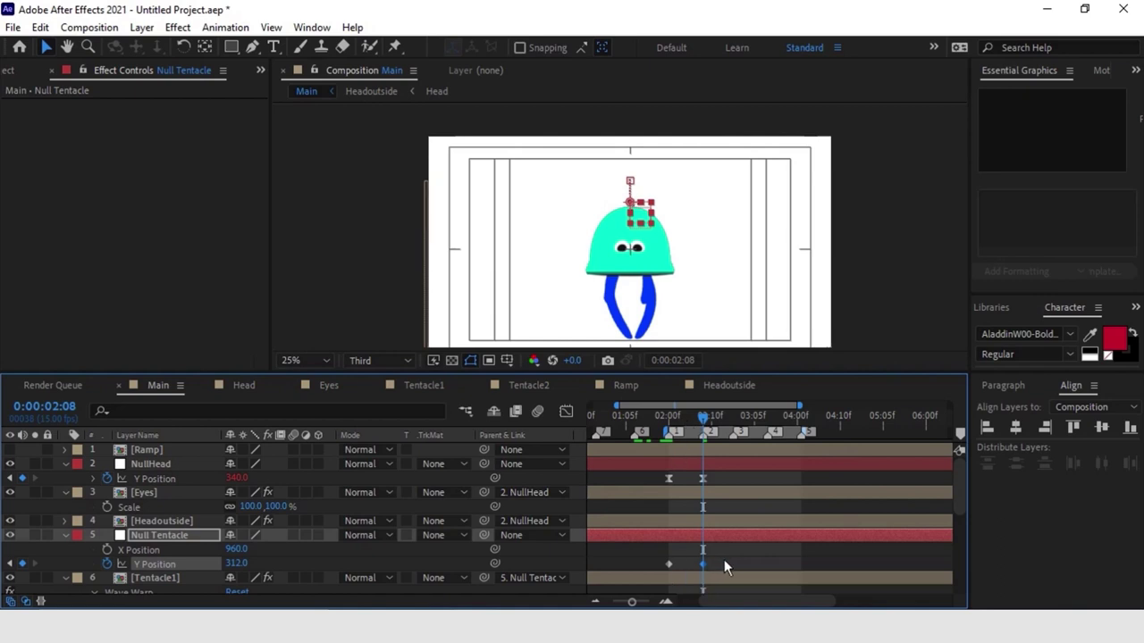
Step: Apply Easy Ease to both of Null Tentacle's Y Position keyframes
{"action": "left_click_drag", "start_coordinate": [727, 560], "coordinate": [663, 564]}
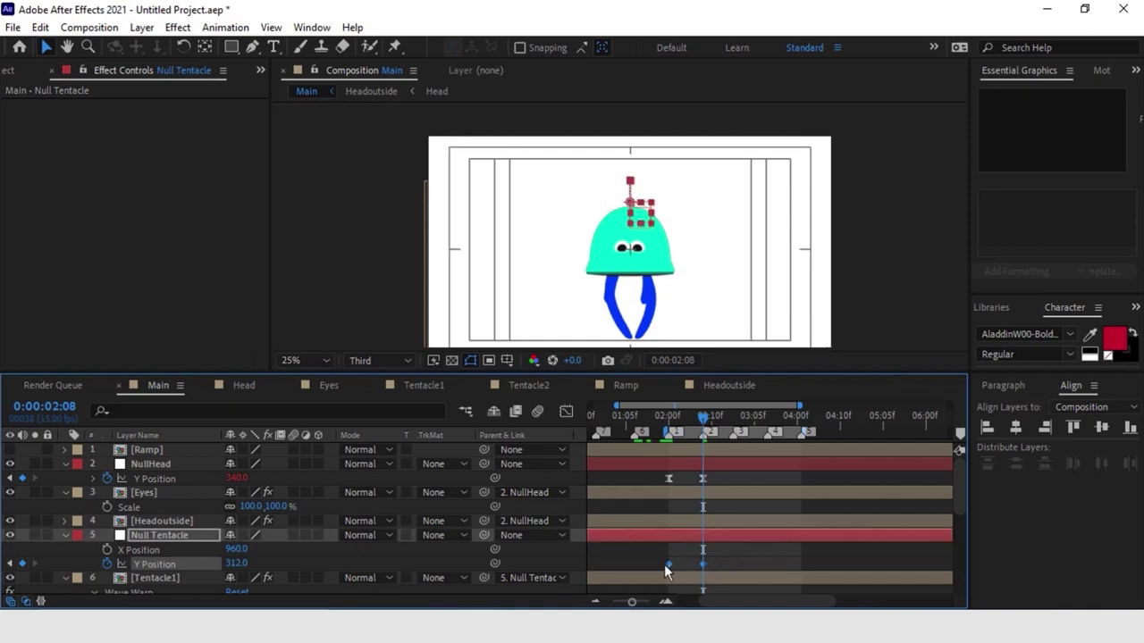
{"action": "left_click", "coordinate": [566, 411]}
{"action": "left_click_drag", "start_coordinate": [676, 562], "coordinate": [706, 561]}
{"action": "key", "text": "shift+F3"}
Step: Add the expression loopOut("pingpong") to Null Tentacle's Y Position and preview the animation
{"action": "key", "text": "alt+shift+equal"}
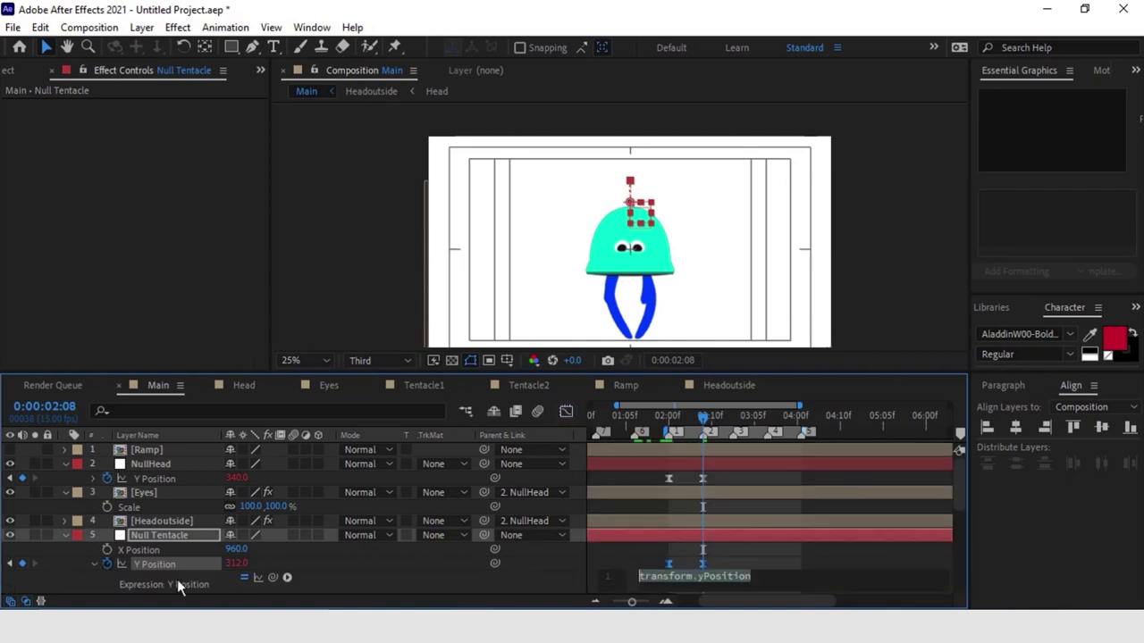
{"action": "type", "text": "loo"}
{"action": "key", "text": "Down"}
{"action": "key", "text": "Down"}
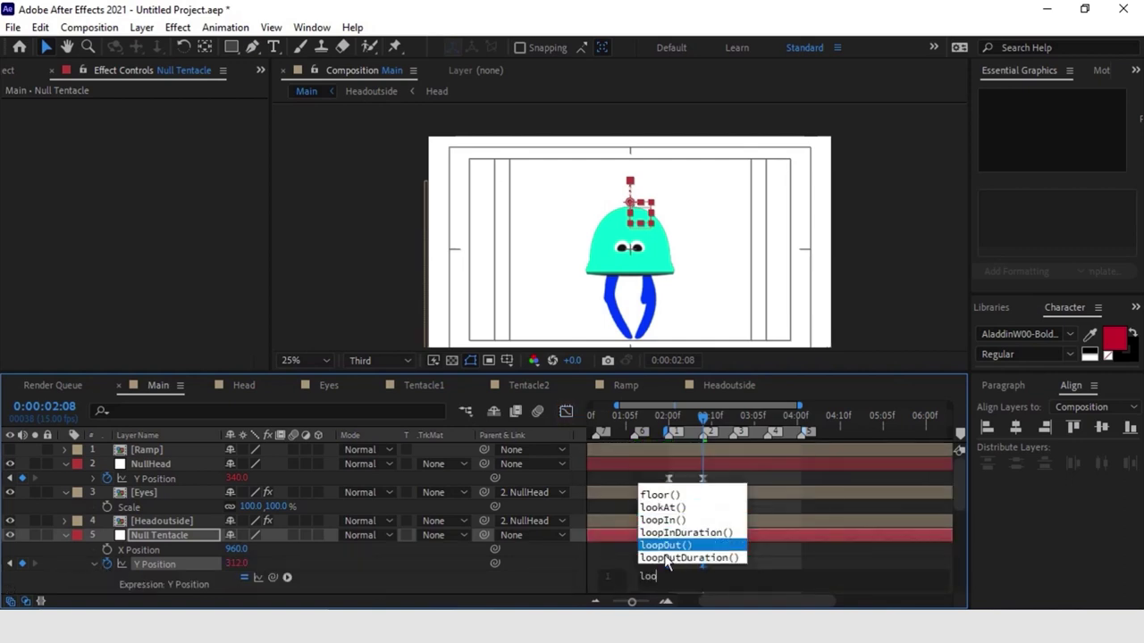
{"action": "key", "text": "Return"}
{"action": "type", "text": "\""}
{"action": "key", "text": "Down"}
{"action": "key", "text": "Down"}
{"action": "key", "text": "Down"}
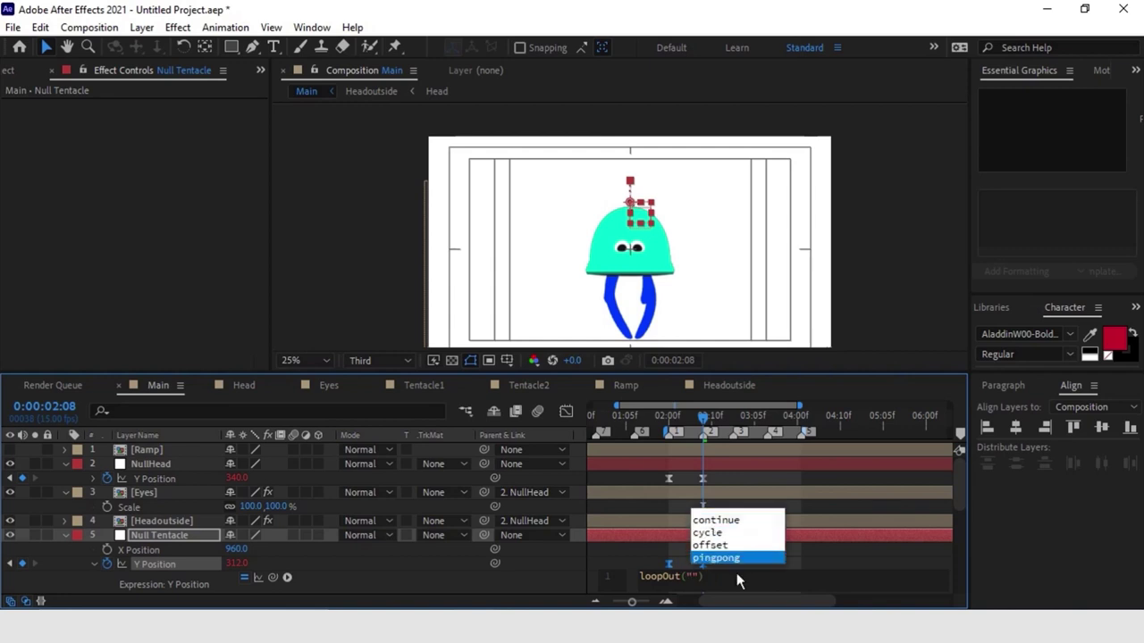
{"action": "key", "text": "Return"}
{"action": "left_click", "coordinate": [771, 554]}
{"action": "key", "text": "space"}
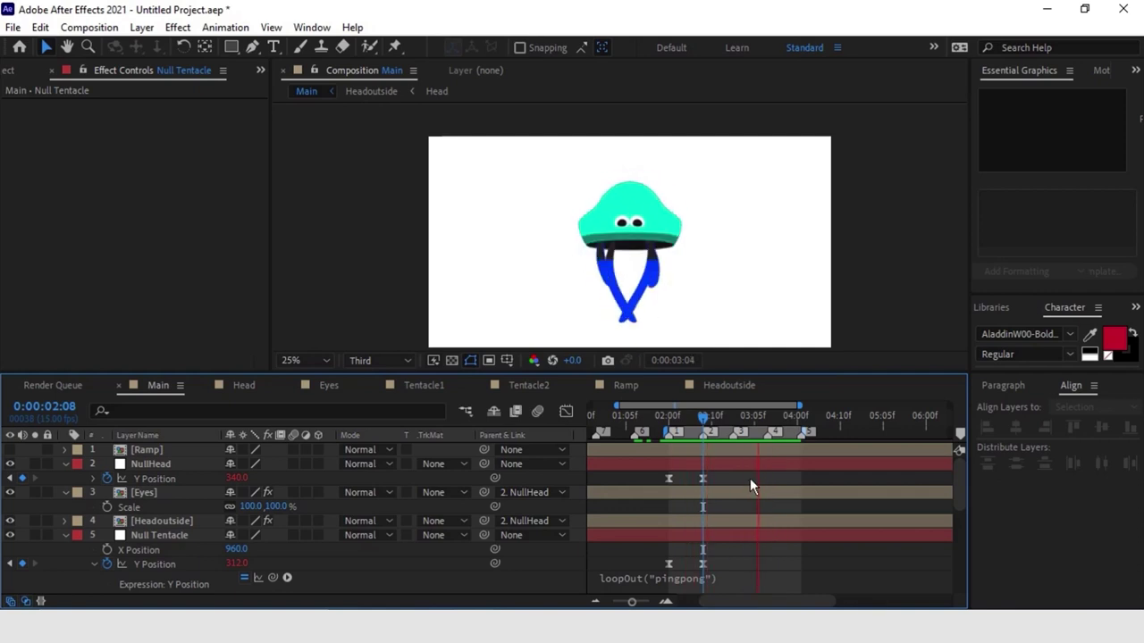
{"action": "key", "text": "space"}
Step: Shift Null Tentacle's two Y Position keyframes one frame later so they trail the NullHead keyframes
{"action": "left_click", "coordinate": [706, 536]}
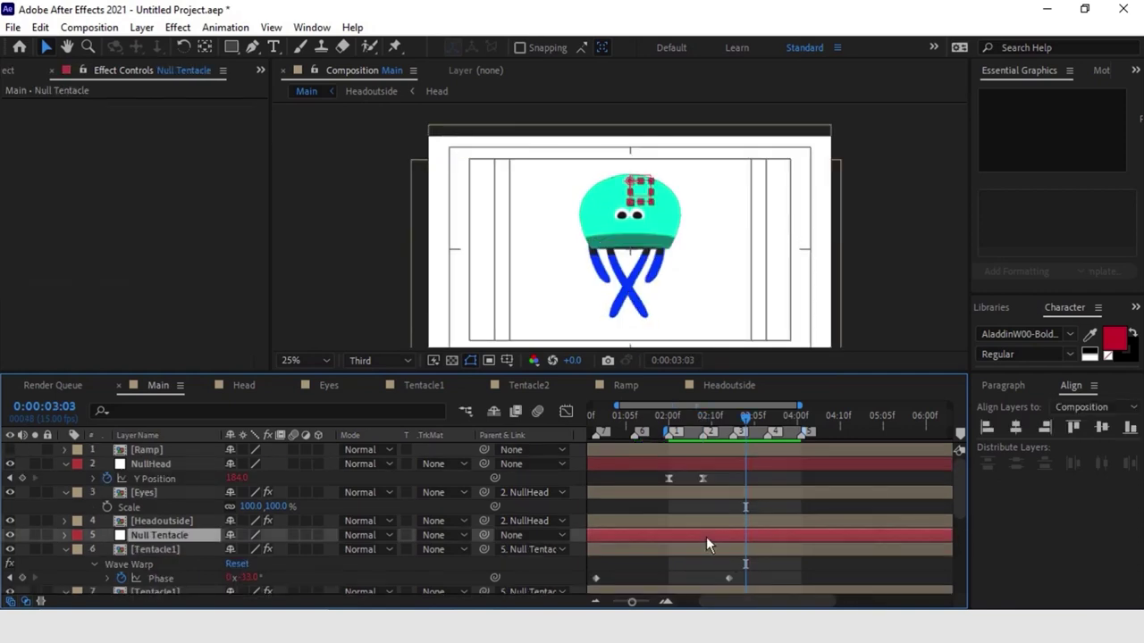
{"action": "key", "text": "u"}
{"action": "left_click_drag", "start_coordinate": [713, 561], "coordinate": [672, 550]}
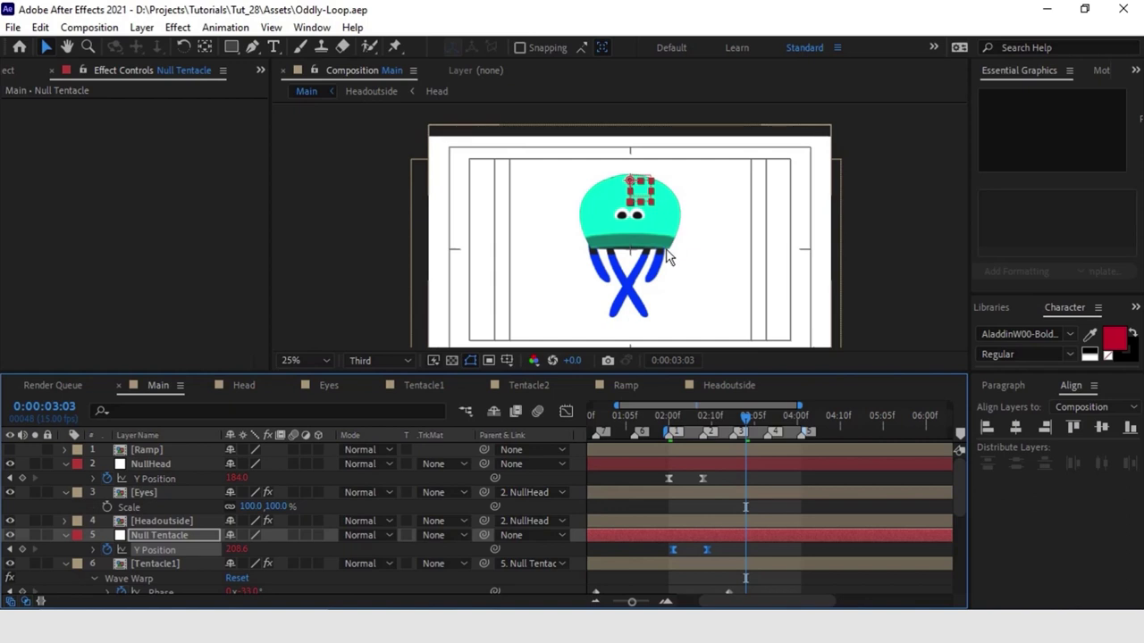
Step: Open the CC Sphere rotation settings of the Eyes layer, test a Rotation X change and undo it
{"action": "left_click", "coordinate": [163, 493]}
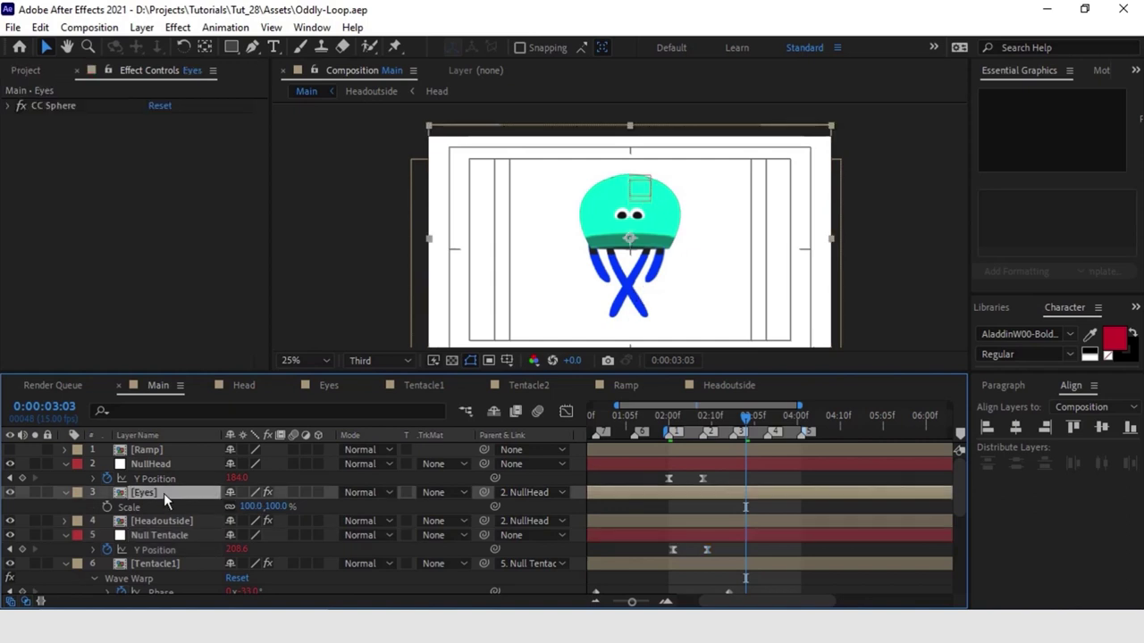
{"action": "left_click", "coordinate": [30, 71]}
{"action": "left_click", "coordinate": [134, 71]}
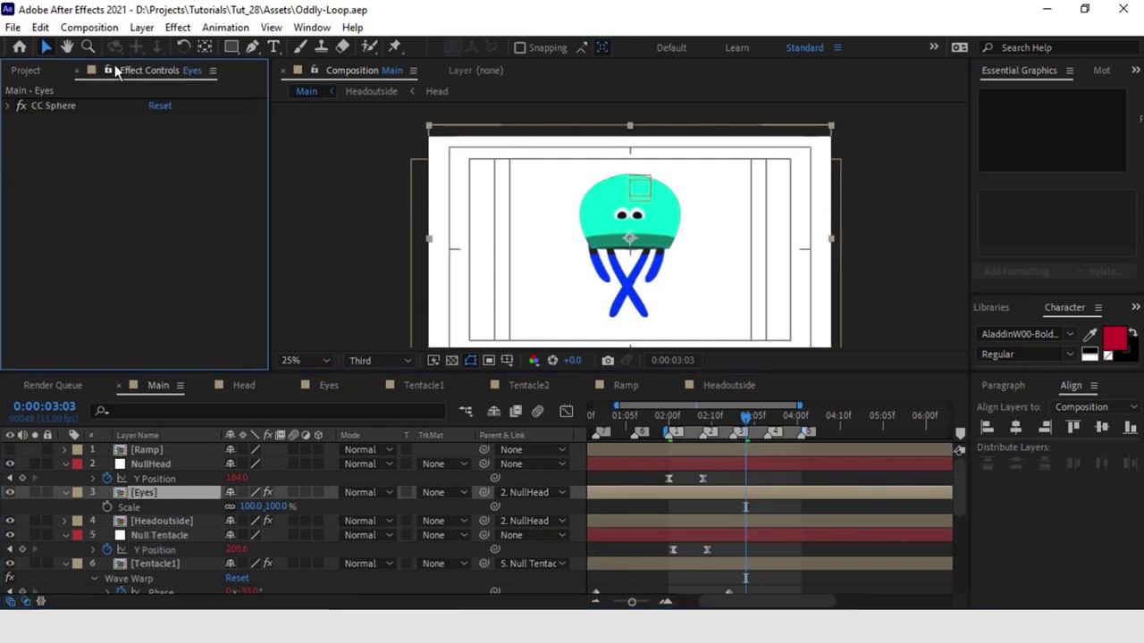
{"action": "left_click", "coordinate": [9, 106]}
{"action": "left_click_drag", "start_coordinate": [171, 135], "coordinate": [193, 148]}
{"action": "key", "text": "ctrl+z"}
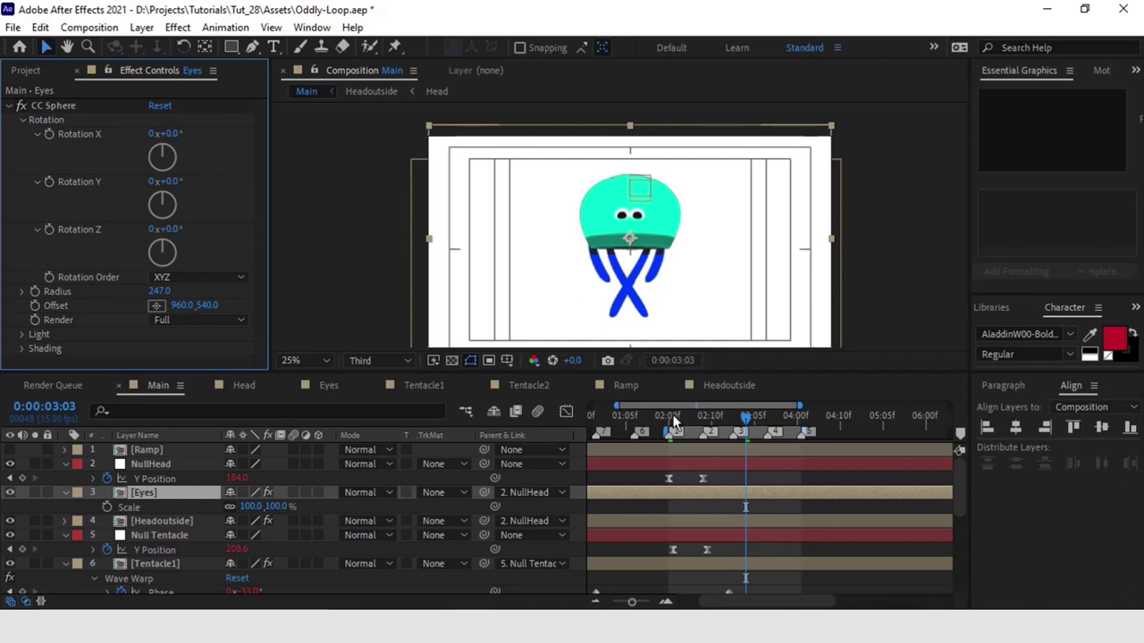
Step: Keyframe the Eyes layer's CC Sphere Rotation X at 0° at 0:00:03:00 and 0:00:02:00
{"action": "left_click_drag", "start_coordinate": [672, 420], "coordinate": [669, 418]}
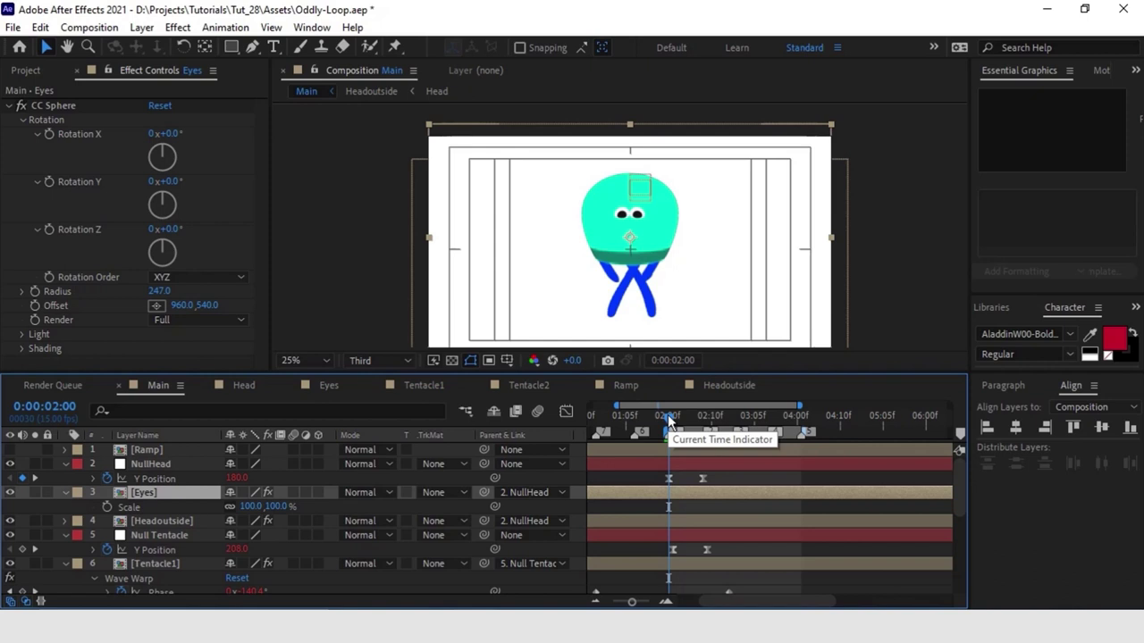
{"action": "key", "text": "e"}
{"action": "key", "text": "e"}
{"action": "left_click_drag", "start_coordinate": [670, 418], "coordinate": [734, 436]}
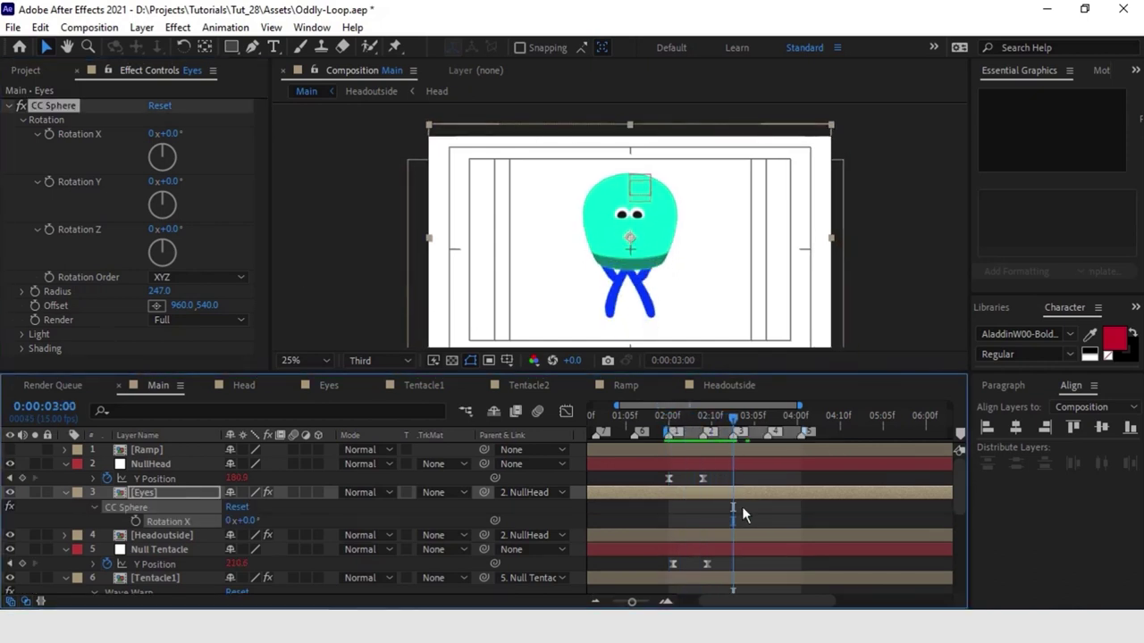
{"action": "left_click", "coordinate": [136, 521]}
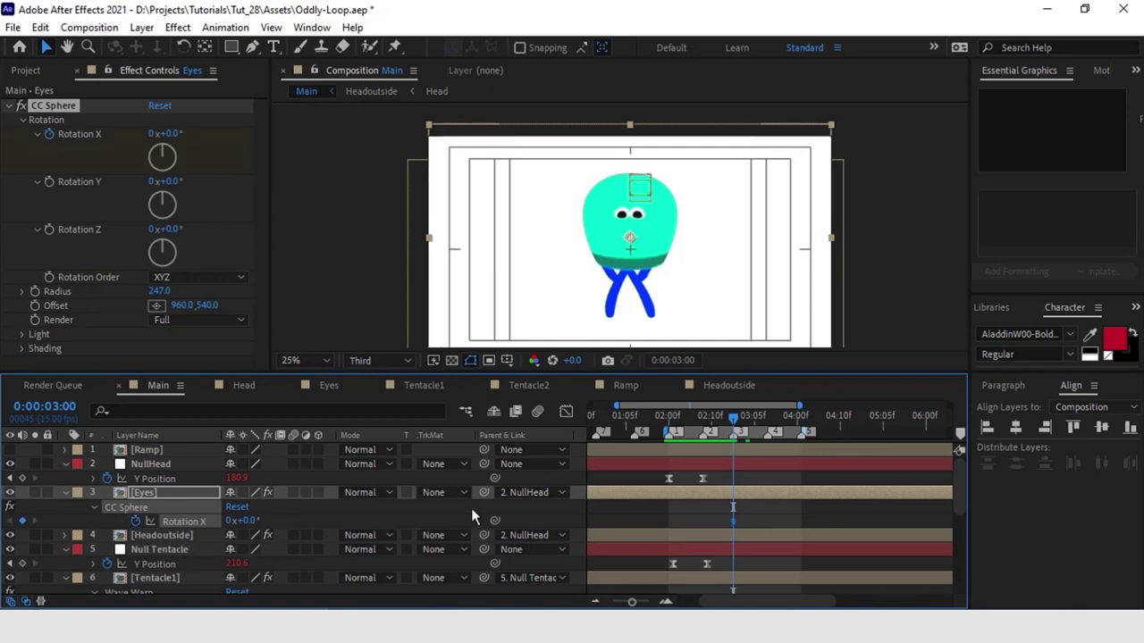
{"action": "left_click", "coordinate": [677, 433]}
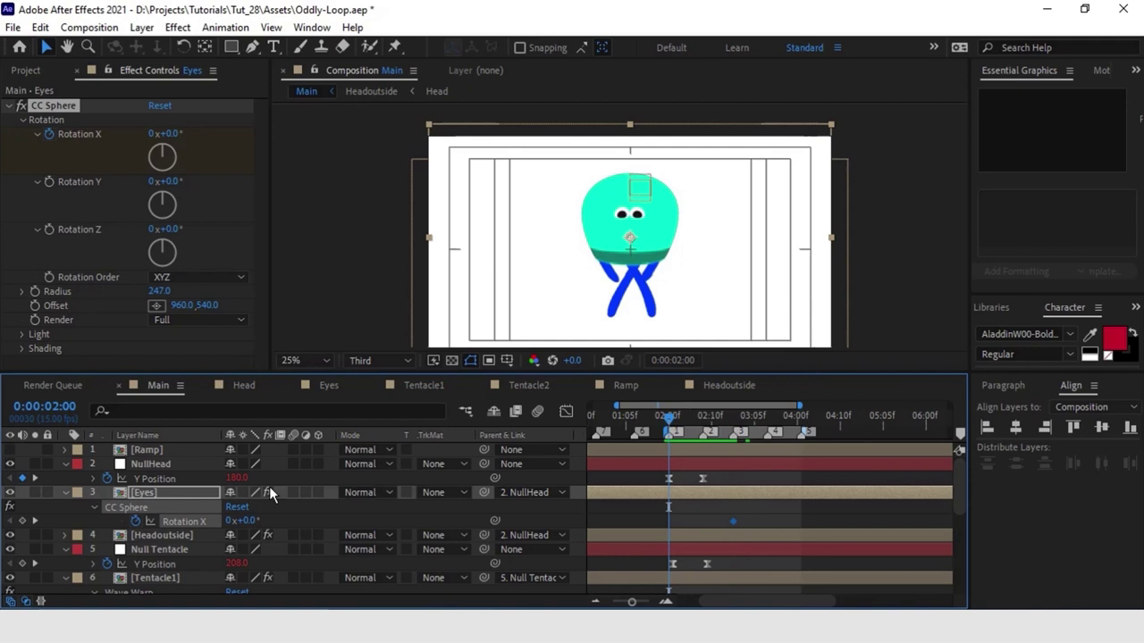
{"action": "left_click", "coordinate": [22, 521]}
Step: Set the Eyes layer's Rotation X to 17° at 0:00:02:06 and -17.6° at 0:00:02:10
{"action": "left_click_drag", "start_coordinate": [670, 417], "coordinate": [694, 420]}
{"action": "left_click_drag", "start_coordinate": [251, 525], "coordinate": [267, 524]}
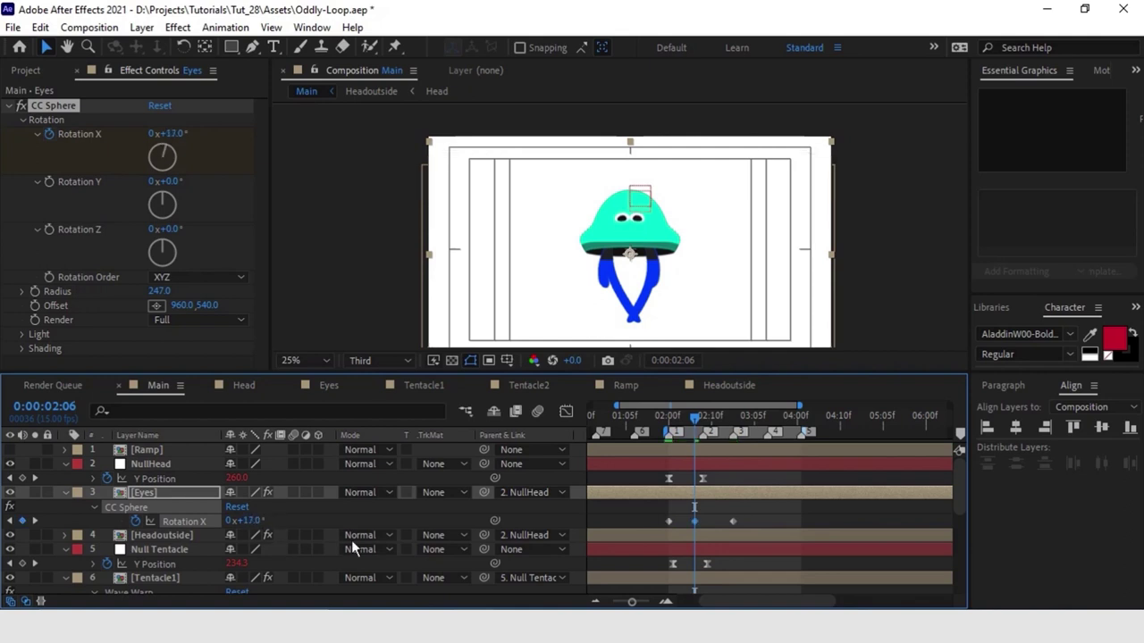
{"action": "left_click_drag", "start_coordinate": [702, 425], "coordinate": [710, 427]}
{"action": "mouse_move", "coordinate": [252, 524]}
{"action": "left_mouse_down"}
{"action": "mouse_move", "coordinate": [264, 524]}
{"action": "mouse_move", "coordinate": [231, 523]}
{"action": "left_mouse_up"}
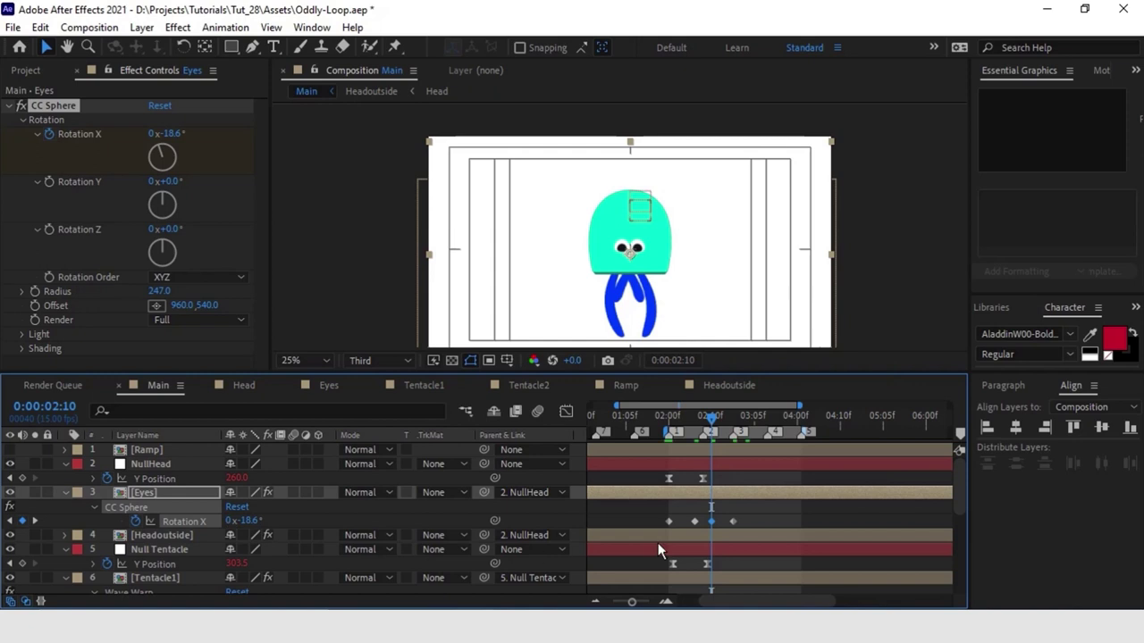
{"action": "left_click", "coordinate": [11, 522]}
{"action": "left_click", "coordinate": [34, 520]}
{"action": "left_click_drag", "start_coordinate": [247, 524], "coordinate": [263, 531]}
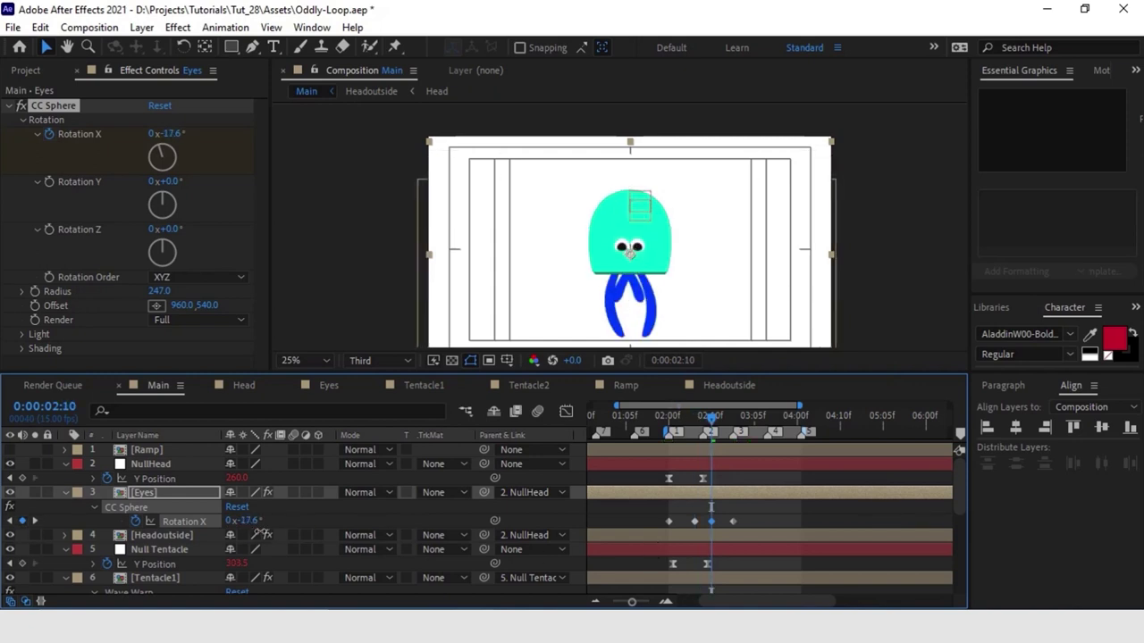
Step: Add the expression loopOut("cycle") to the Eyes layer's CC Sphere Rotation X and preview the animation
{"action": "left_click", "coordinate": [134, 521], "text": "alt"}
{"action": "type", "text": "loop"}
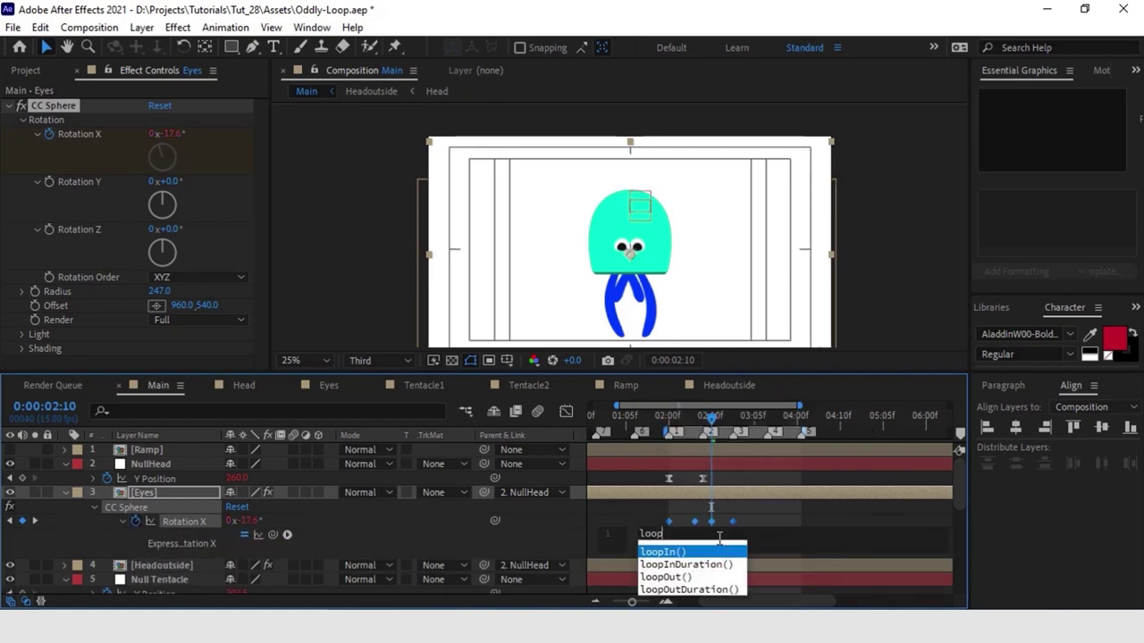
{"action": "key", "text": "Down"}
{"action": "key", "text": "Down"}
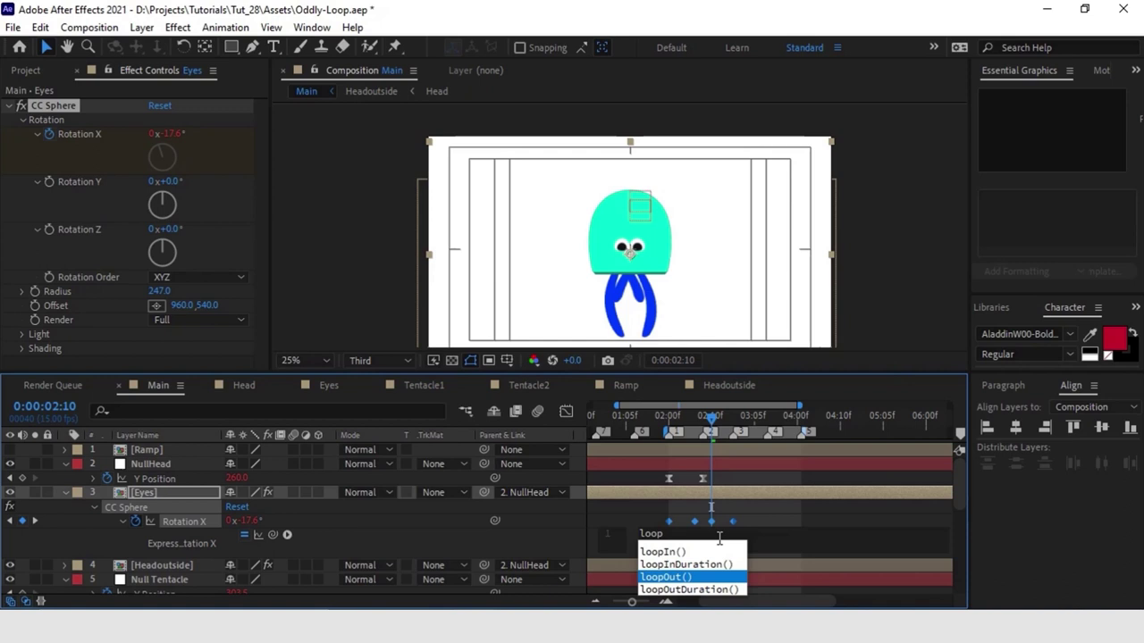
{"action": "key", "text": "Return"}
{"action": "type", "text": "\""}
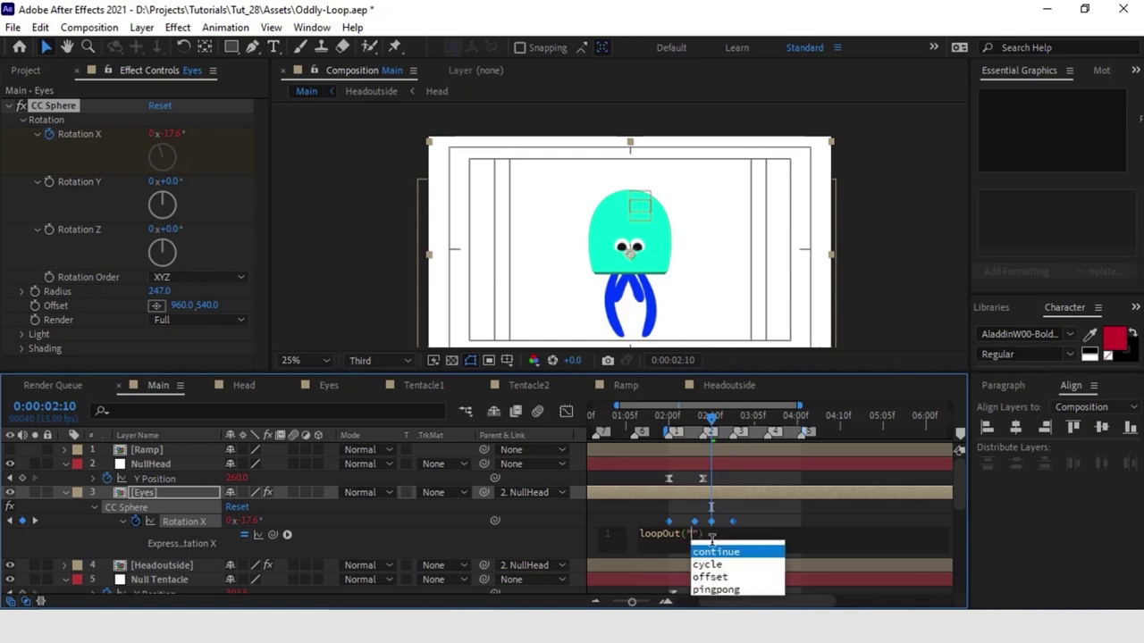
{"action": "key", "text": "Down"}
{"action": "key", "text": "Return"}
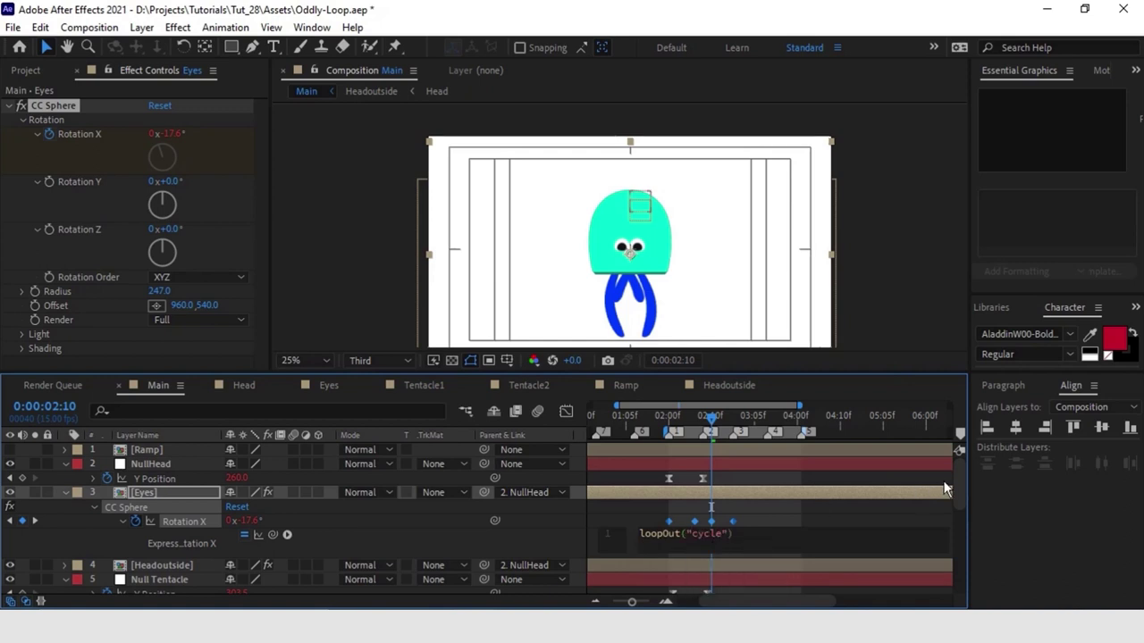
{"action": "left_click", "coordinate": [815, 481]}
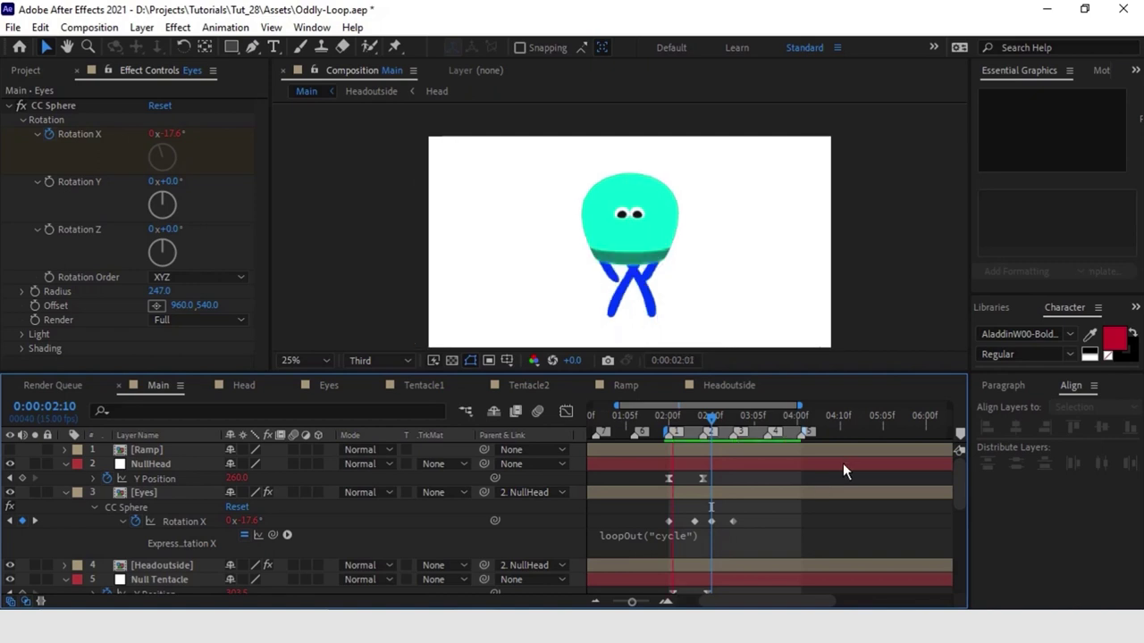
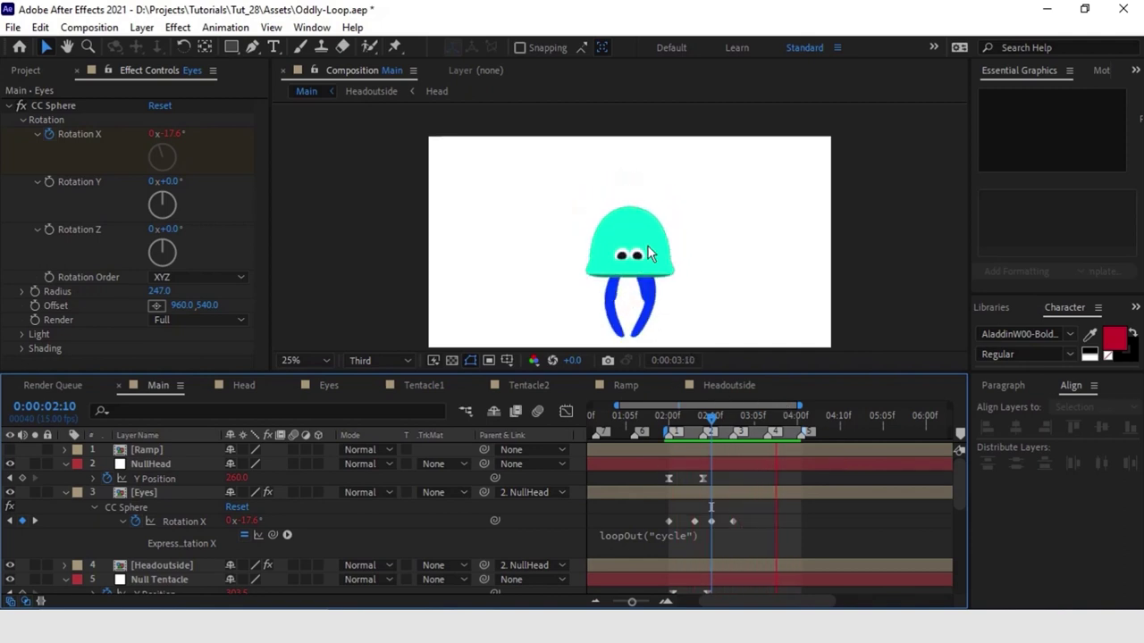
Step: Open the Eyes composition, reveal the LEye layer's Scale property and turn on the transparency grid
{"action": "key", "text": "space"}
{"action": "left_click_drag", "start_coordinate": [676, 418], "coordinate": [711, 420]}
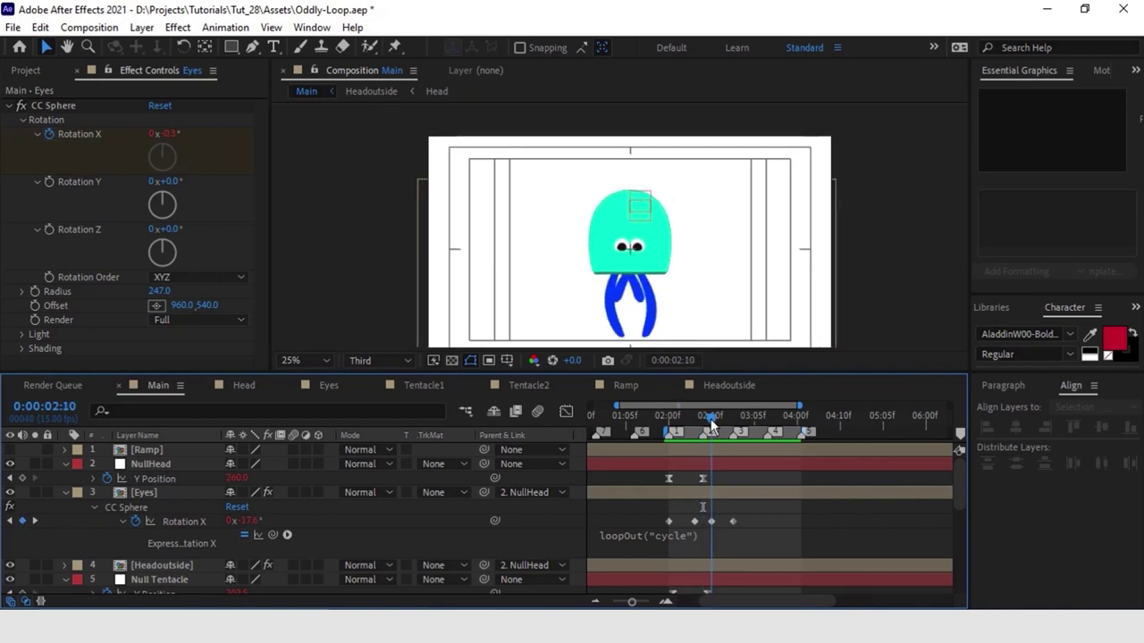
{"action": "double_click", "coordinate": [711, 494]}
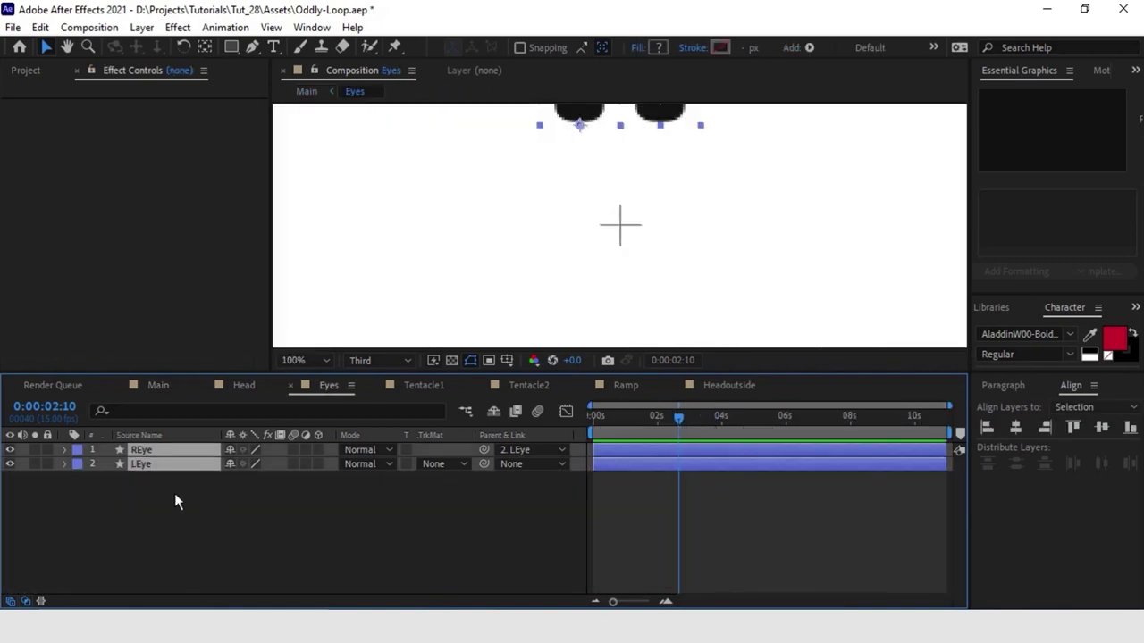
{"action": "left_click", "coordinate": [175, 495]}
{"action": "left_click", "coordinate": [152, 466]}
{"action": "key", "text": "s"}
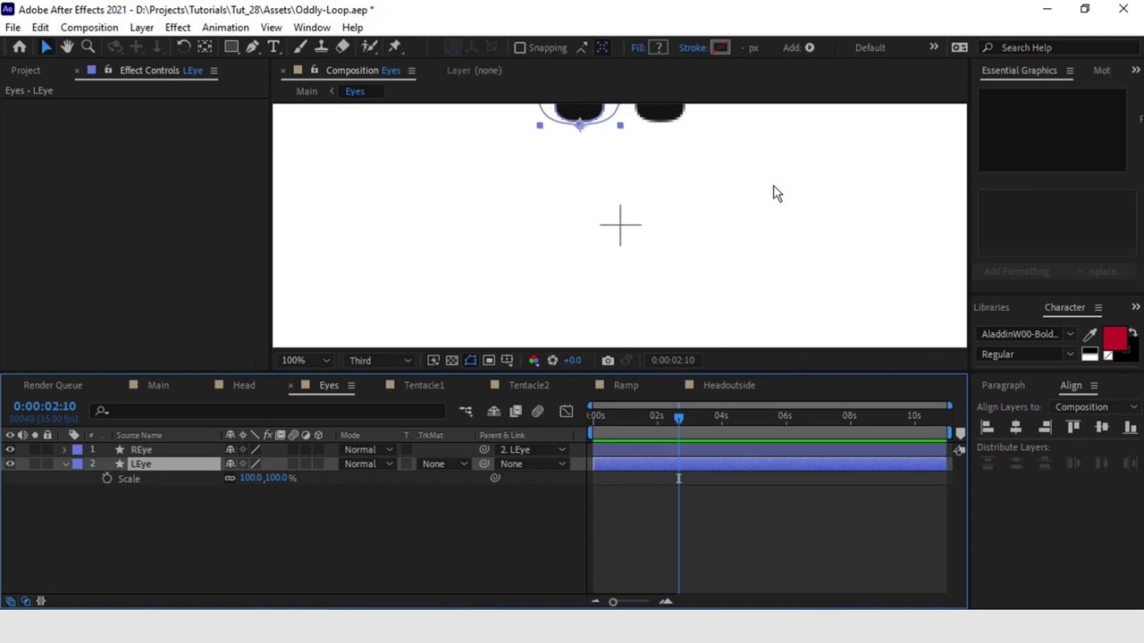
{"action": "scroll", "coordinate": [623, 210], "scroll_direction": "up", "scroll_amount": 3}
{"action": "left_click", "coordinate": [452, 360]}
{"action": "left_click", "coordinate": [451, 360]}
{"action": "left_click", "coordinate": [452, 360]}
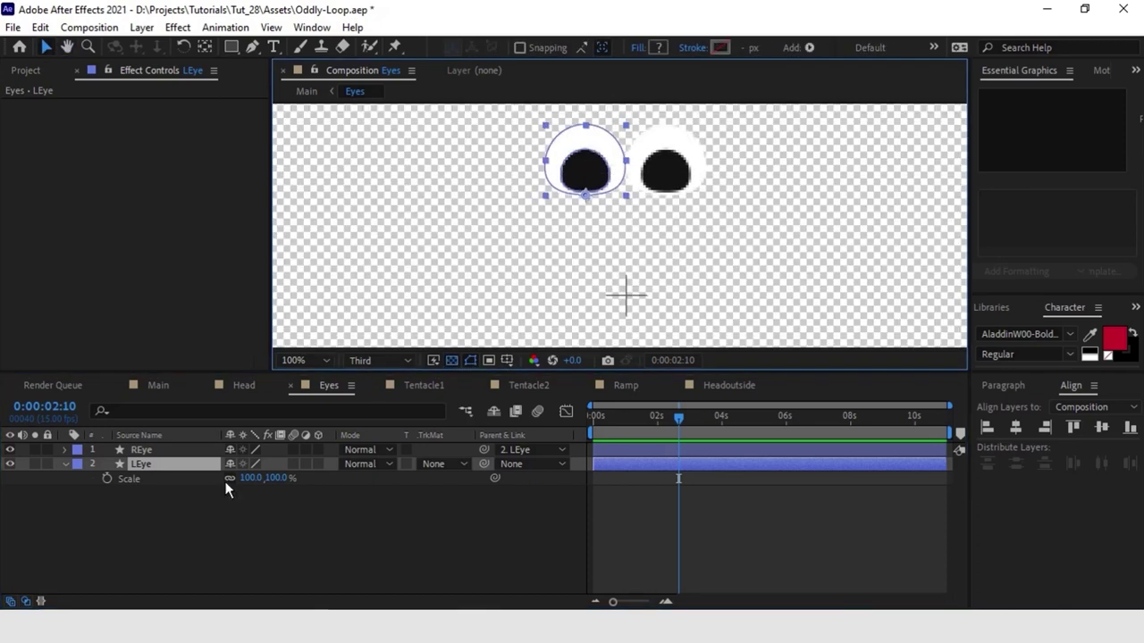
Step: Keyframe a blink on the LEye layer with vertical Scale 5% at 0:00:02:10 and 100% at 0:00:02:13, then preview it in Main
{"action": "left_click", "coordinate": [108, 478]}
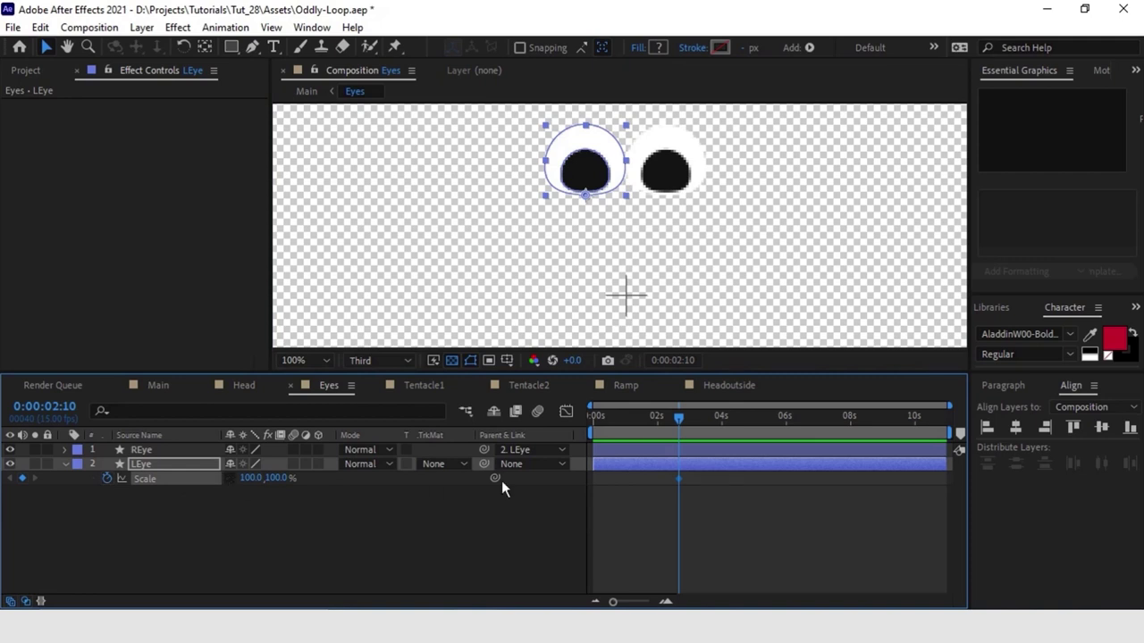
{"action": "left_click", "coordinate": [278, 478]}
{"action": "type", "text": "5"}
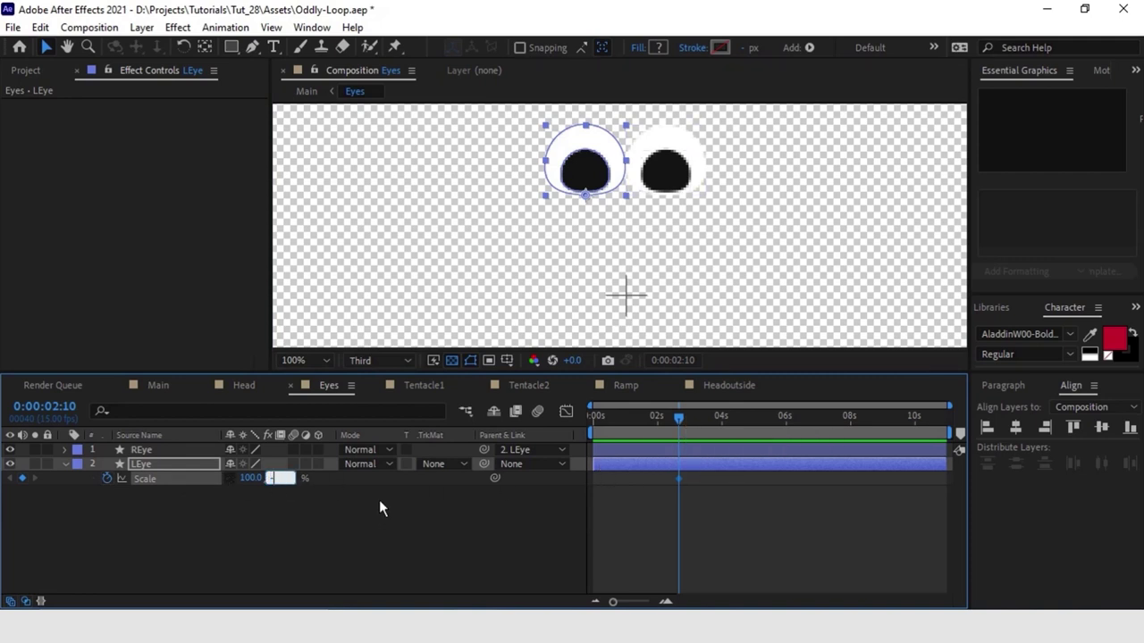
{"action": "key", "text": "Return"}
{"action": "left_click_drag", "start_coordinate": [679, 417], "coordinate": [685, 418]}
{"action": "left_click", "coordinate": [273, 479]}
{"action": "type", "text": "100"}
{"action": "key", "text": "Return"}
{"action": "left_click", "coordinate": [273, 478]}
{"action": "type", "text": "100"}
{"action": "key", "text": "Return"}
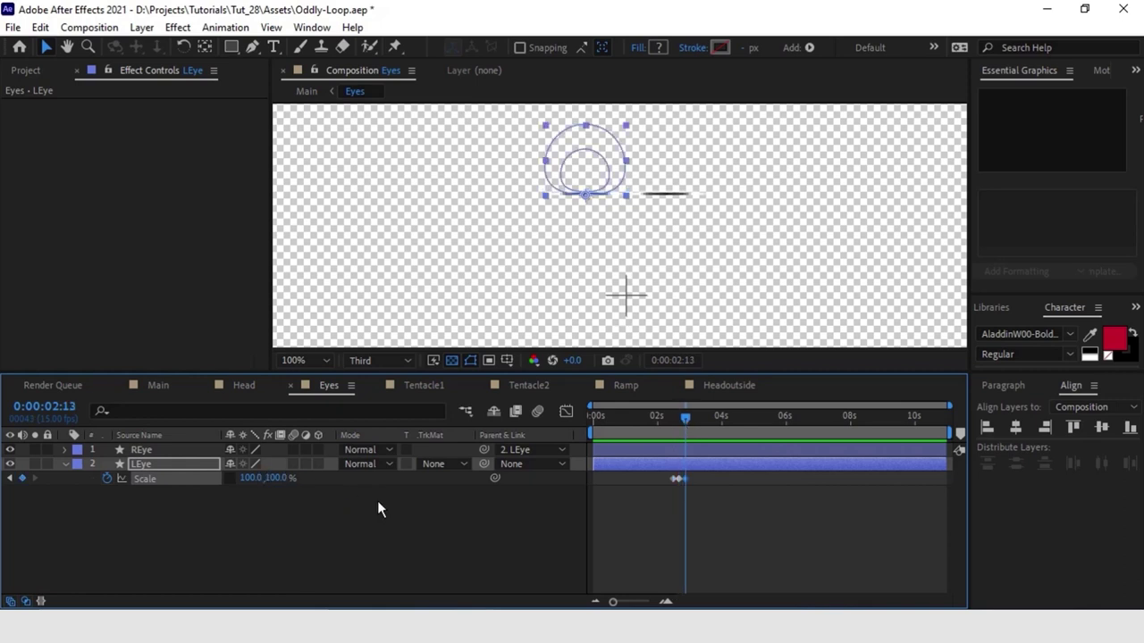
{"action": "left_click", "coordinate": [158, 385]}
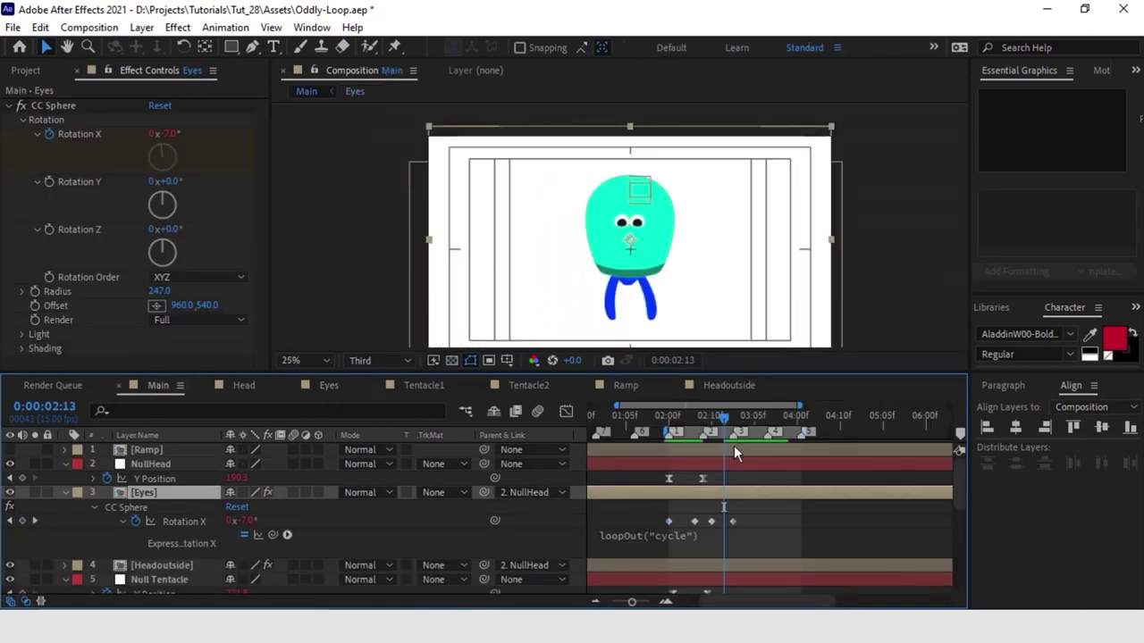
{"action": "key", "text": "space"}
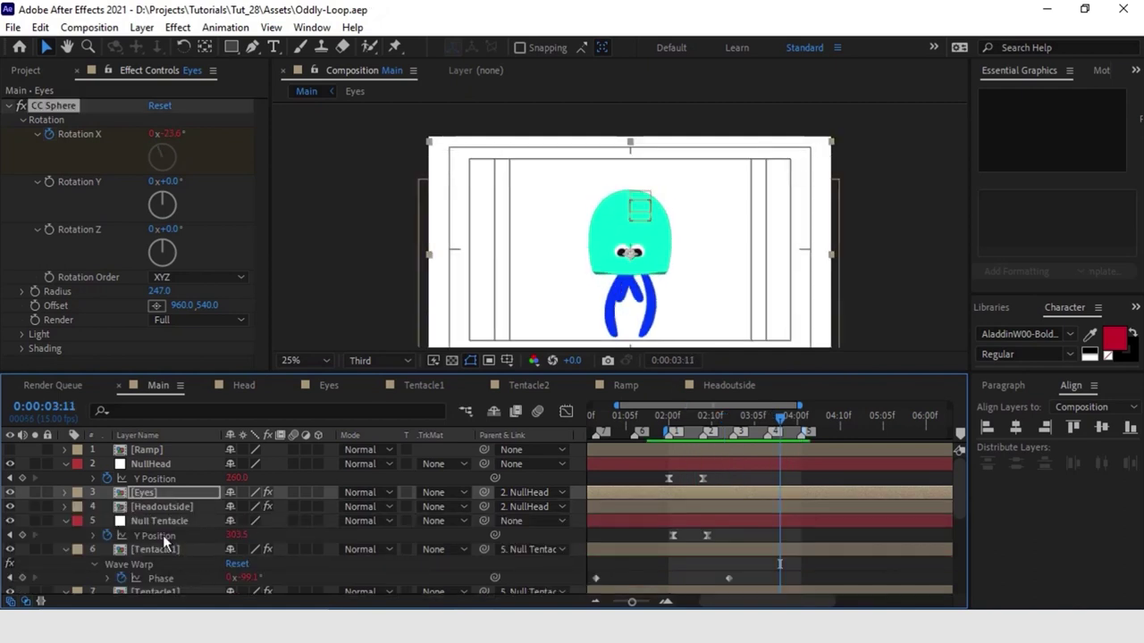
Step: Collapse the properties of both Tentacle1 layers, Tentacle2b and Tentacle2a, and hide all four layers
{"action": "left_click", "coordinate": [161, 506]}
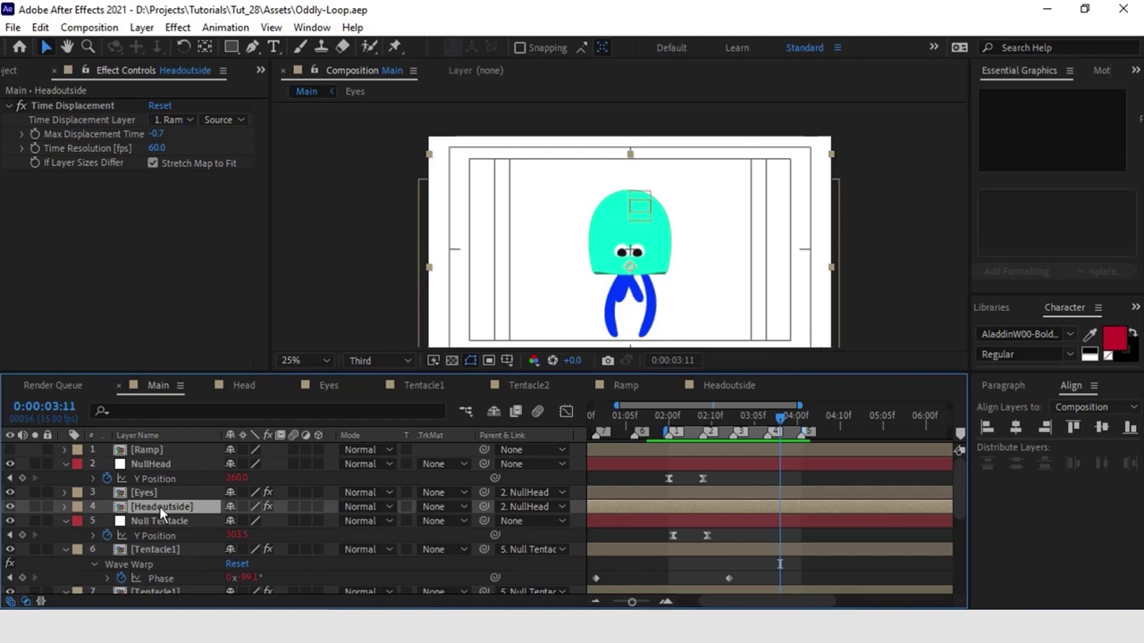
{"action": "left_click", "coordinate": [66, 549]}
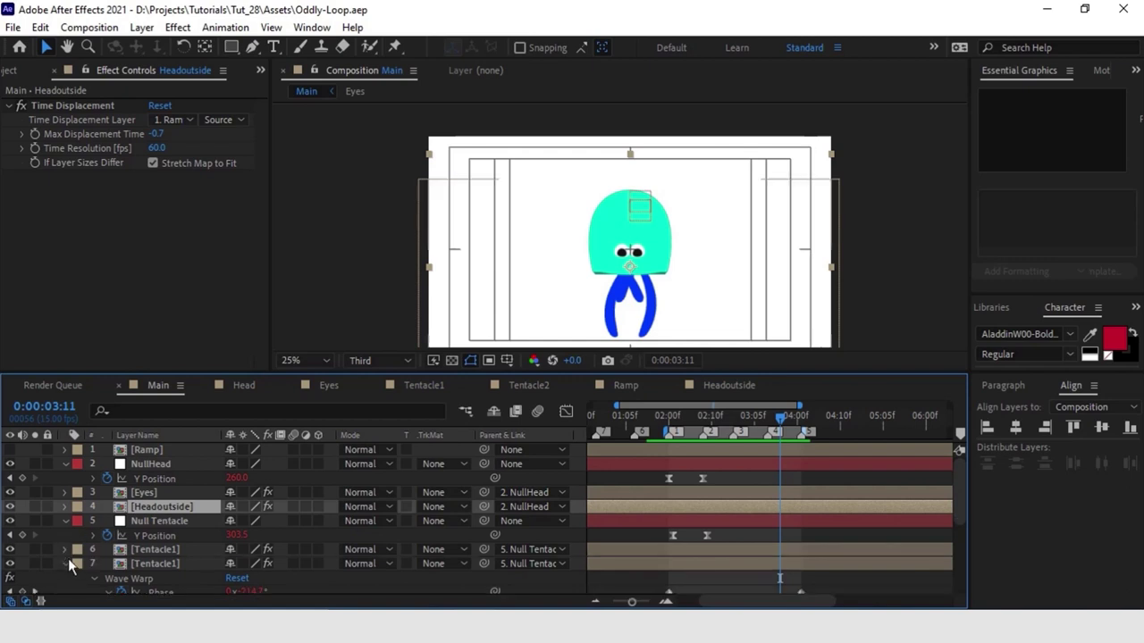
{"action": "left_click", "coordinate": [65, 563]}
{"action": "scroll", "coordinate": [64, 580], "scroll_direction": "down", "scroll_amount": 2}
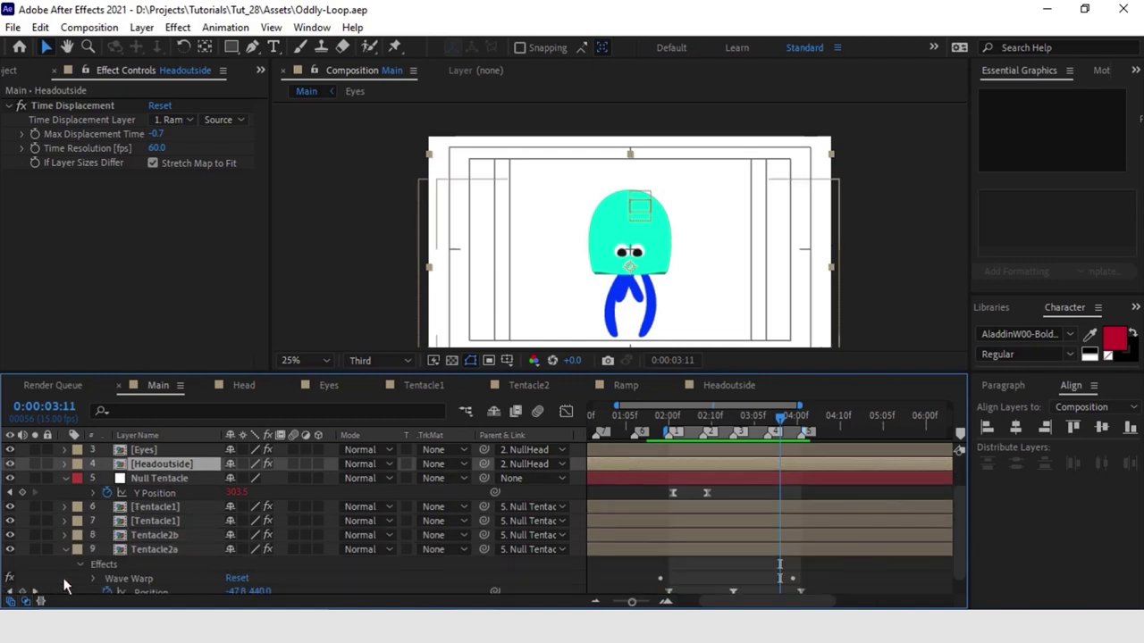
{"action": "left_click", "coordinate": [65, 546]}
{"action": "left_click_drag", "start_coordinate": [7, 530], "coordinate": [10, 573]}
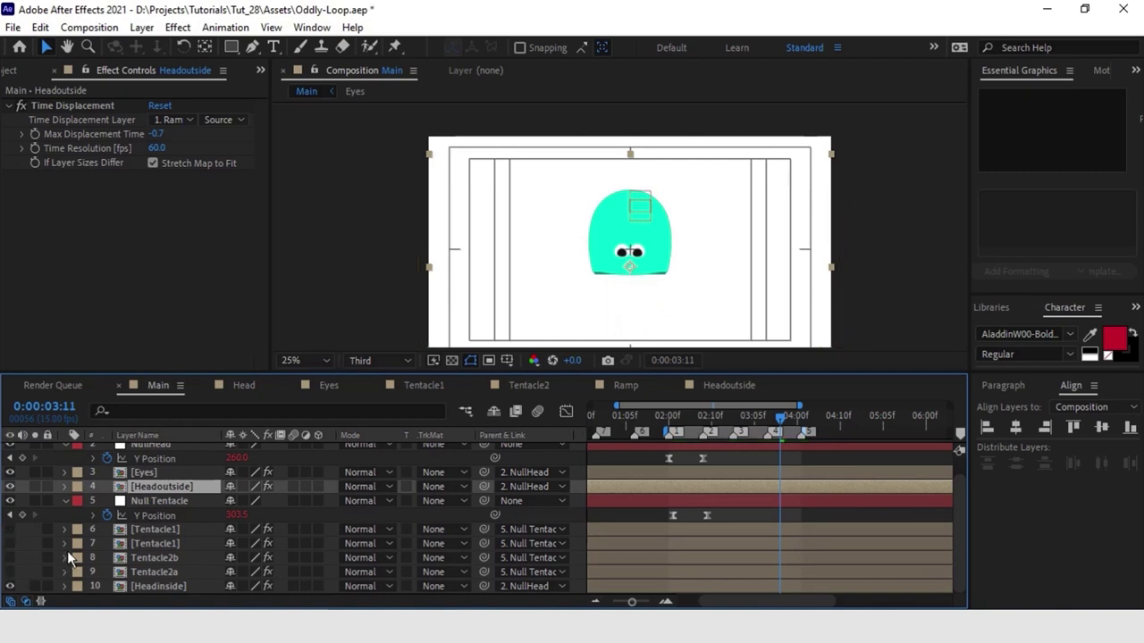
{"action": "scroll", "coordinate": [143, 486], "scroll_direction": "up", "scroll_amount": 1}
Step: Add X Position keyframes to the NullHead layer at 0:00:01:07 and 0:00:02:08
{"action": "left_click", "coordinate": [148, 464]}
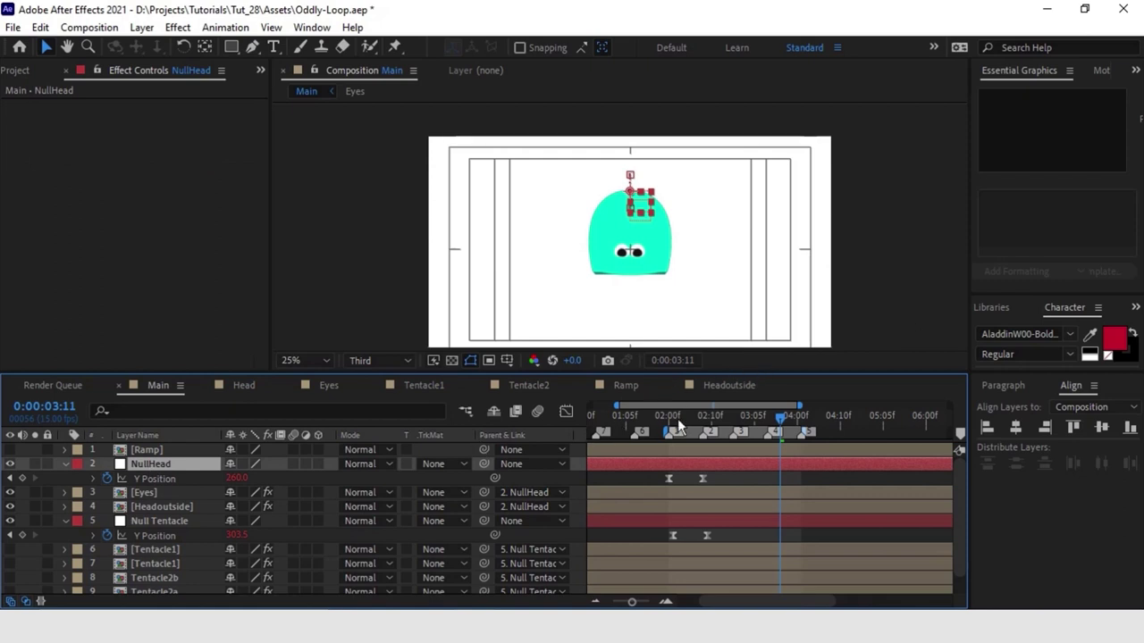
{"action": "key", "text": "p"}
{"action": "left_click_drag", "start_coordinate": [672, 416], "coordinate": [634, 422]}
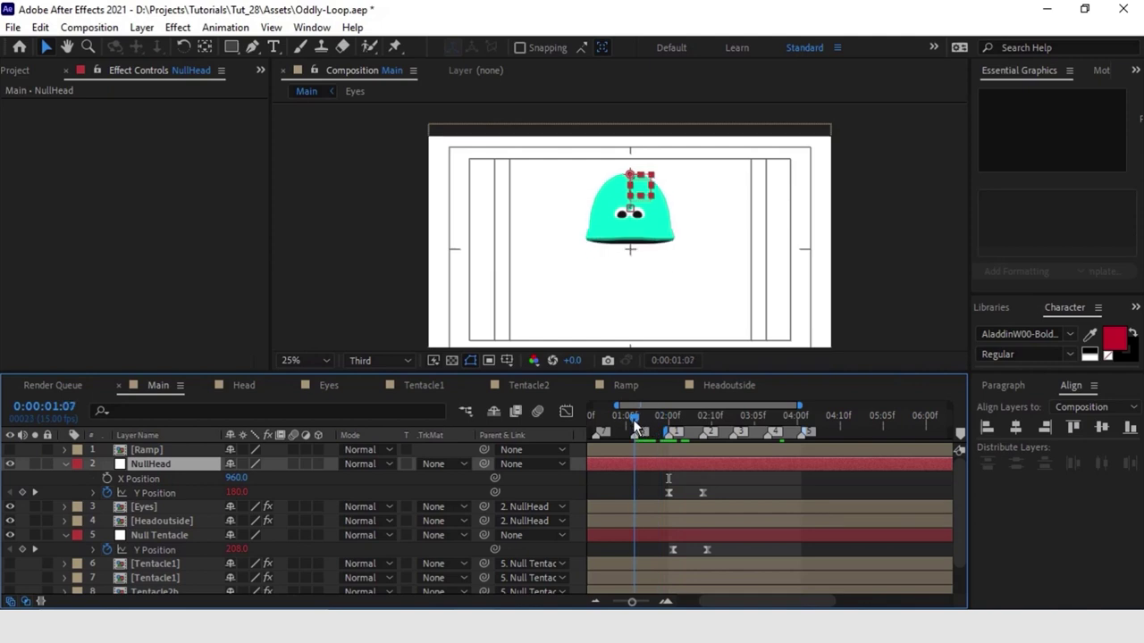
{"action": "left_click", "coordinate": [107, 477]}
{"action": "left_click_drag", "start_coordinate": [665, 414], "coordinate": [704, 426]}
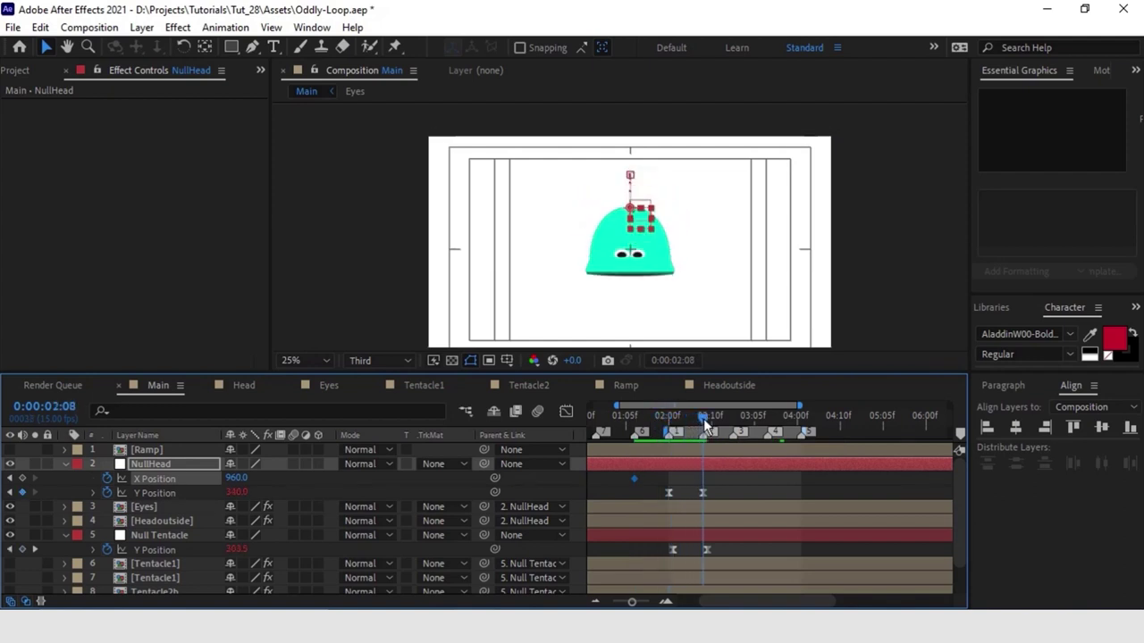
Step: Set NullHead's X Position to 880 at 0:00:01:07 and 1040 at 0:00:02:08
{"action": "left_click", "coordinate": [10, 478]}
{"action": "key", "text": "shift+Left"}
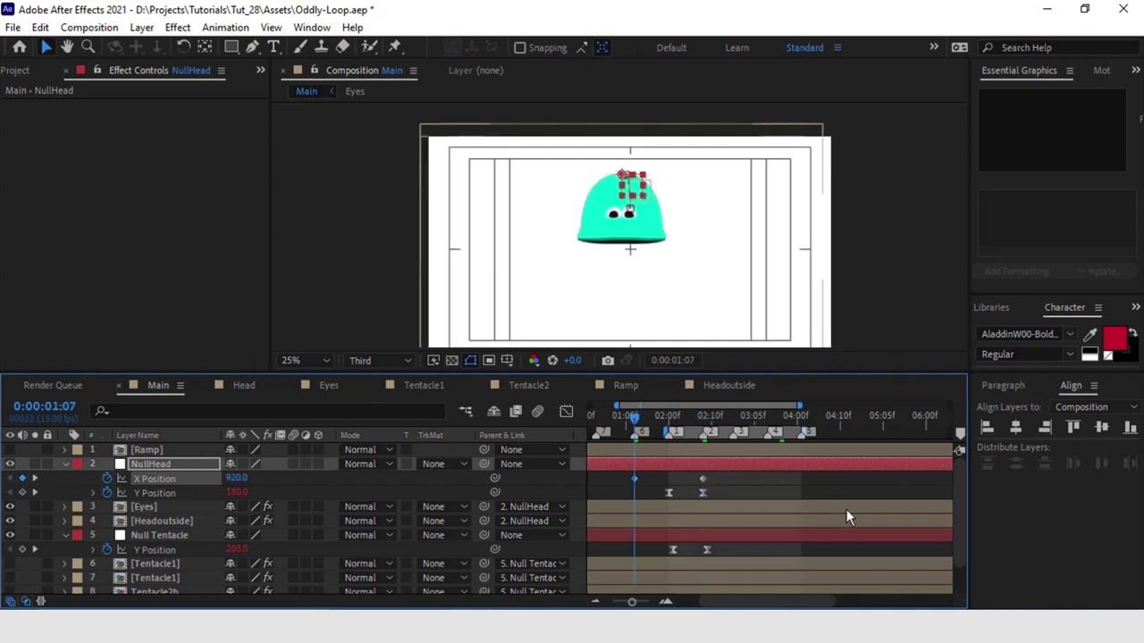
{"action": "key", "text": "shift+Left"}
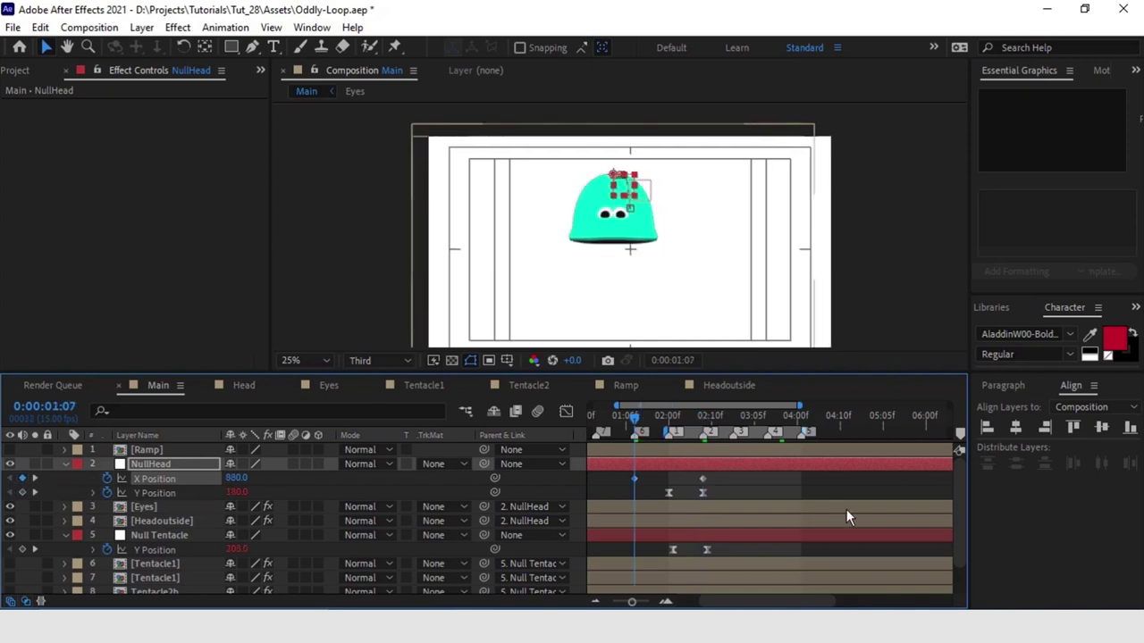
{"action": "left_click", "coordinate": [35, 479]}
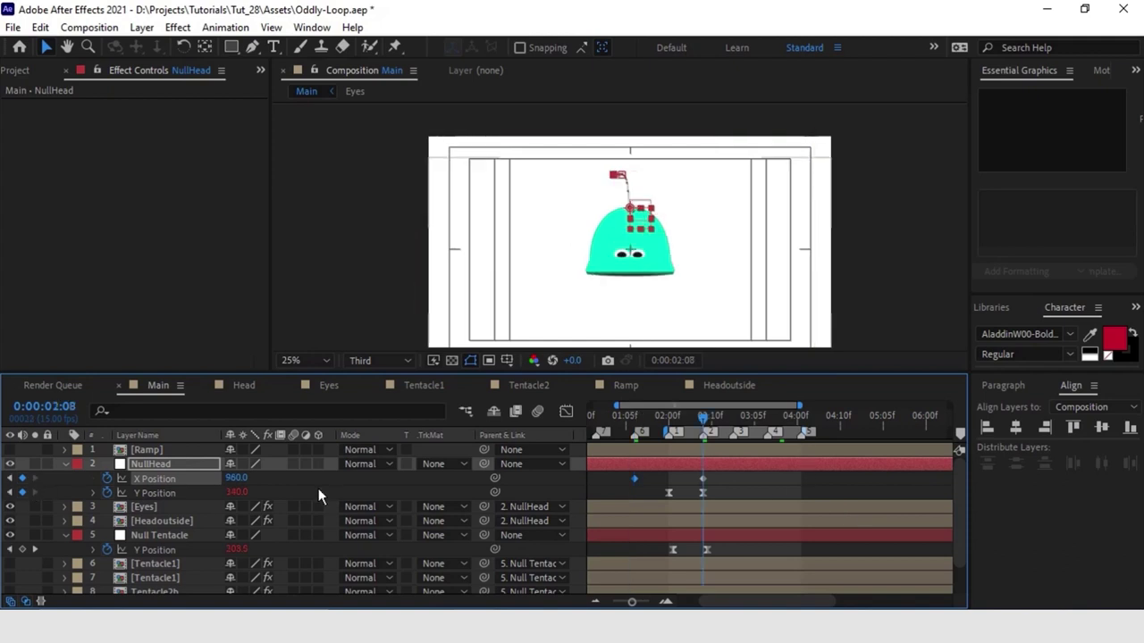
{"action": "key", "text": "shift+Right"}
{"action": "key", "text": "shift+Right"}
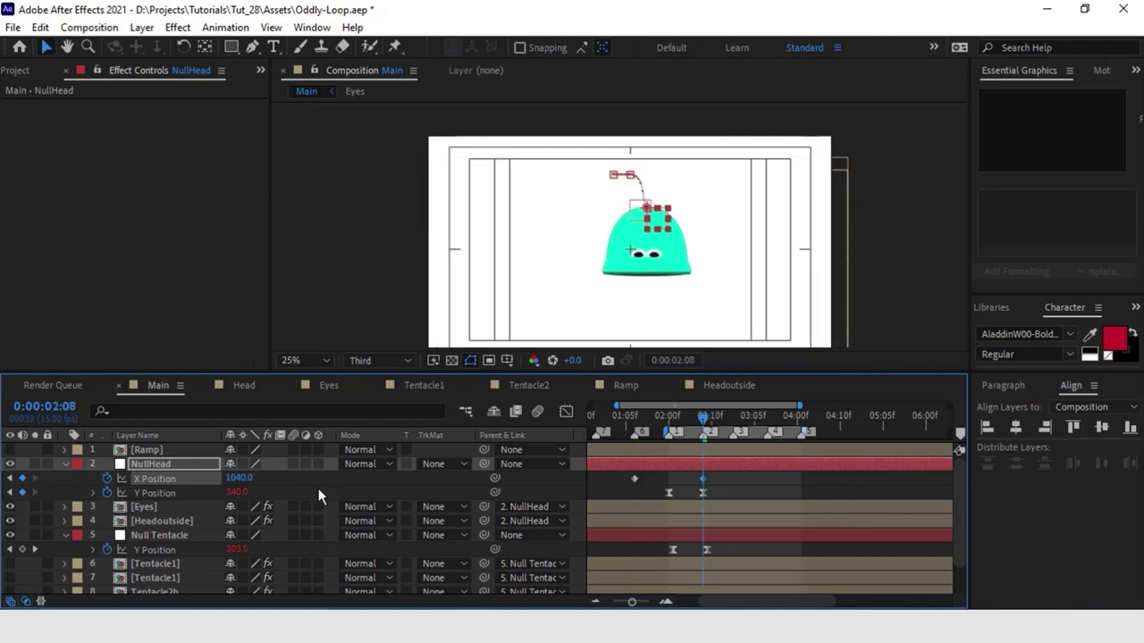
Step: Ease both NullHead X Position keyframes, add the expression loopOut("pingpong") to the property and preview the motion
{"action": "left_click_drag", "start_coordinate": [709, 476], "coordinate": [623, 485]}
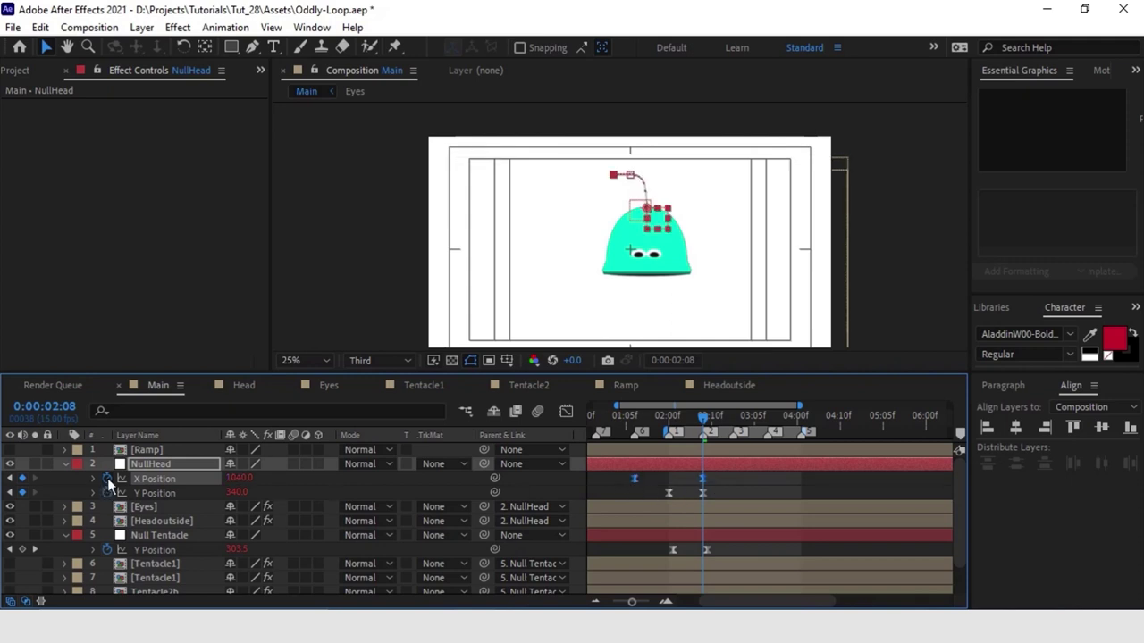
{"action": "left_click", "coordinate": [107, 478], "text": "alt"}
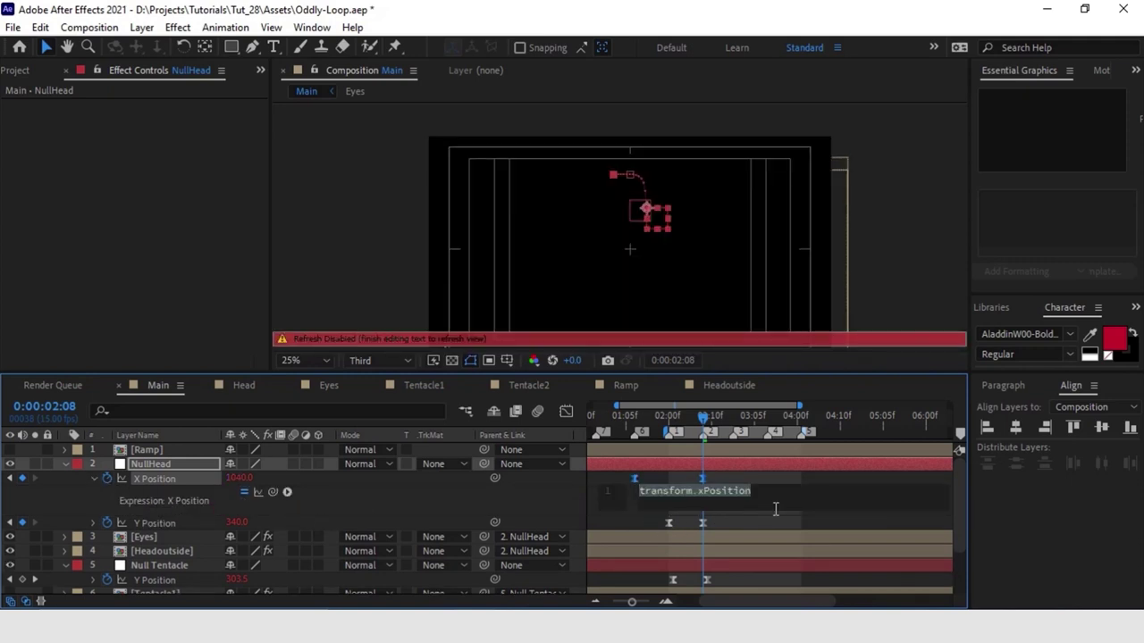
{"action": "type", "text": "loop"}
{"action": "left_click", "coordinate": [690, 532]}
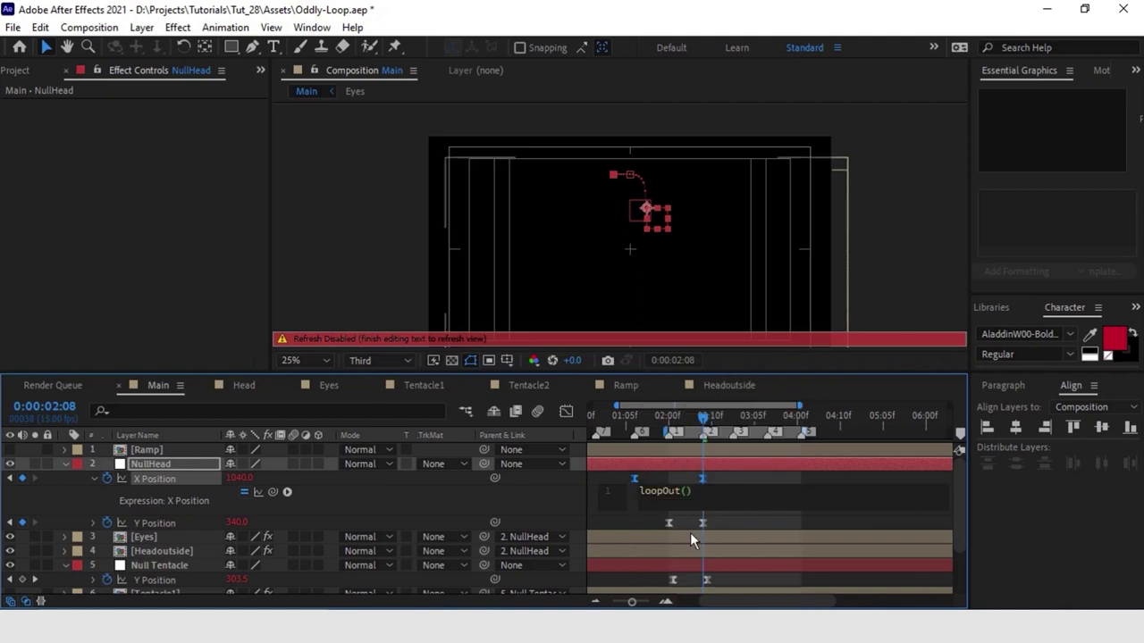
{"action": "type", "text": "\""}
{"action": "key", "text": "Down"}
{"action": "key", "text": "Down"}
{"action": "key", "text": "Down"}
{"action": "key", "text": "Return"}
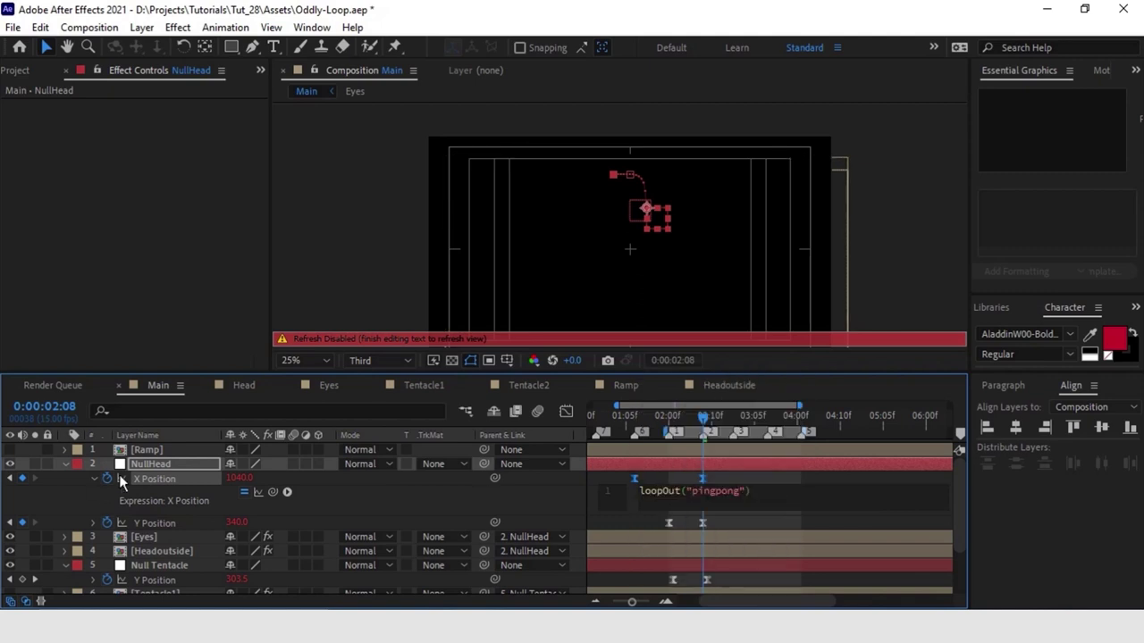
{"action": "left_click", "coordinate": [122, 482]}
{"action": "key", "text": "space"}
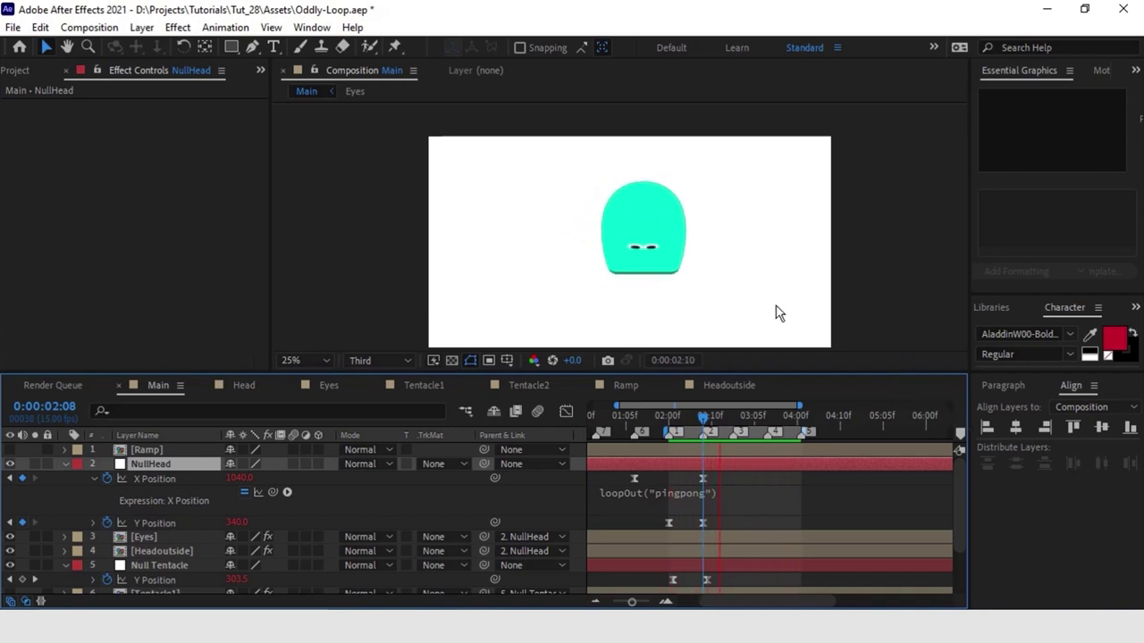
{"action": "key", "text": "space"}
Step: Add Rotation keyframes to the NullHead layer at 0:00:02:00 and 0:00:03:00, and show its position properties alongside
{"action": "left_click", "coordinate": [668, 416]}
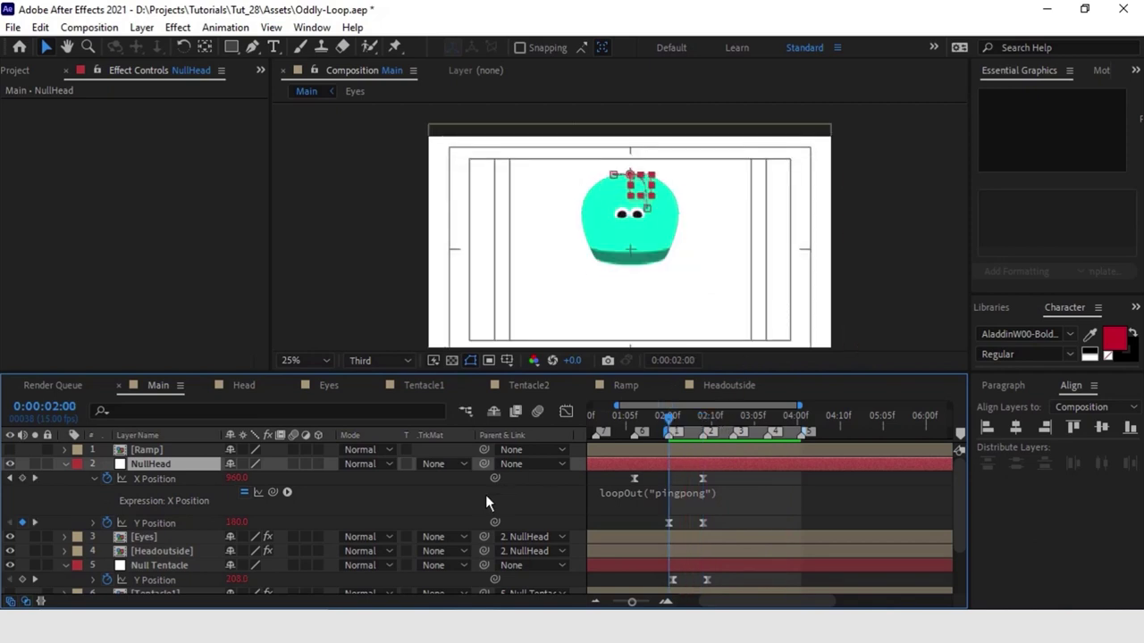
{"action": "key", "text": "r"}
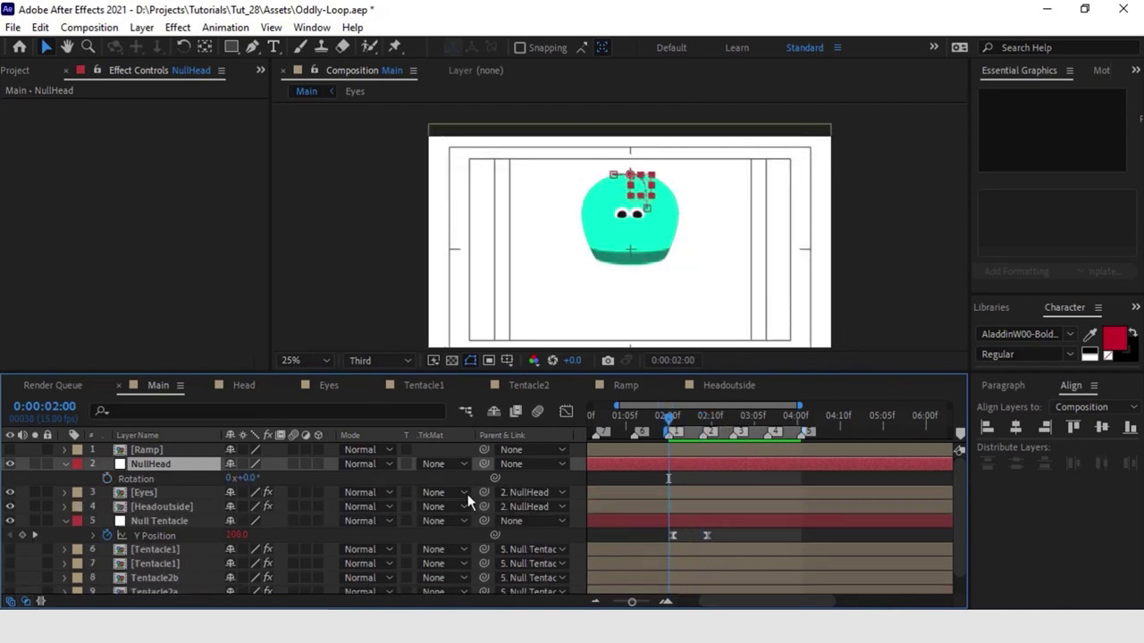
{"action": "left_click", "coordinate": [110, 478]}
{"action": "left_click", "coordinate": [695, 426]}
{"action": "left_click_drag", "start_coordinate": [697, 427], "coordinate": [731, 429]}
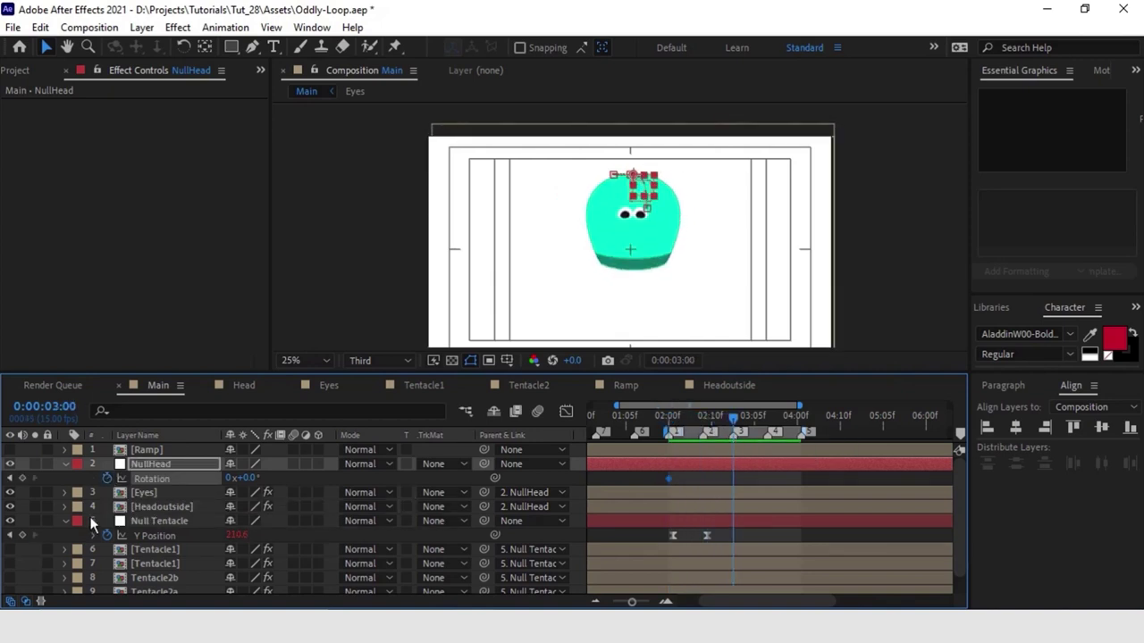
{"action": "key", "text": "shift+p"}
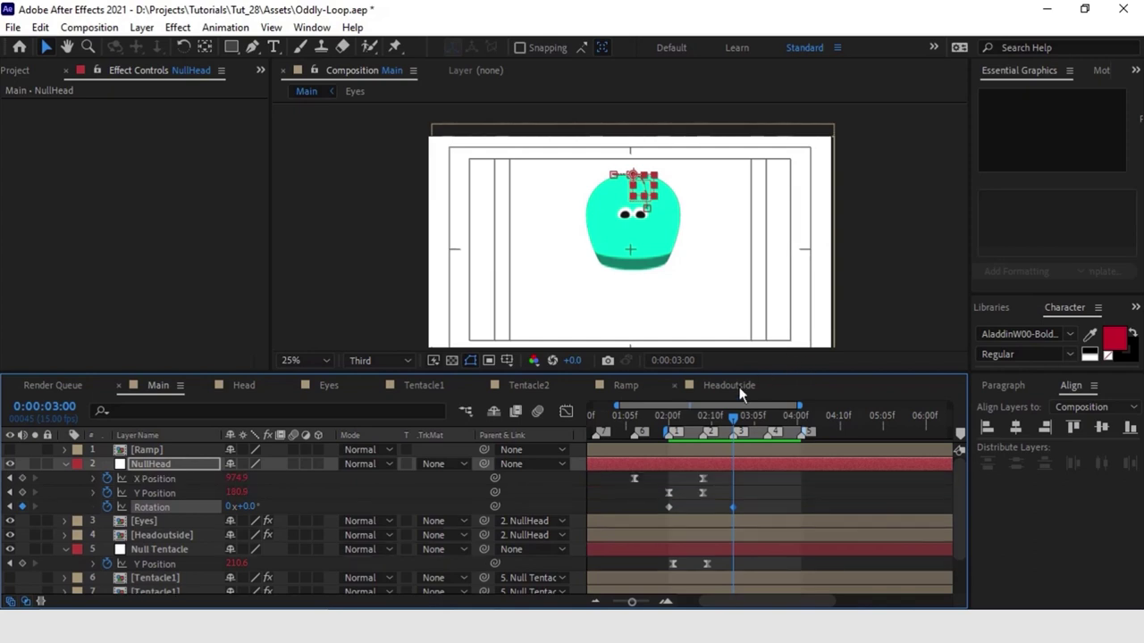
Step: Set NullHead's Rotation to 9° at 0:00:02:00 and -15° at 0:00:03:00, and ease both keyframes
{"action": "left_click", "coordinate": [10, 506]}
{"action": "left_click_drag", "start_coordinate": [249, 506], "coordinate": [257, 506]}
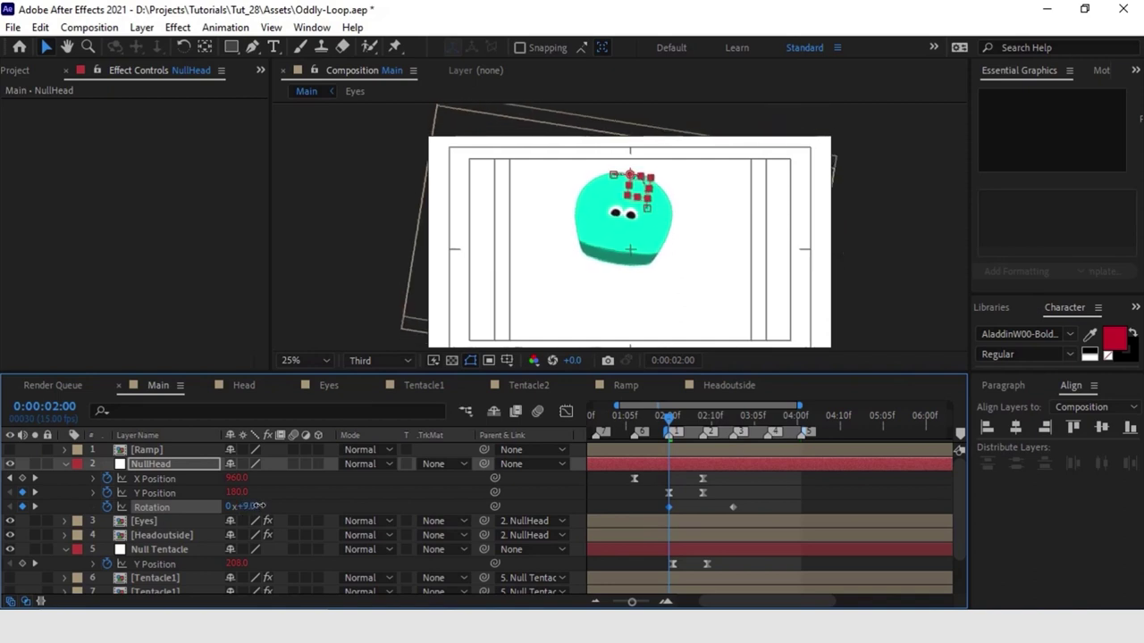
{"action": "left_click", "coordinate": [36, 507]}
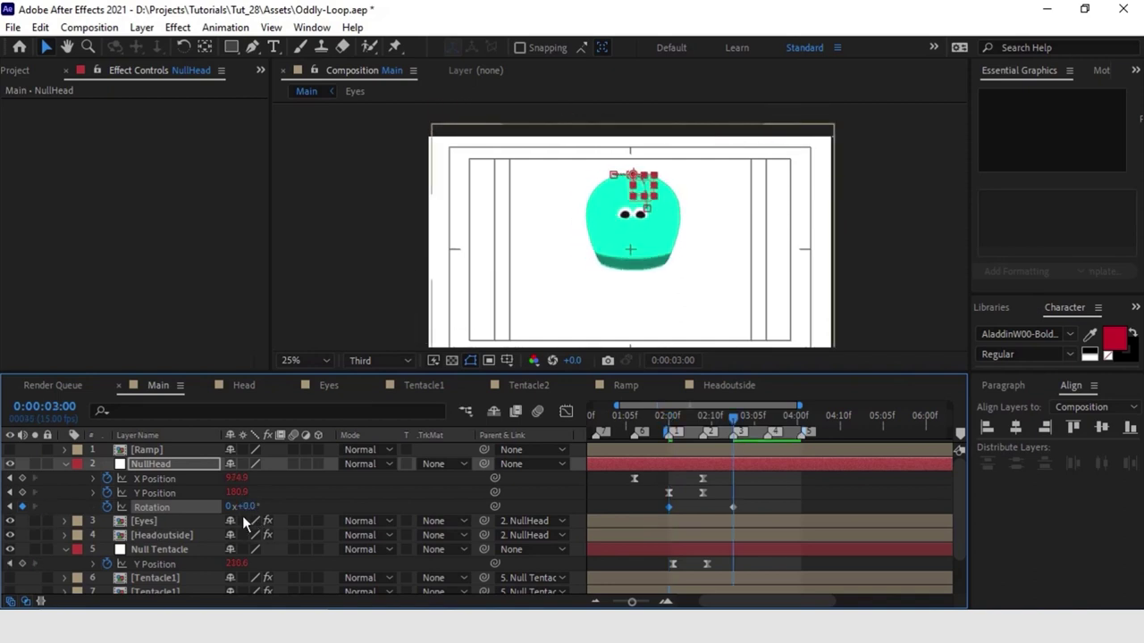
{"action": "left_click_drag", "start_coordinate": [247, 508], "coordinate": [235, 508]}
{"action": "left_click", "coordinate": [668, 506], "text": "shift"}
{"action": "key", "text": "F9"}
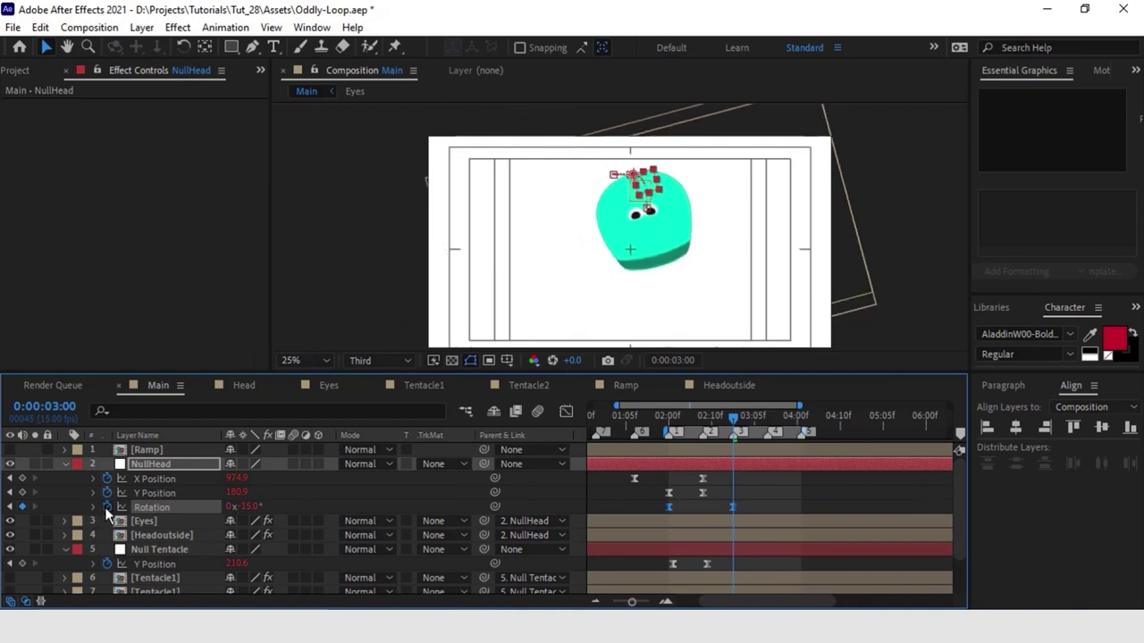
Step: Add the expression loopOut("pingpong") to NullHead's Rotation and preview the animation
{"action": "left_click", "coordinate": [106, 507], "text": "alt"}
{"action": "type", "text": "l"}
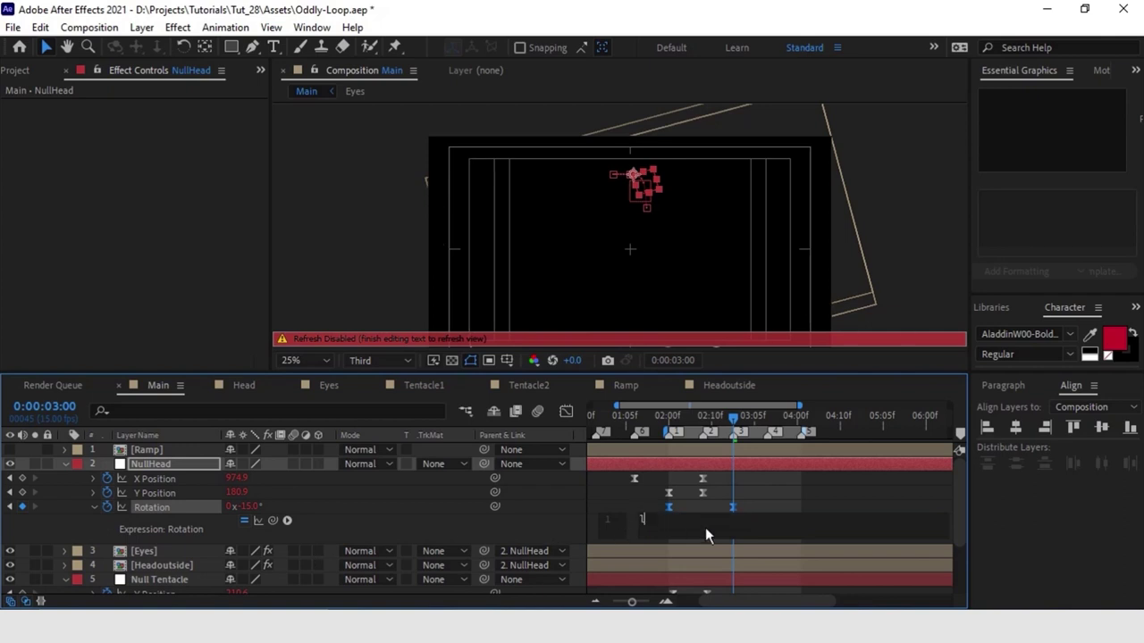
{"action": "type", "text": "oopOut(\"pingpong\")"}
{"action": "left_click", "coordinate": [821, 484]}
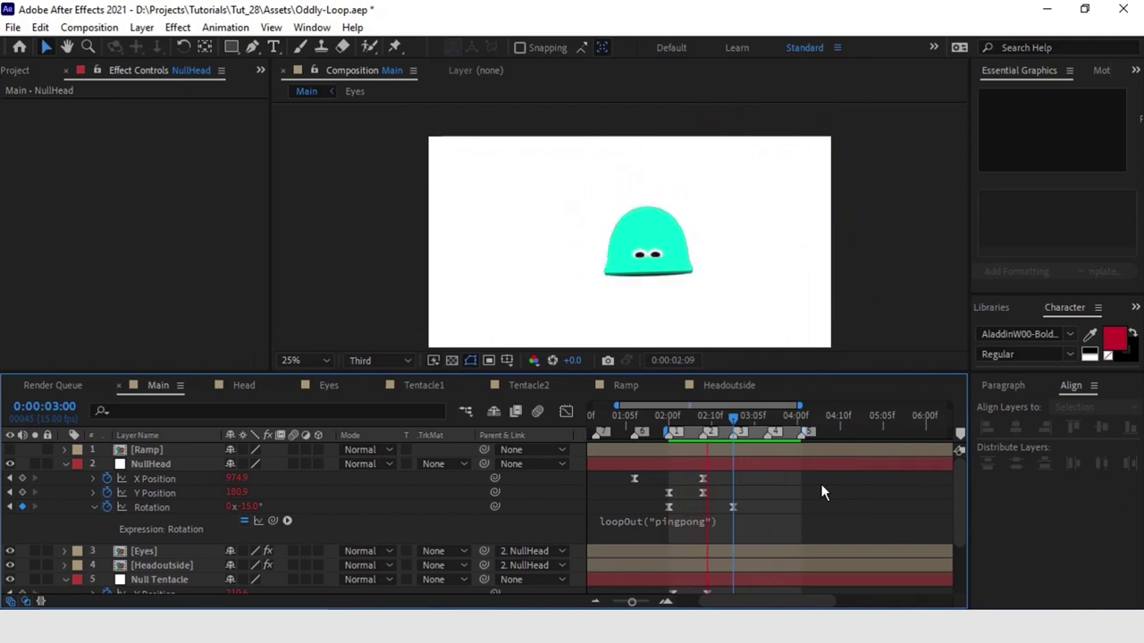
{"action": "key", "text": "space"}
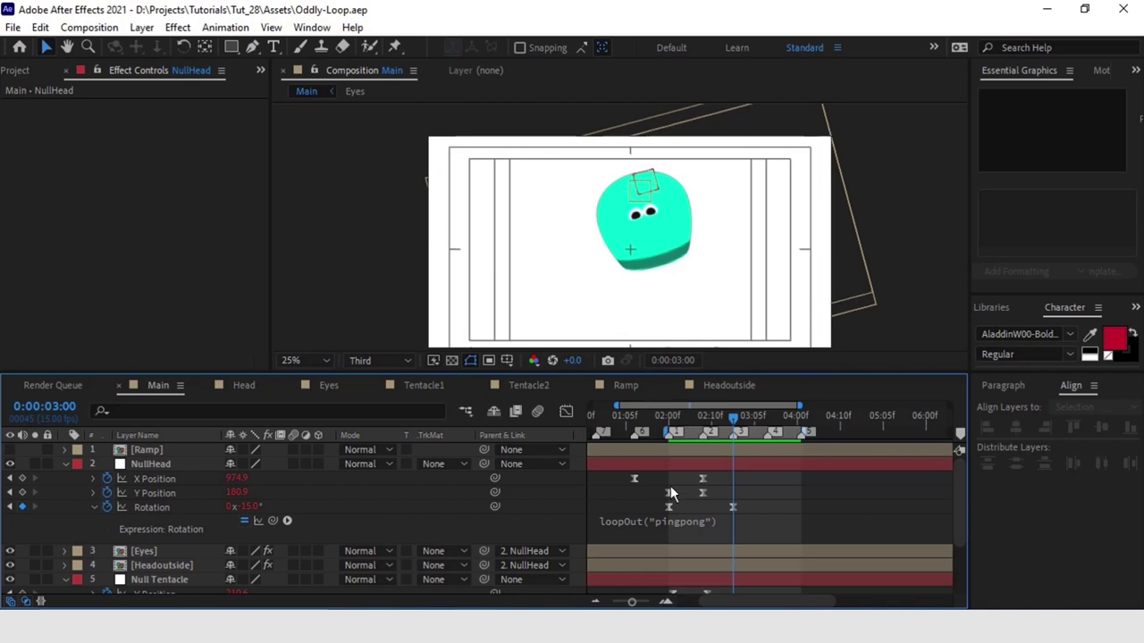
Step: Collapse NullHead's properties and reveal the CC Sphere Rotation properties of the Eyes layer in the timeline
{"action": "left_click", "coordinate": [67, 463]}
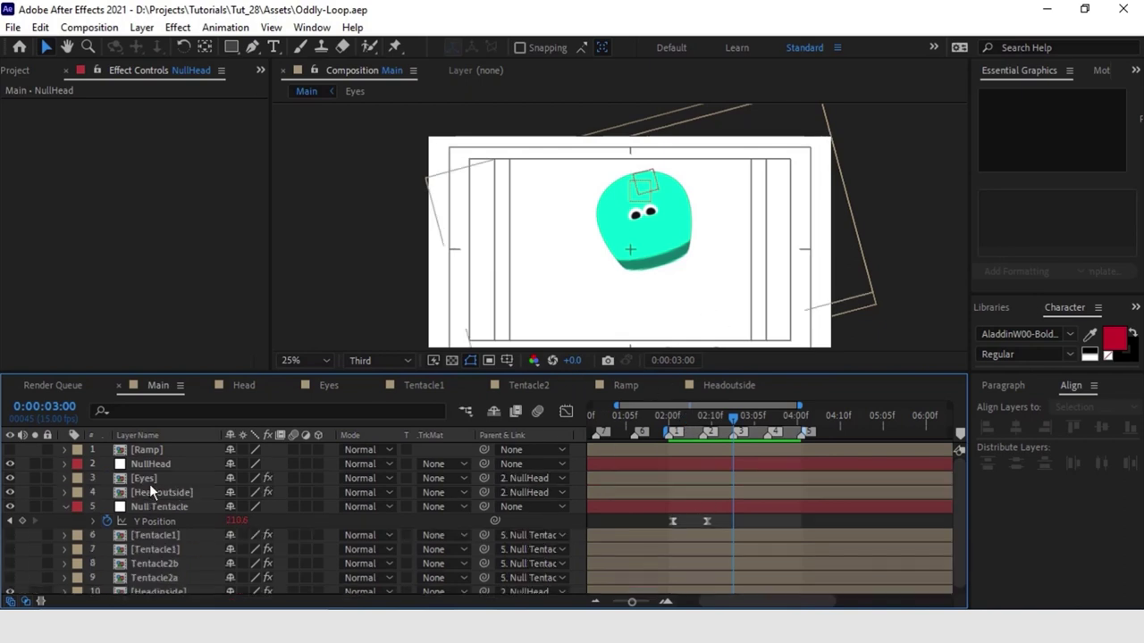
{"action": "left_click", "coordinate": [134, 481]}
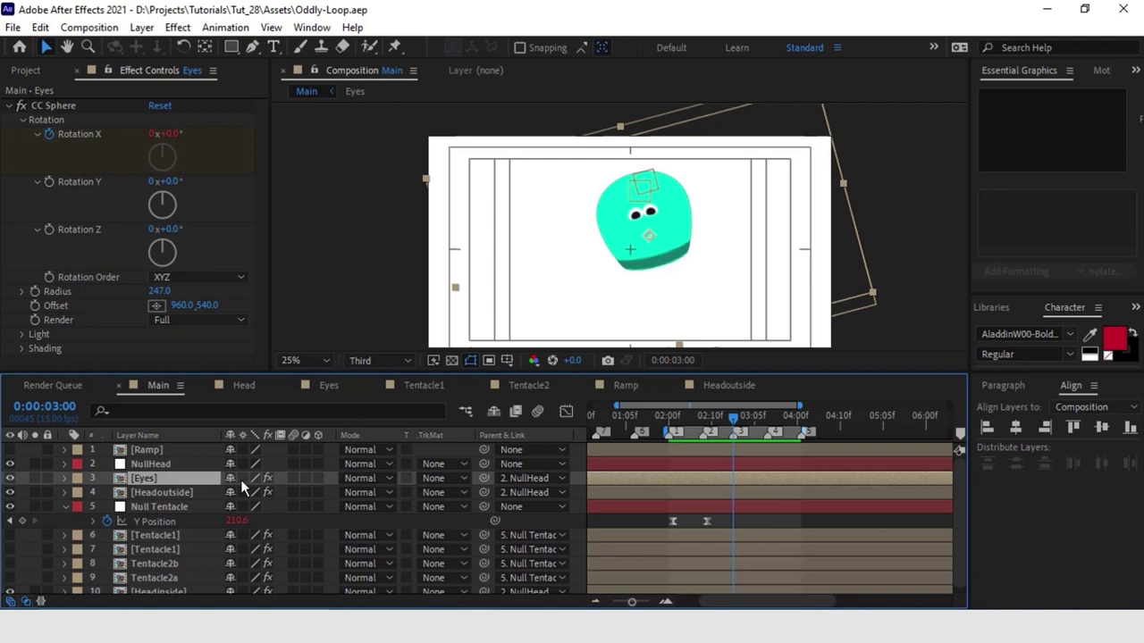
{"action": "key", "text": "e"}
{"action": "key", "text": "e"}
{"action": "left_click", "coordinate": [66, 479]}
{"action": "left_click", "coordinate": [78, 492]}
{"action": "left_click", "coordinate": [93, 507]}
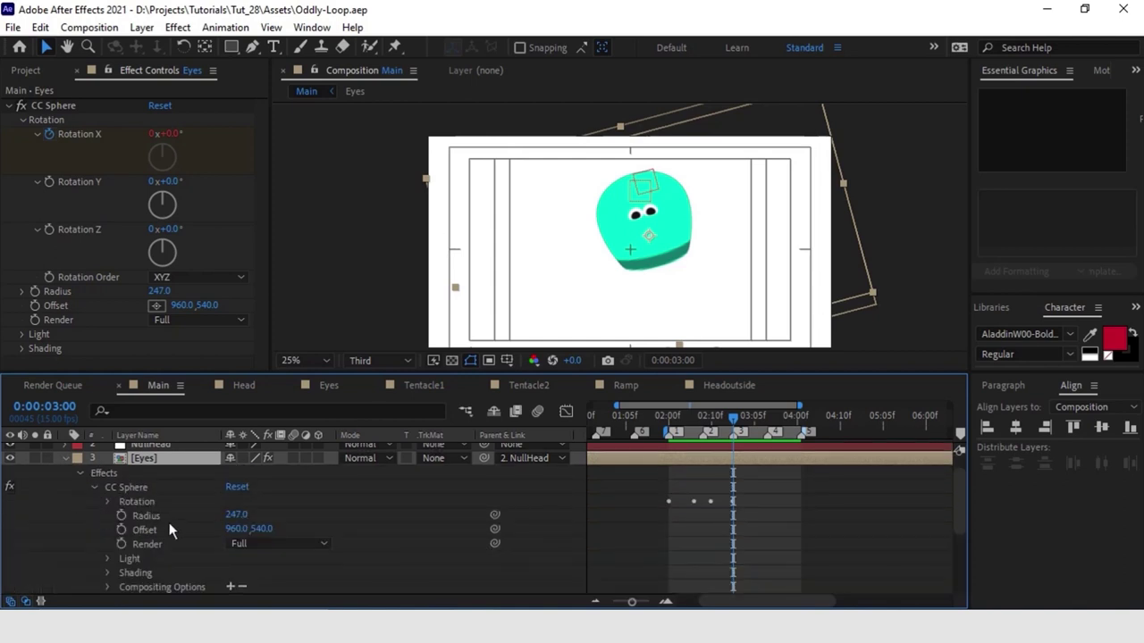
{"action": "left_click", "coordinate": [108, 502]}
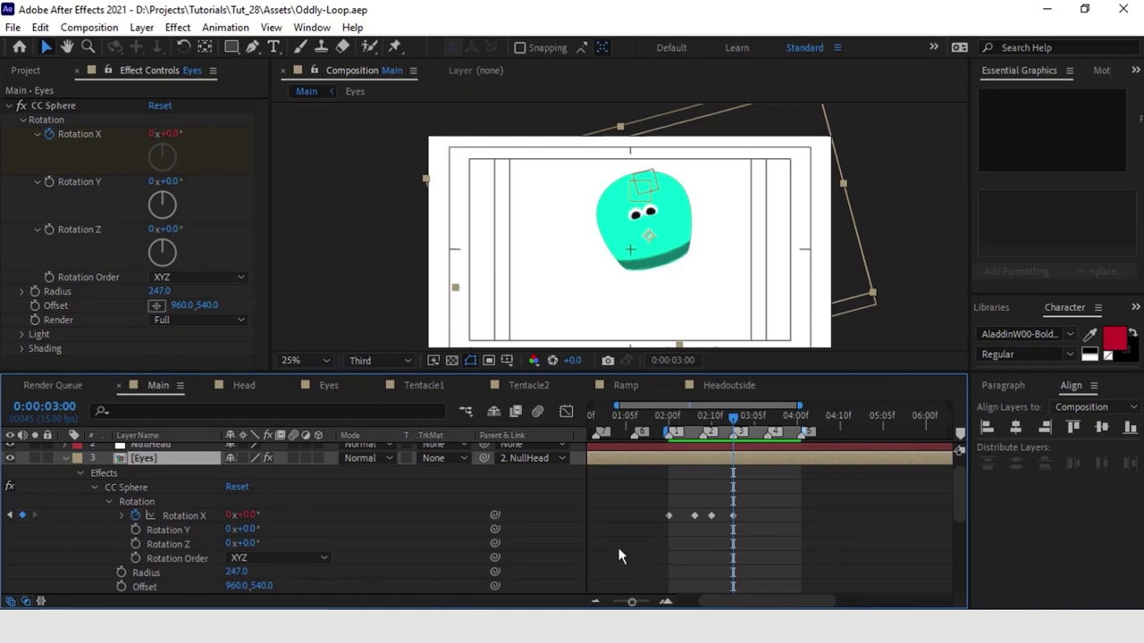
Step: Show NullHead's keyframes for reference, add a CC Sphere Rotation Y keyframe to Eyes at 0:00:01:07 and give it a negative angle
{"action": "scroll", "coordinate": [602, 545], "scroll_direction": "up", "scroll_amount": 1}
{"action": "left_click", "coordinate": [671, 465]}
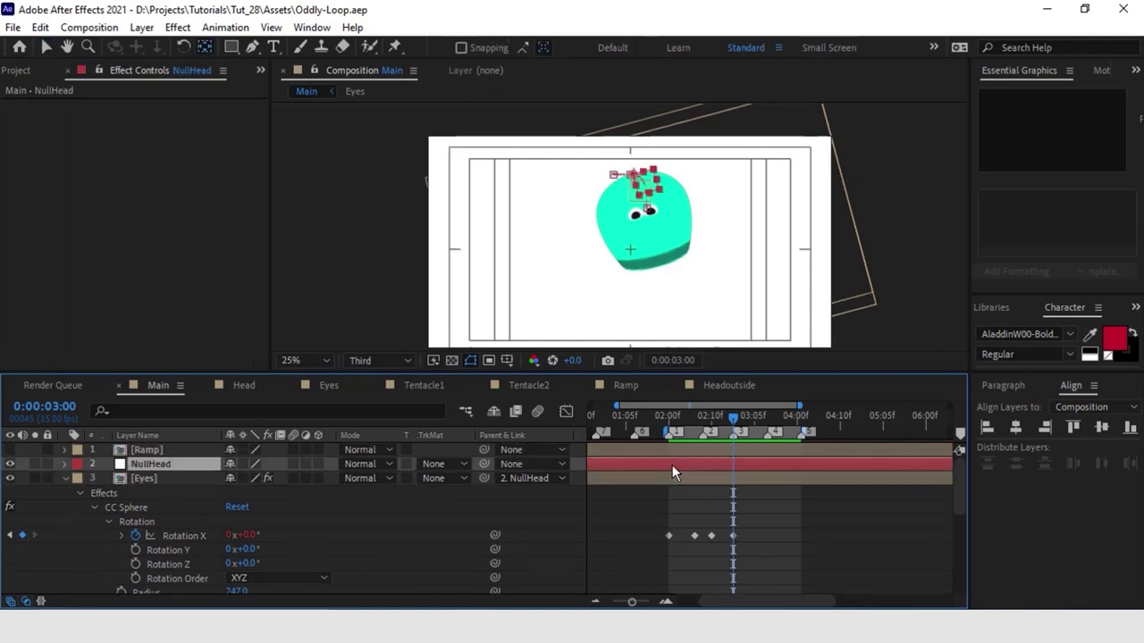
{"action": "key", "text": "u"}
{"action": "left_click_drag", "start_coordinate": [672, 416], "coordinate": [633, 415]}
{"action": "scroll", "coordinate": [695, 506], "scroll_direction": "down", "scroll_amount": 1}
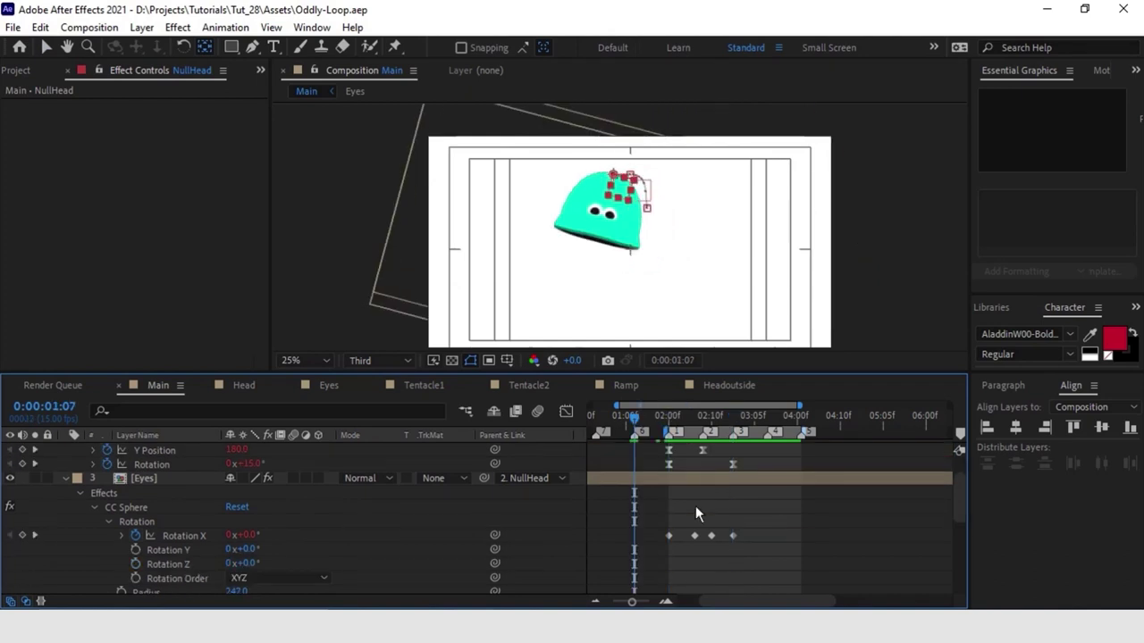
{"action": "left_click", "coordinate": [136, 550]}
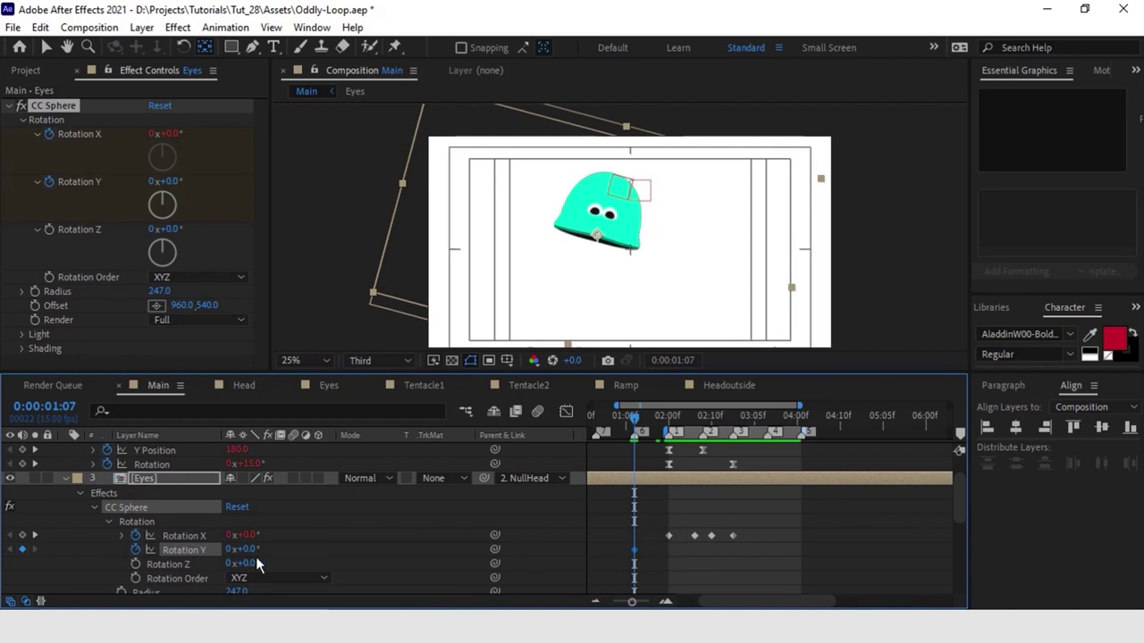
{"action": "left_click_drag", "start_coordinate": [243, 548], "coordinate": [214, 554]}
Step: Set the Eyes layer's CC Sphere Rotation Y to 44° at 0:00:02:08
{"action": "left_click_drag", "start_coordinate": [679, 416], "coordinate": [703, 418]}
{"action": "scroll", "coordinate": [741, 481], "scroll_direction": "up", "scroll_amount": 2}
{"action": "scroll", "coordinate": [495, 553], "scroll_direction": "down", "scroll_amount": 2}
{"action": "type", "text": "44"}
{"action": "key", "text": "Return"}
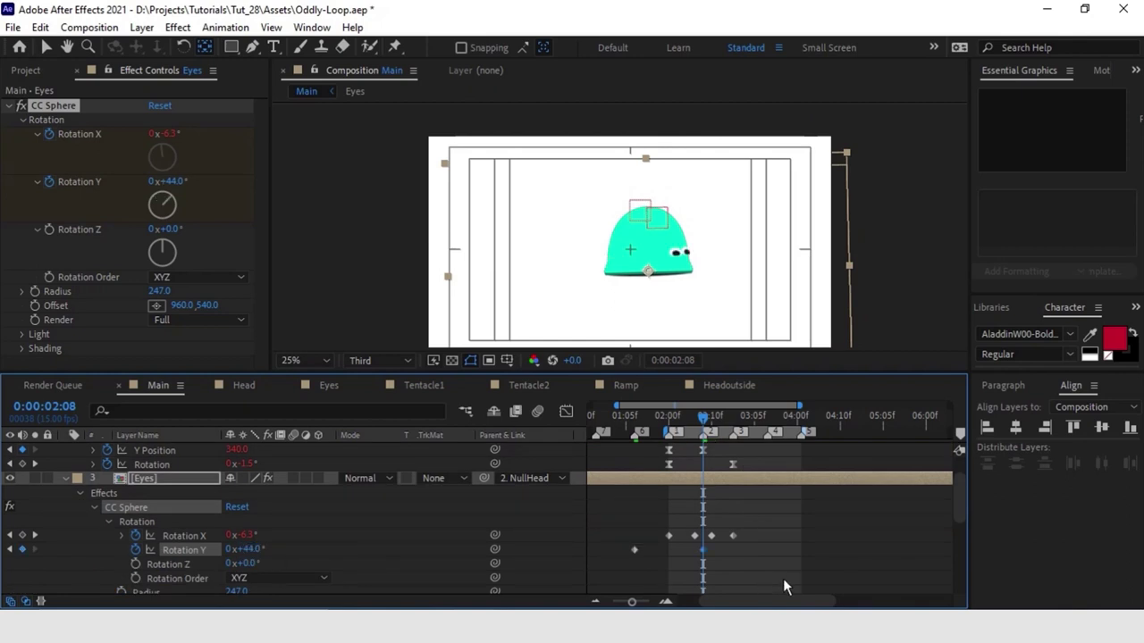
Step: Ease both Rotation Y keyframes on Eyes and add the expression loopOut("pingpong") to the property
{"action": "left_click", "coordinate": [633, 550]}
{"action": "key", "text": "F9"}
{"action": "left_click", "coordinate": [135, 550], "text": "alt"}
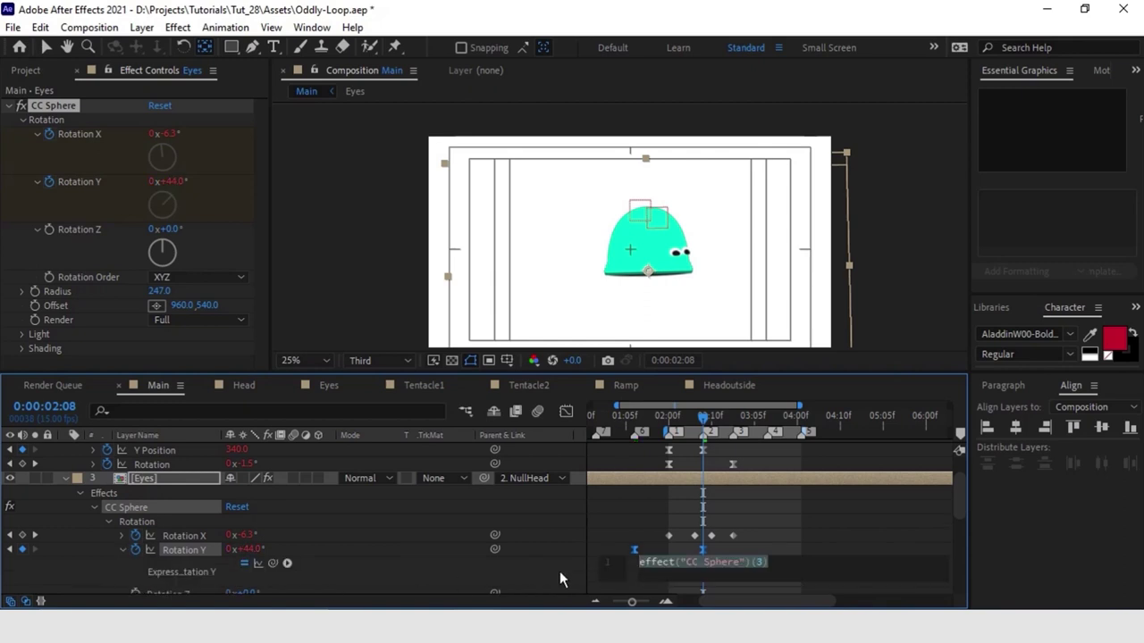
{"action": "type", "text": "loop"}
{"action": "key", "text": "Down"}
{"action": "key", "text": "Down"}
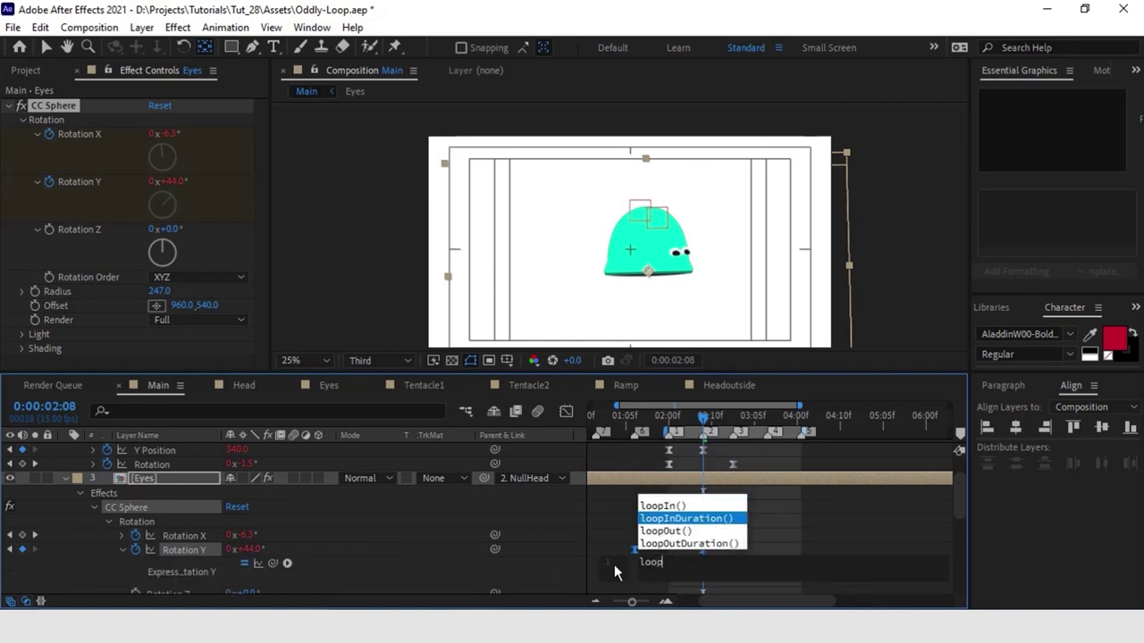
{"action": "key", "text": "Return"}
{"action": "type", "text": "\""}
{"action": "key", "text": "Down"}
{"action": "key", "text": "Down"}
{"action": "key", "text": "Down"}
{"action": "key", "text": "Return"}
{"action": "left_click", "coordinate": [825, 521]}
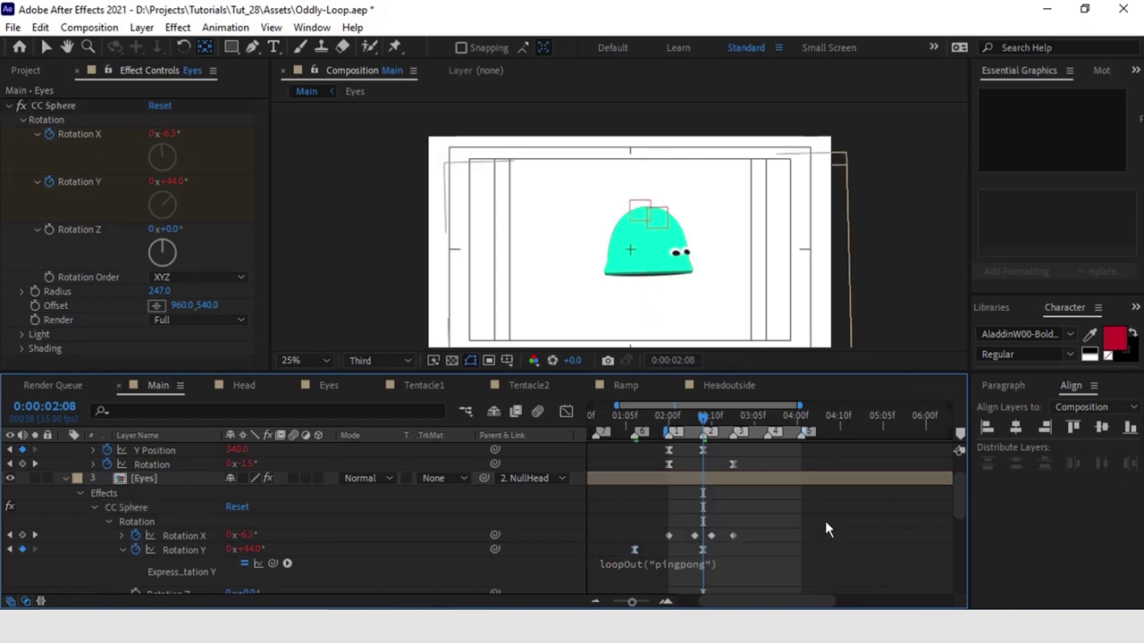
Step: Shift both Rotation Y keyframes of Eyes about two frames later and preview the eye movement
{"action": "left_click", "coordinate": [634, 551]}
{"action": "key", "text": "u"}
{"action": "left_click_drag", "start_coordinate": [635, 521], "coordinate": [641, 522]}
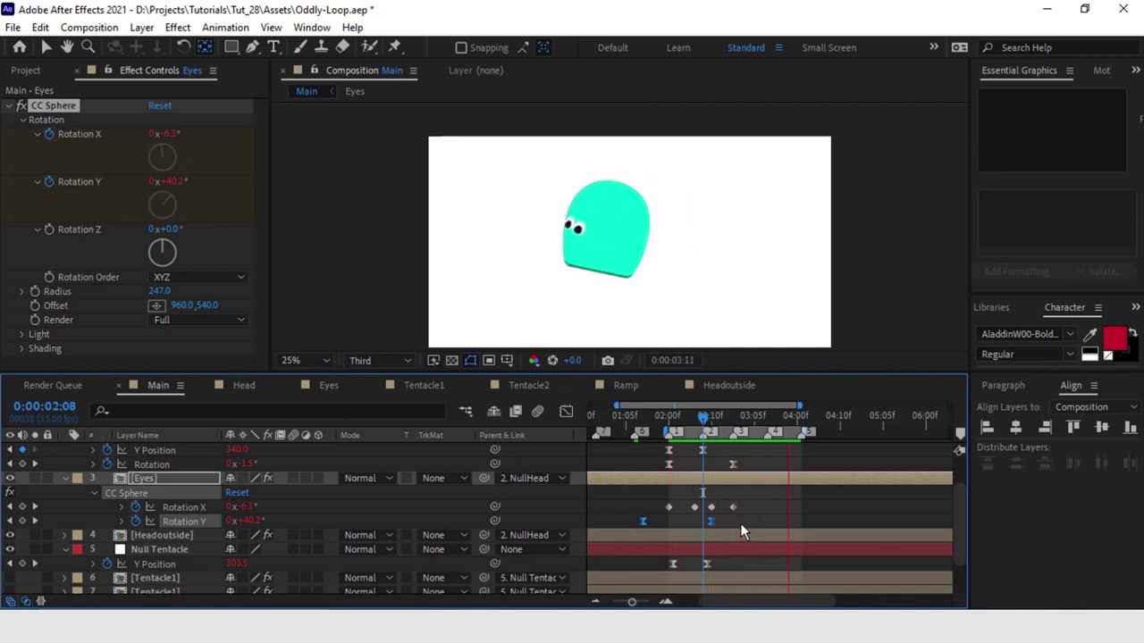
{"action": "key", "text": "space"}
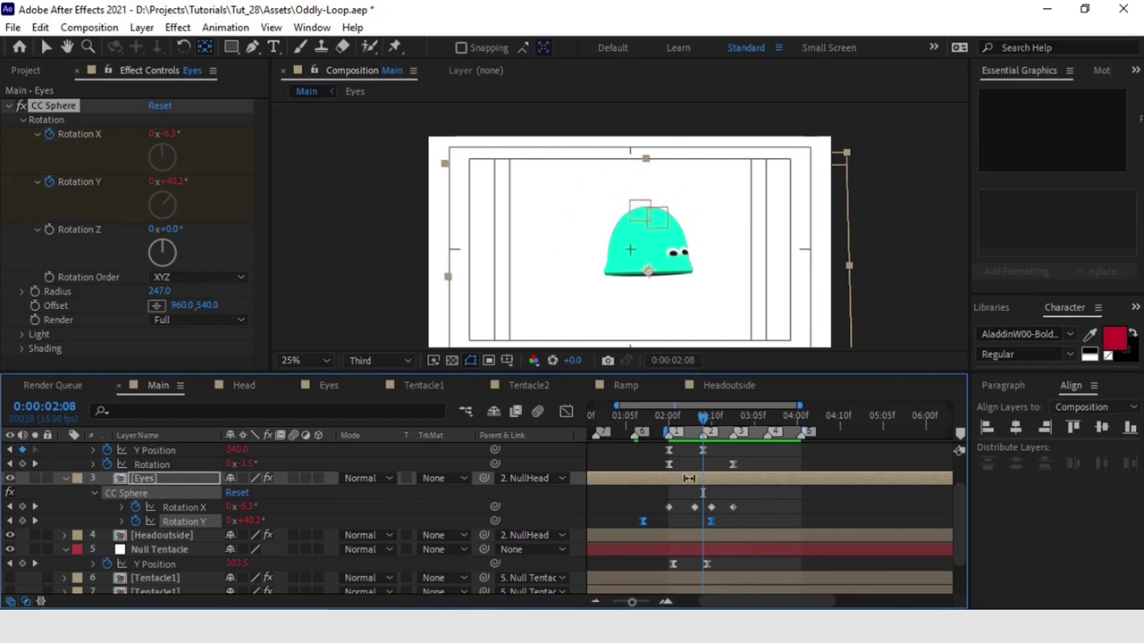
Step: Add CC Sphere Rotation Z keyframes to the Eyes layer at 0:00:02:00 and 0:00:03:00
{"action": "left_click", "coordinate": [94, 492]}
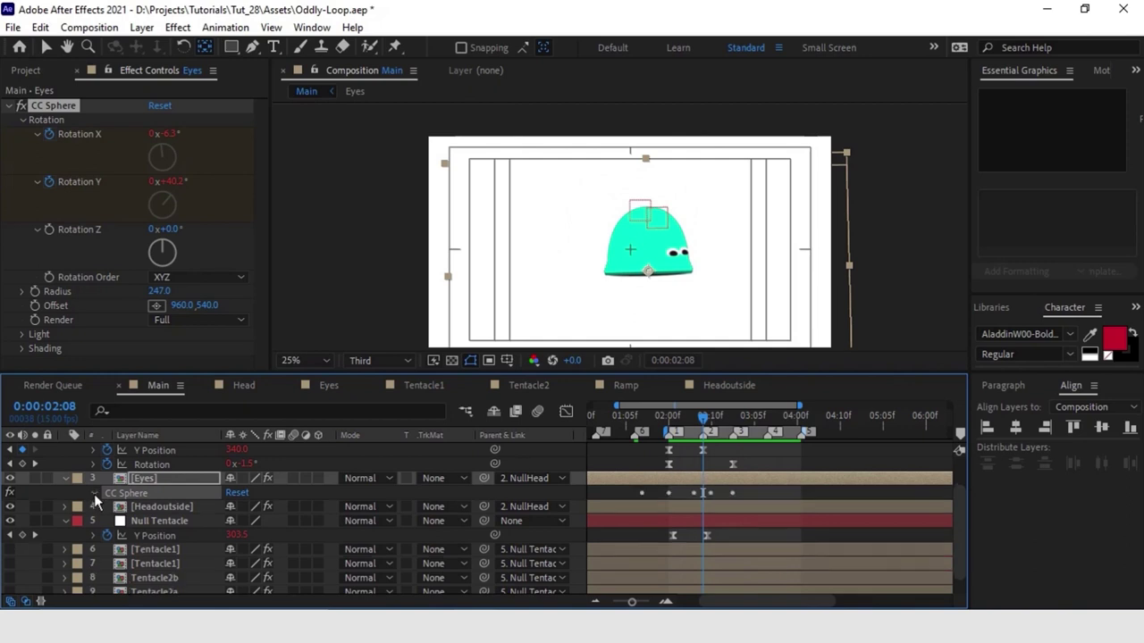
{"action": "left_click", "coordinate": [94, 492]}
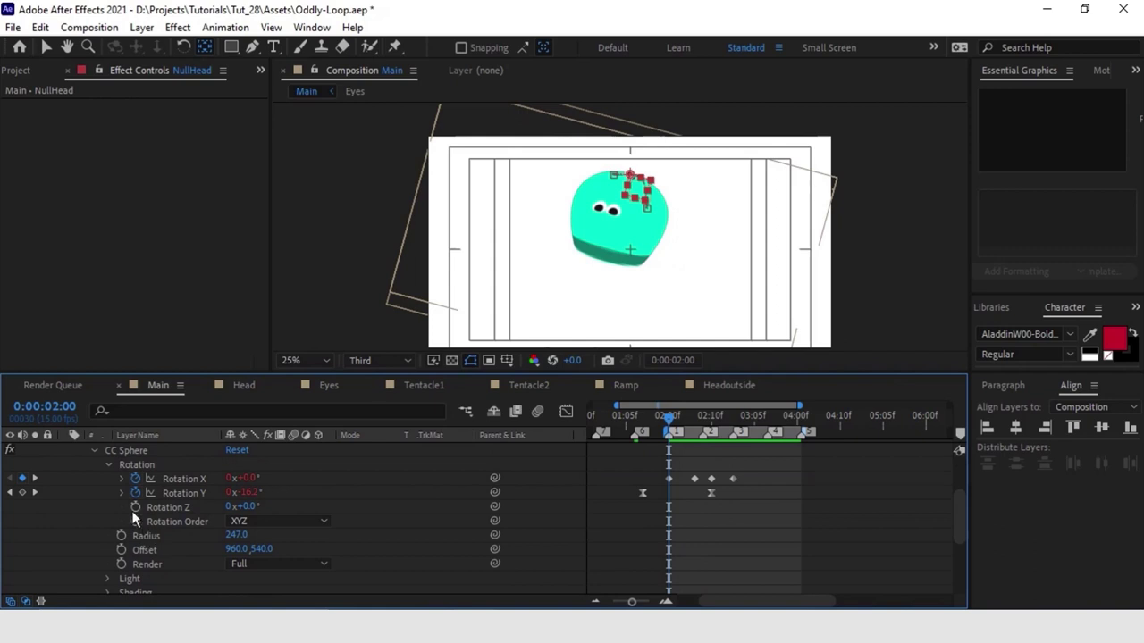
{"action": "left_click", "coordinate": [134, 507]}
{"action": "left_click_drag", "start_coordinate": [669, 417], "coordinate": [736, 422]}
{"action": "scroll", "coordinate": [759, 461], "scroll_direction": "up", "scroll_amount": 2}
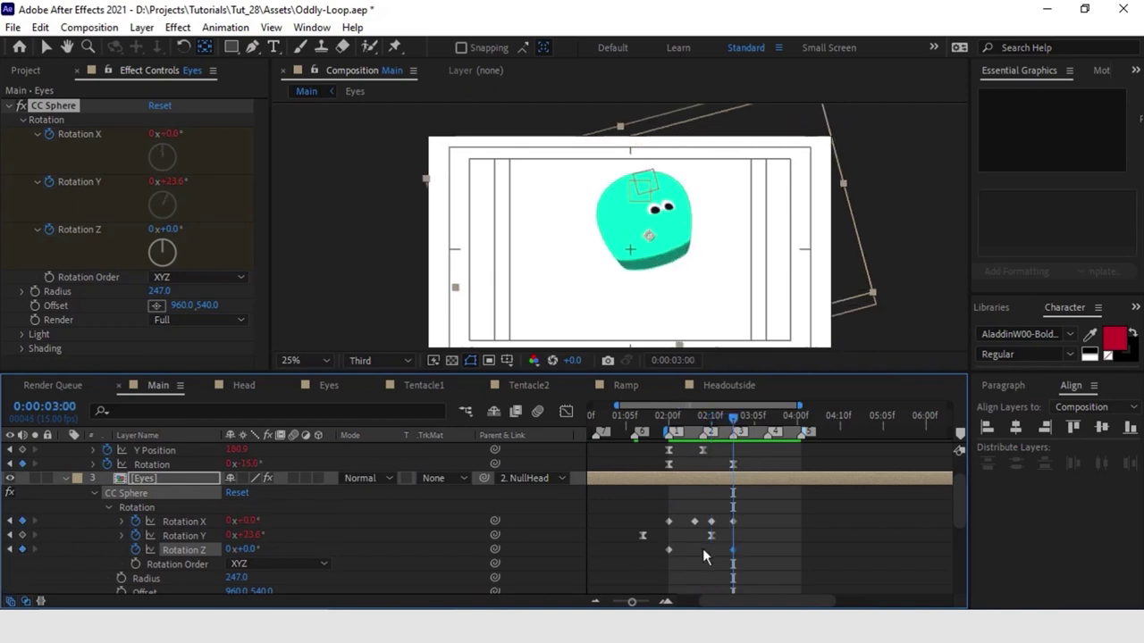
Step: Set the Eyes layer's Rotation Z to -18° at 0:00:03:00 and 15° at 0:00:02:00, and ease both keyframes
{"action": "left_click_drag", "start_coordinate": [251, 551], "coordinate": [237, 556]}
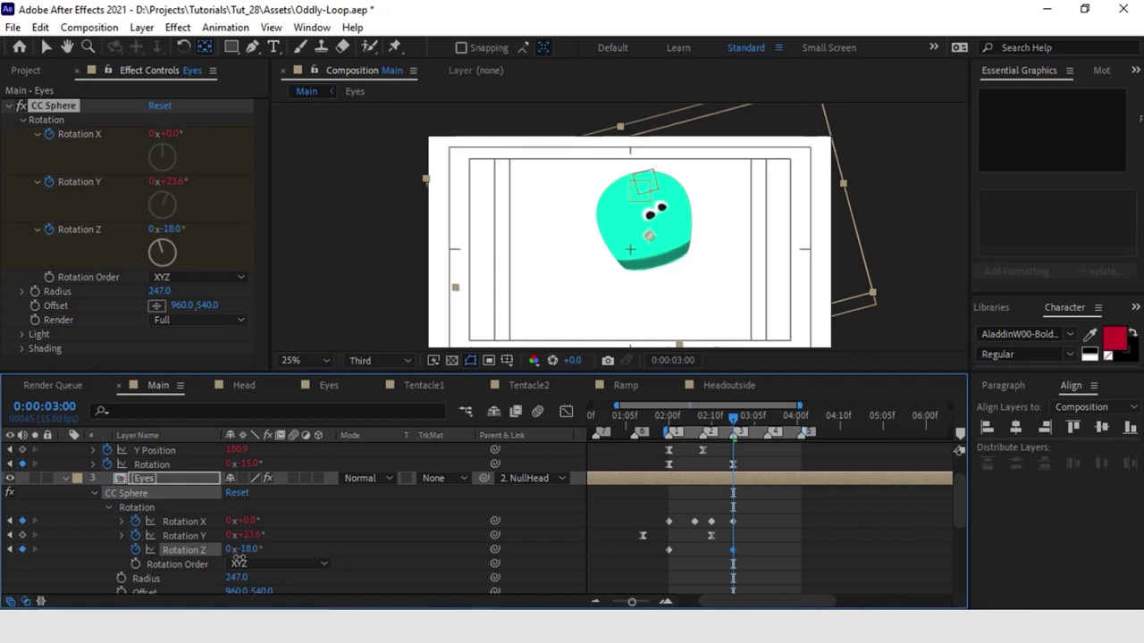
{"action": "key", "text": "j"}
{"action": "key", "text": "j"}
{"action": "key", "text": "j"}
{"action": "key", "text": "j"}
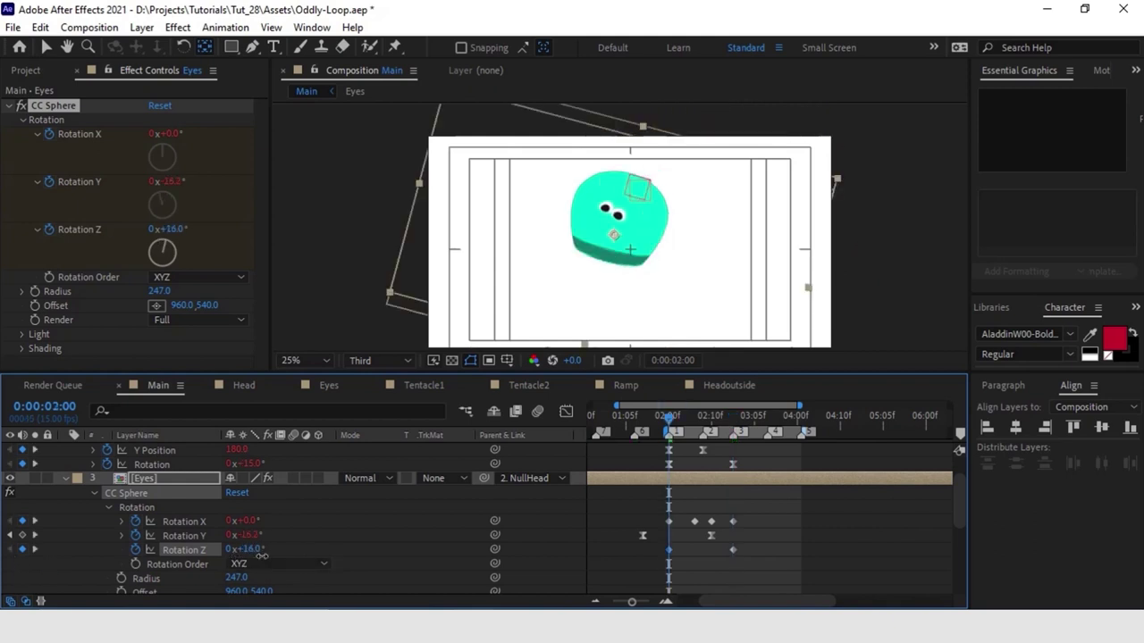
{"action": "left_click_drag", "start_coordinate": [774, 544], "coordinate": [685, 567]}
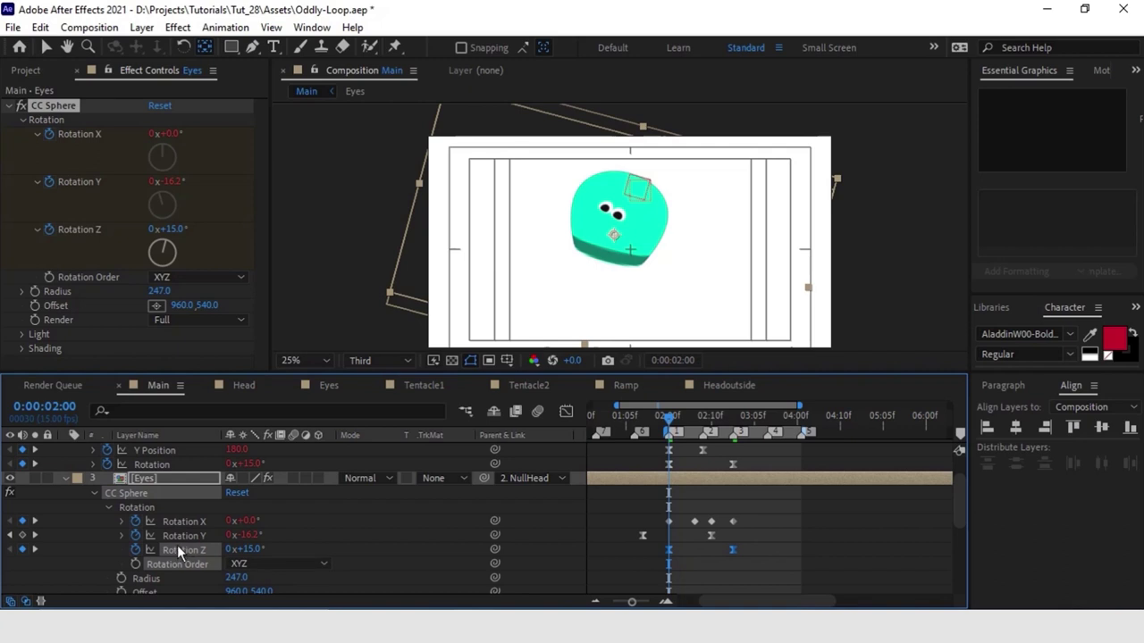
Step: Add the expression loopOut("pingpong") to the Eyes layer's CC Sphere Rotation Z and preview the animation
{"action": "left_click", "coordinate": [136, 550], "text": "alt"}
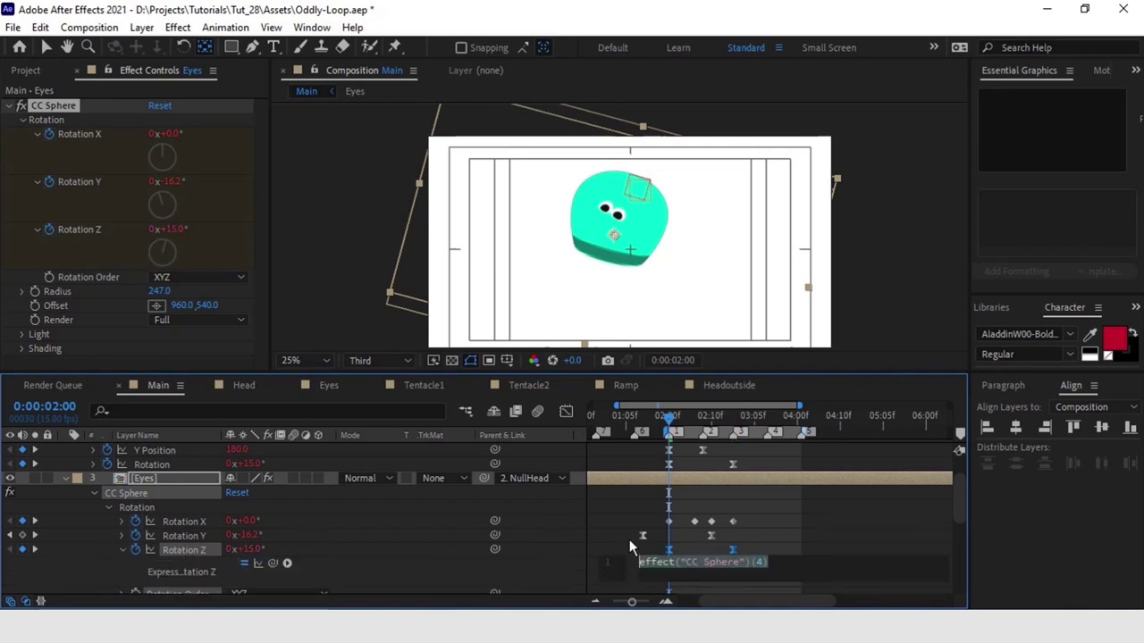
{"action": "type", "text": "loop"}
{"action": "key", "text": "Down"}
{"action": "key", "text": "Down"}
{"action": "key", "text": "Return"}
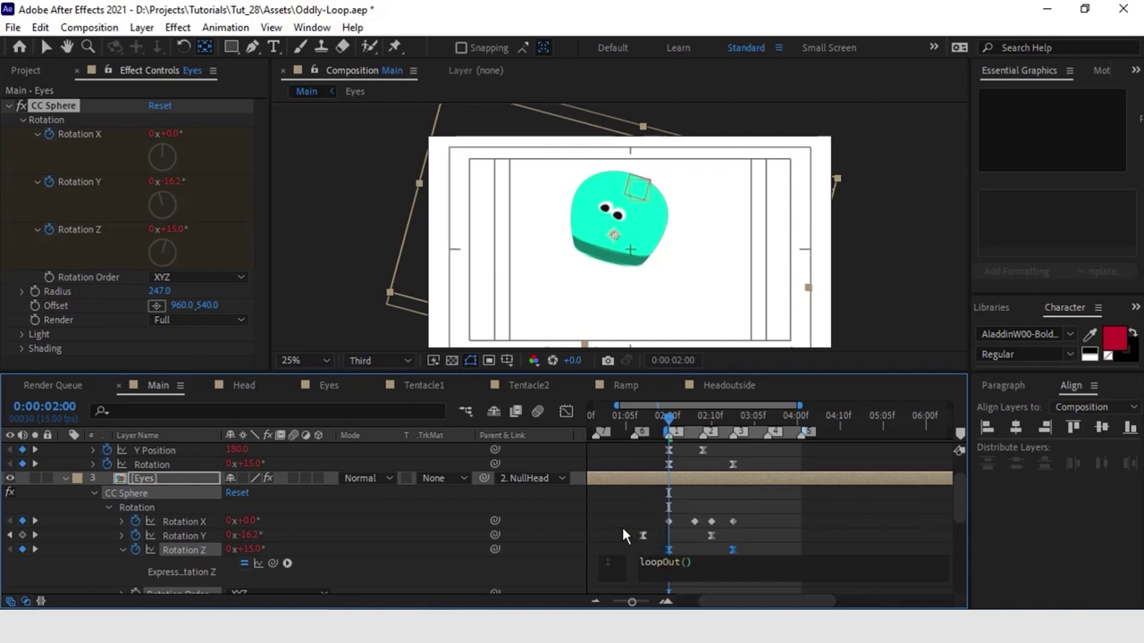
{"action": "type", "text": "\""}
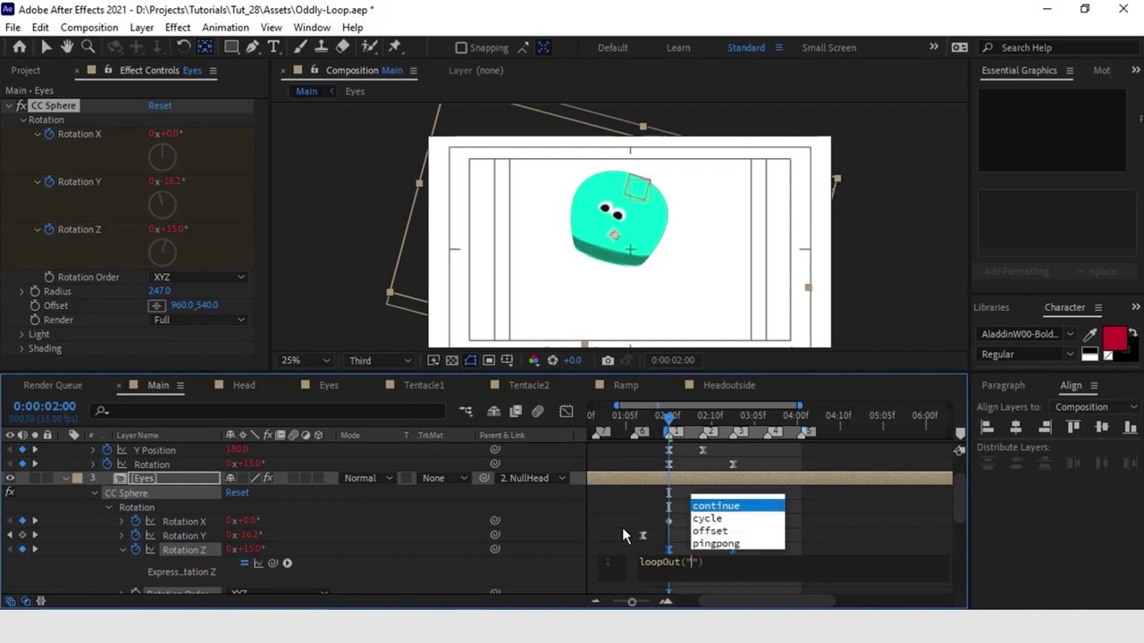
{"action": "key", "text": "Down"}
{"action": "key", "text": "Down"}
{"action": "key", "text": "Down"}
{"action": "key", "text": "Return"}
{"action": "left_click", "coordinate": [816, 521]}
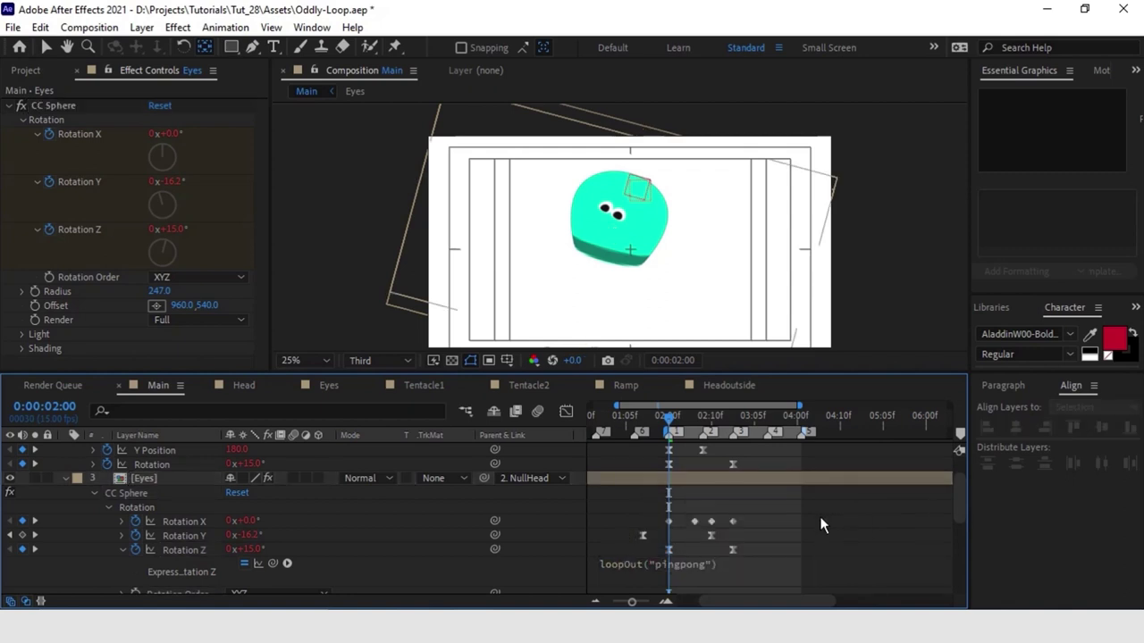
{"action": "key", "text": "space"}
Step: Shift both Rotation Z keyframes of Eyes about two frames earlier and preview the result
{"action": "left_click_drag", "start_coordinate": [654, 551], "coordinate": [663, 555]}
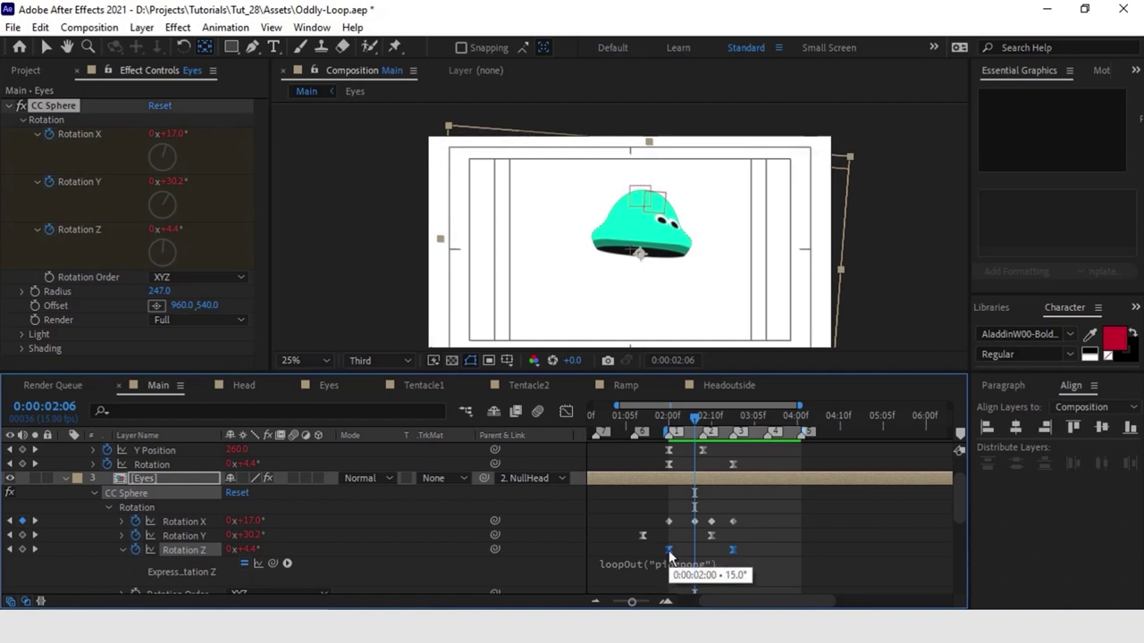
{"action": "left_click_drag", "start_coordinate": [668, 551], "coordinate": [660, 550]}
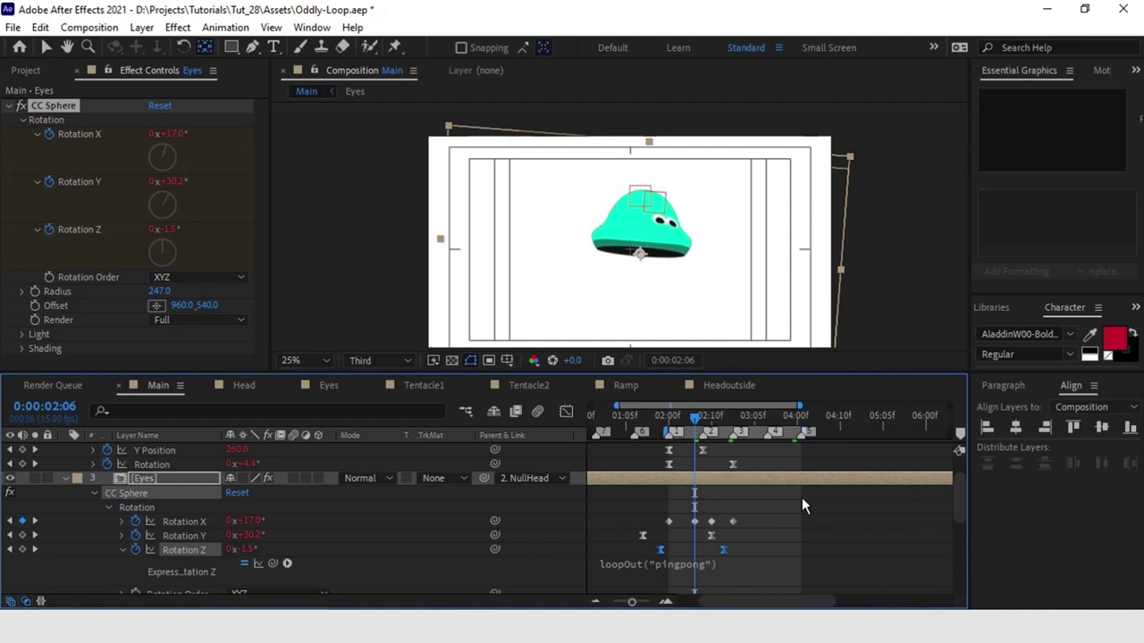
{"action": "key", "text": "space"}
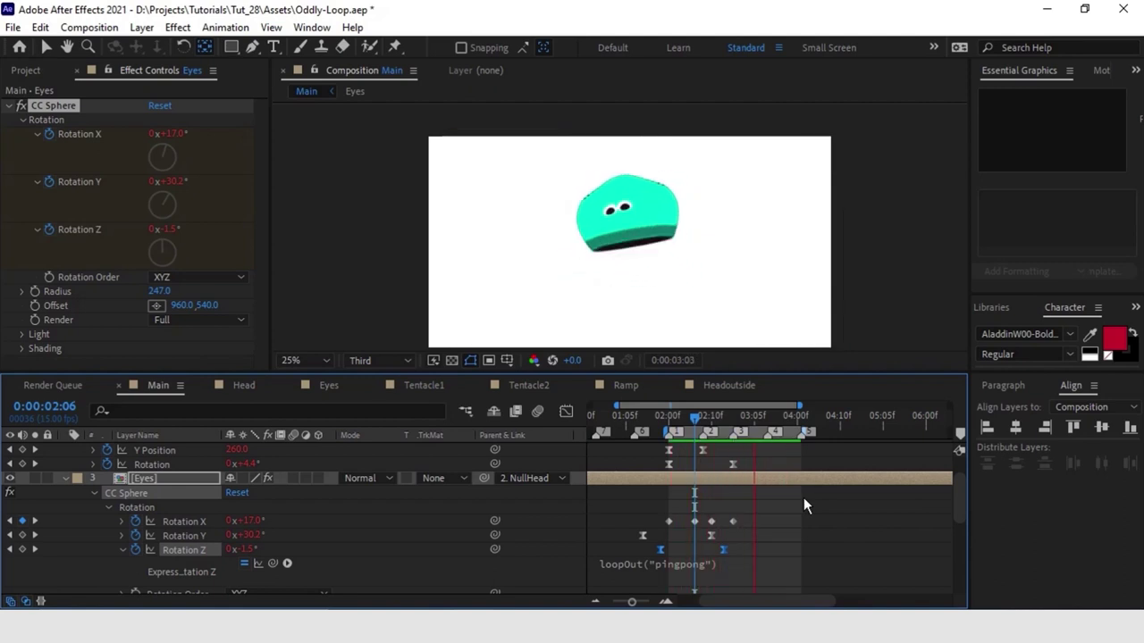
{"action": "key", "text": "space"}
Step: Collapse the Eyes and NullHead properties and make the four tentacle layers visible
{"action": "left_click", "coordinate": [65, 478]}
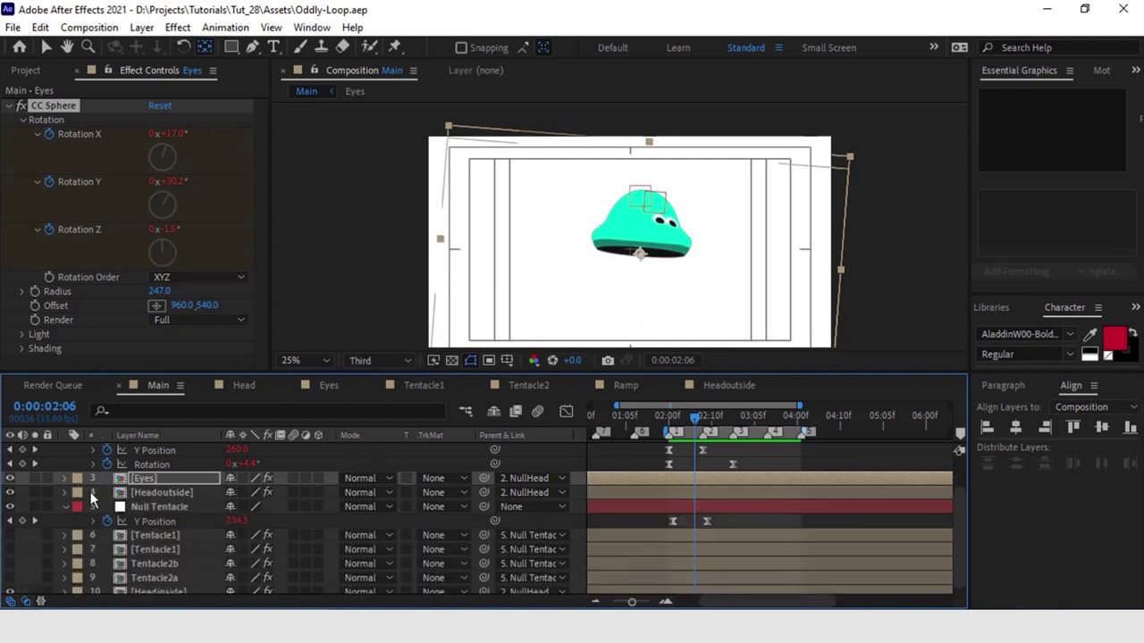
{"action": "left_click", "coordinate": [67, 464]}
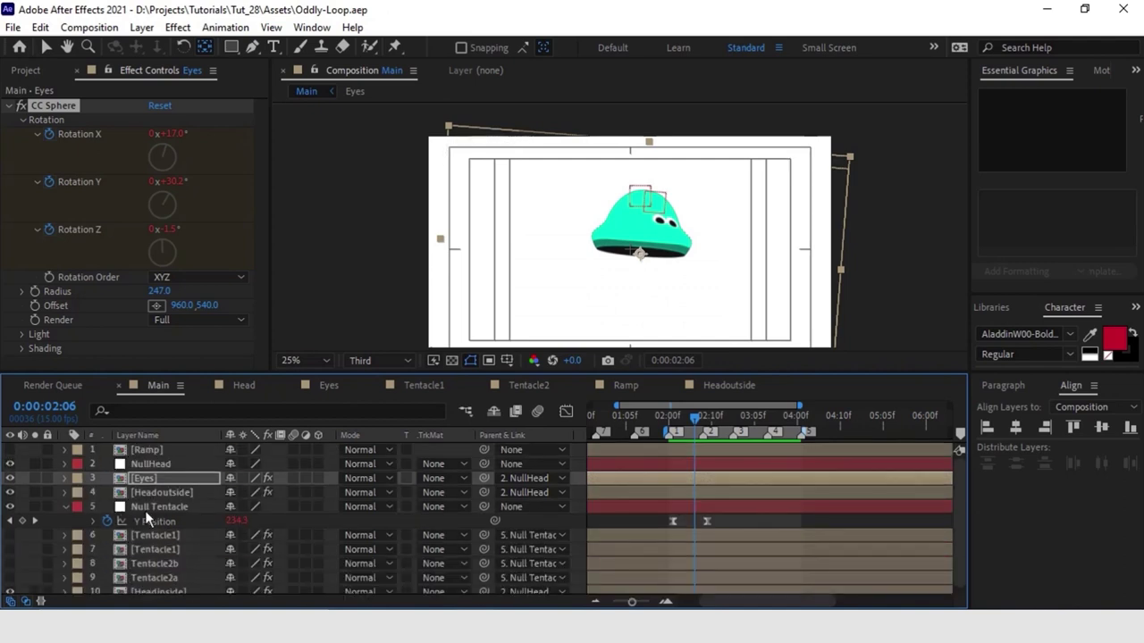
{"action": "left_click_drag", "start_coordinate": [9, 536], "coordinate": [11, 578]}
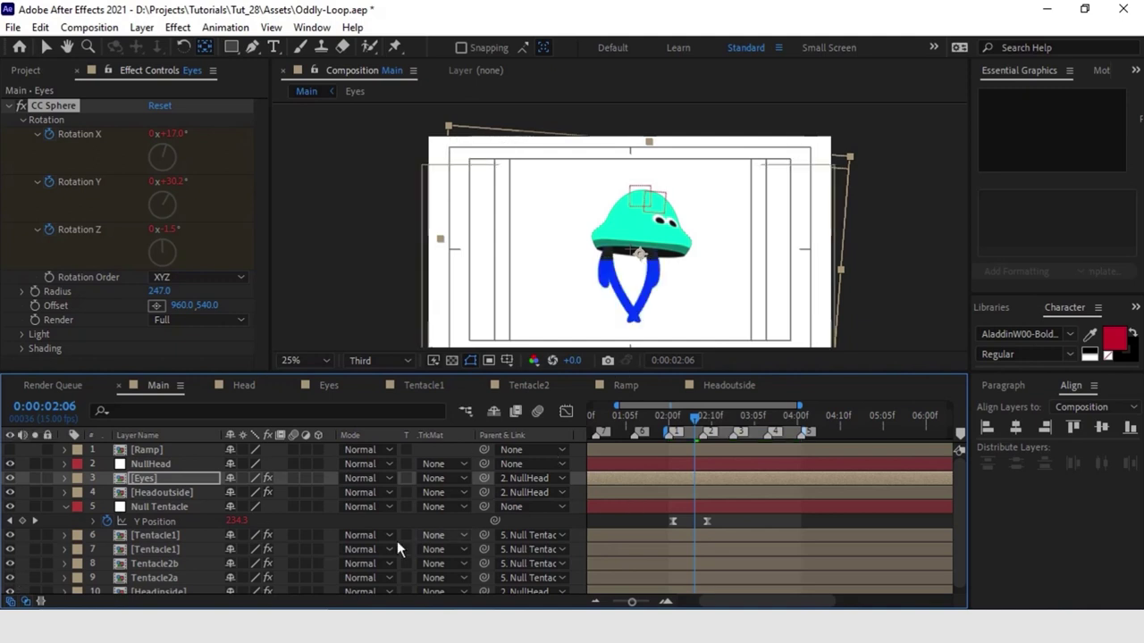
Step: Keyframe Null Tentacle's X Position at 806 on 0:00:01:07 and 1095 on 0:00:02:08
{"action": "left_click", "coordinate": [156, 506]}
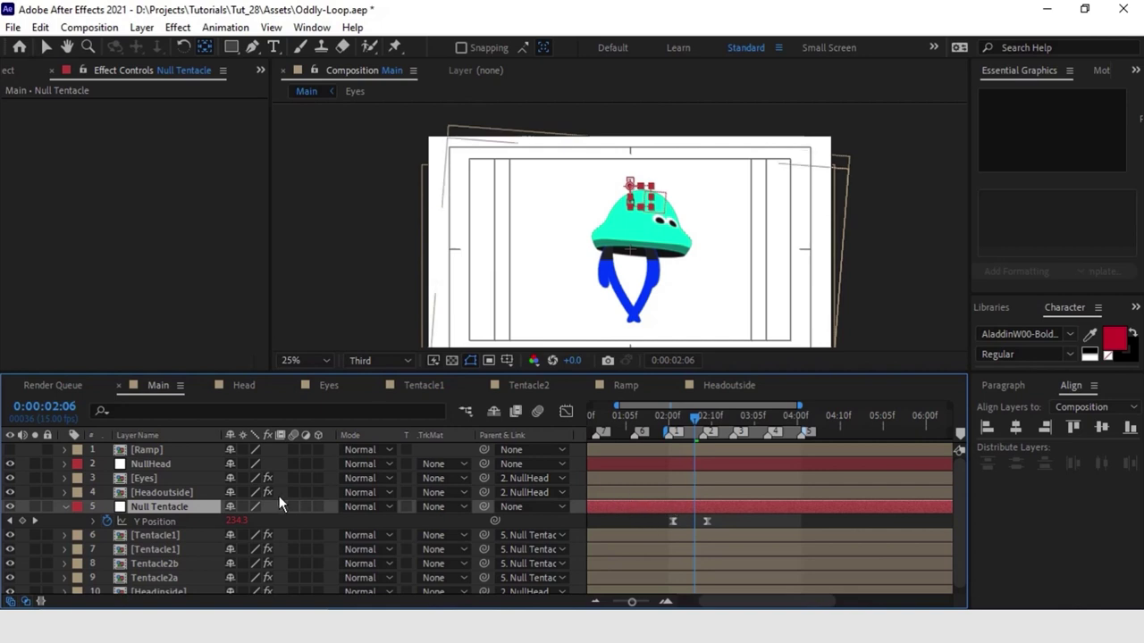
{"action": "key", "text": "p"}
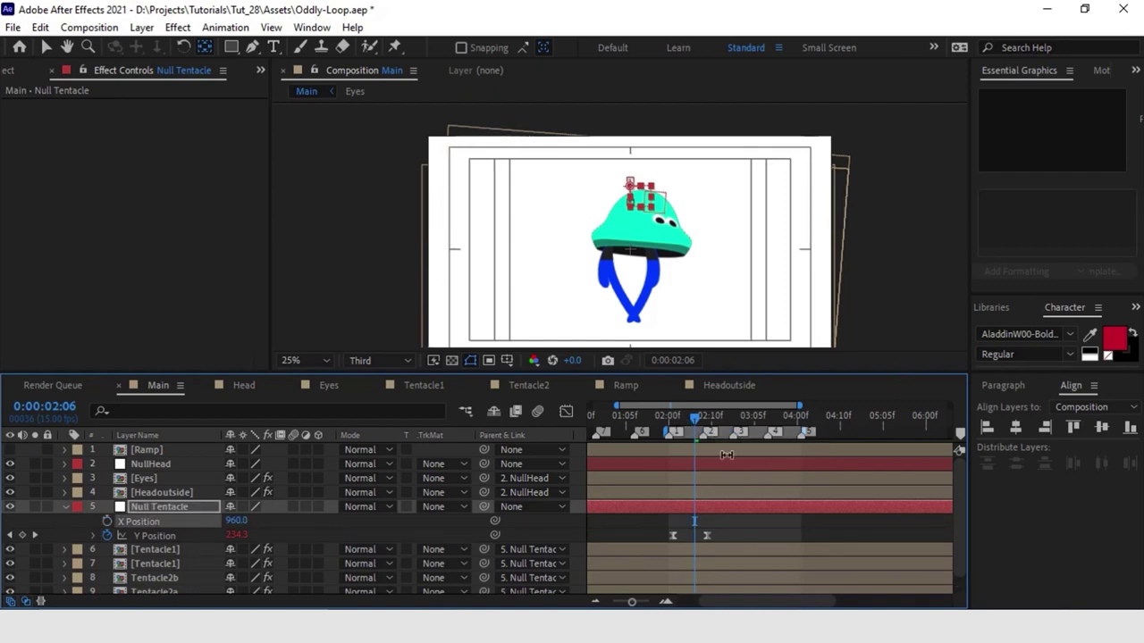
{"action": "left_click", "coordinate": [634, 417]}
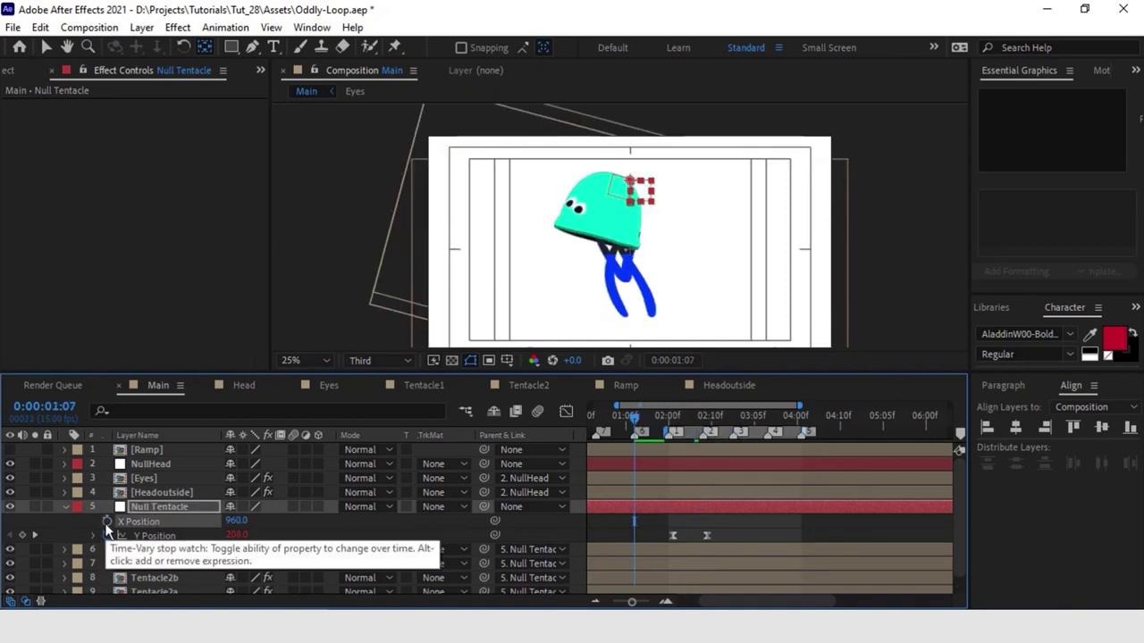
{"action": "left_click", "coordinate": [106, 522]}
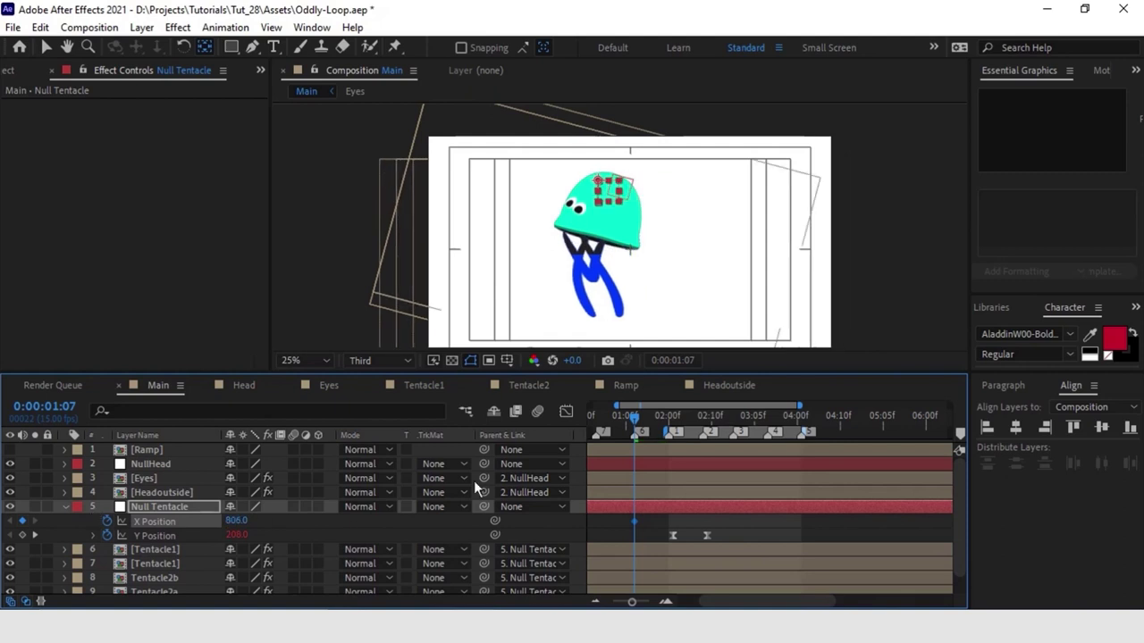
{"action": "key", "text": "k"}
{"action": "left_click_drag", "start_coordinate": [235, 521], "coordinate": [478, 518]}
Step: Ease both X Position keyframes of Null Tentacle and add the expression loopOut("pingpong") to that property
{"action": "left_click", "coordinate": [634, 521]}
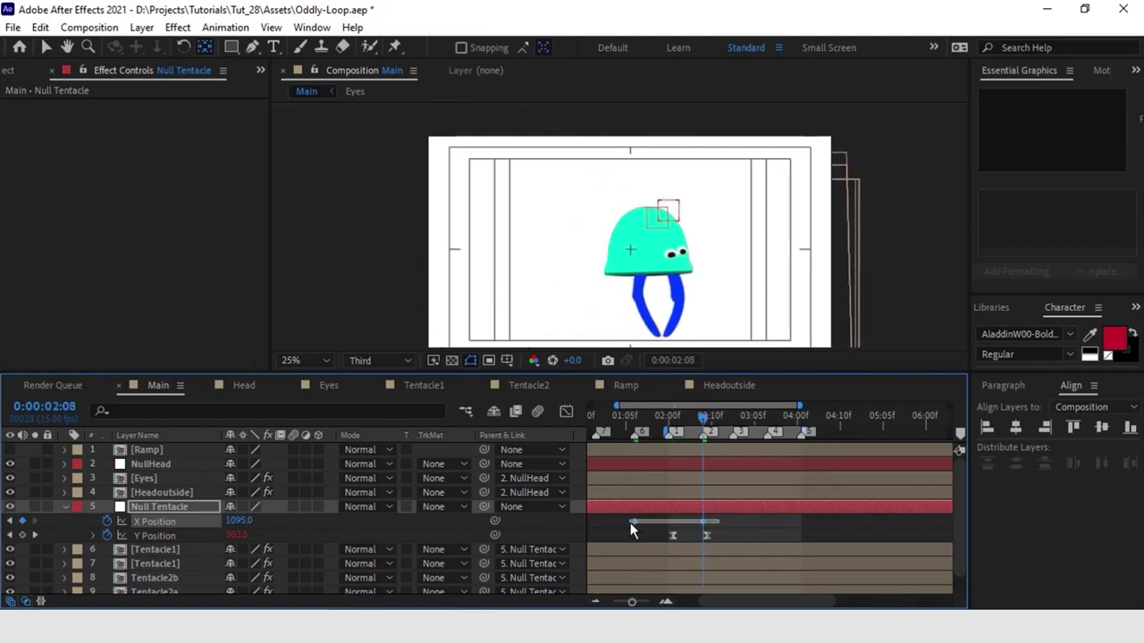
{"action": "key", "text": "alt+shift+equal"}
{"action": "type", "text": "loop"}
{"action": "key", "text": "Down"}
{"action": "key", "text": "Down"}
{"action": "key", "text": "Return"}
{"action": "type", "text": "\""}
{"action": "key", "text": "Down"}
{"action": "key", "text": "Down"}
{"action": "key", "text": "Down"}
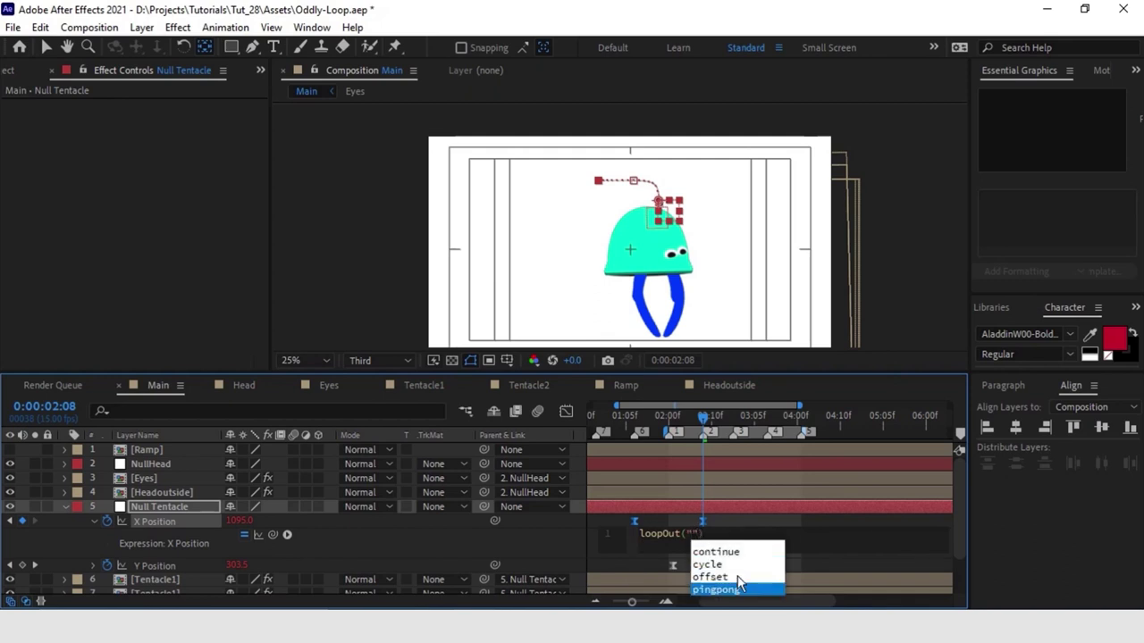
{"action": "key", "text": "Return"}
{"action": "left_click", "coordinate": [813, 489]}
Step: Keyframe Null Tentacle's Rotation at 15° on 0:00:02:00 and -15° on 0:00:02:09
{"action": "left_click", "coordinate": [666, 509]}
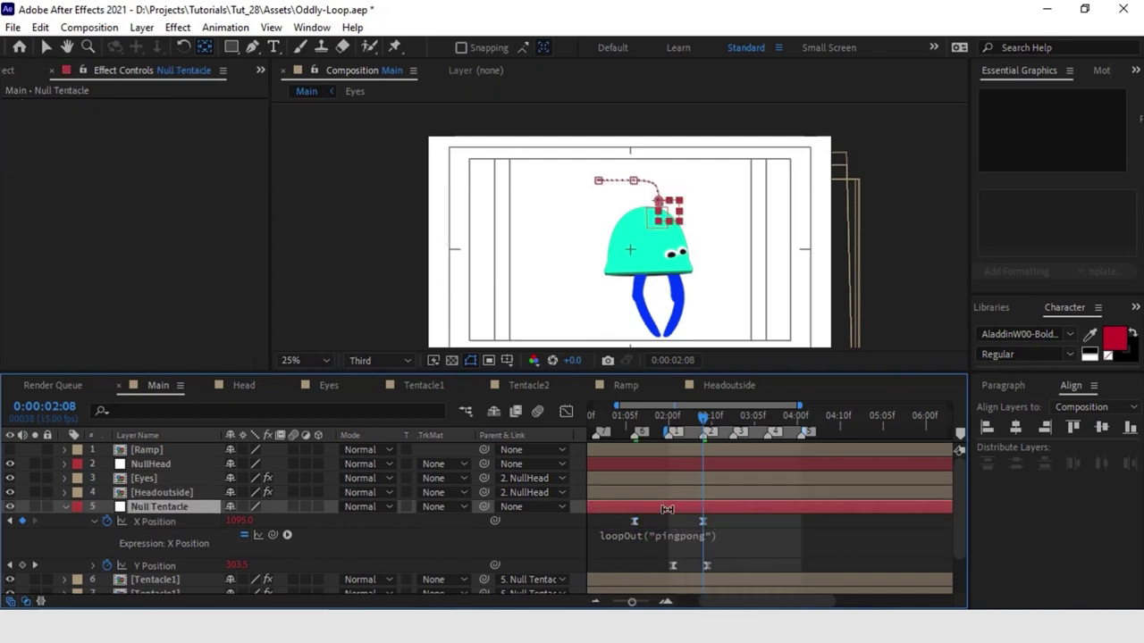
{"action": "key", "text": "r"}
{"action": "left_click", "coordinate": [670, 418]}
{"action": "key", "text": "alt+shift+r"}
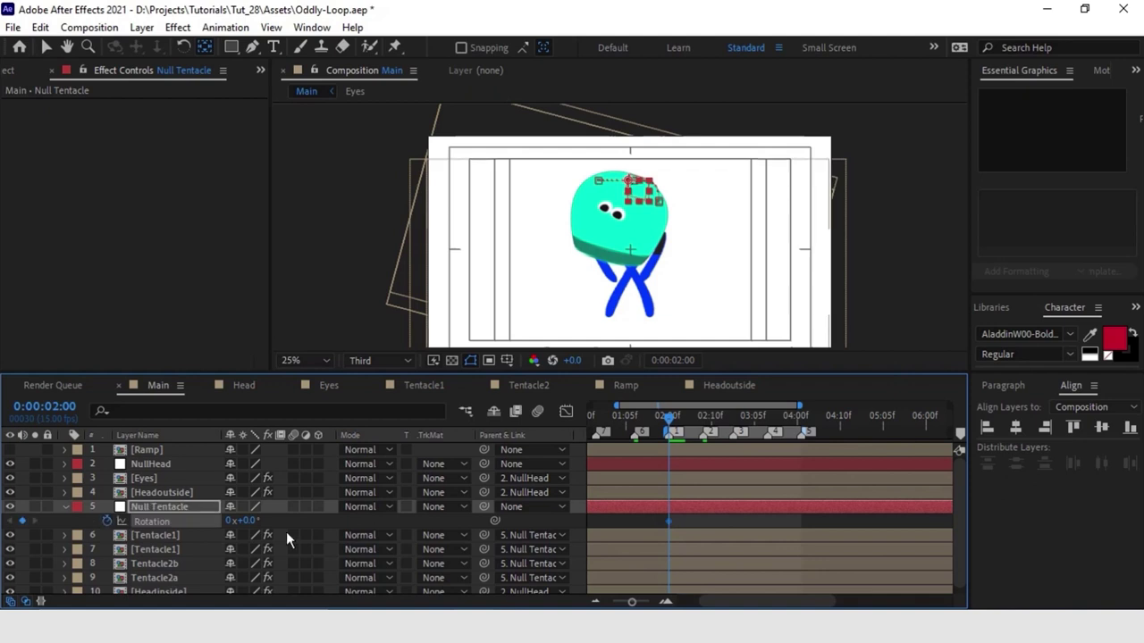
{"action": "key", "text": "shift+p"}
{"action": "left_click_drag", "start_coordinate": [238, 549], "coordinate": [259, 550]}
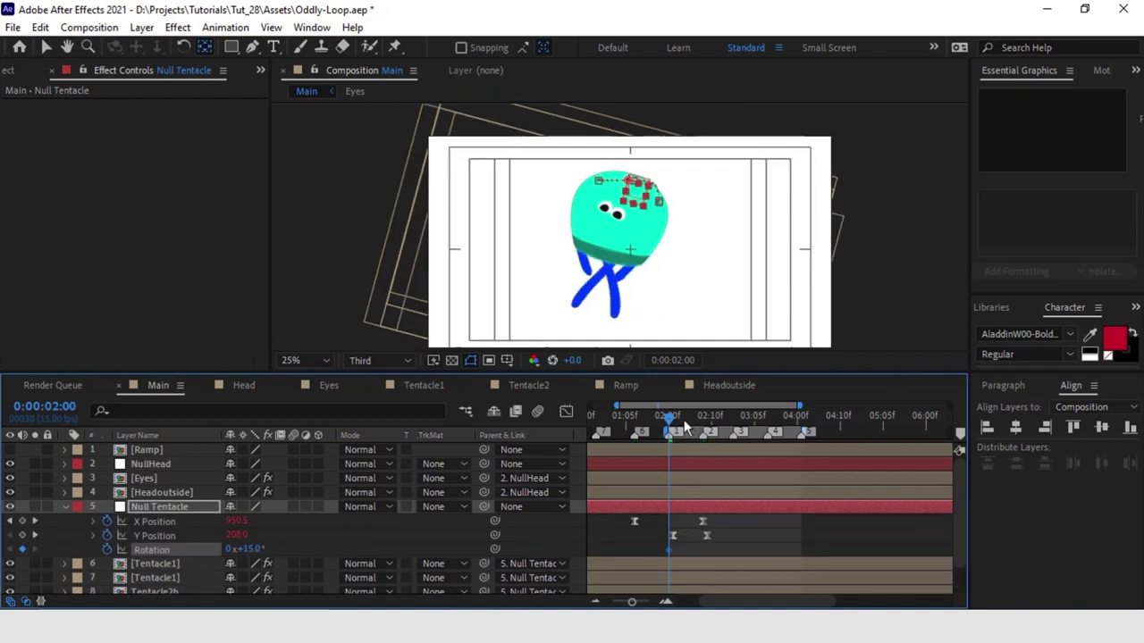
{"action": "left_click_drag", "start_coordinate": [684, 428], "coordinate": [707, 418]}
{"action": "left_click_drag", "start_coordinate": [246, 549], "coordinate": [238, 564]}
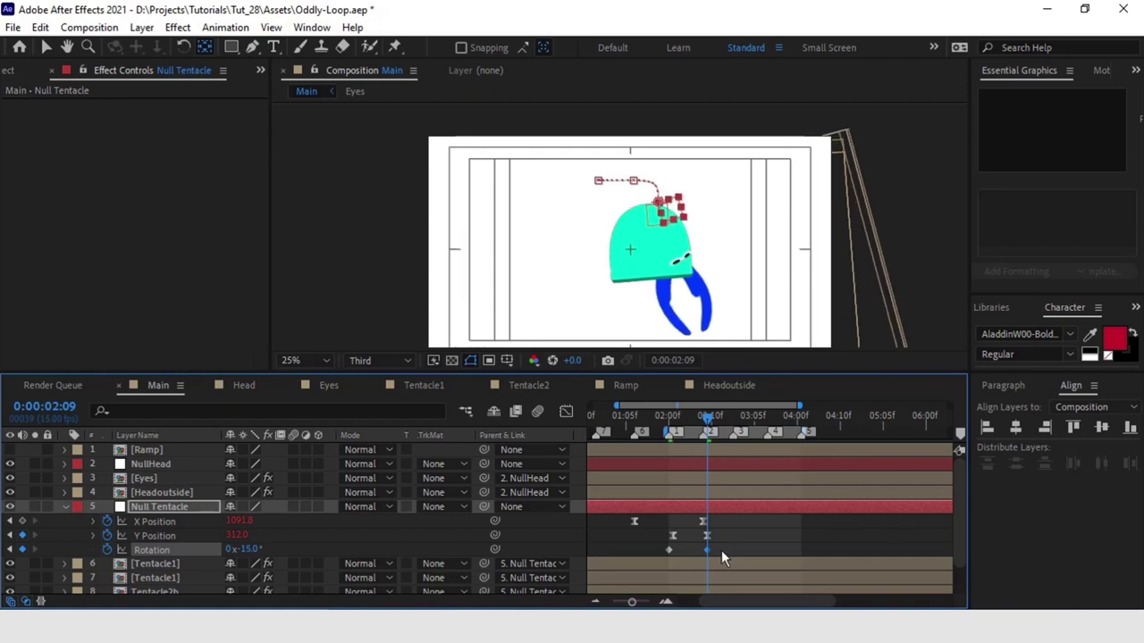
Step: Add the expression loopOut("pingpong") to Null Tentacle's Rotation
{"action": "key", "text": "alt+shift+equal"}
{"action": "type", "text": "loop"}
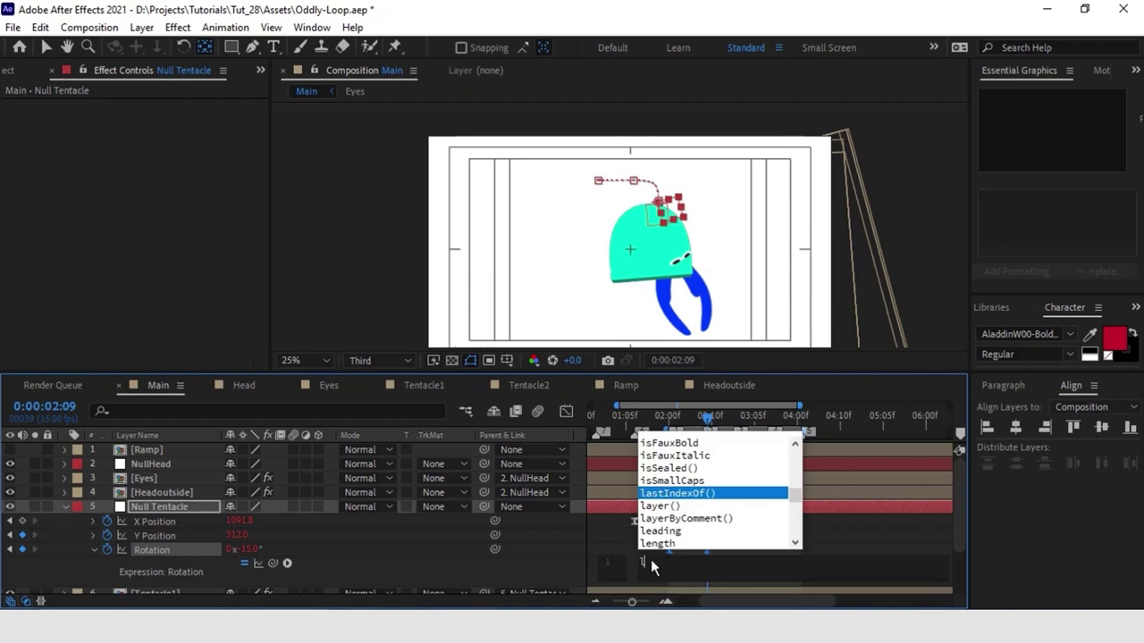
{"action": "key", "text": "Down"}
{"action": "key", "text": "Return"}
{"action": "type", "text": "\"p"}
{"action": "key", "text": "Return"}
Step: Shift the X Position keyframes about two frames later, move the 15° Rotation keyframe to 0:00:02:02 and the -15° one to 0:00:01:02, and preview
{"action": "left_click", "coordinate": [650, 519]}
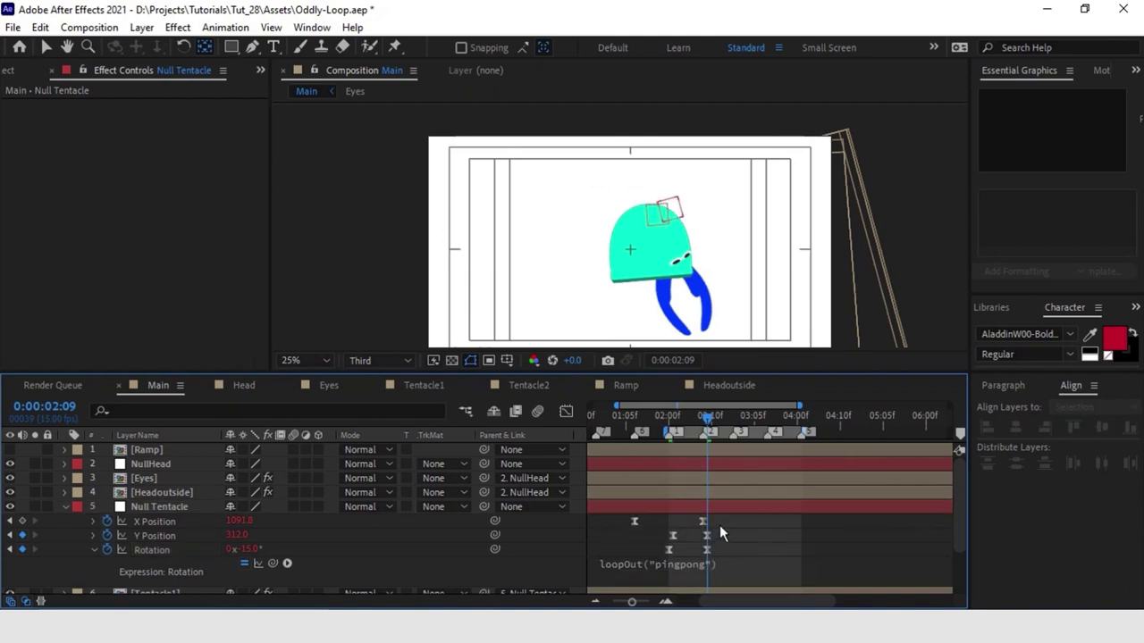
{"action": "left_click_drag", "start_coordinate": [721, 524], "coordinate": [625, 516]}
{"action": "left_click", "coordinate": [673, 549], "text": "shift"}
{"action": "left_click_drag", "start_coordinate": [676, 556], "coordinate": [611, 555]}
{"action": "key", "text": "space"}
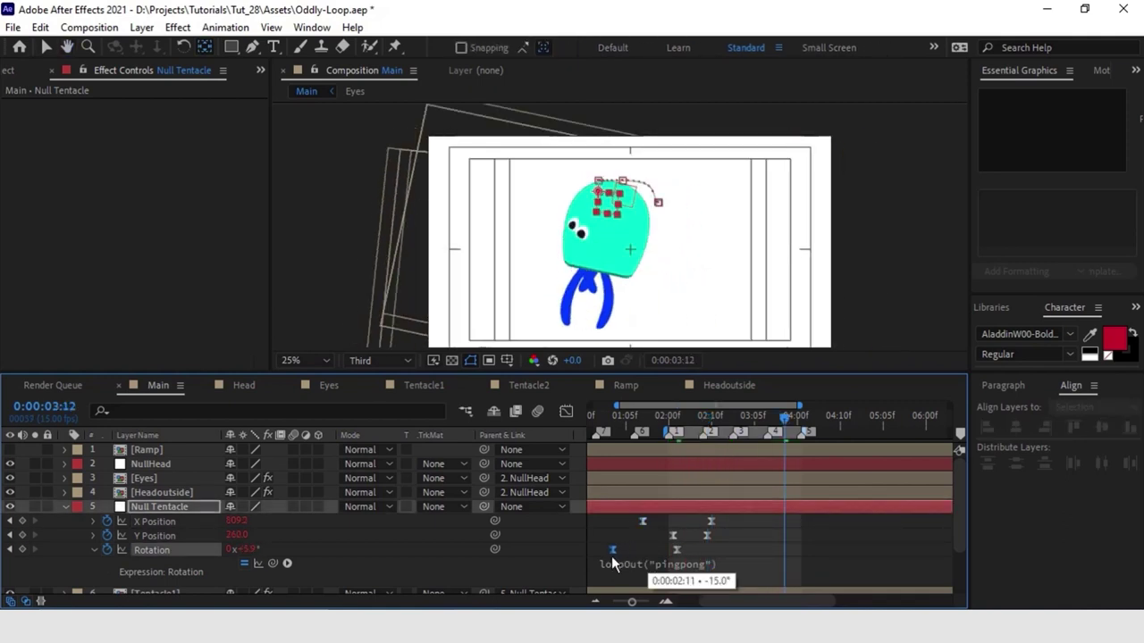
{"action": "key", "text": "space"}
Step: Try moving Null Tentacle's -15° Rotation keyframe a few frames later, preview it, and undo the move
{"action": "left_click", "coordinate": [674, 431]}
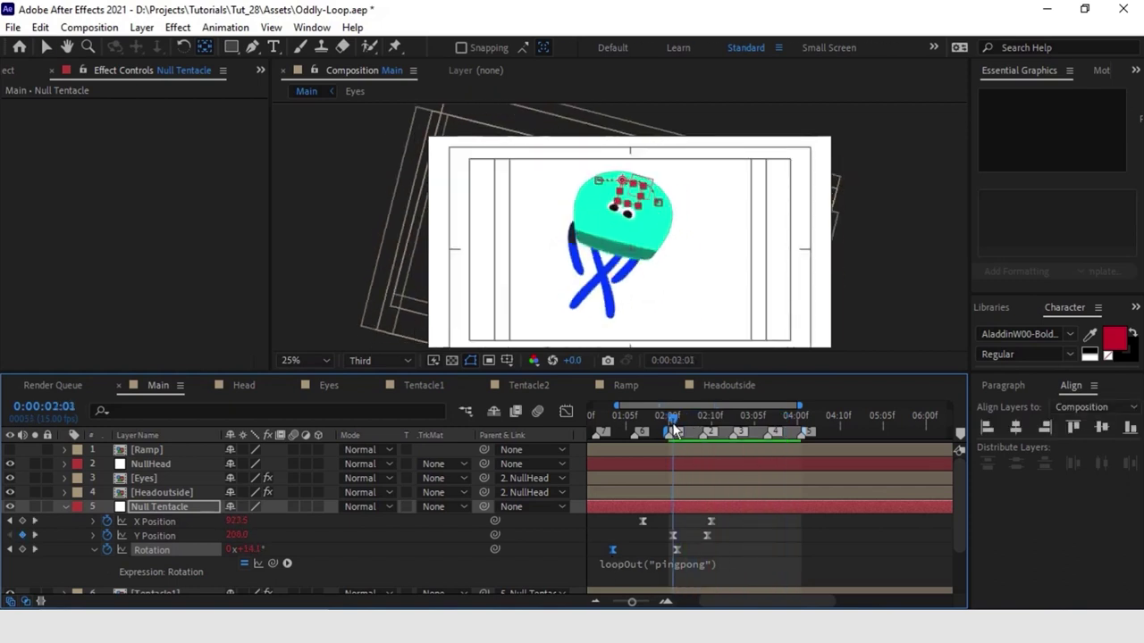
{"action": "left_click_drag", "start_coordinate": [675, 431], "coordinate": [665, 430]}
{"action": "left_click_drag", "start_coordinate": [623, 551], "coordinate": [640, 549]}
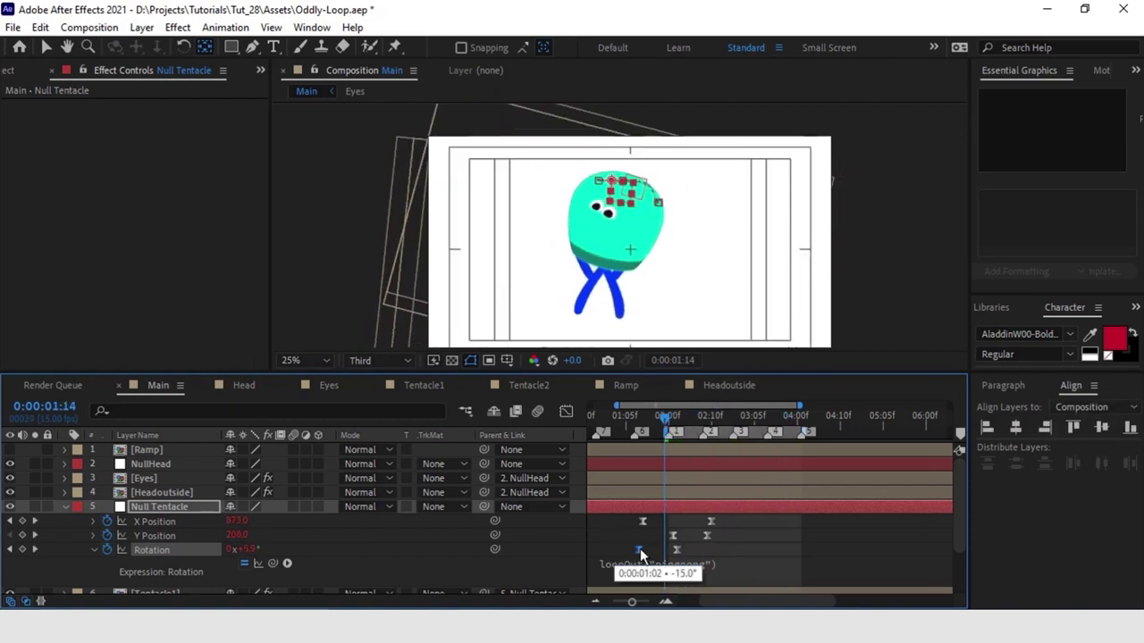
{"action": "key", "text": "space"}
{"action": "key", "text": "space"}
{"action": "key", "text": "ctrl+z"}
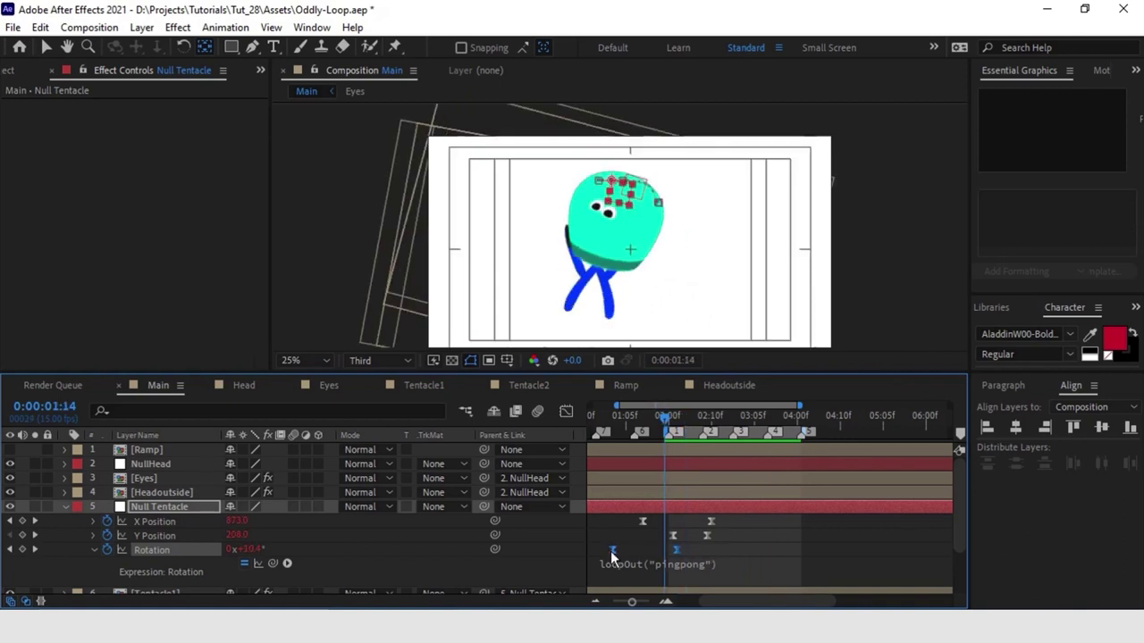
Step: Shift both Null Tentacle Rotation keyframes about two frames later, adjust the first angle, set the second to 10°, and preview
{"action": "key", "text": "space"}
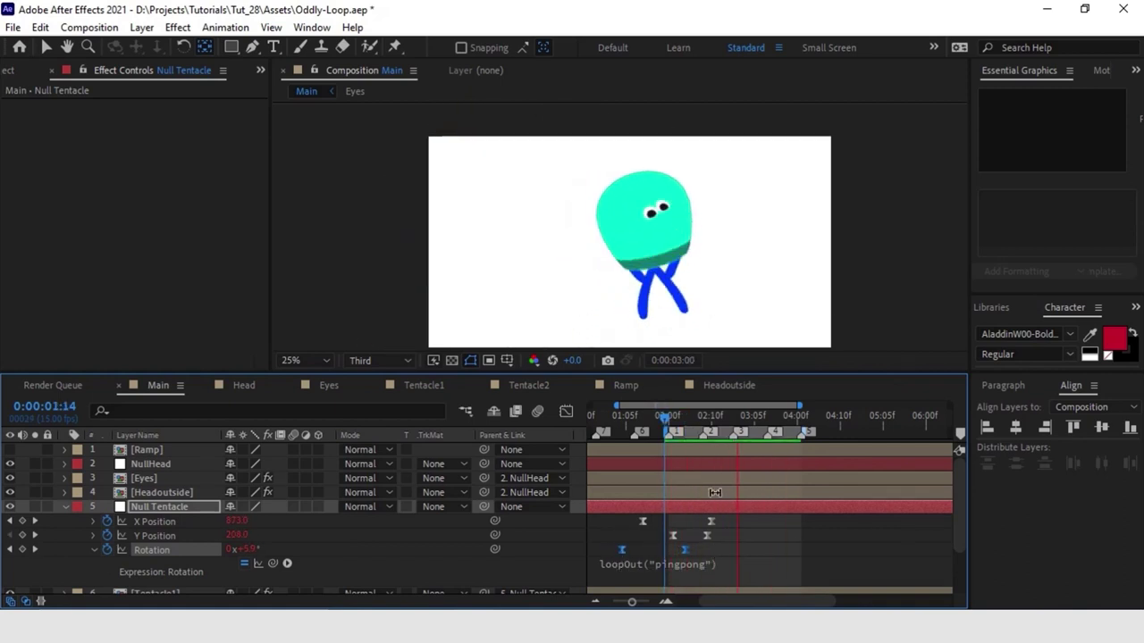
{"action": "left_click", "coordinate": [620, 430]}
{"action": "left_click_drag", "start_coordinate": [245, 549], "coordinate": [247, 549]}
{"action": "left_click", "coordinate": [34, 549]}
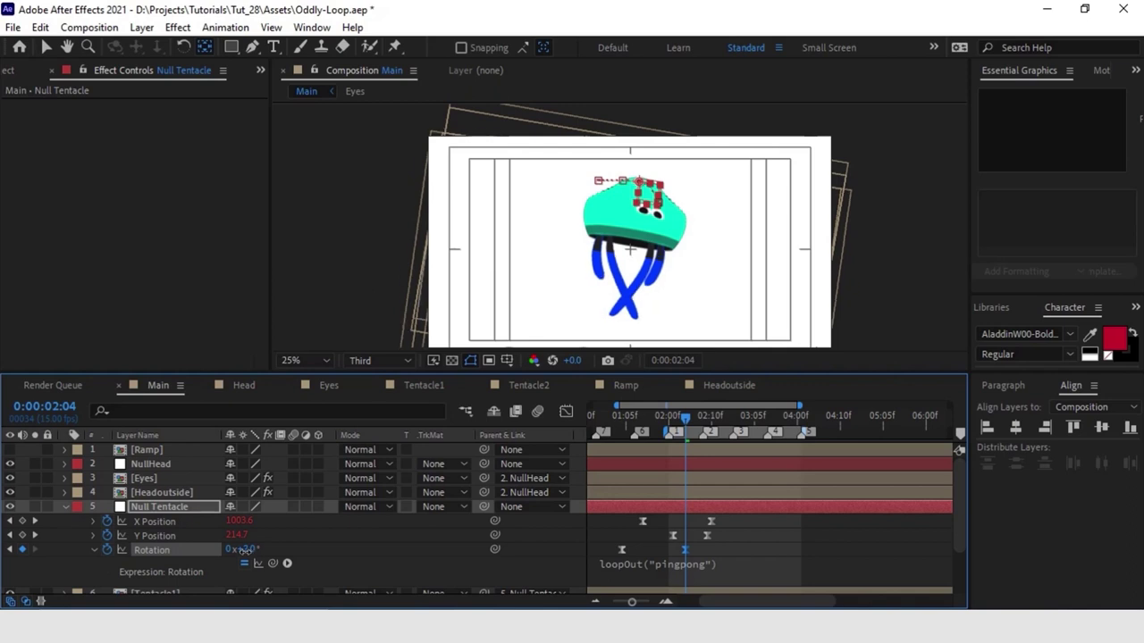
{"action": "key", "text": "space"}
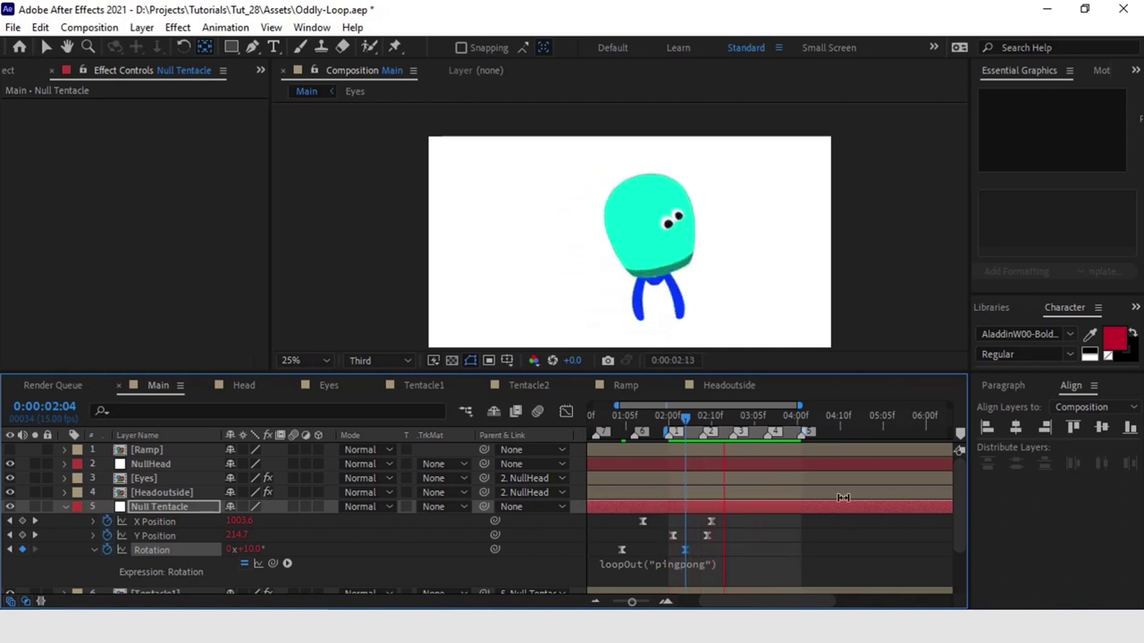
Step: Collapse the Null Tentacle properties and save the project
{"action": "key", "text": "space"}
{"action": "key", "text": "u"}
{"action": "key", "text": "ctrl+s"}
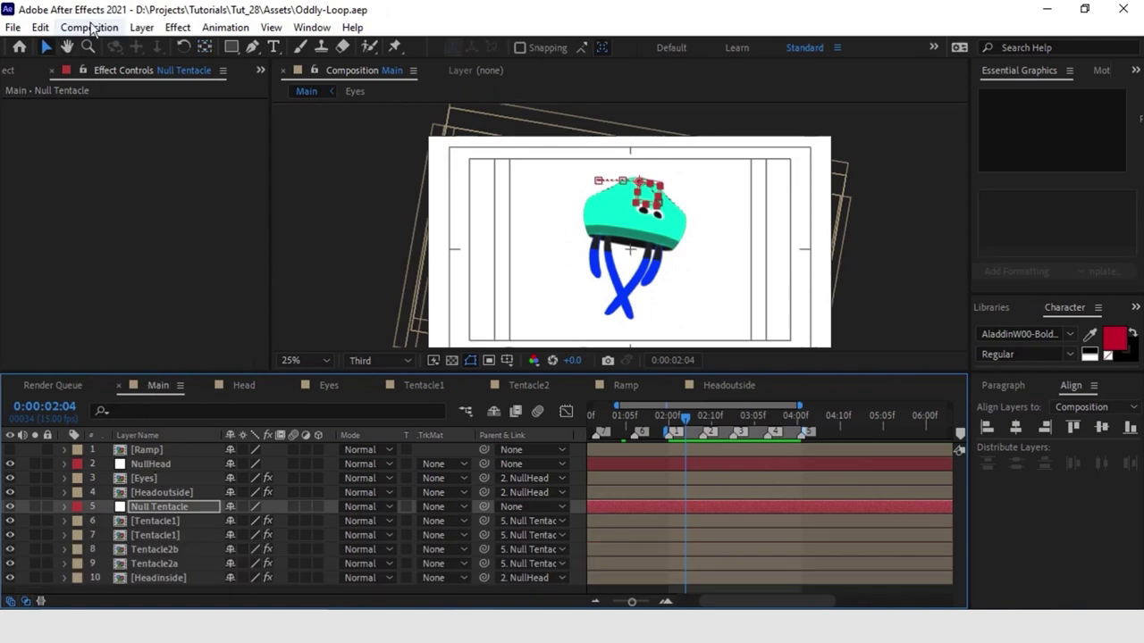
Step: Add an adjustment layer and place it above NullHead, directly below the Ramp layer
{"action": "left_click", "coordinate": [141, 26]}
{"action": "mouse_move", "coordinate": [225, 50]}
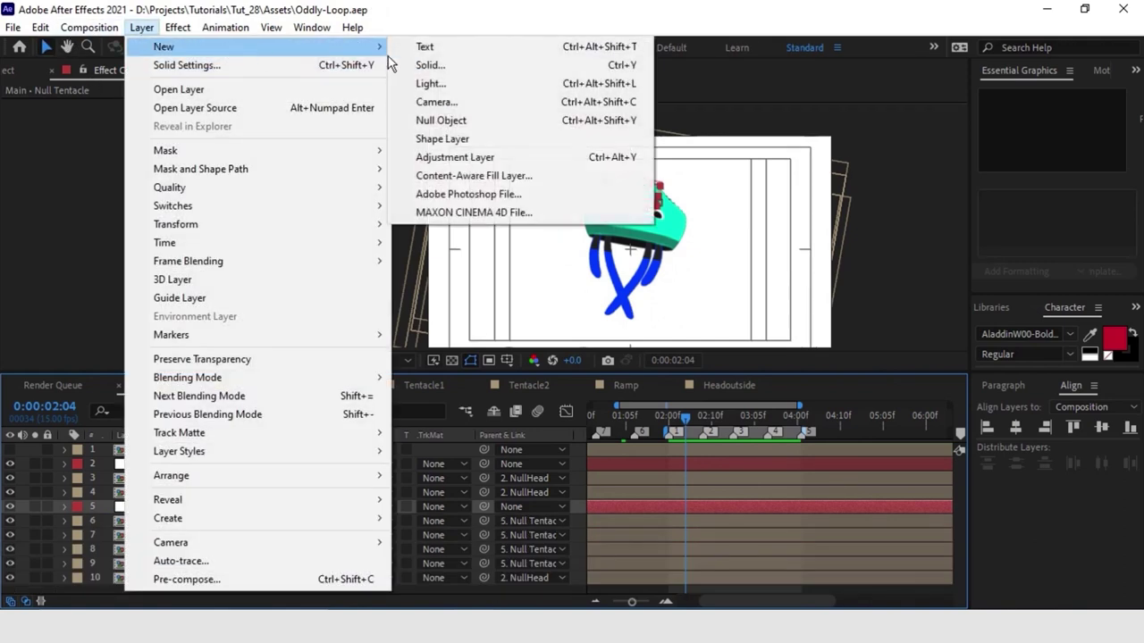
{"action": "left_click", "coordinate": [441, 157]}
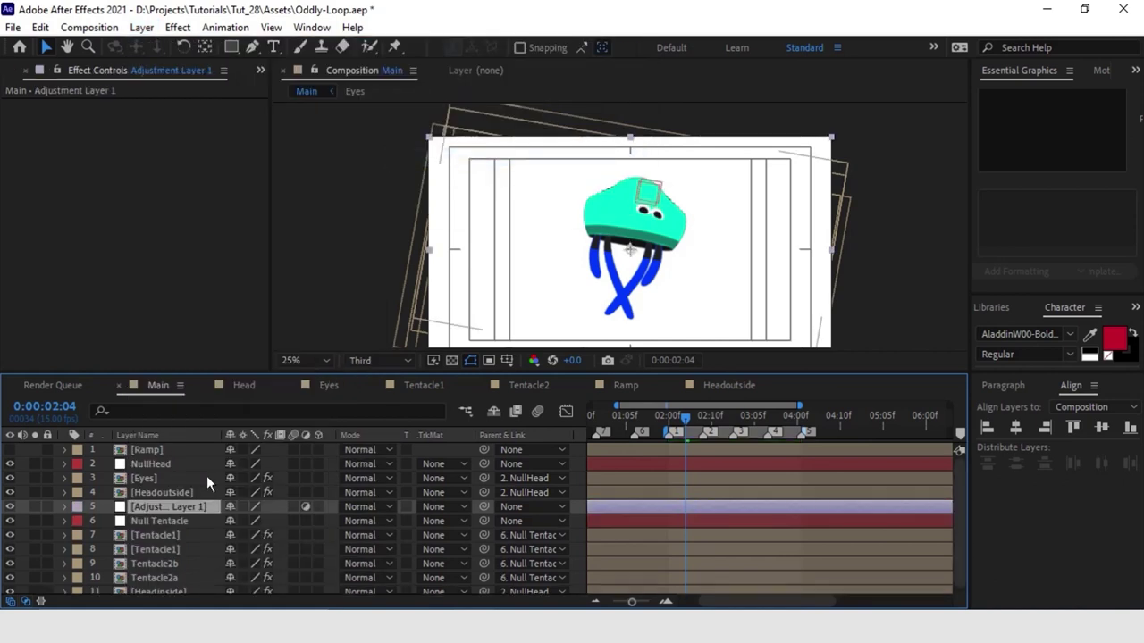
{"action": "left_click_drag", "start_coordinate": [139, 511], "coordinate": [134, 457]}
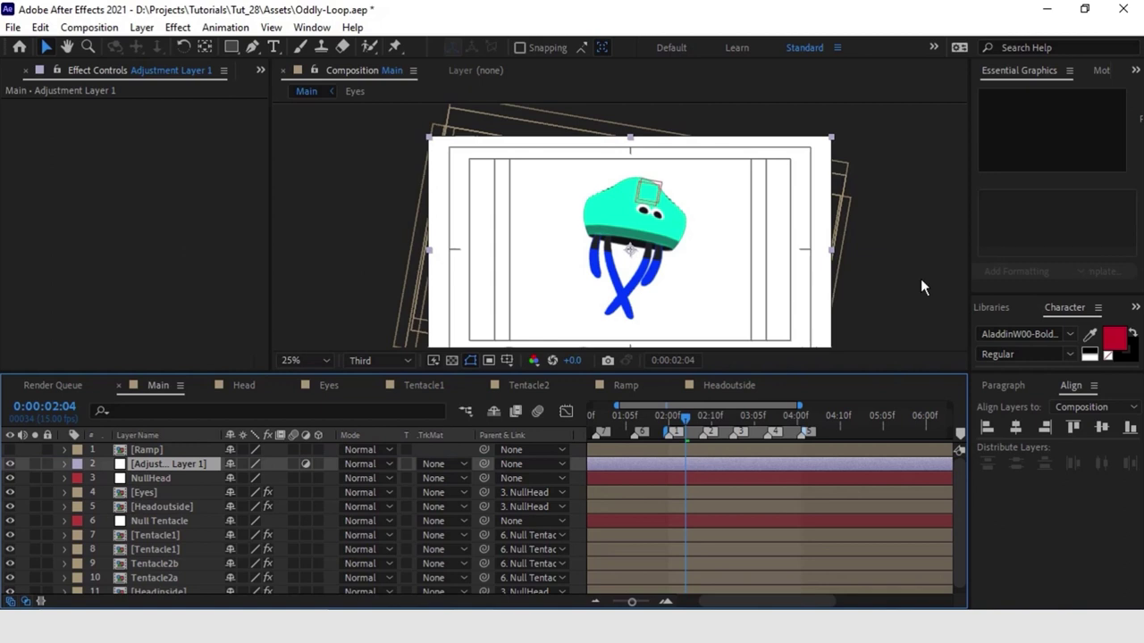
Step: Apply the Turbulent Displace effect to the adjustment layer
{"action": "left_click", "coordinate": [181, 26]}
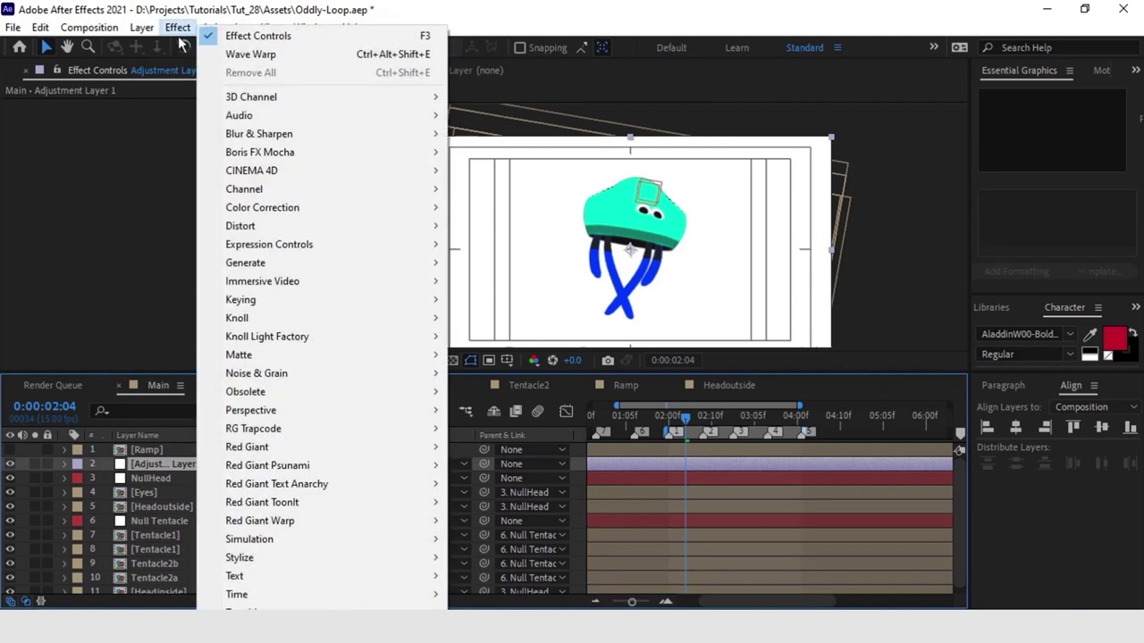
{"action": "mouse_move", "coordinate": [291, 225]}
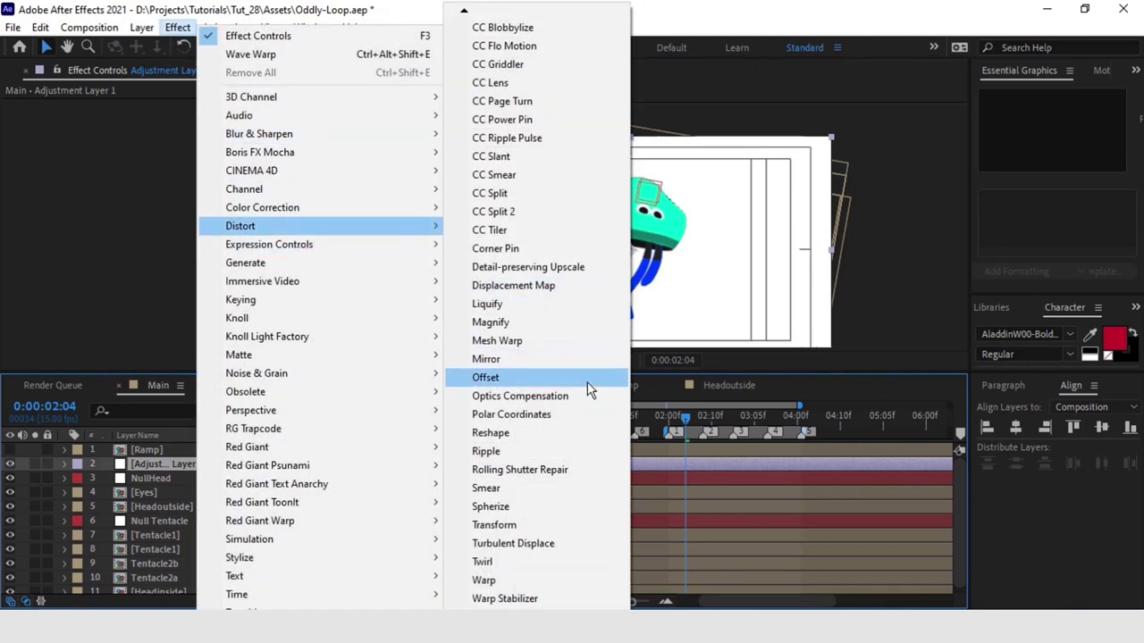
{"action": "left_click", "coordinate": [562, 541]}
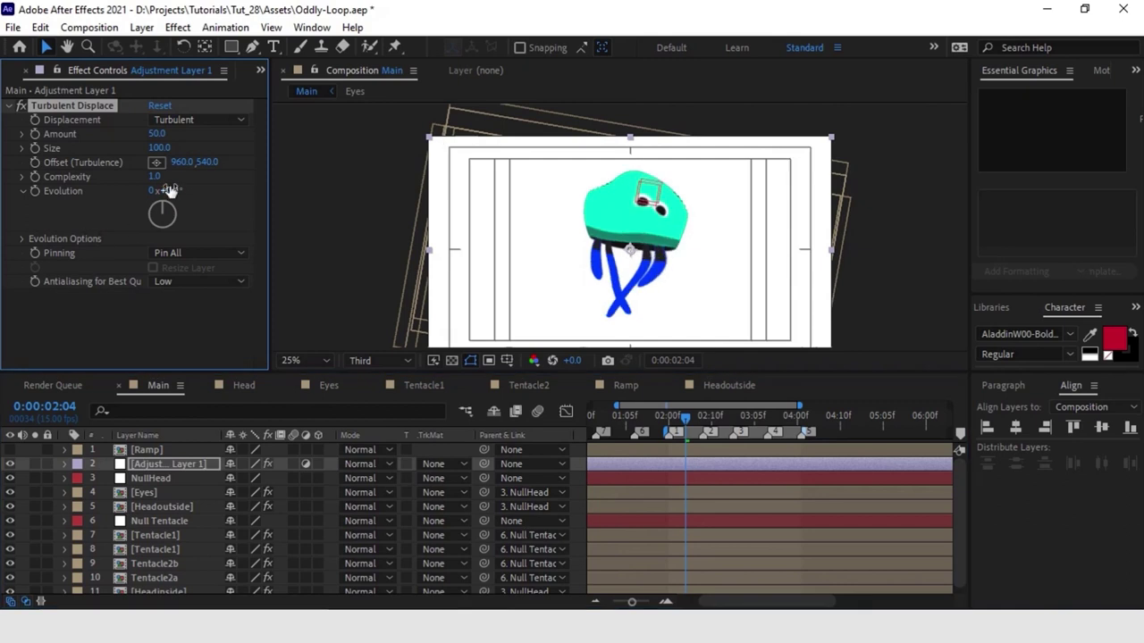
Step: Set the Turbulent Displace Amount to 35 and Size to 4, and preview the animation
{"action": "left_click_drag", "start_coordinate": [156, 133], "coordinate": [112, 133]}
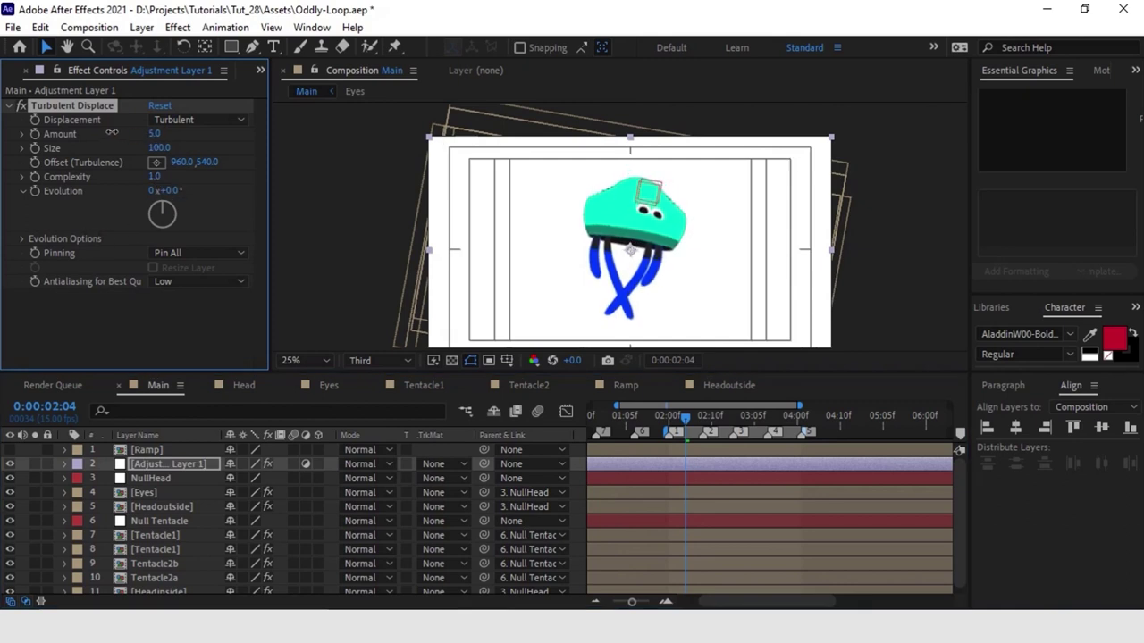
{"action": "left_click", "coordinate": [154, 134]}
{"action": "type", "text": "35"}
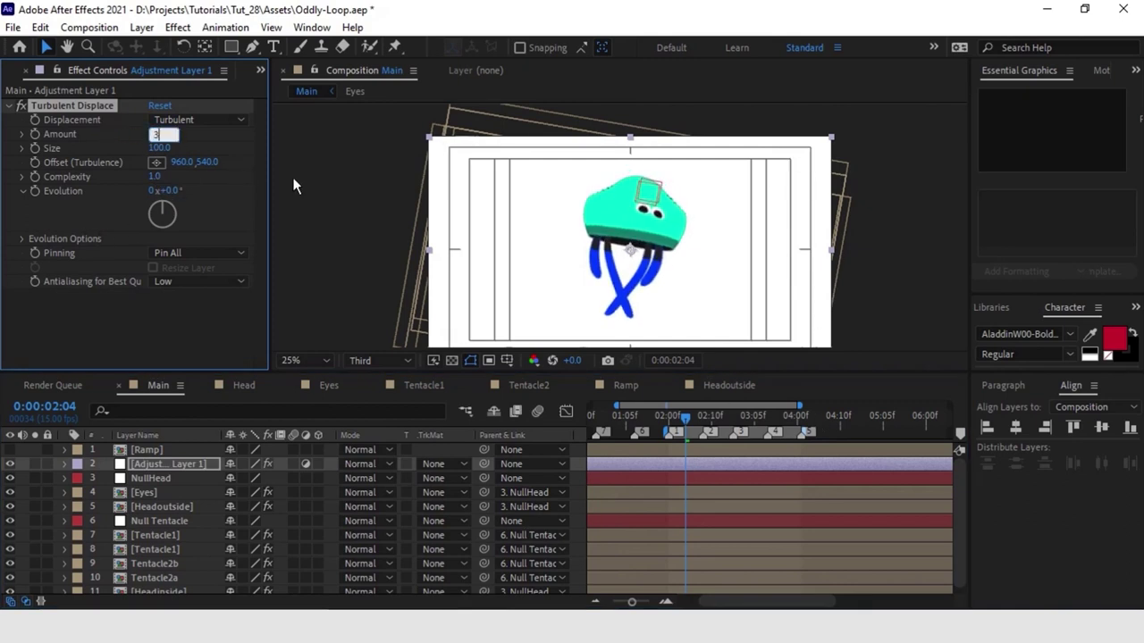
{"action": "key", "text": "Return"}
{"action": "left_click", "coordinate": [158, 149]}
{"action": "type", "text": "4"}
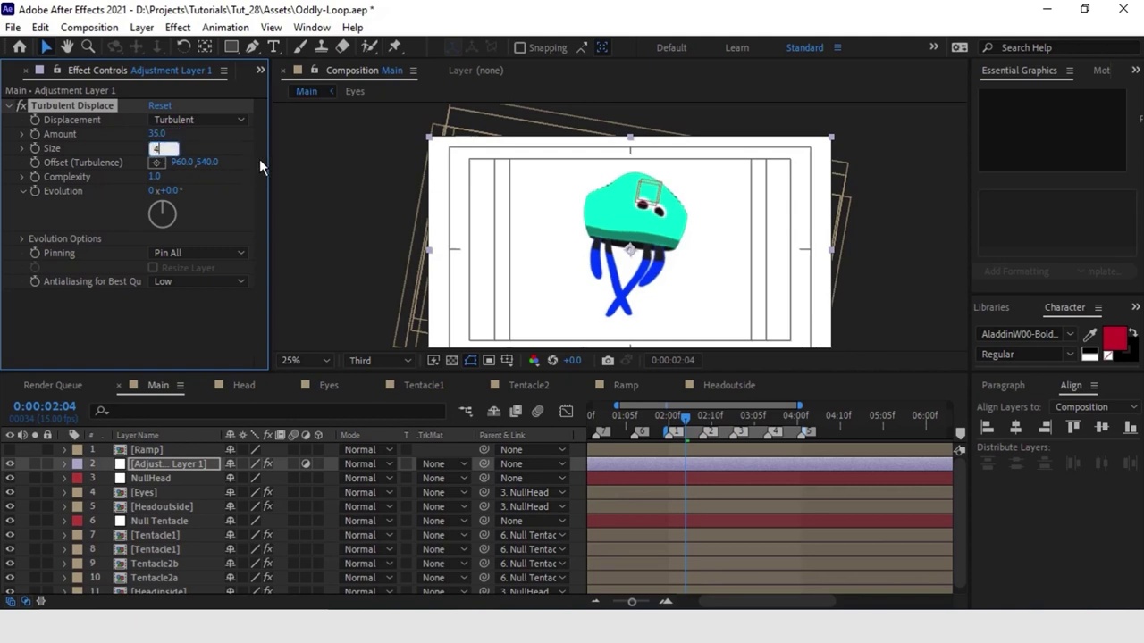
{"action": "key", "text": "Return"}
{"action": "key", "text": "space"}
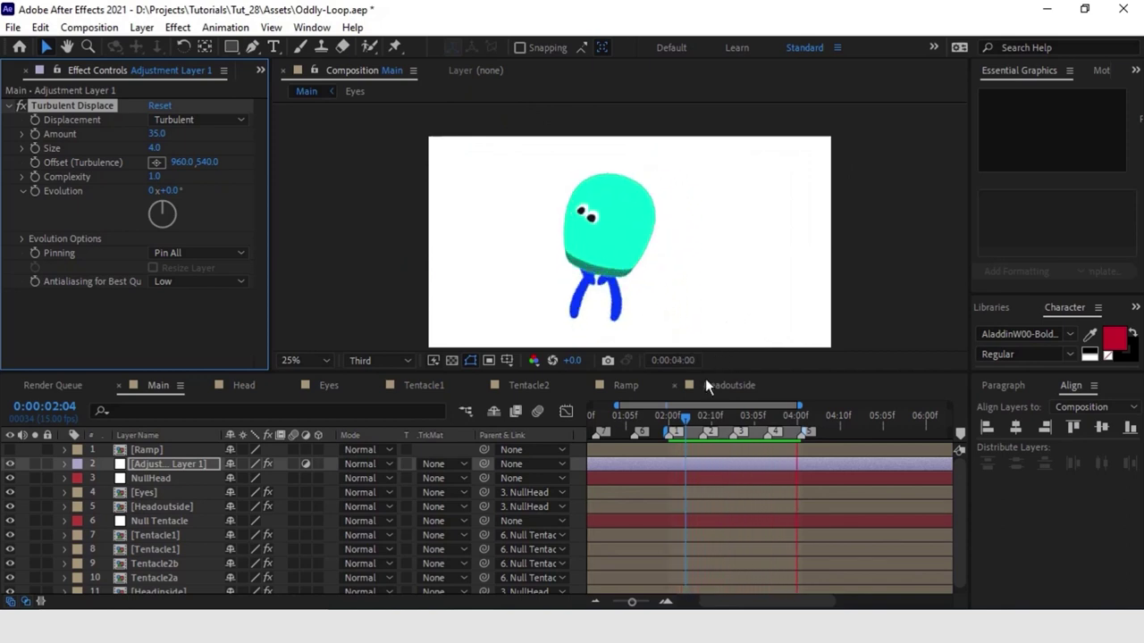
{"action": "key", "text": "space"}
Step: Set the Time Displacement effect's Time Resolution on the Headoutside layer to 3000 fps
{"action": "left_click", "coordinate": [155, 506]}
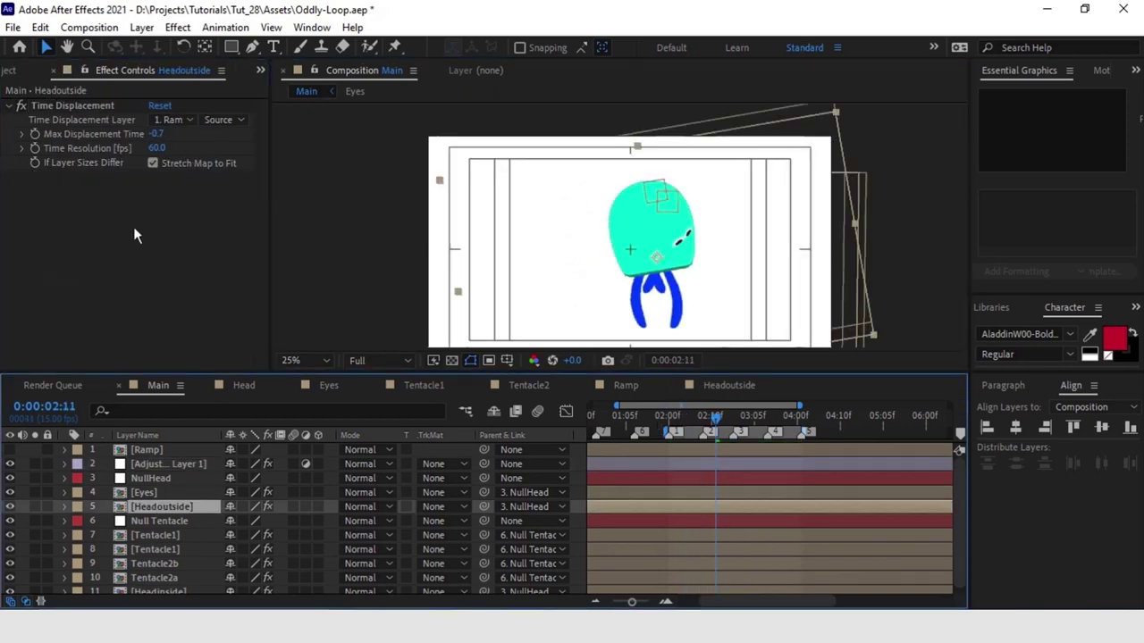
{"action": "left_click", "coordinate": [161, 148]}
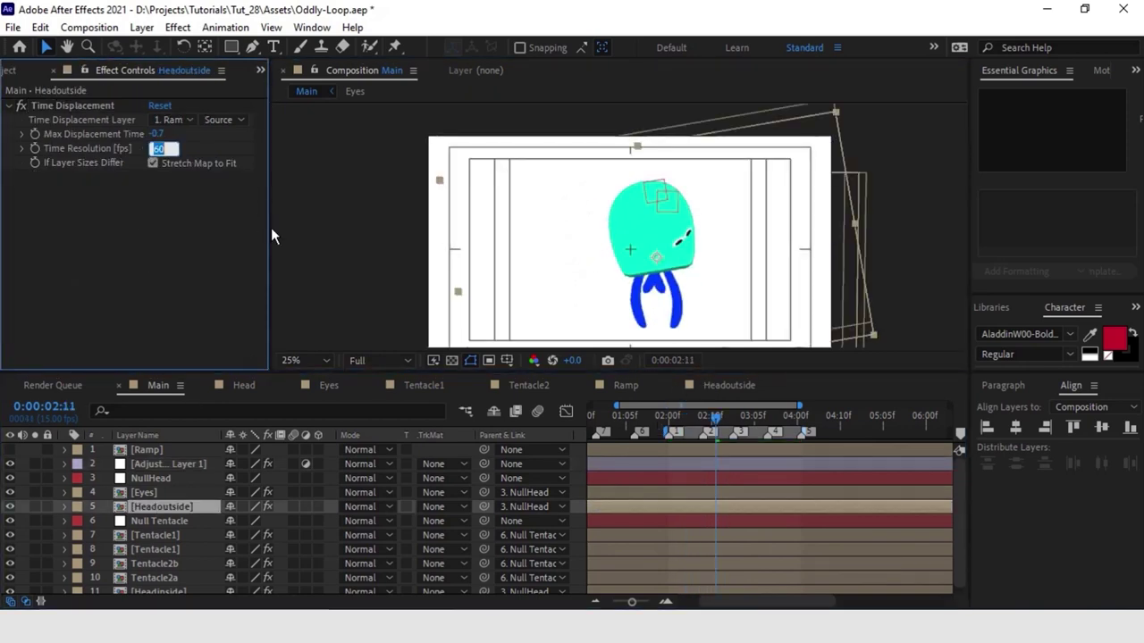
{"action": "type", "text": "3000"}
{"action": "key", "text": "Return"}
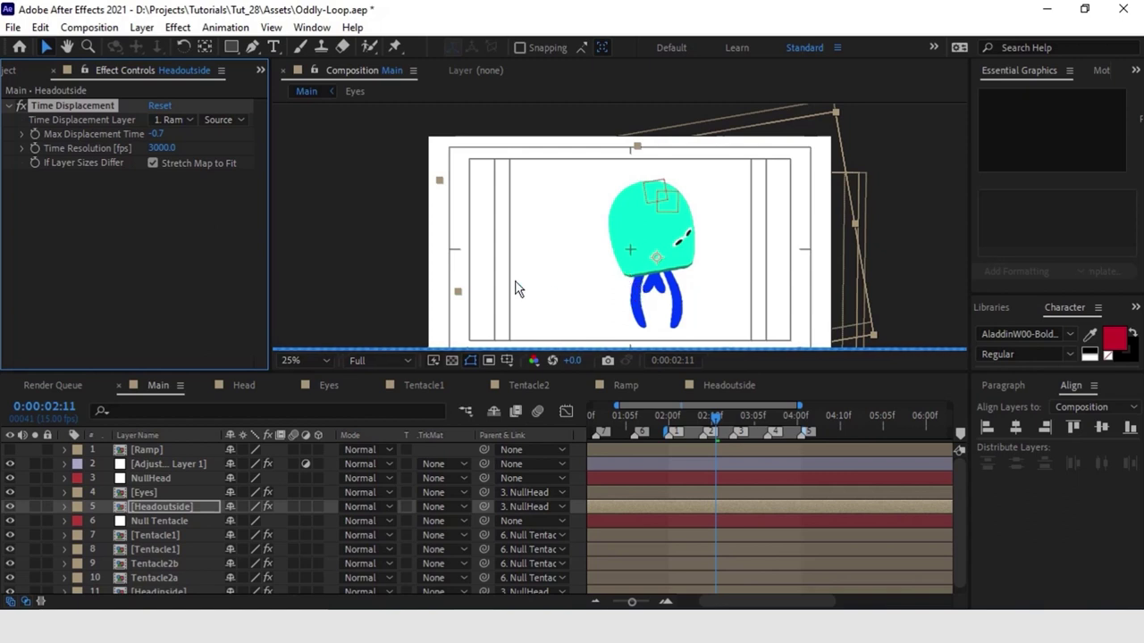
Step: Set the Time Displacement effect's Time Resolution on the Headinside layer to 3000 fps
{"action": "scroll", "coordinate": [170, 539], "scroll_direction": "down", "scroll_amount": 1}
{"action": "left_click", "coordinate": [169, 579]}
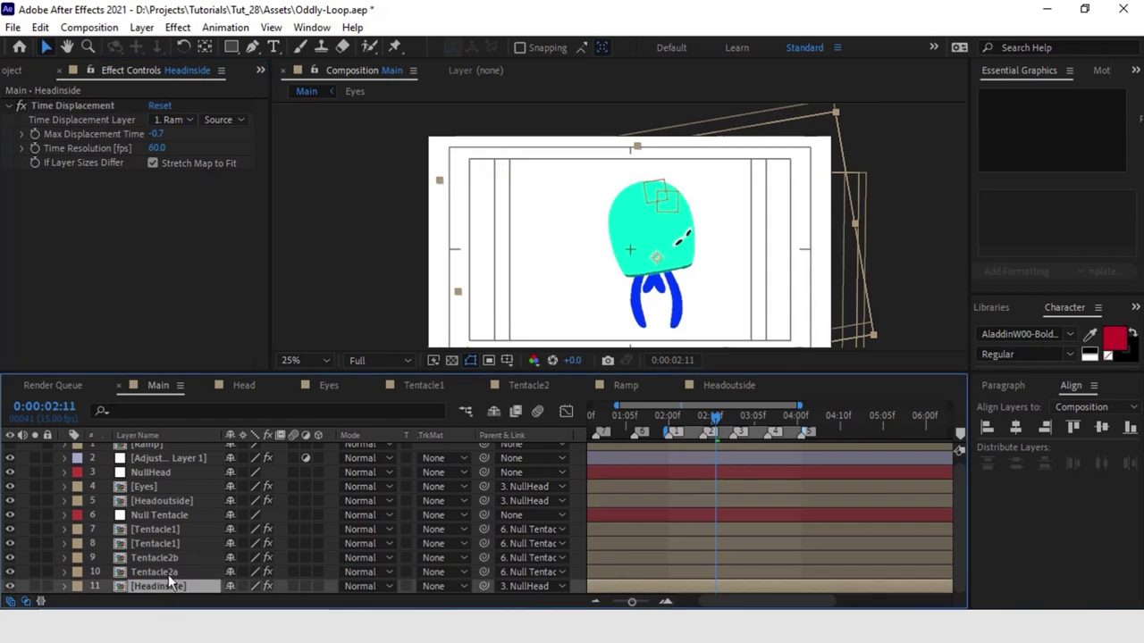
{"action": "left_click", "coordinate": [157, 148]}
{"action": "type", "text": "30"}
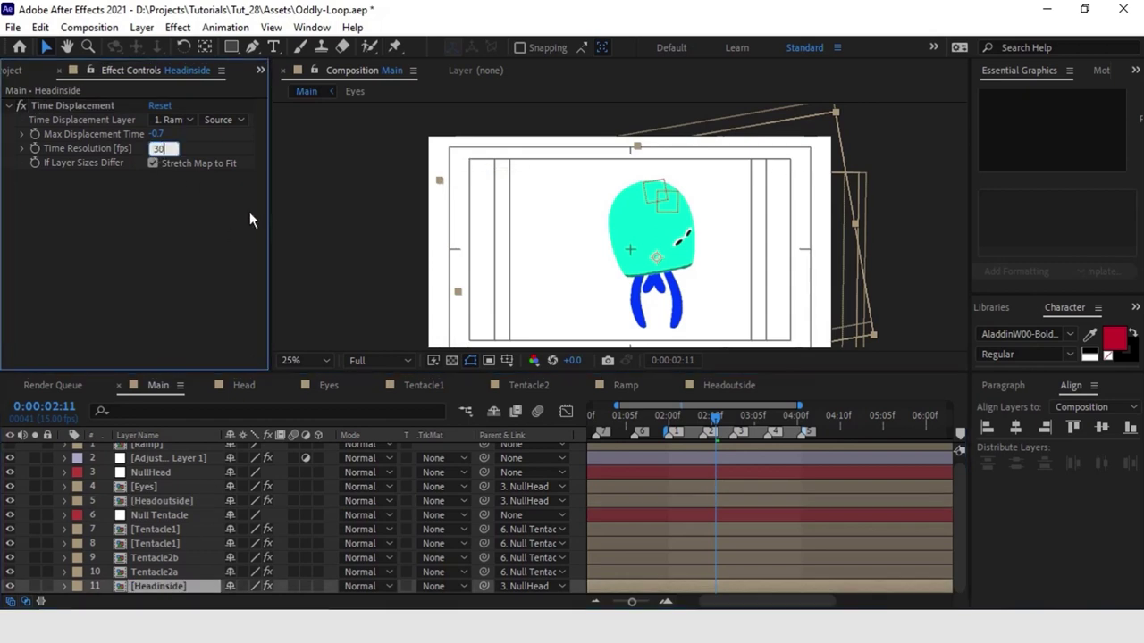
{"action": "type", "text": "00"}
{"action": "key", "text": "Return"}
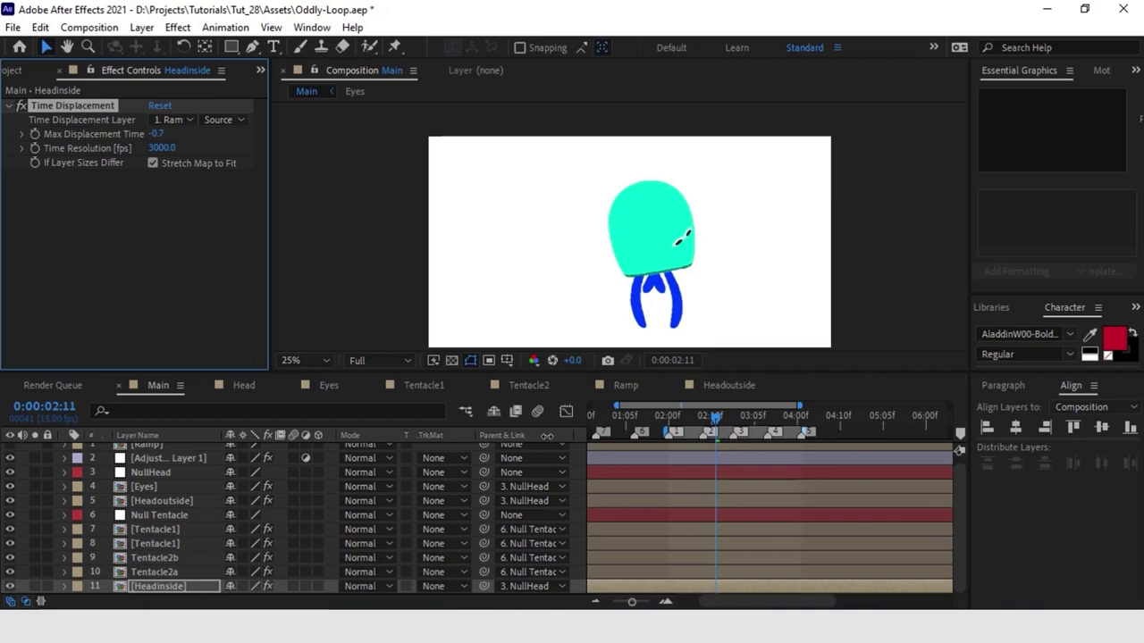
Step: Play the finished loop in an enlarged composition view at full resolution, and restore the normal workspace layout
{"action": "left_click", "coordinate": [379, 360]}
{"action": "left_click", "coordinate": [373, 438]}
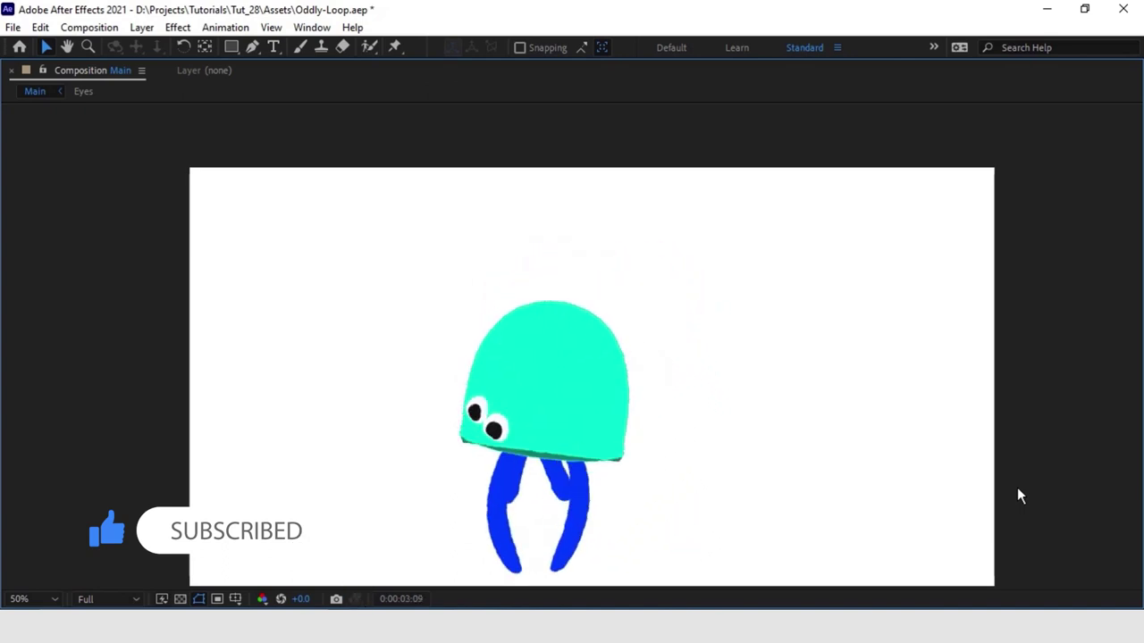
{"action": "key", "text": "grave"}
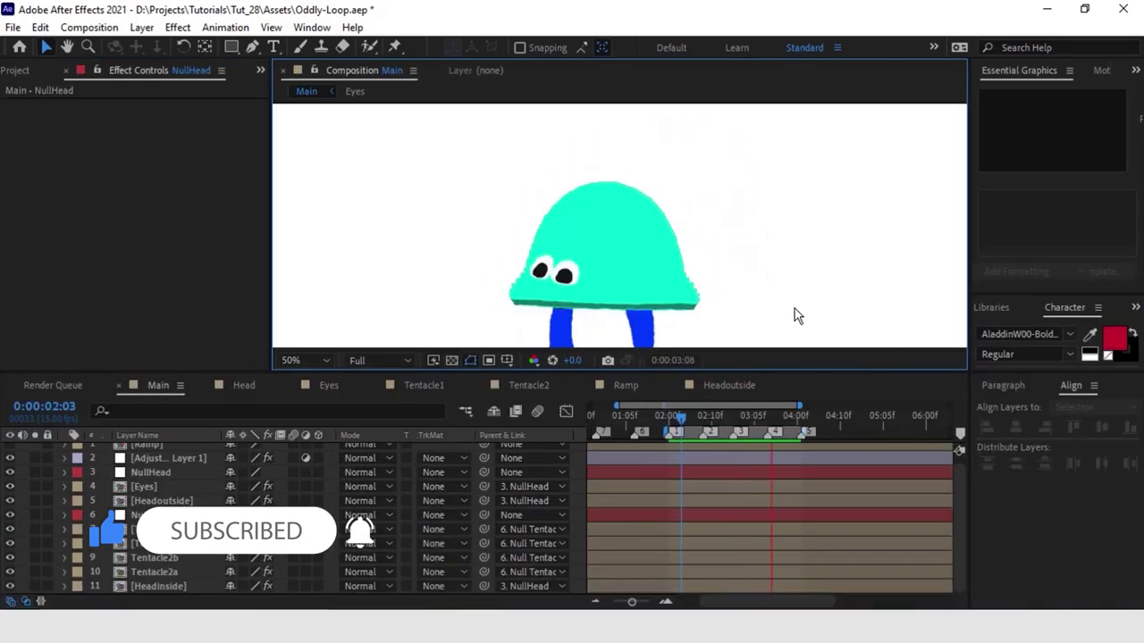